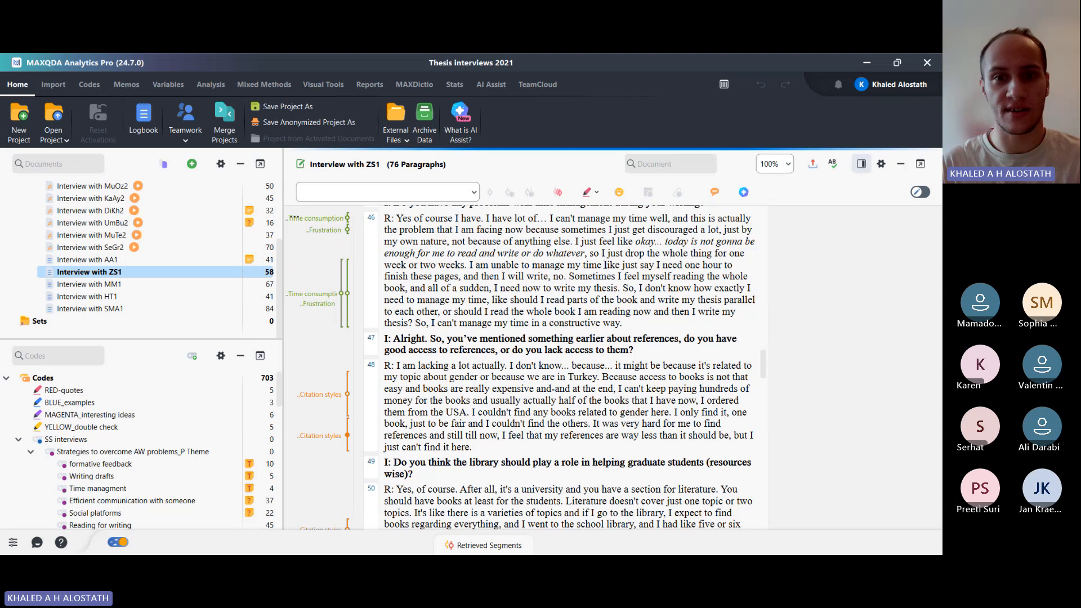
# Highlight the passage from "The anxiety steams from" to "not the writing process." in paragraph 34 in magenta, coding it as MAGENTA_interesting ideas
pyautogui.scroll(3, 586, 248)
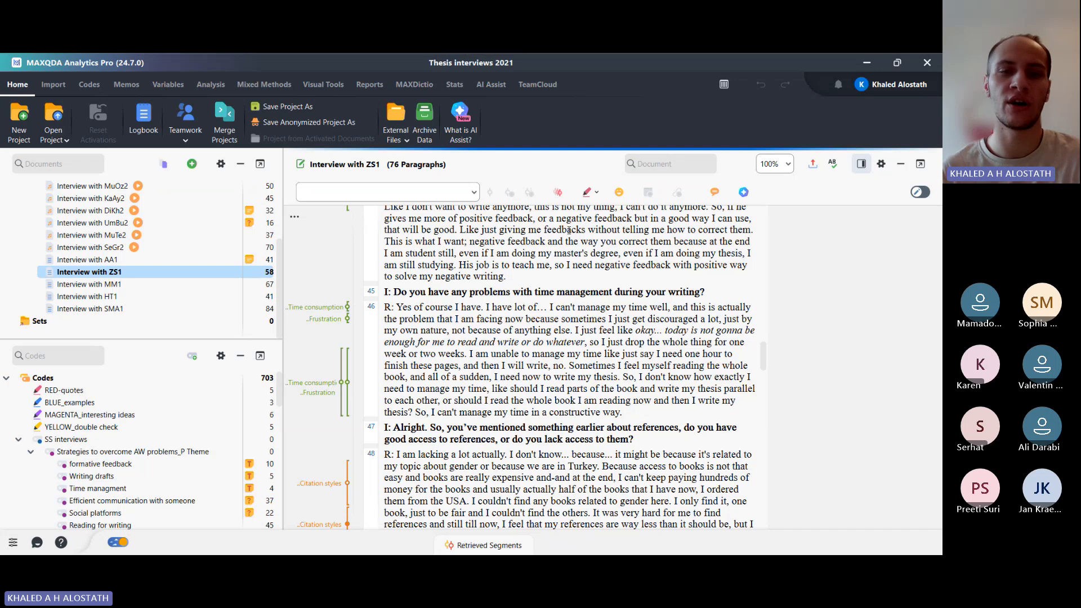
pyautogui.scroll(15, 568, 230)
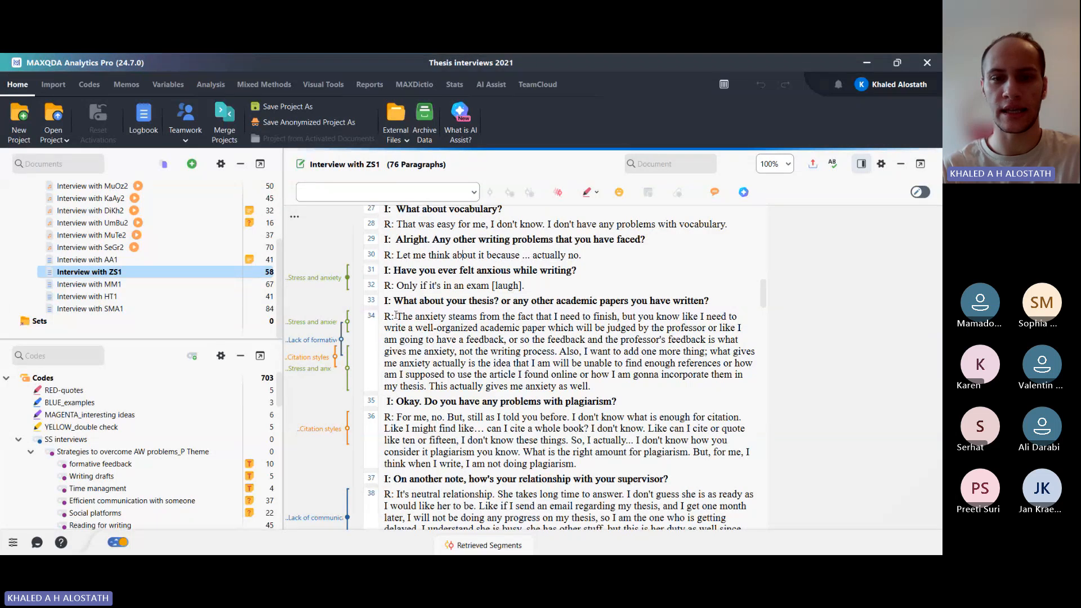
pyautogui.moveTo(394, 316); pyautogui.dragTo(558, 352)
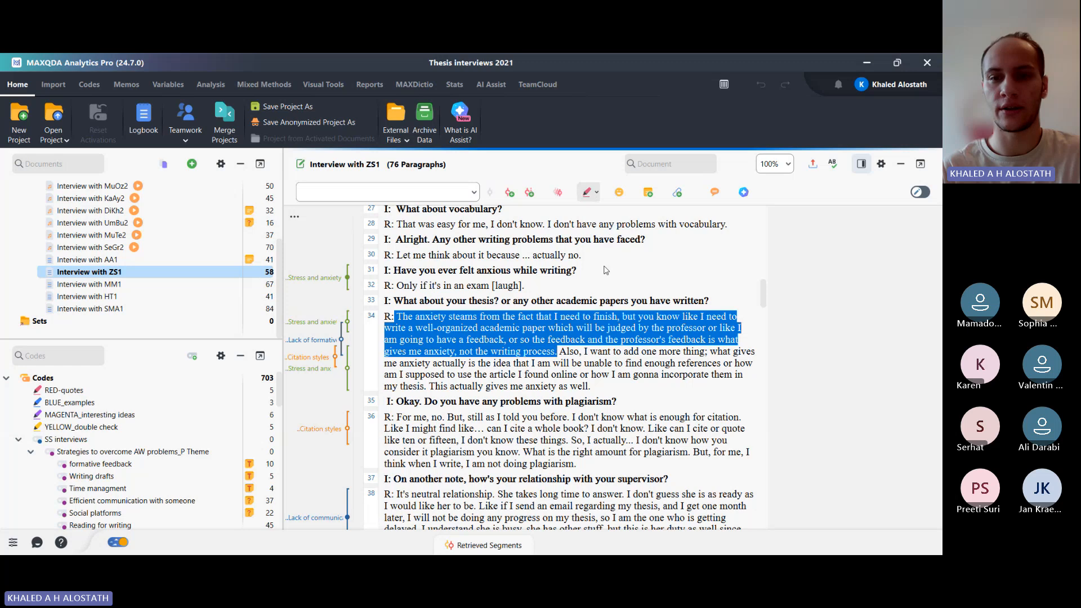
pyautogui.click(586, 192)
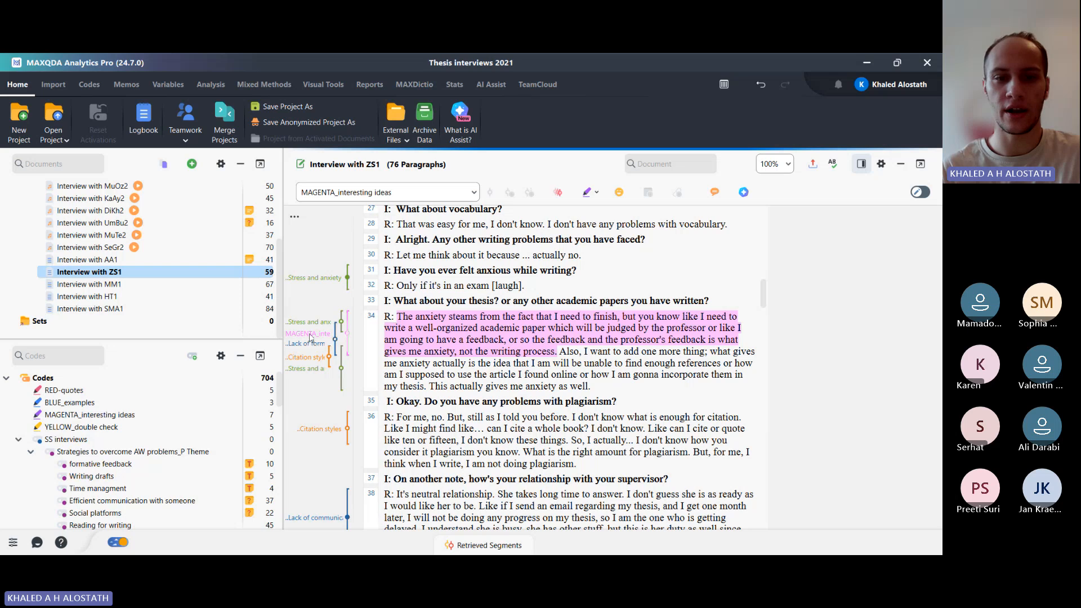
# Locate the magenta segment's code among the colour codes, and look through the coded answers down to paragraph 44
pyautogui.click(347, 333)
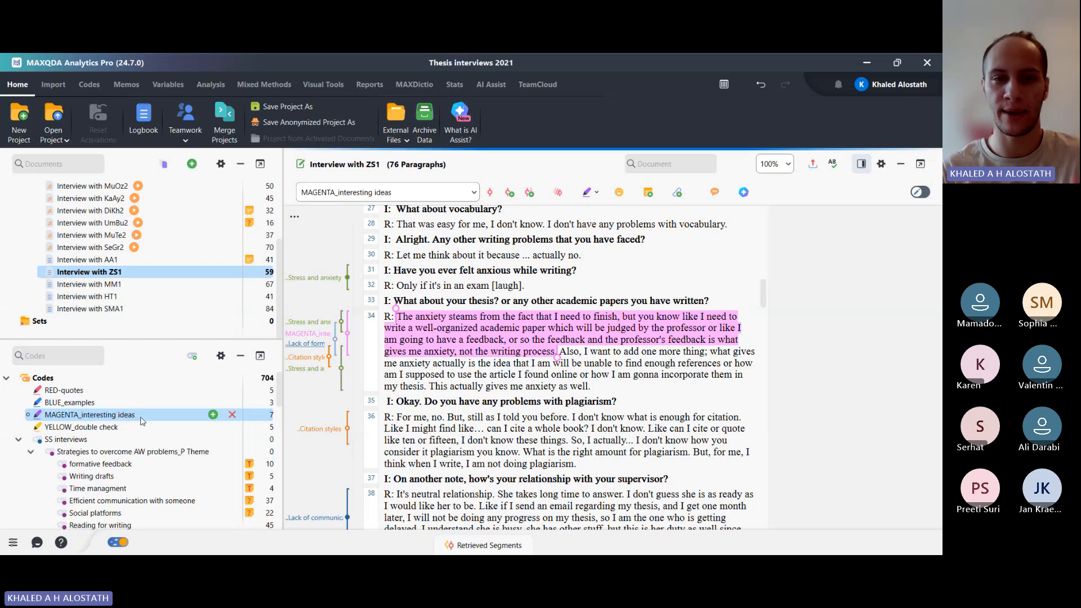
pyautogui.moveTo(142, 422)
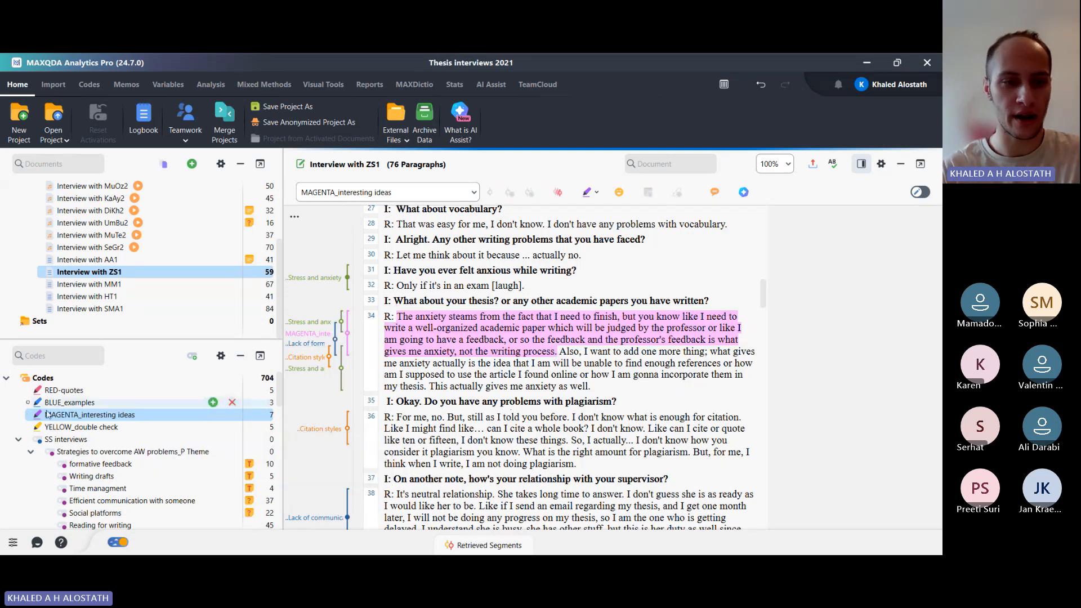
pyautogui.click(83, 414)
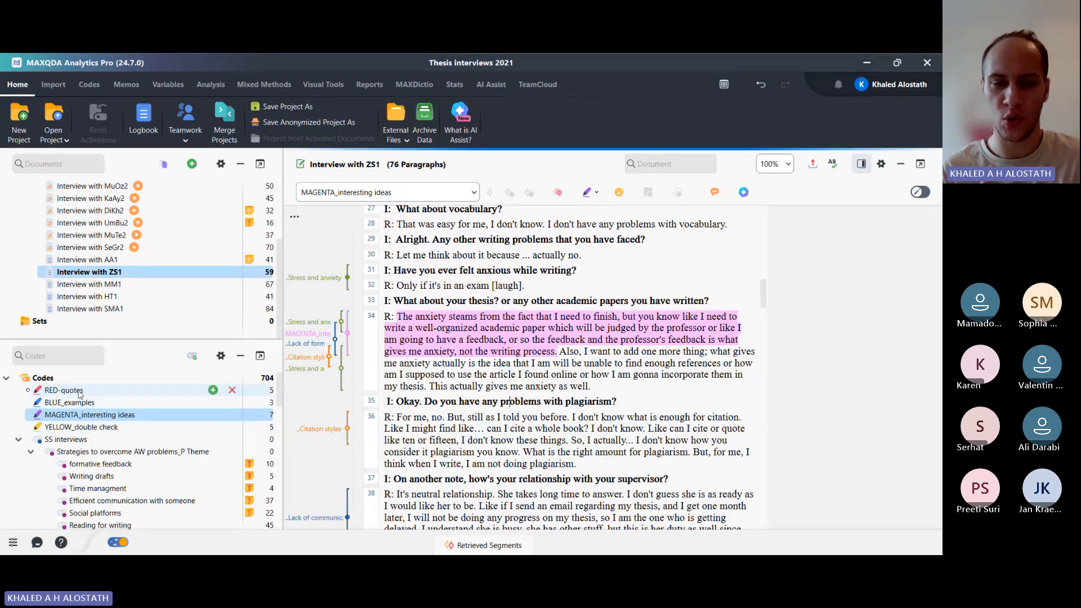
pyautogui.moveTo(79, 394)
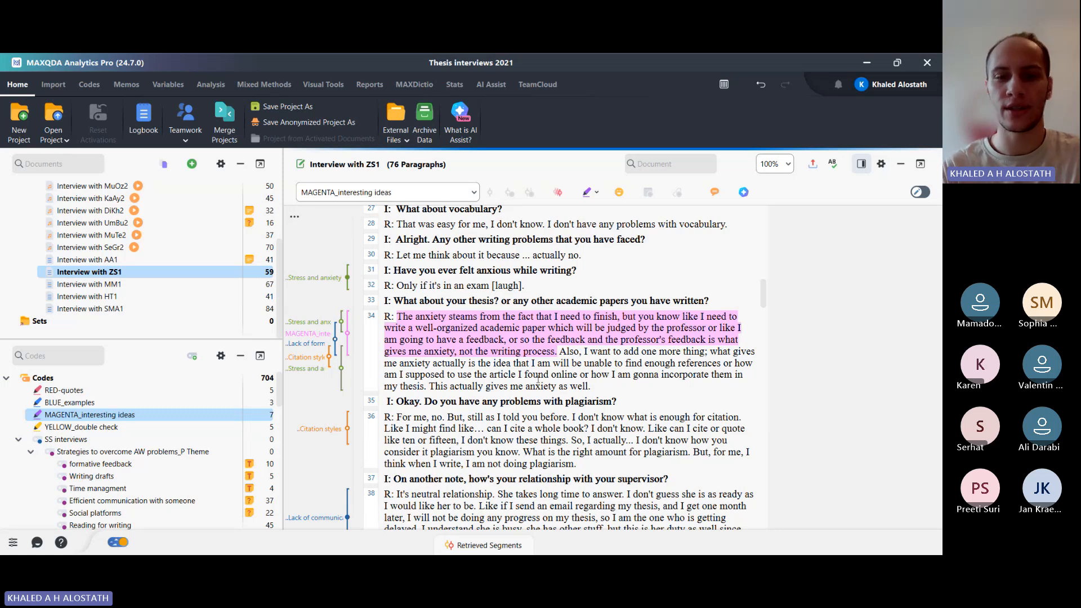
pyautogui.scroll(-6, 538, 379)
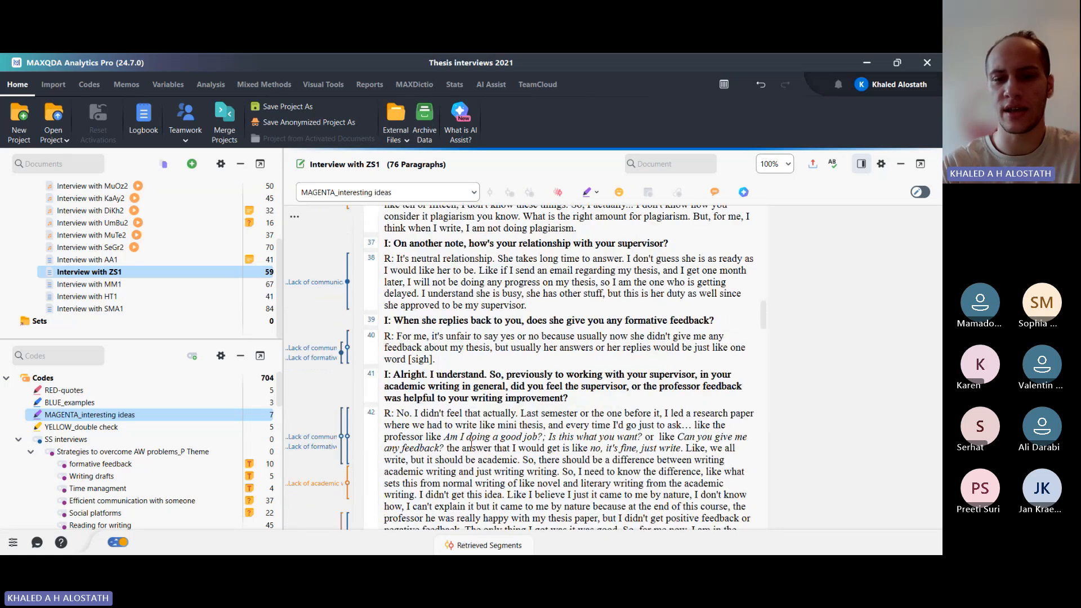
pyautogui.scroll(-4, 471, 445)
pyautogui.scroll(-1, 471, 444)
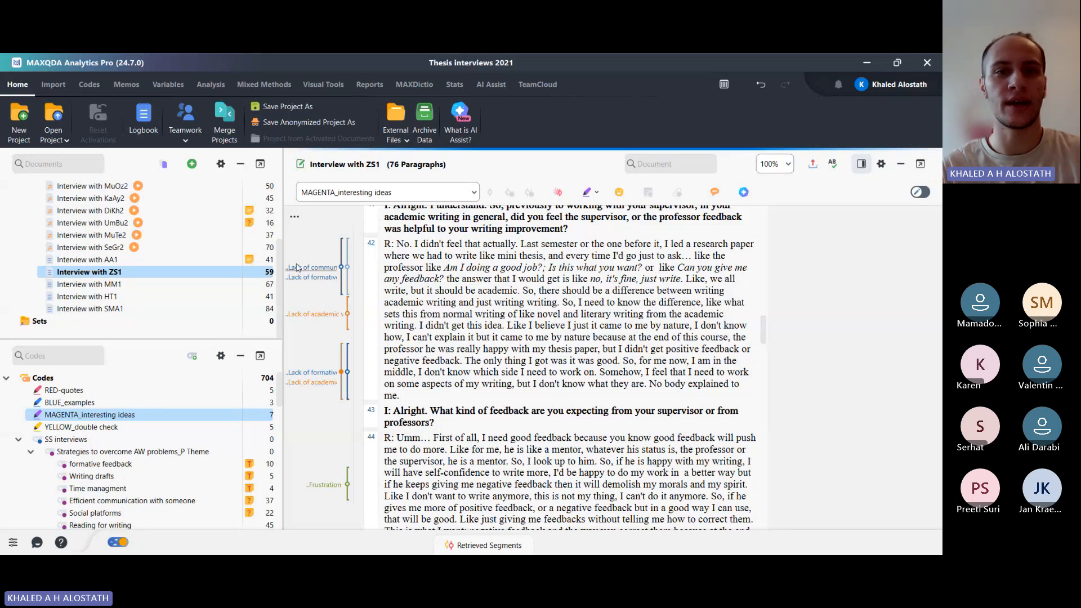
# Create a Word Tree from the interviews with SMA1, HT1, MM1, ZS1 and AA1
pyautogui.click(411, 86)
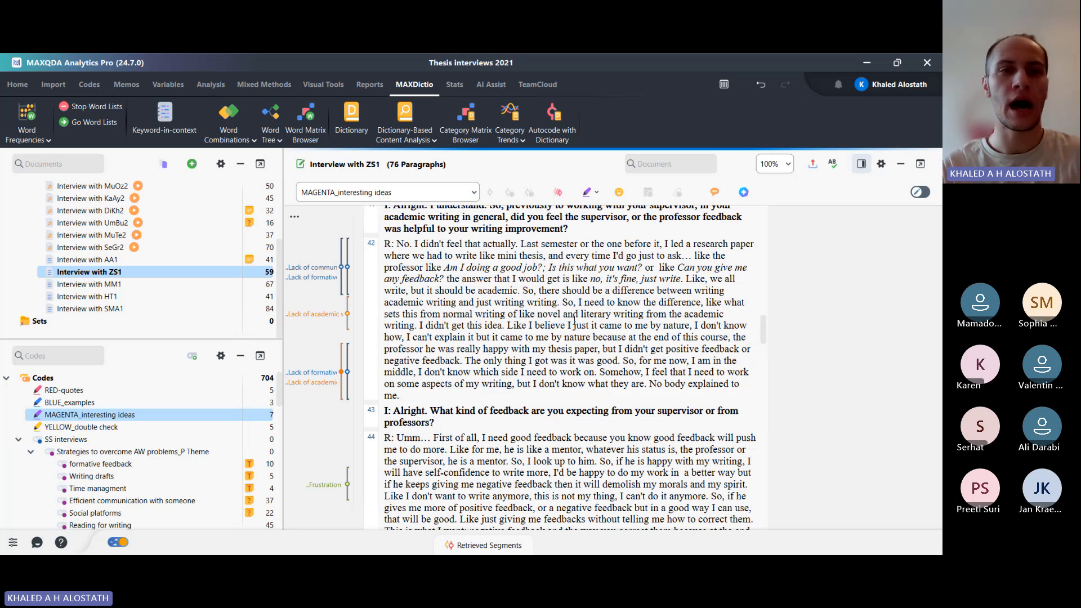
pyautogui.click(269, 138)
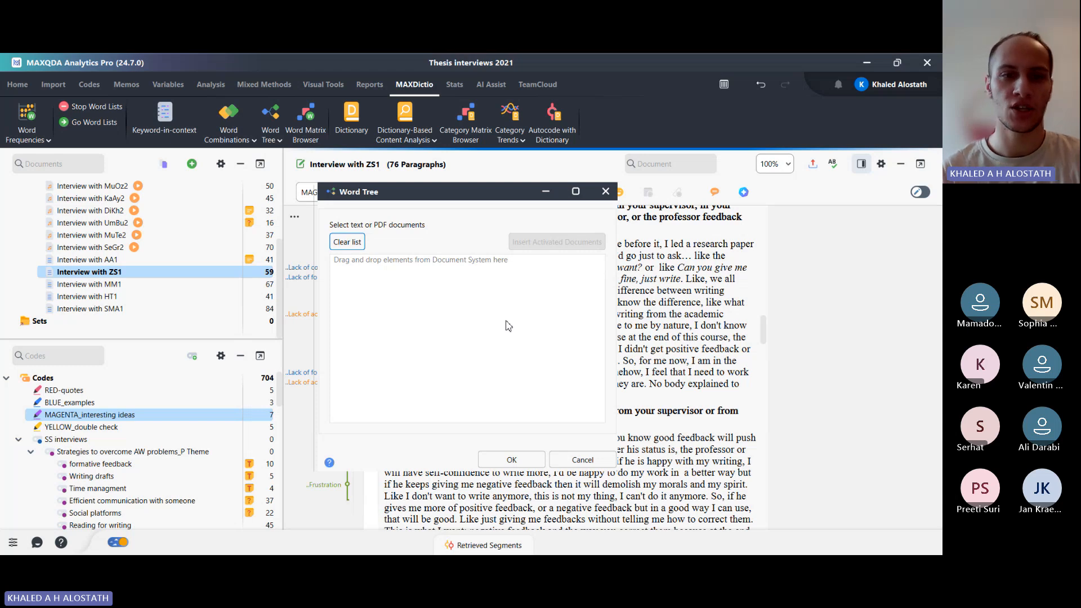
pyautogui.moveTo(278, 249)
pyautogui.mouseDown()
pyautogui.moveTo(273, 194)
pyautogui.moveTo(279, 235)
pyautogui.mouseUp()
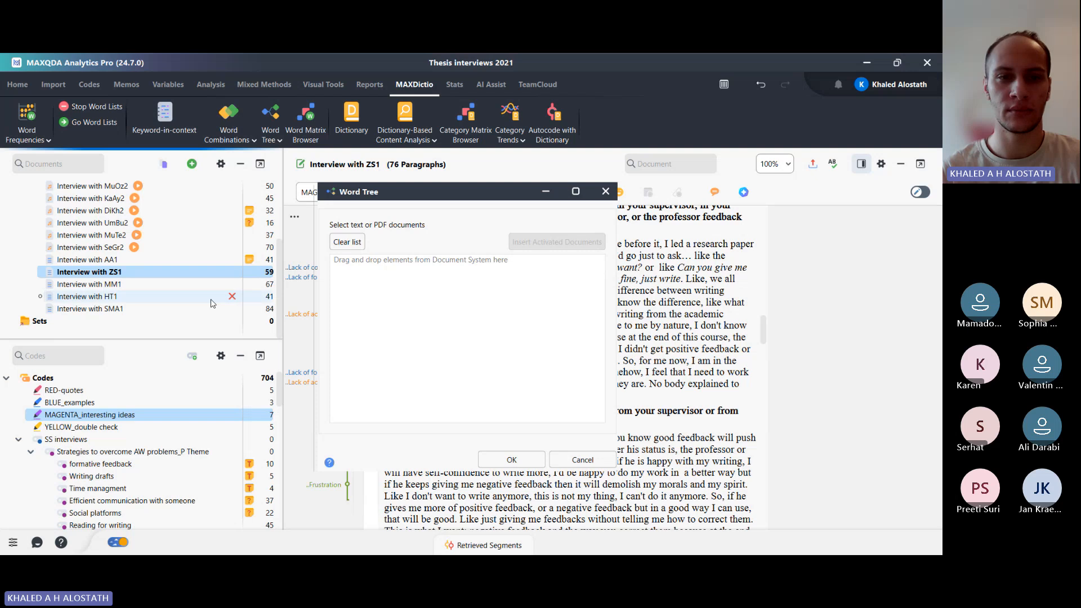
pyautogui.moveTo(88, 314); pyautogui.dragTo(451, 314)
pyautogui.moveTo(116, 297); pyautogui.dragTo(419, 338)
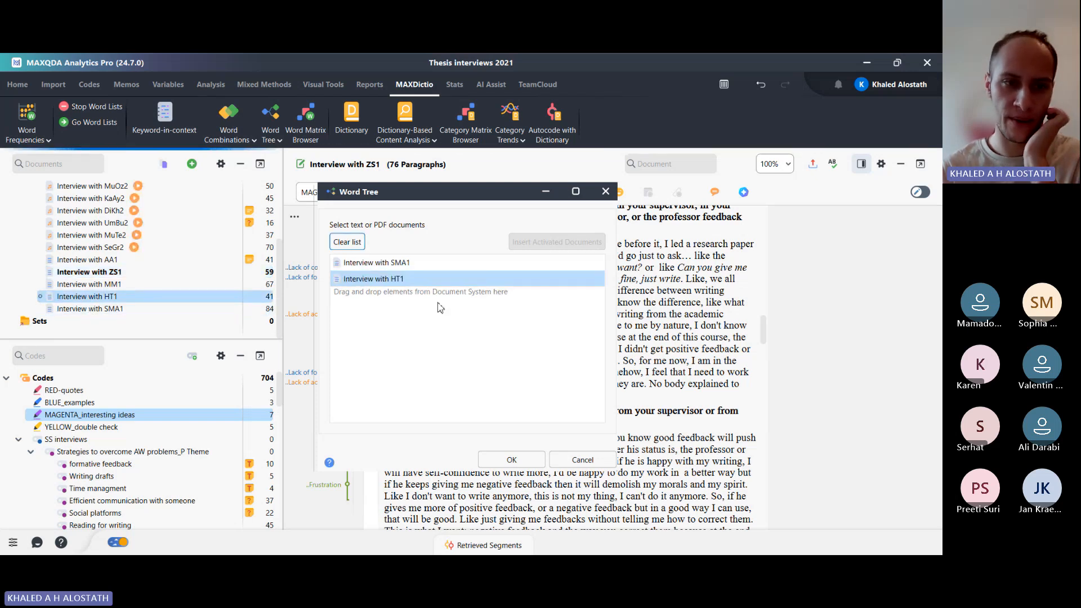
pyautogui.moveTo(89, 284); pyautogui.dragTo(418, 389)
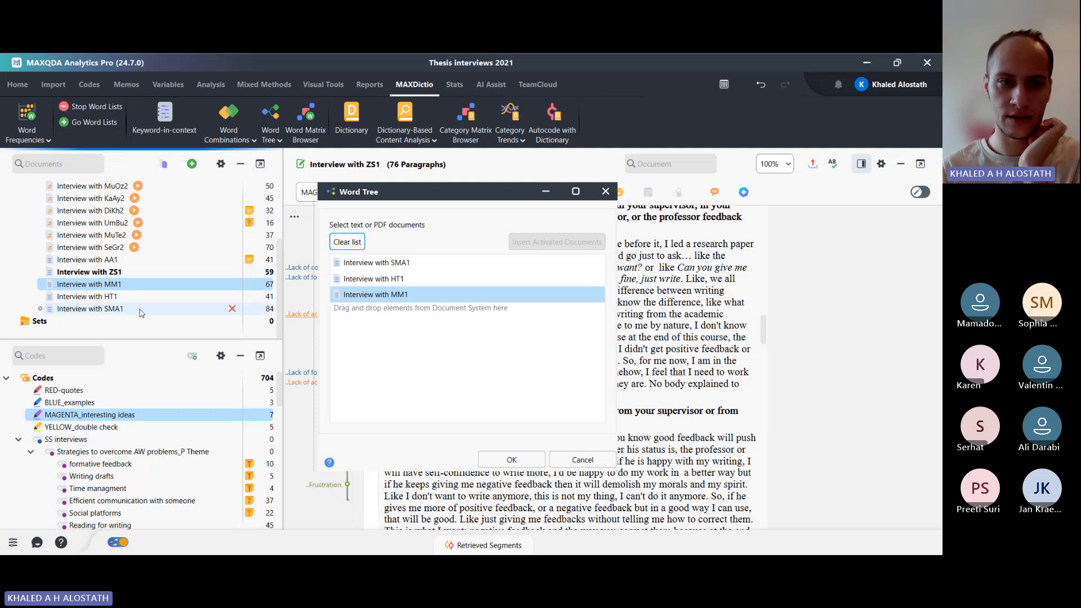
pyautogui.moveTo(89, 272); pyautogui.dragTo(397, 345)
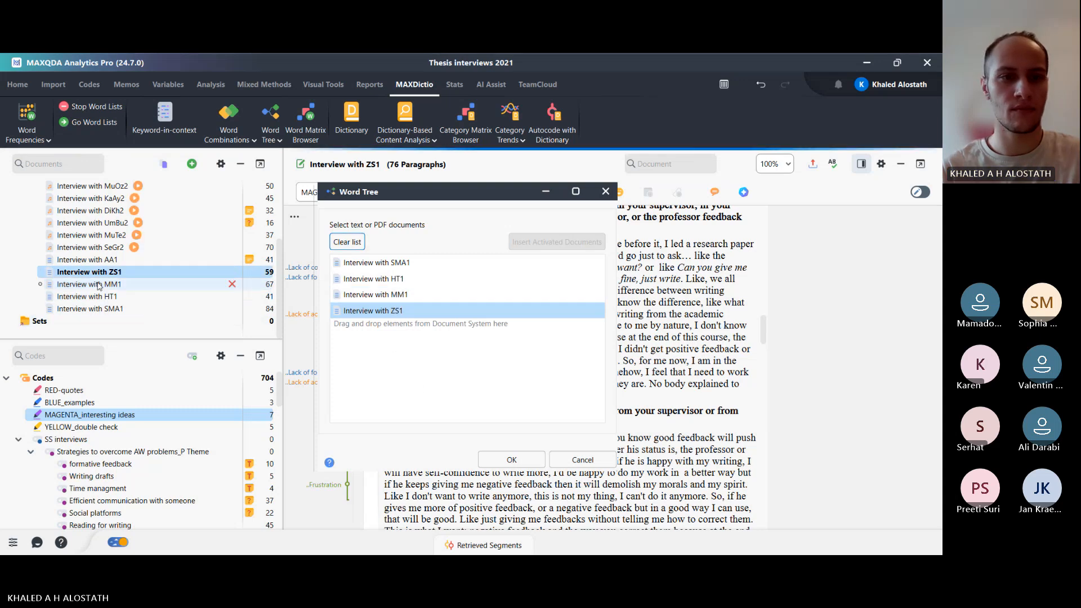
pyautogui.moveTo(85, 261); pyautogui.dragTo(503, 406)
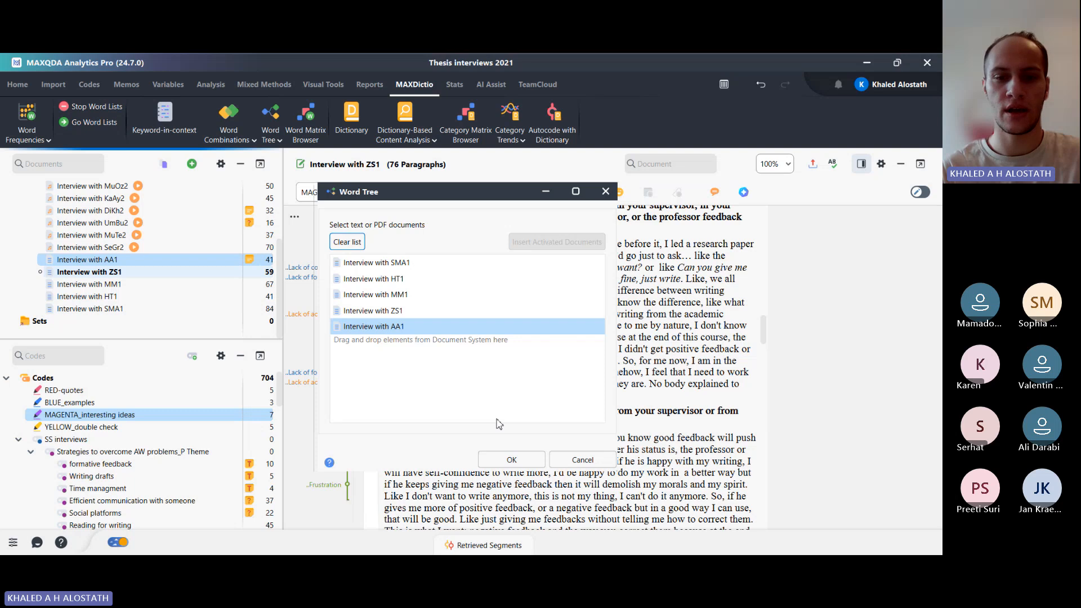
pyautogui.click(270, 116)
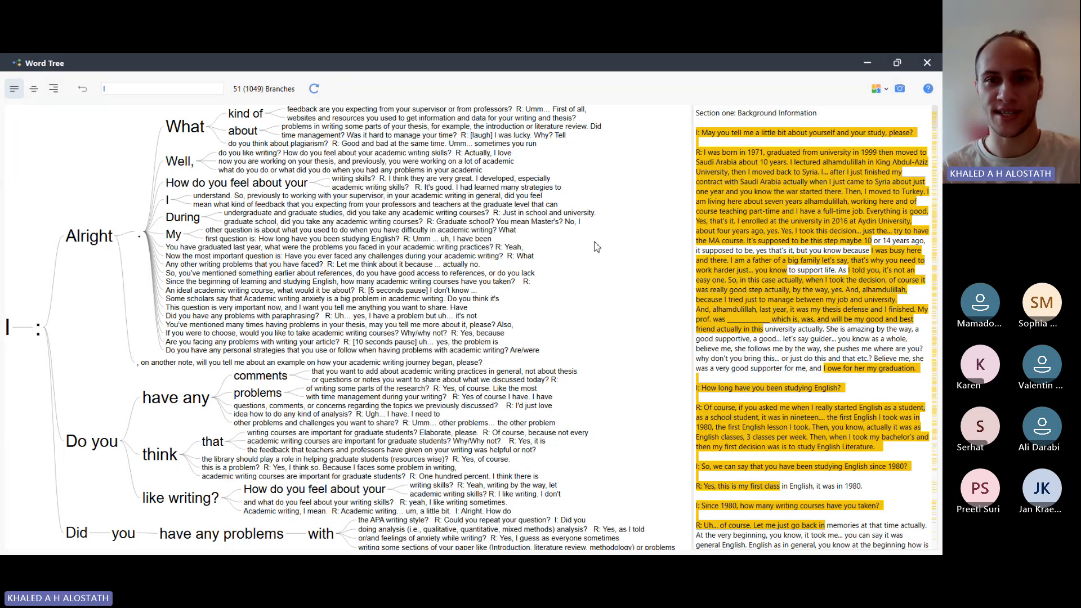
# Compare the word tree's alignments and keep the root word centred with branches on both sides
pyautogui.click(35, 90)
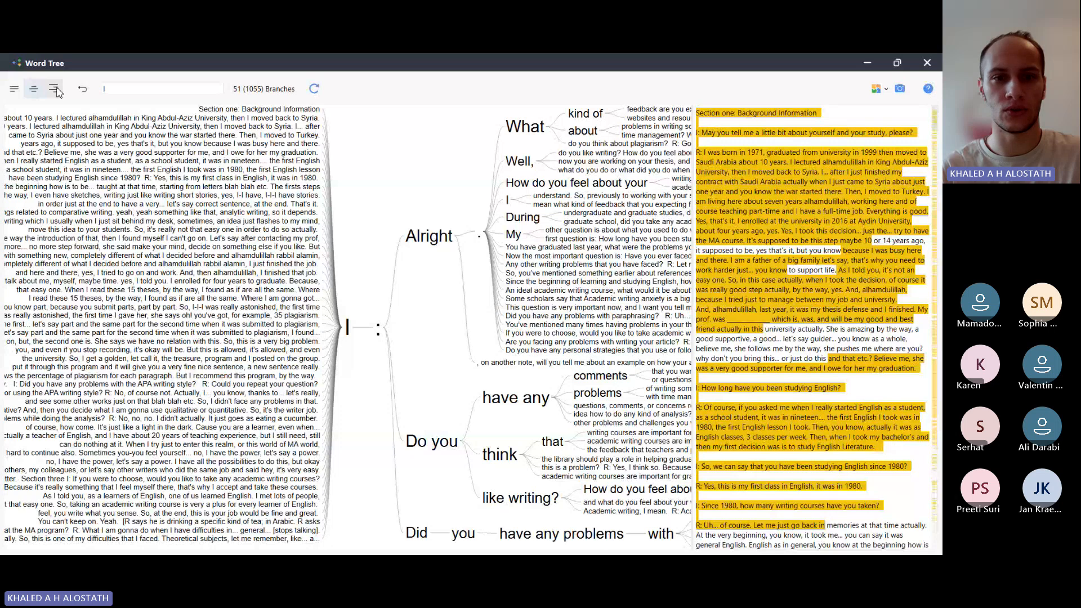
pyautogui.click(55, 90)
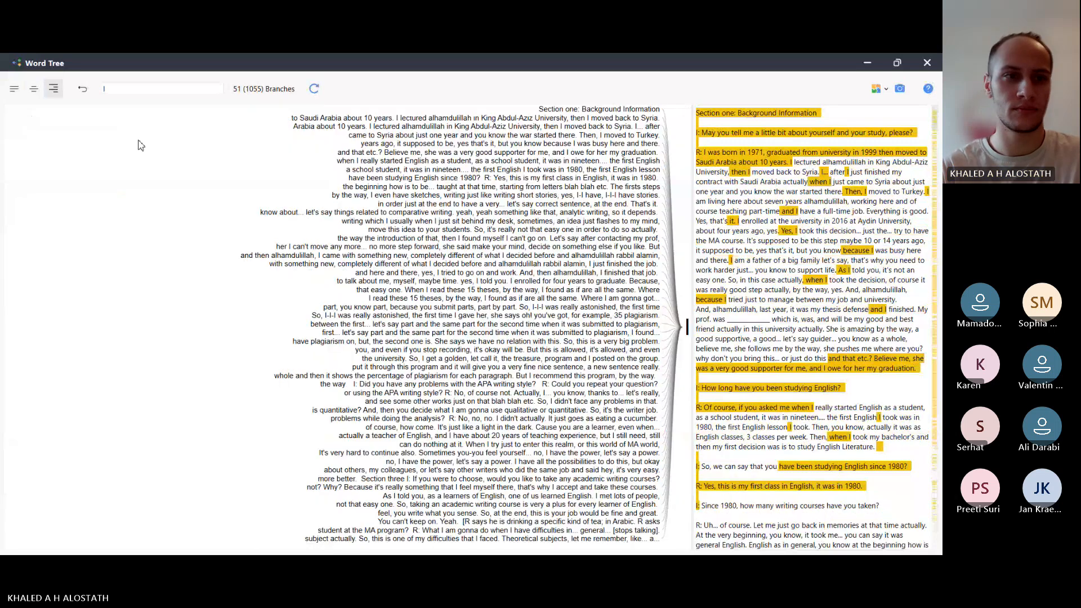
pyautogui.click(31, 95)
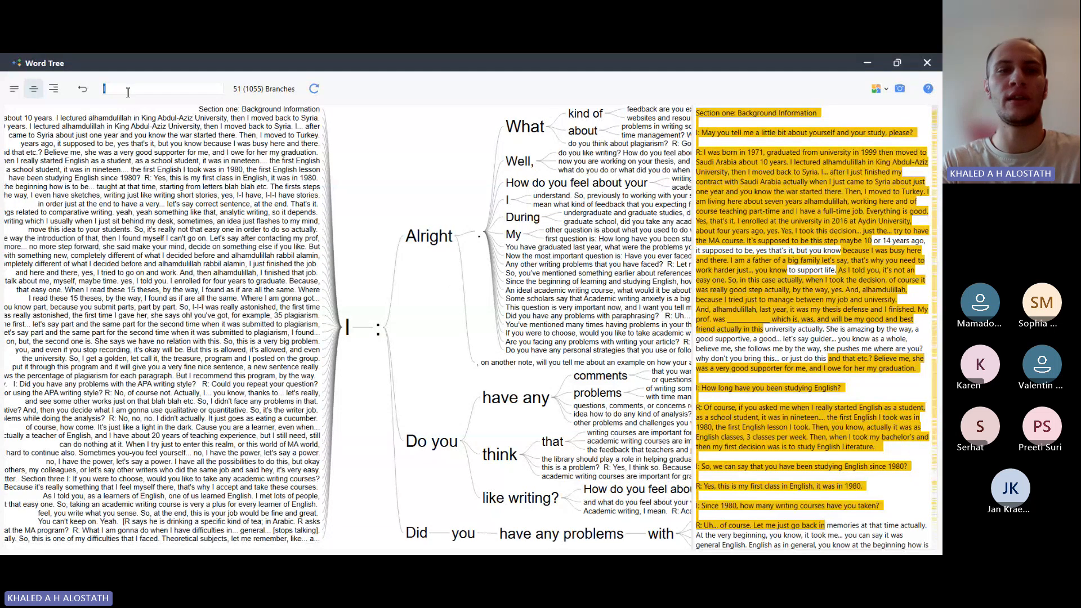
# Rebuild the word tree around the word "Anxiety"
pyautogui.write('A')
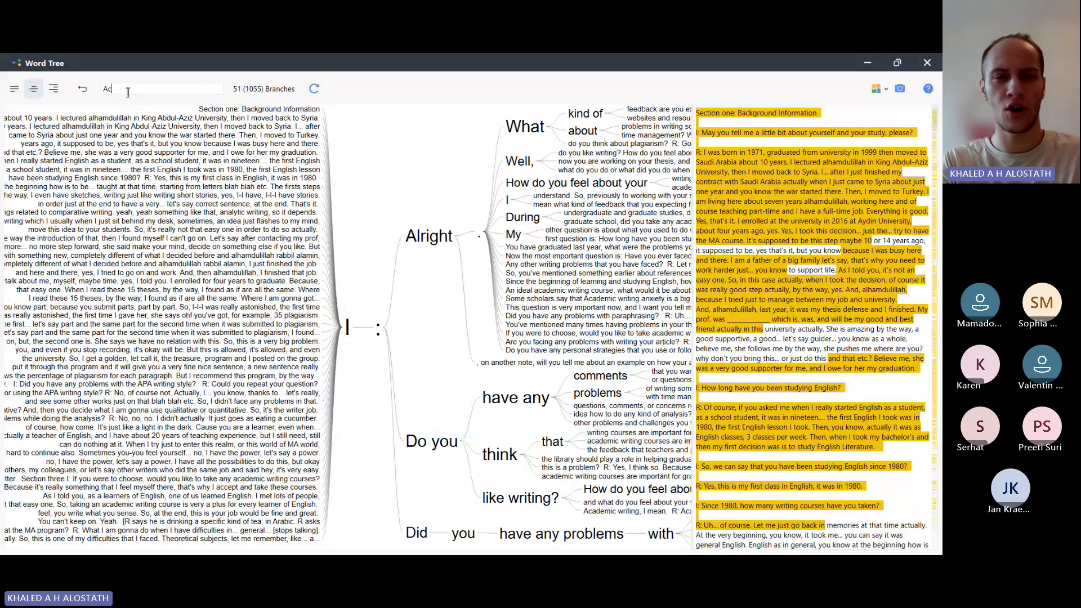
pyautogui.write('c')
pyautogui.press('BackSpace')
pyautogui.write('nx')
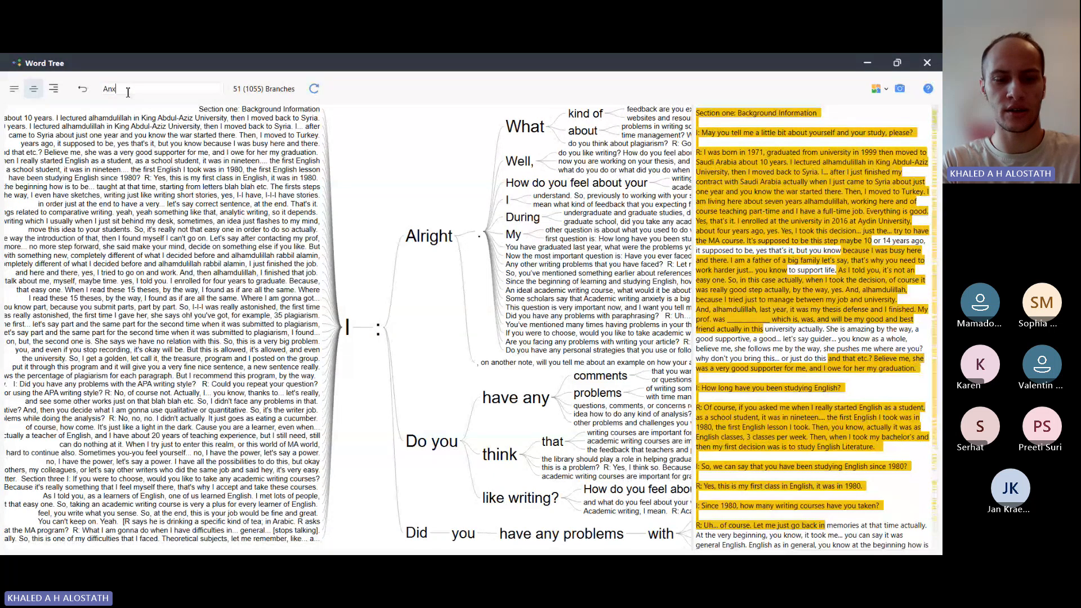
pyautogui.write('iety')
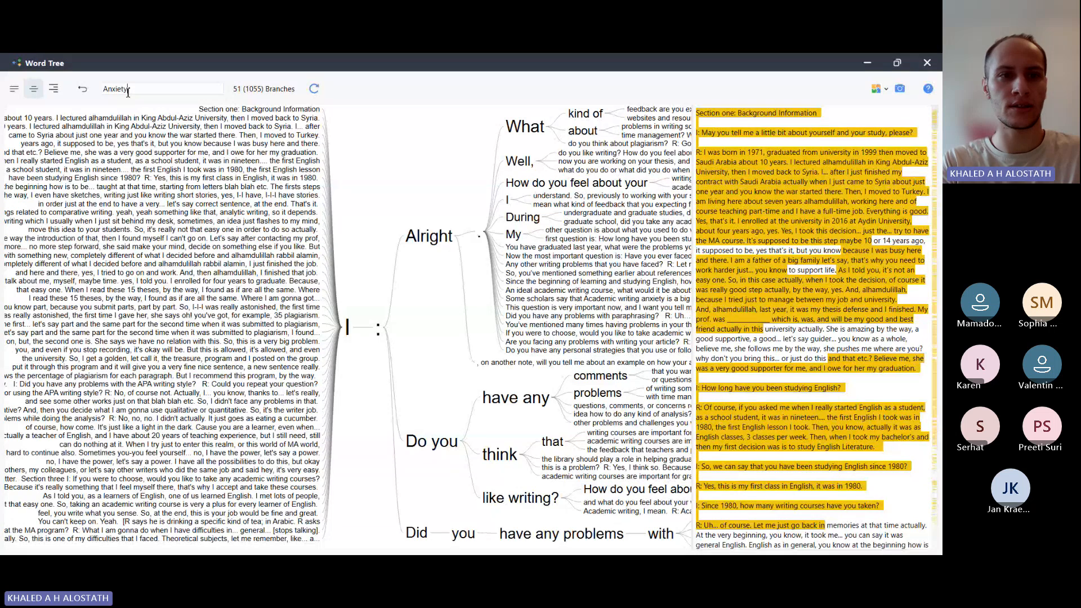
pyautogui.press('Return')
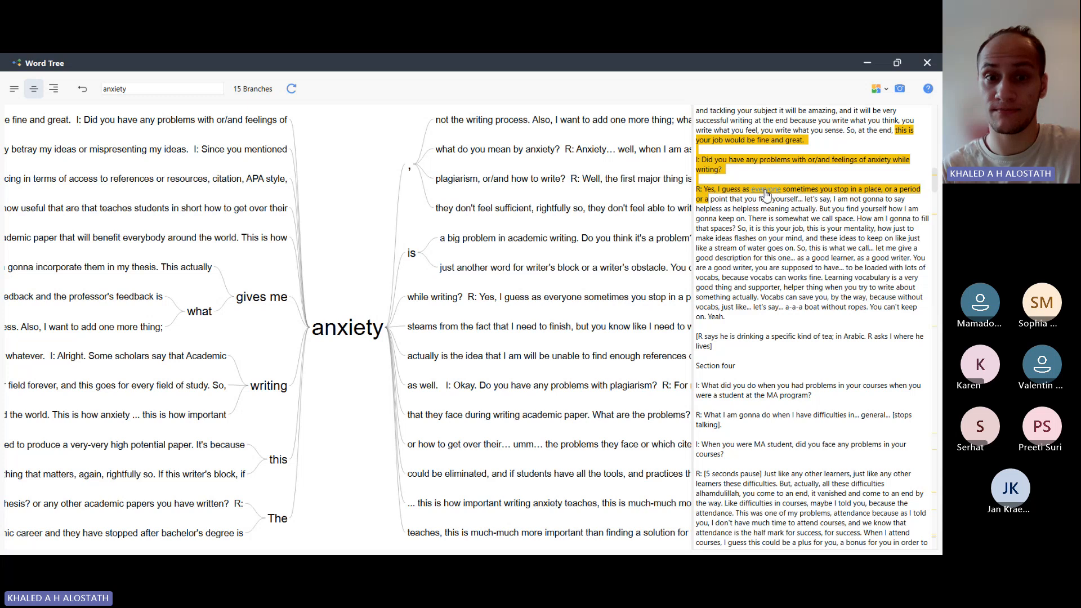
# Explore the word tree for "everyone" and "writing" from the source text, check the worksheet export choices, and close the tree
pyautogui.click(767, 190)
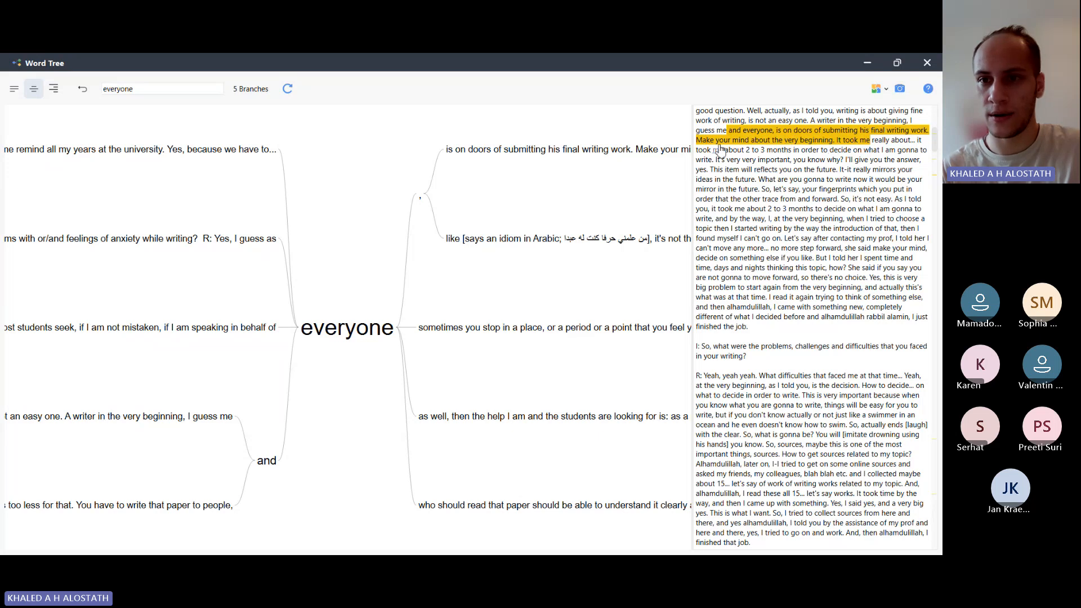
pyautogui.click(897, 132)
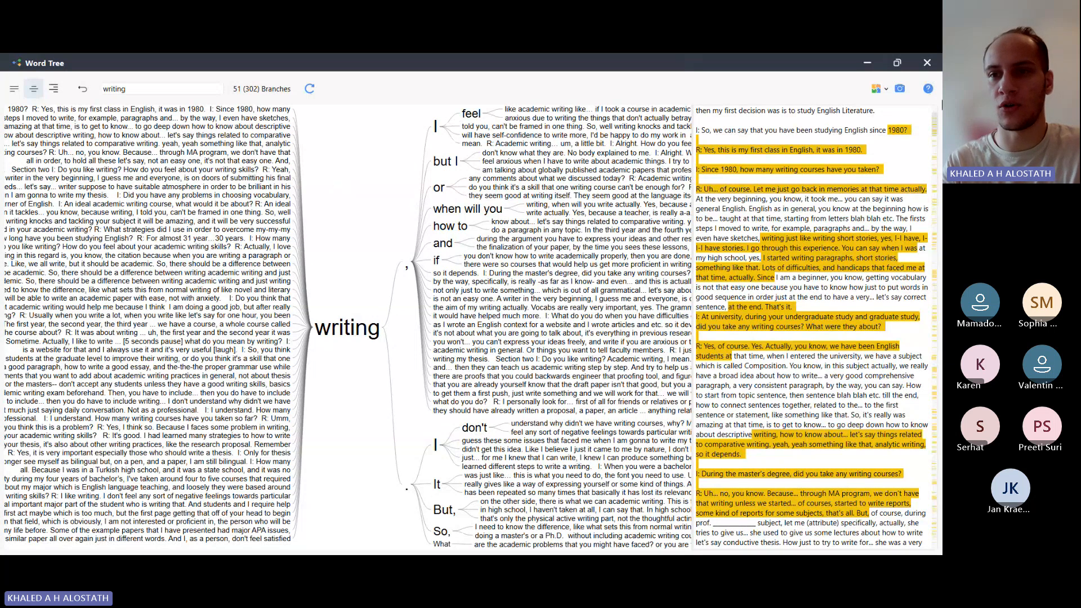
pyautogui.click(881, 89)
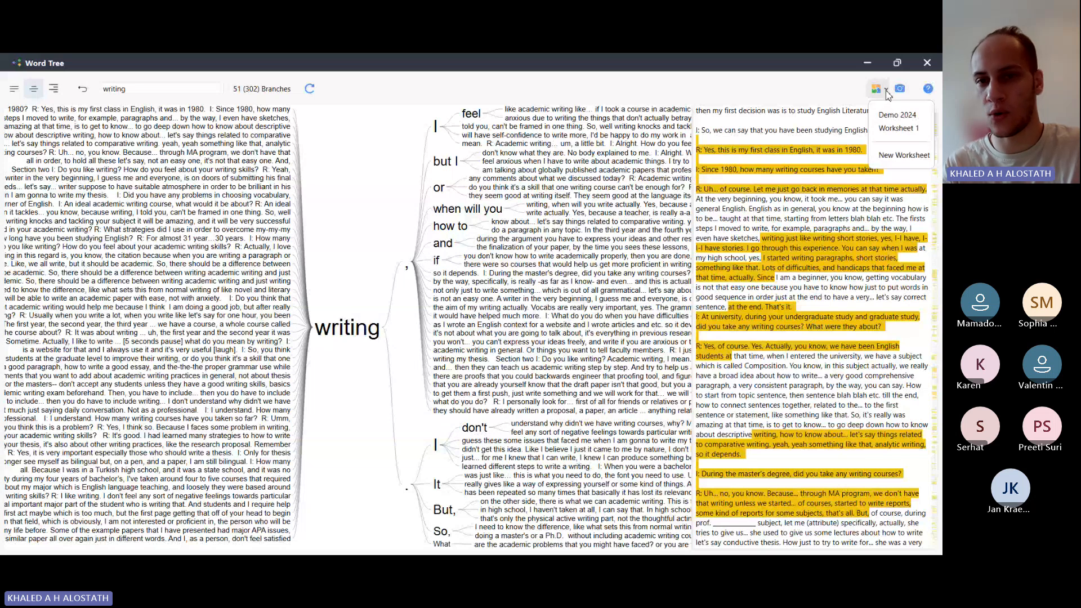
pyautogui.click(367, 198)
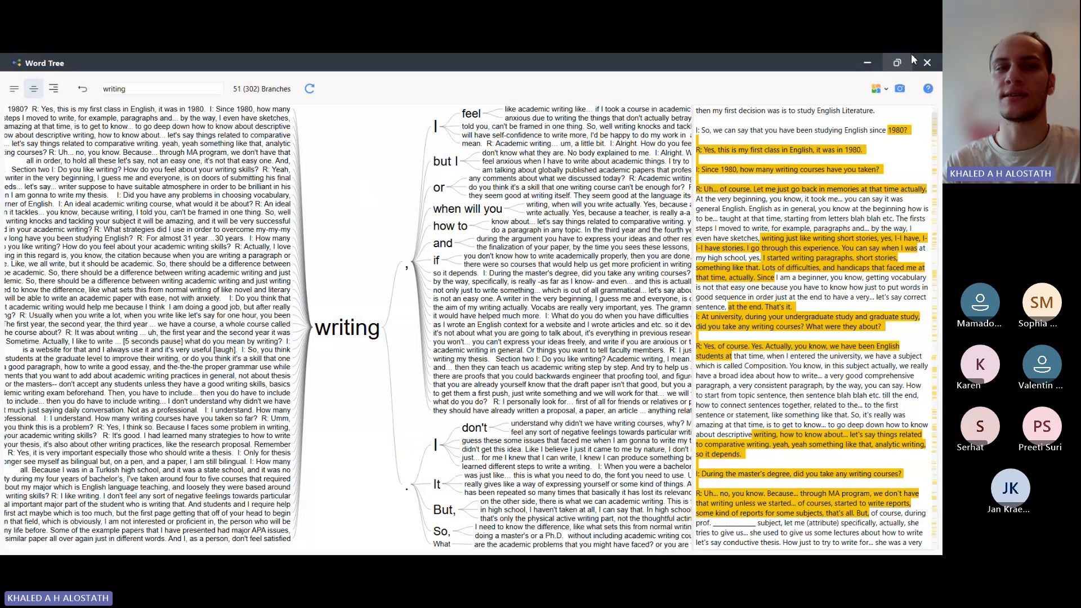
pyautogui.click(927, 62)
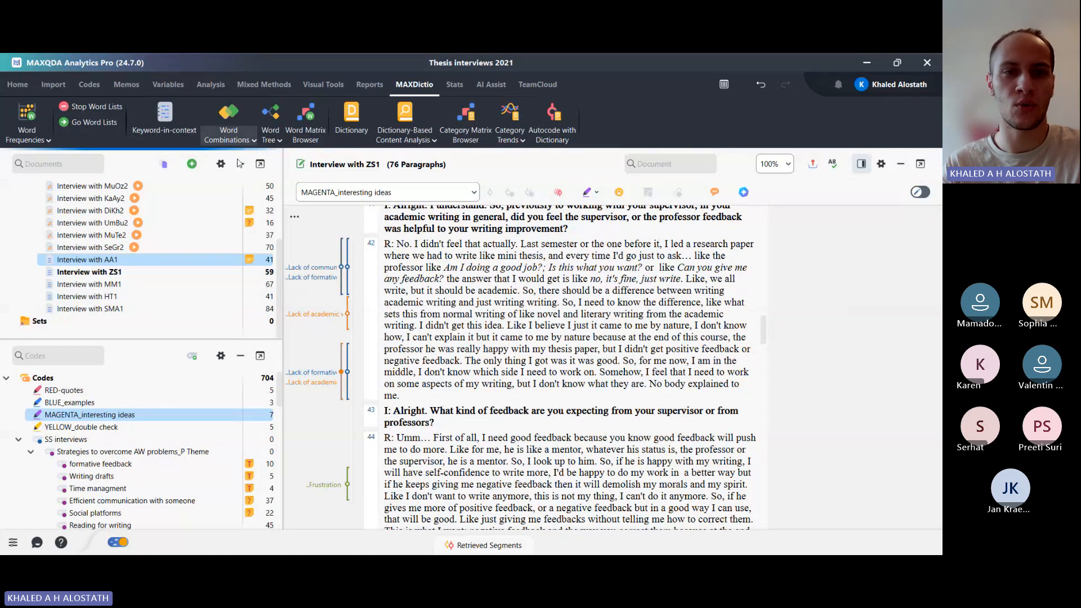
# Run Word Combinations for 2 to 3 words with no differentiation, the standard stop word list and English lemmatization
pyautogui.click(228, 118)
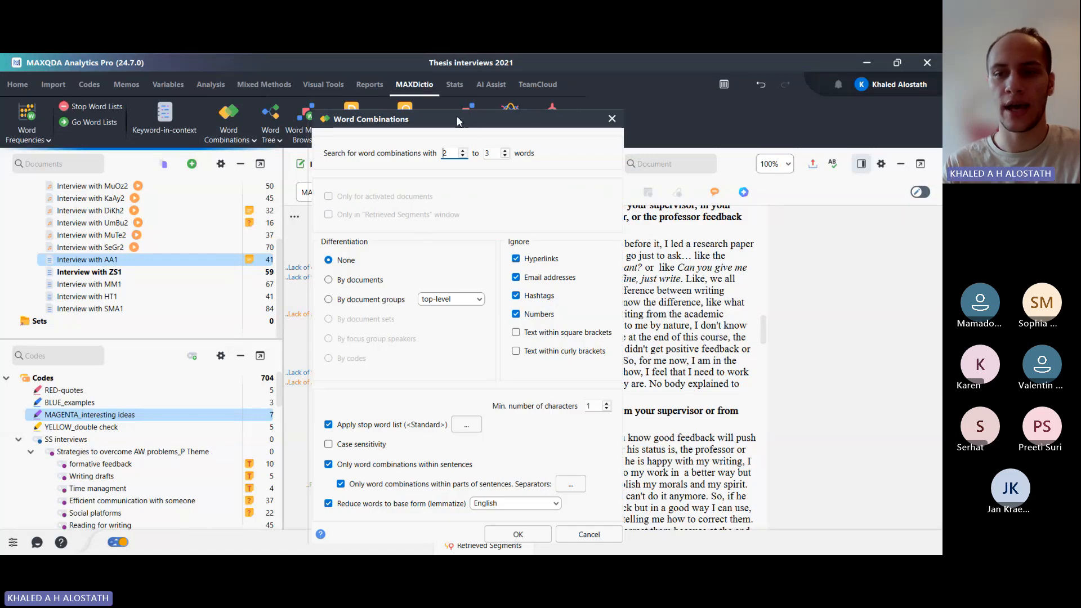
pyautogui.moveTo(457, 121); pyautogui.dragTo(456, 99)
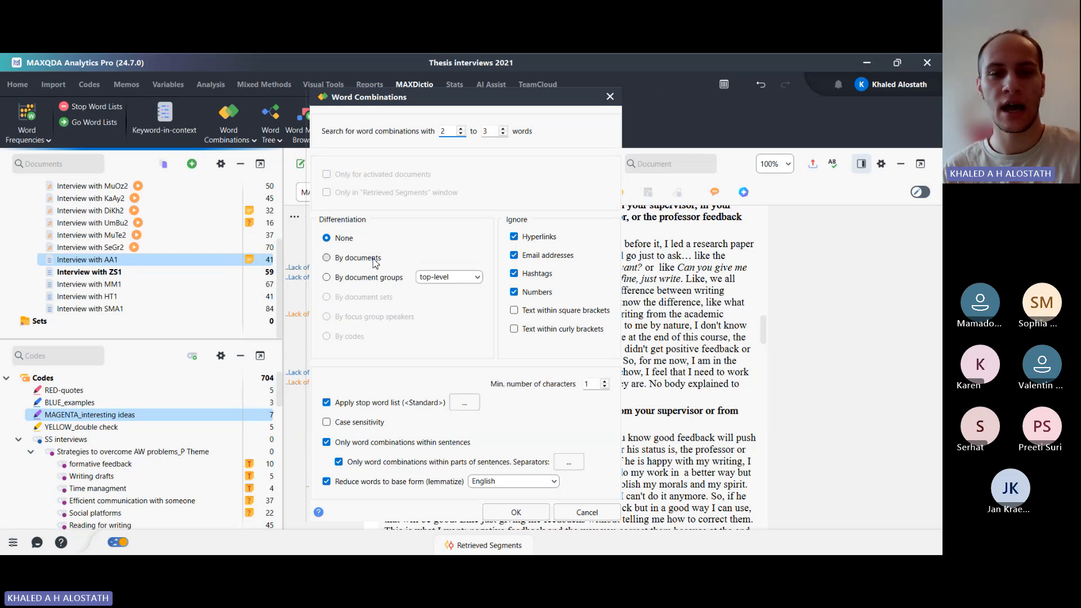
pyautogui.click(449, 276)
pyautogui.click(450, 287)
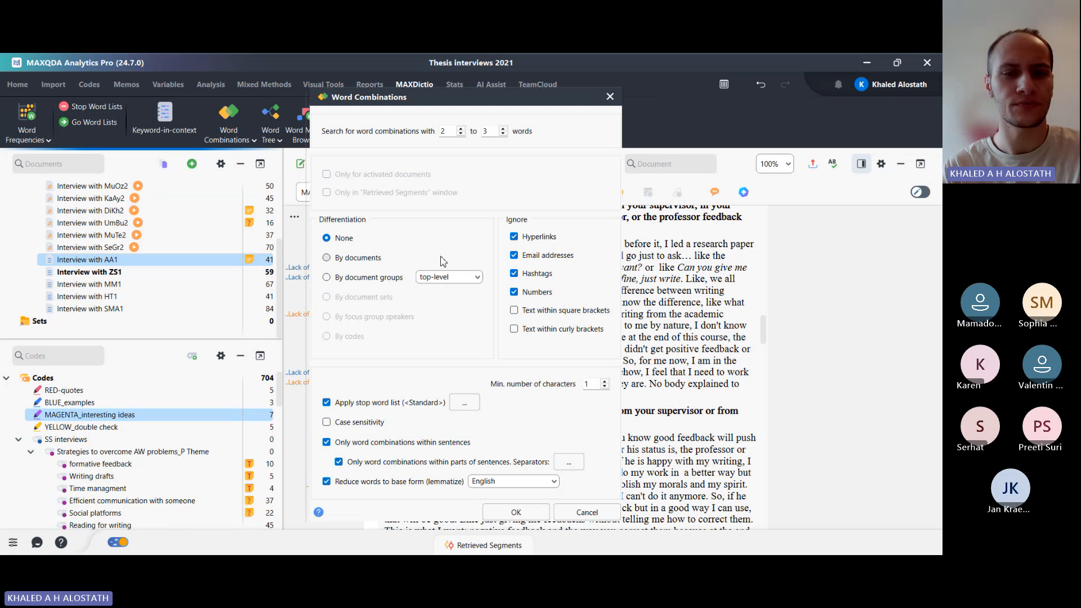
pyautogui.click(443, 261)
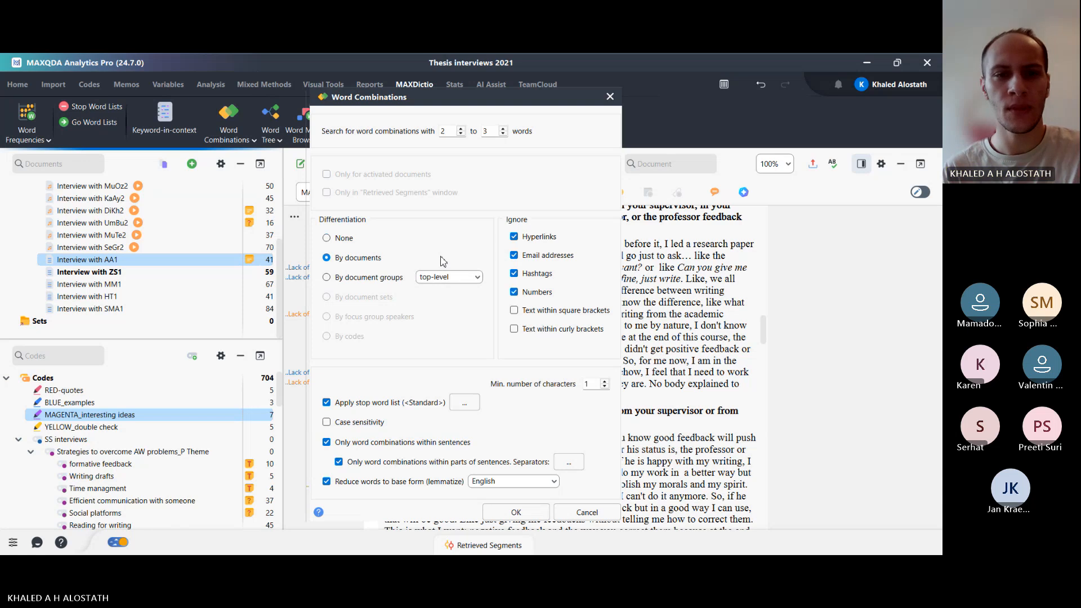
pyautogui.click(342, 239)
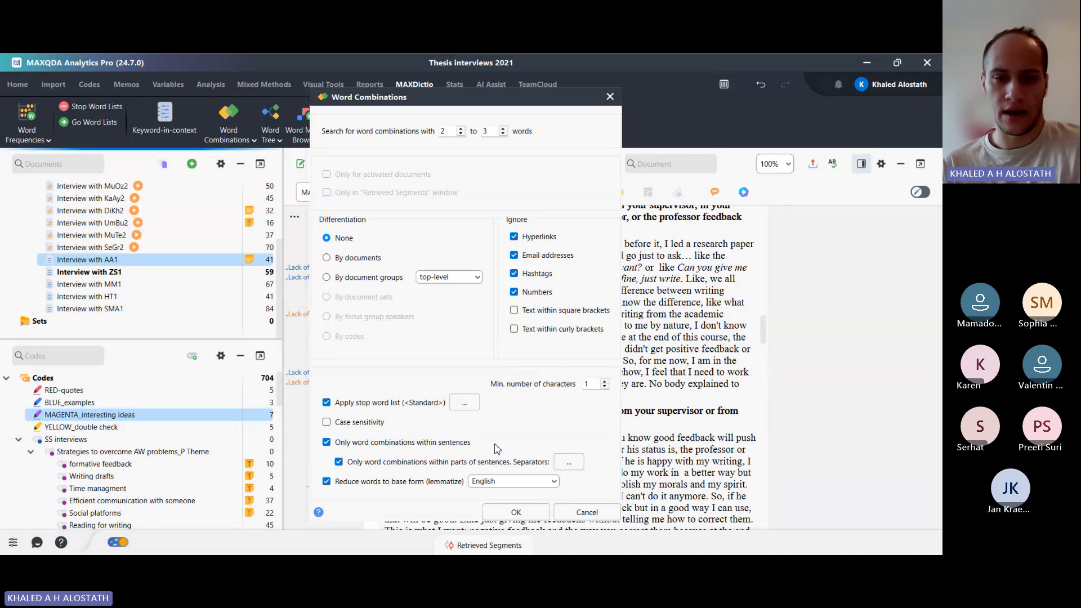
pyautogui.click(527, 482)
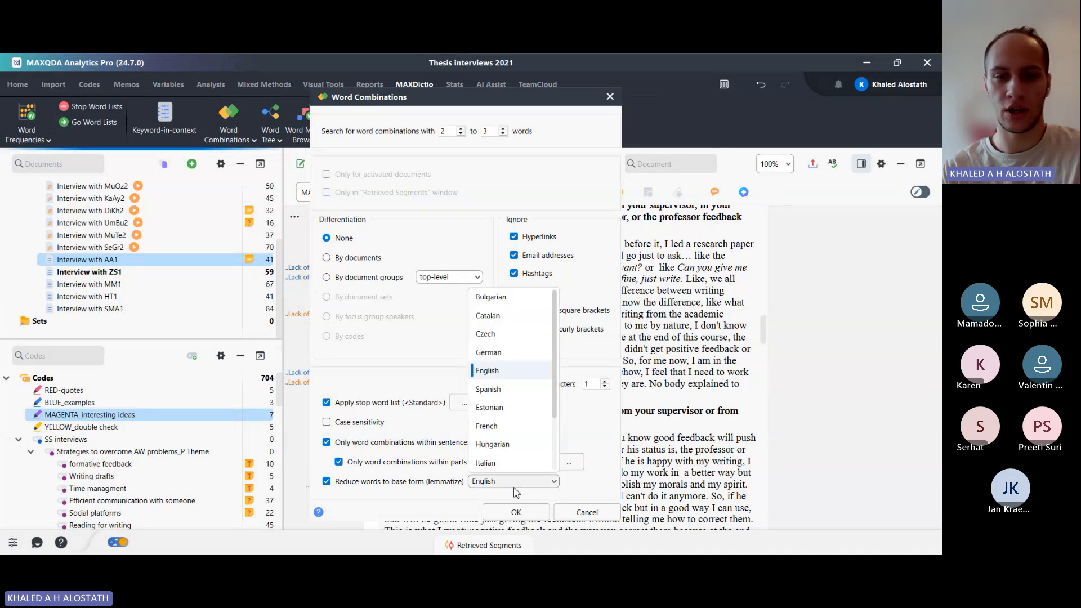
pyautogui.click(519, 487)
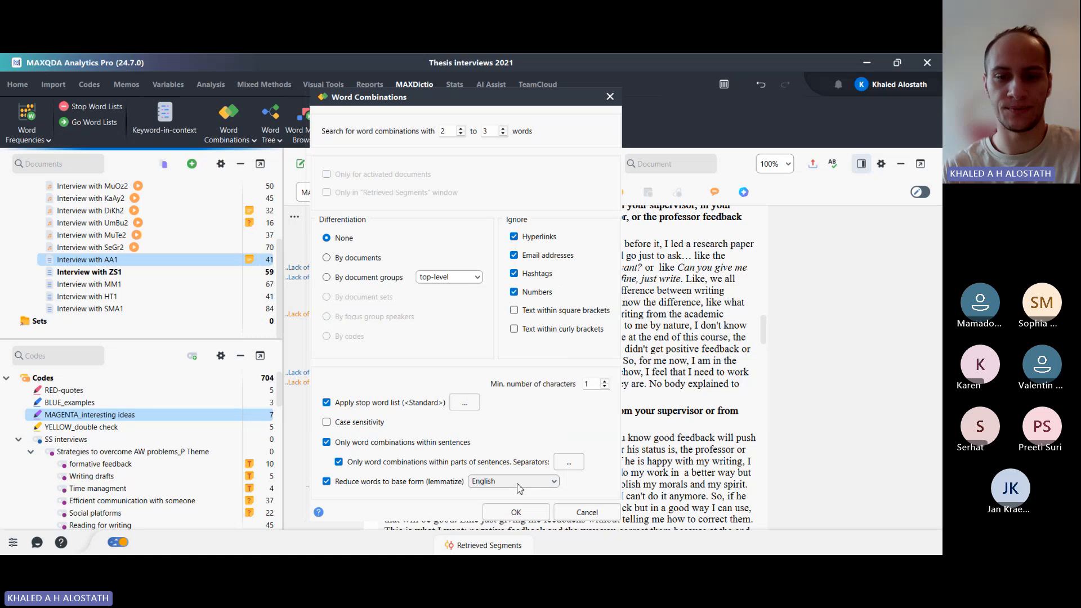
pyautogui.click(522, 512)
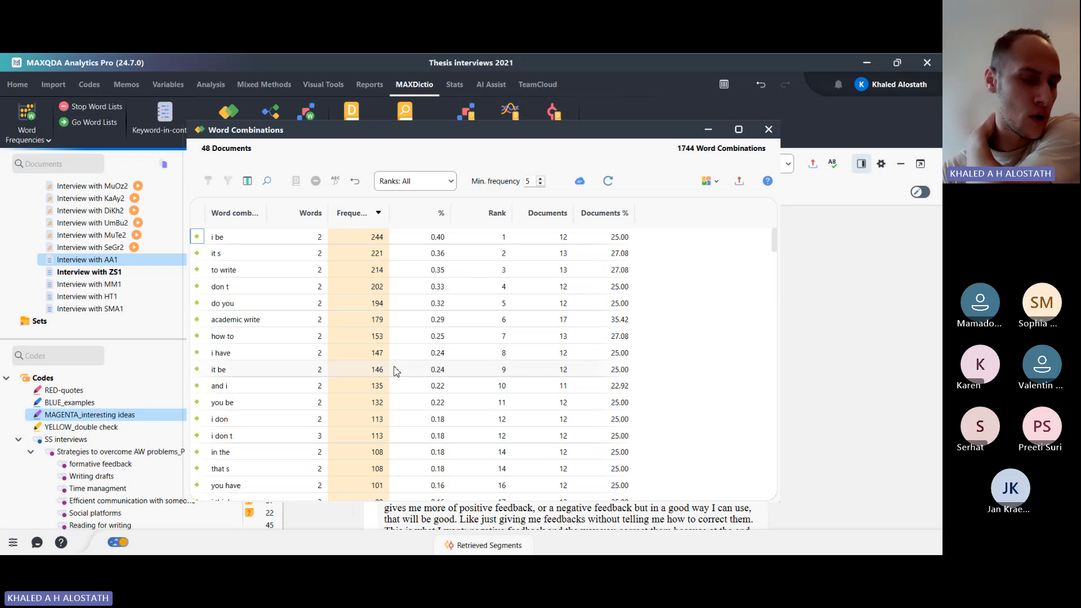
# Look through the list of word combinations from the most frequent to the rarer ones and return to its start
pyautogui.scroll(-3, 396, 371)
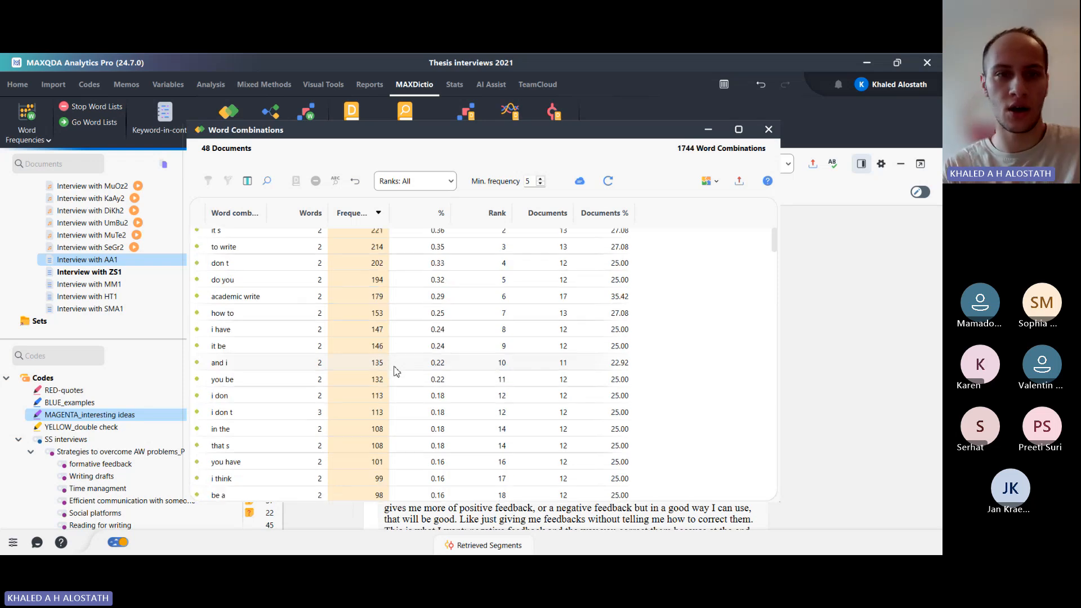
pyautogui.scroll(-6, 396, 371)
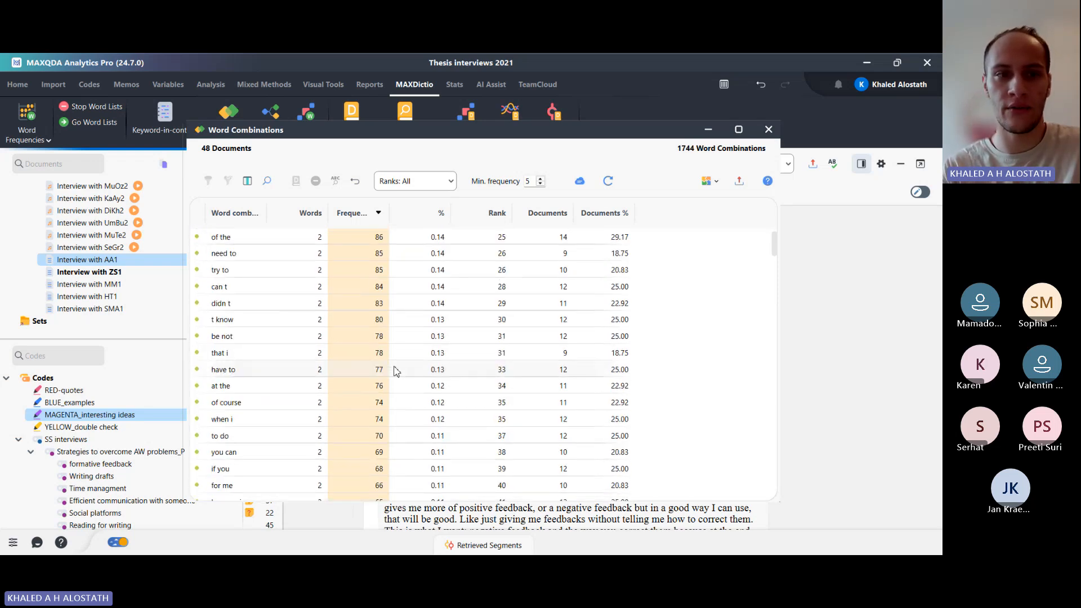
pyautogui.scroll(-20, 396, 371)
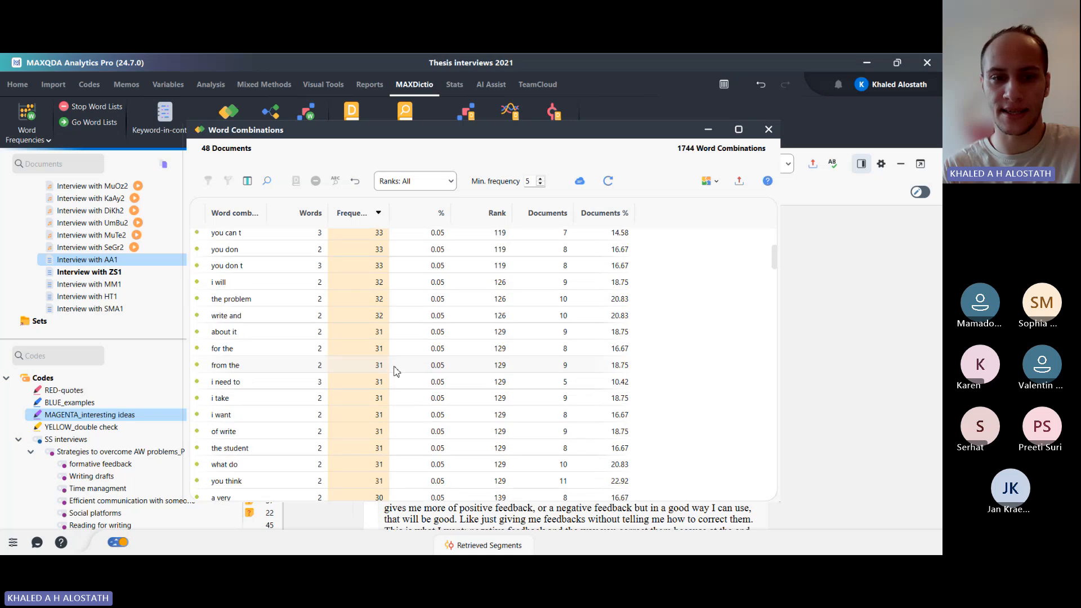
pyautogui.scroll(-13, 397, 371)
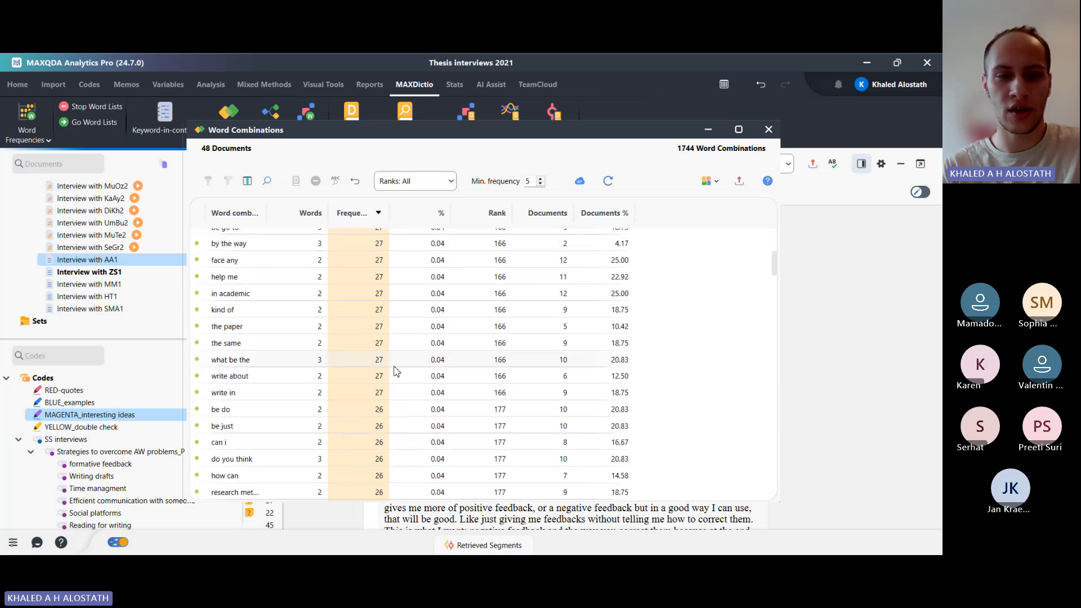
pyautogui.scroll(-3, 397, 371)
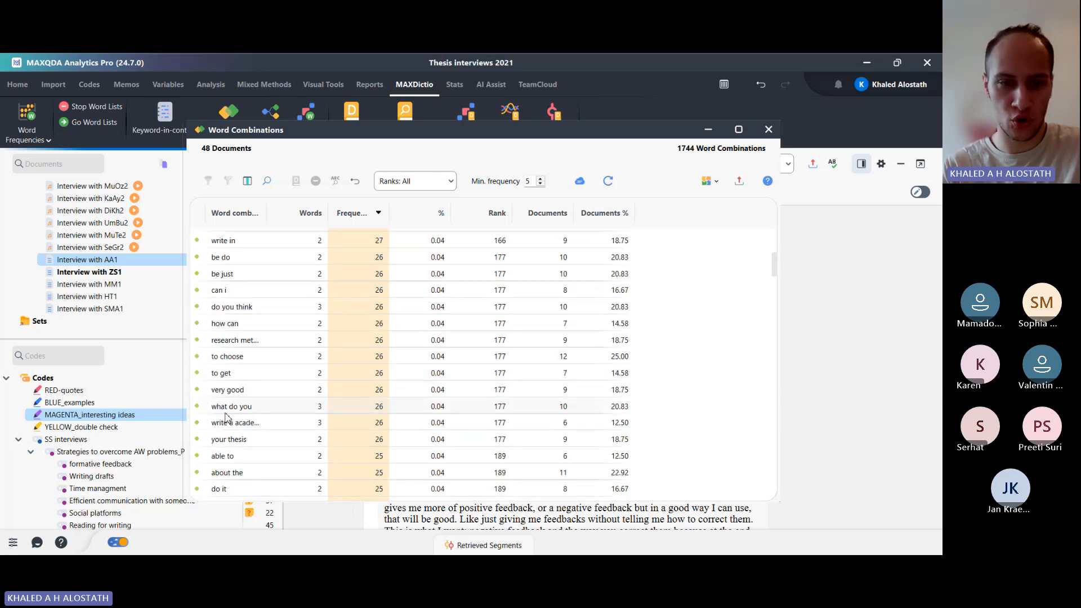
pyautogui.scroll(-8, 407, 346)
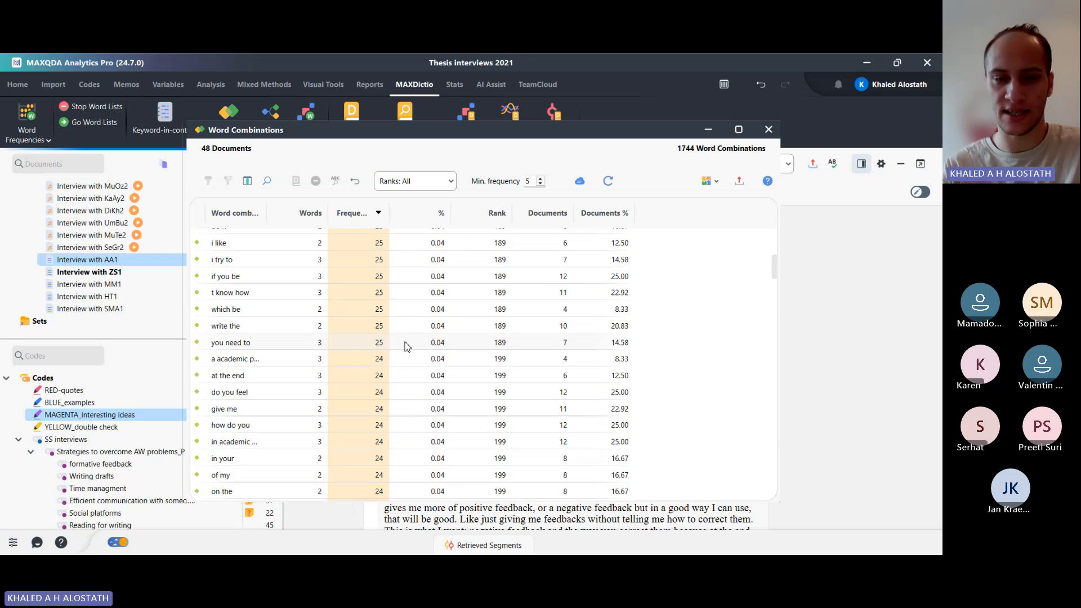
pyautogui.scroll(-20, 407, 346)
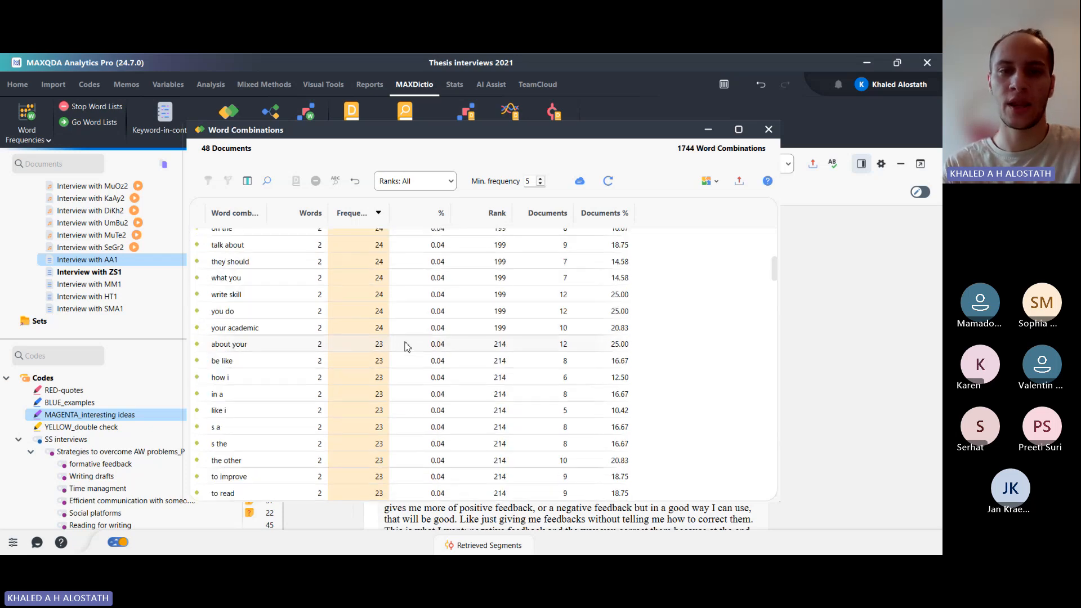
pyautogui.scroll(-2, 406, 347)
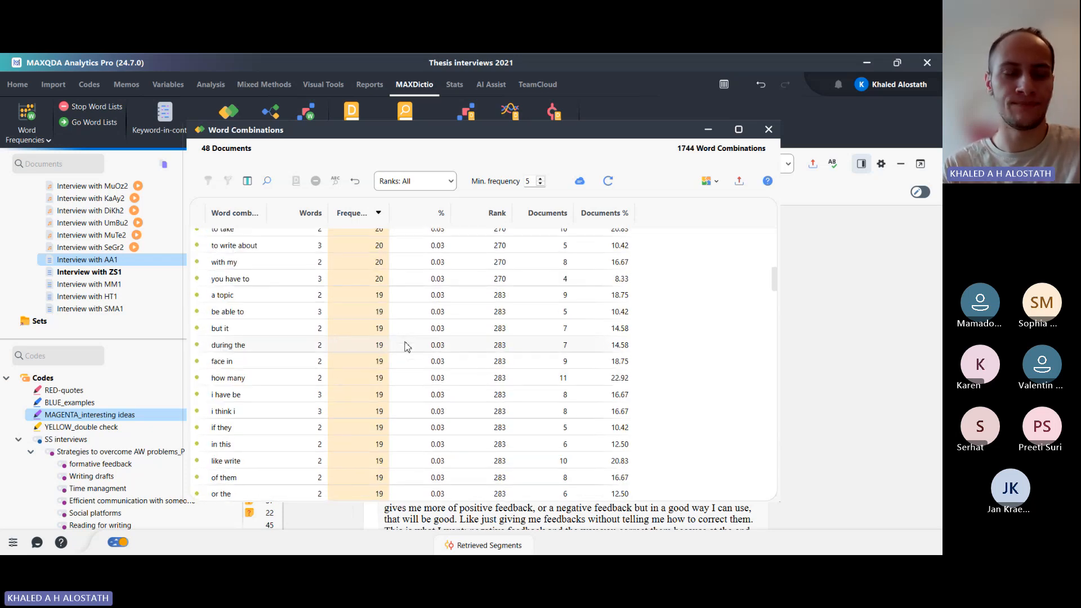
pyautogui.scroll(-15, 406, 346)
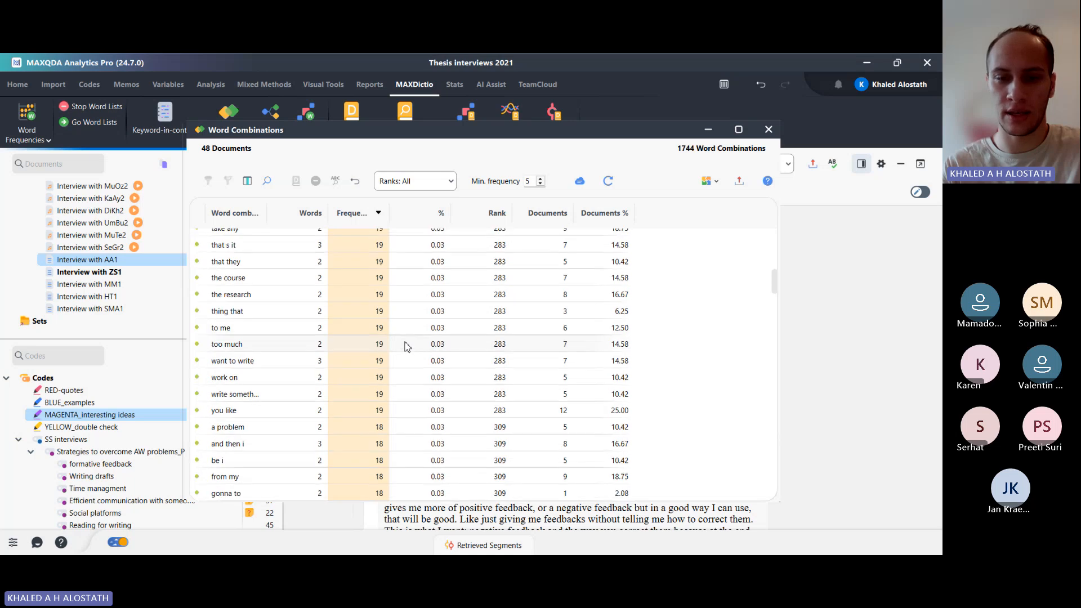
pyautogui.scroll(-20, 407, 346)
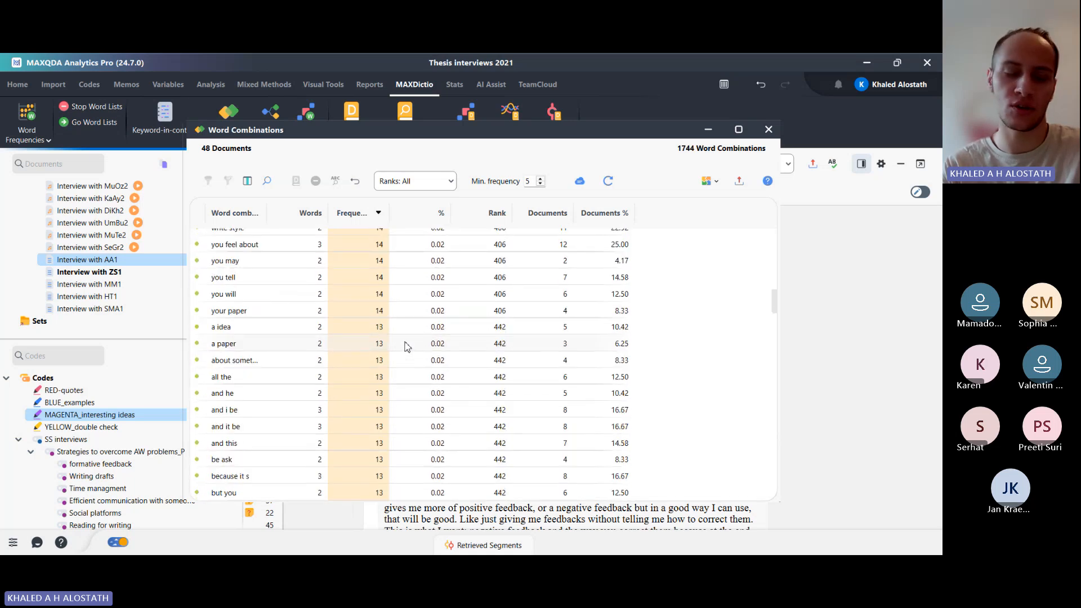
pyautogui.scroll(10, 406, 346)
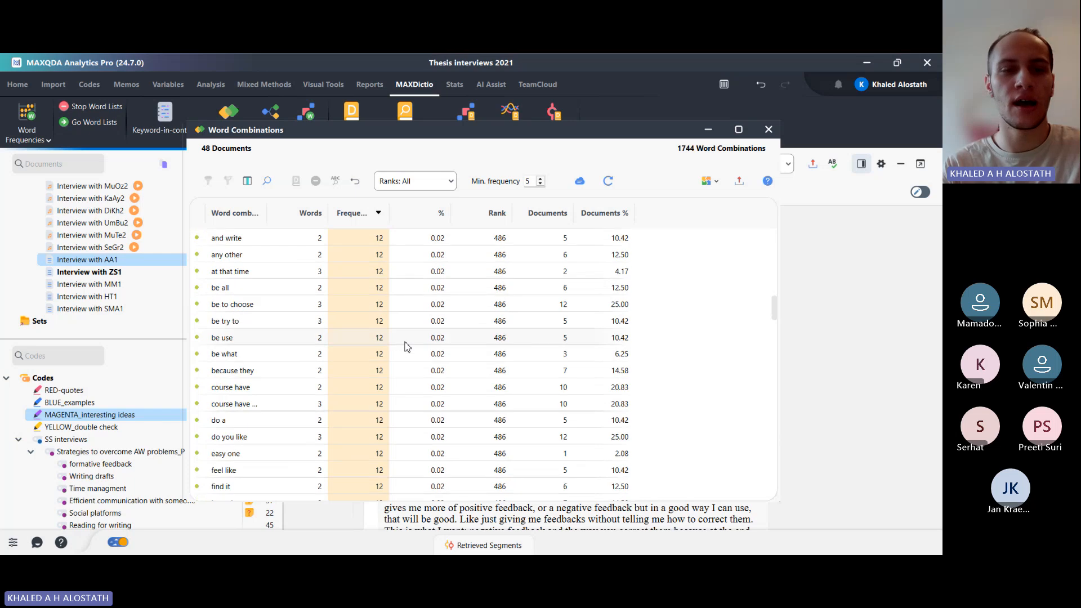
pyautogui.scroll(20, 406, 347)
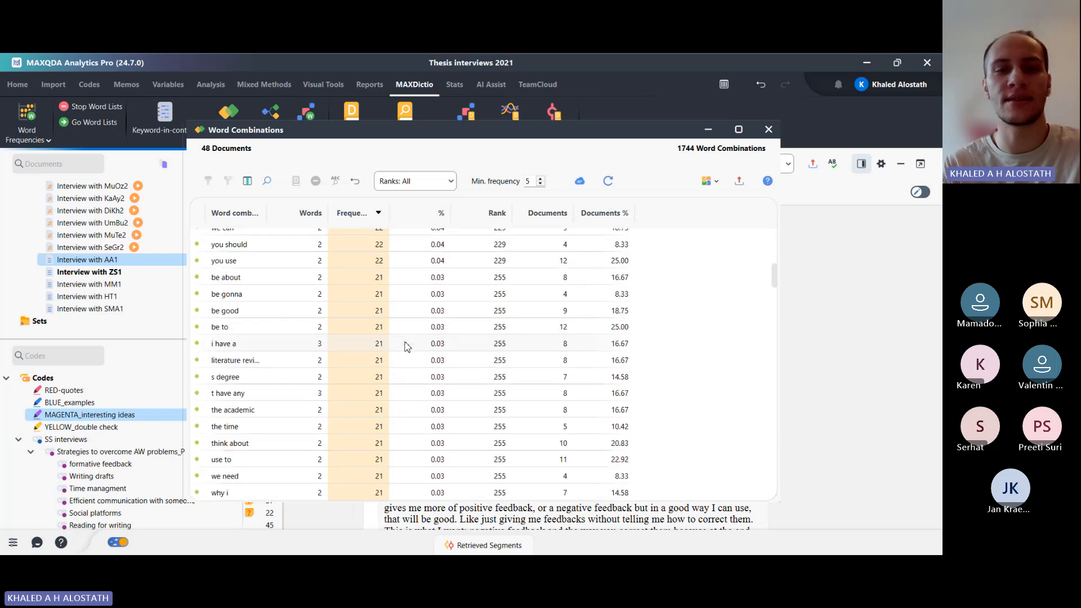
pyautogui.scroll(20, 406, 347)
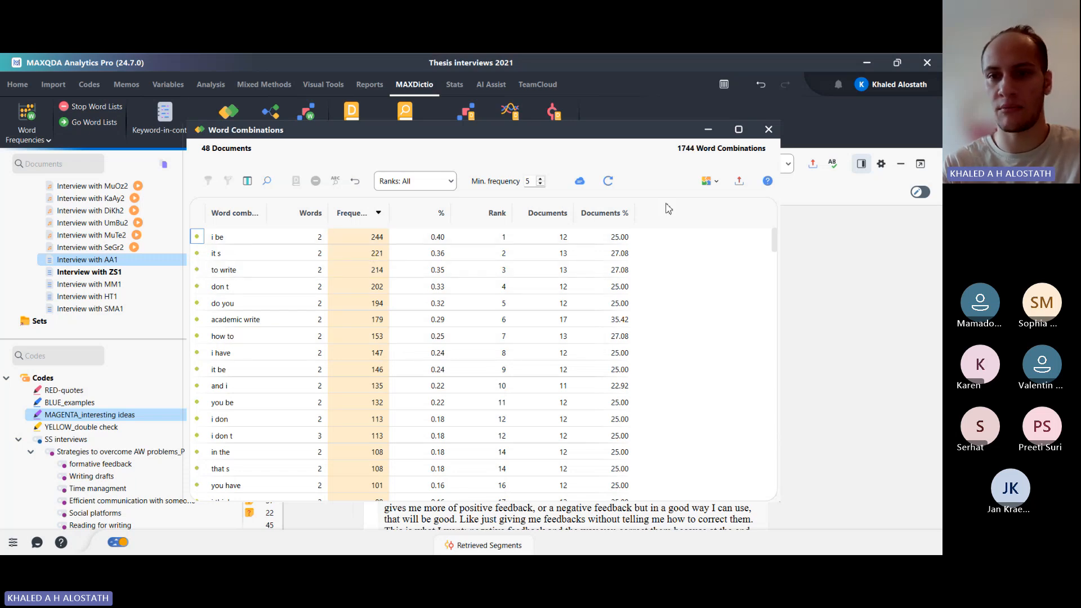
# Limit the word combinations to the top 10 ranks and widen the Frequency column
pyautogui.click(716, 181)
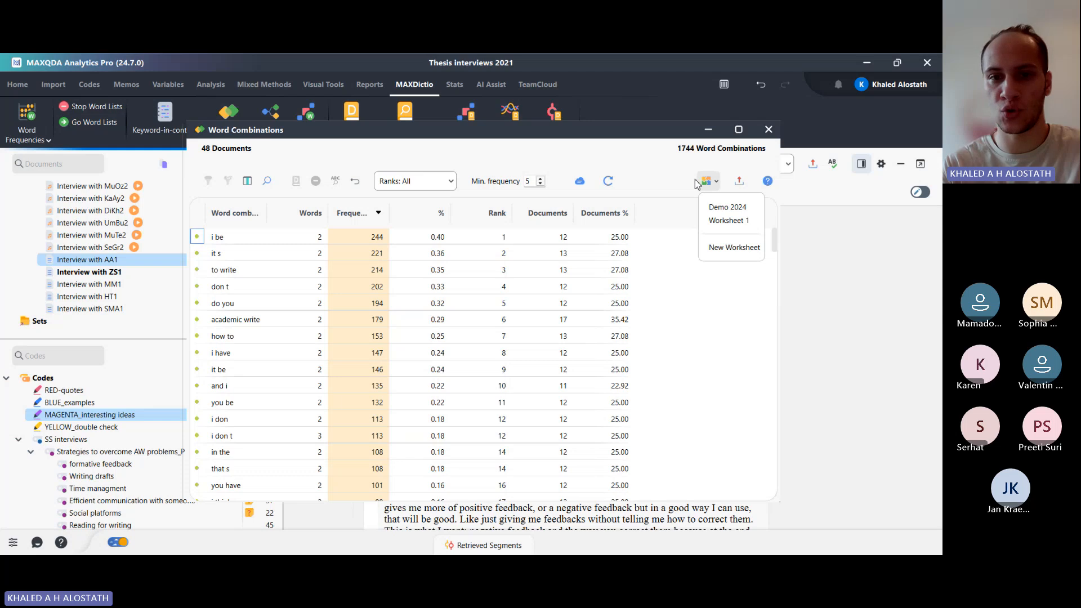
pyautogui.click(447, 181)
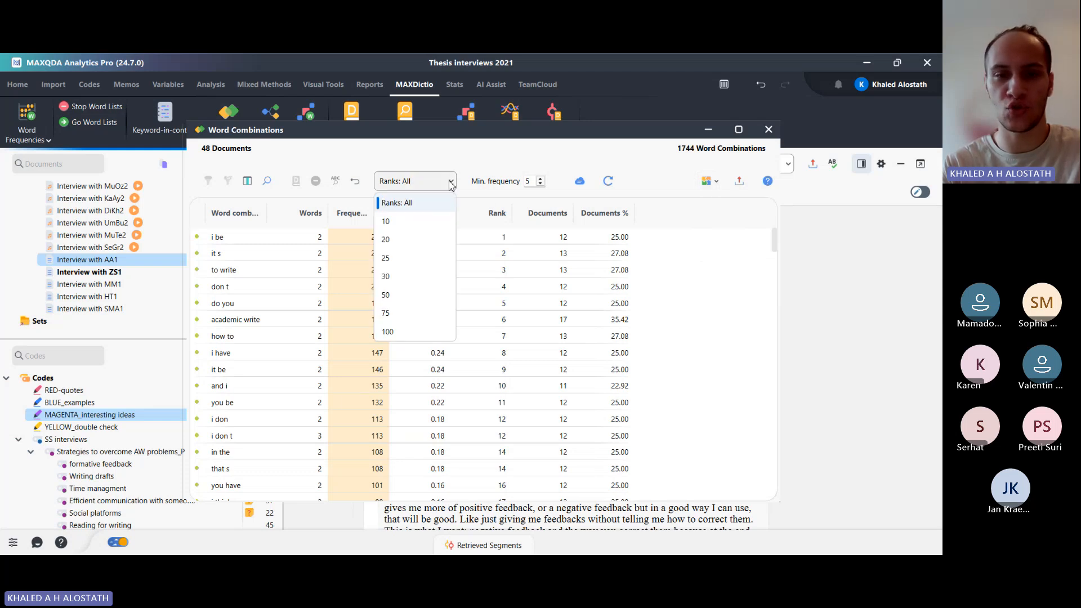
pyautogui.click(408, 222)
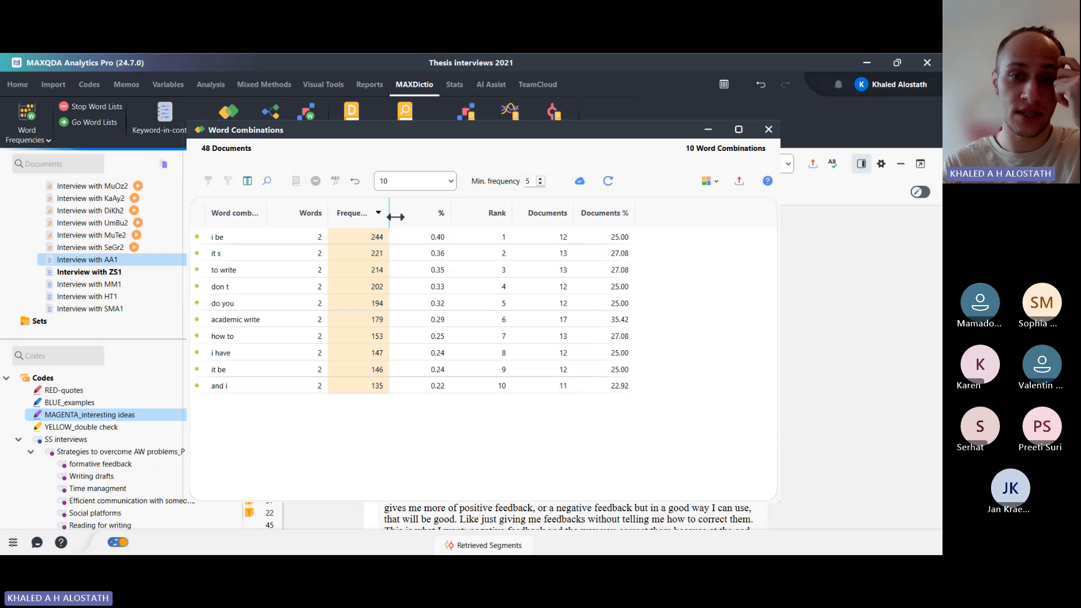
pyautogui.moveTo(396, 217); pyautogui.dragTo(450, 212)
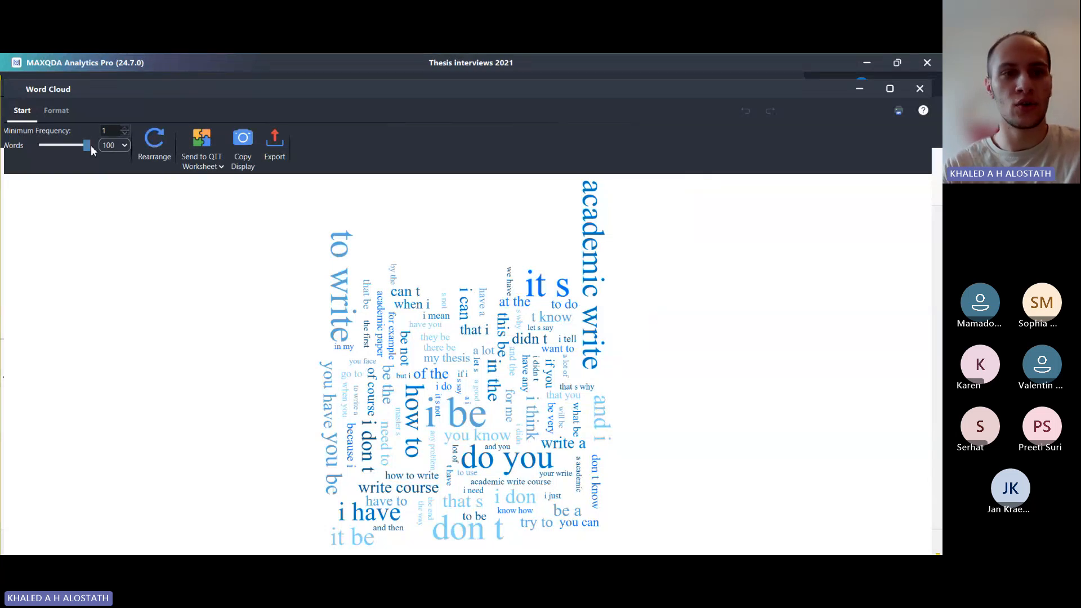
# View the word combinations as a word cloud of 100 words, inspect "do you" and "academic write", and close the cloud and results
pyautogui.moveTo(89, 148)
pyautogui.mouseDown()
pyautogui.moveTo(28, 151)
pyautogui.moveTo(108, 146)
pyautogui.mouseUp()
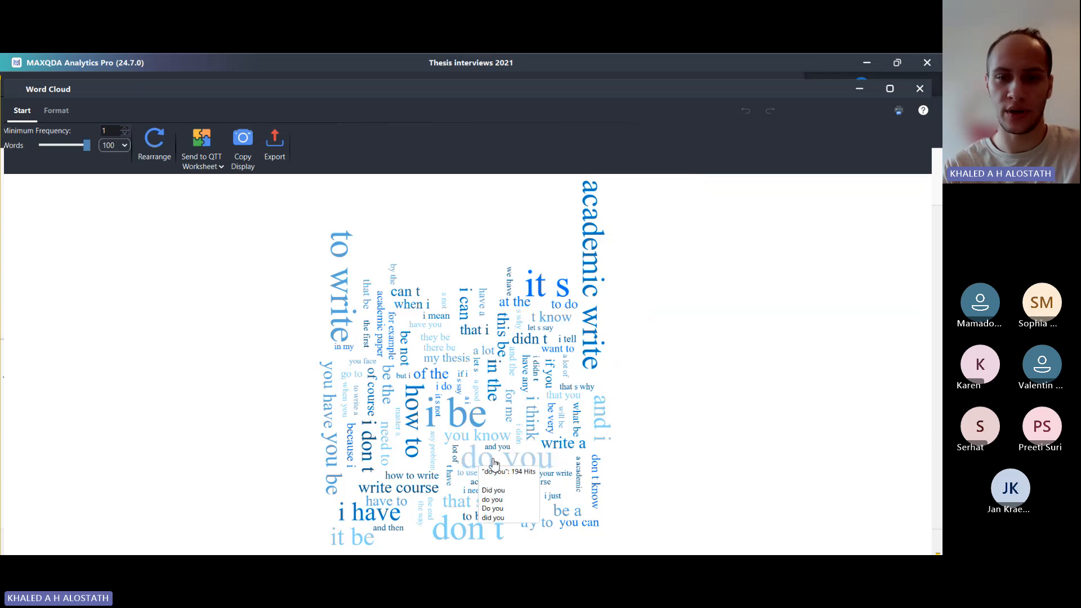
pyautogui.moveTo(583, 276)
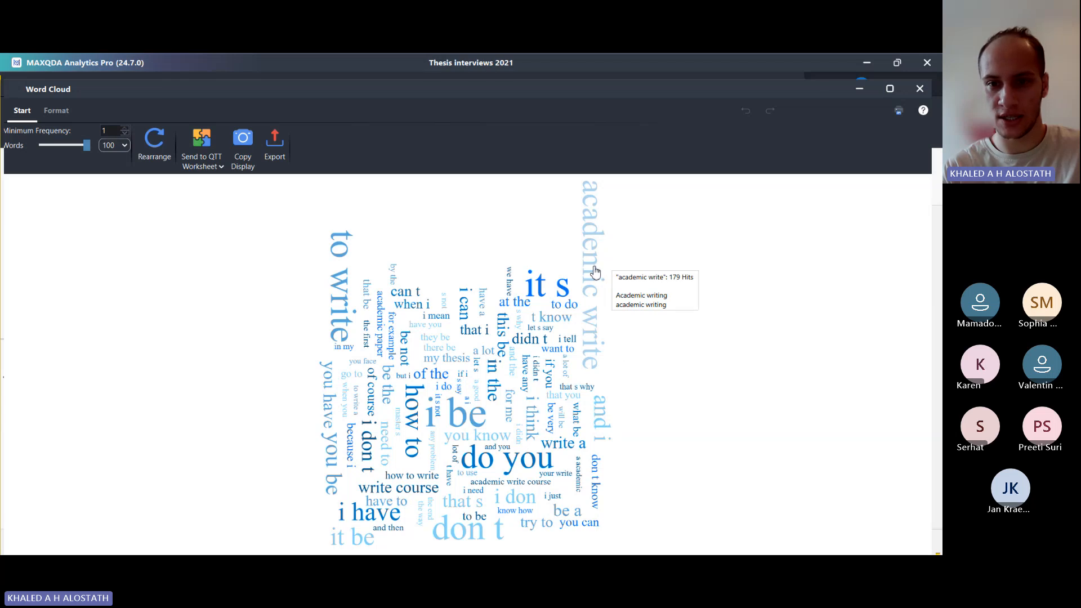
pyautogui.moveTo(471, 370)
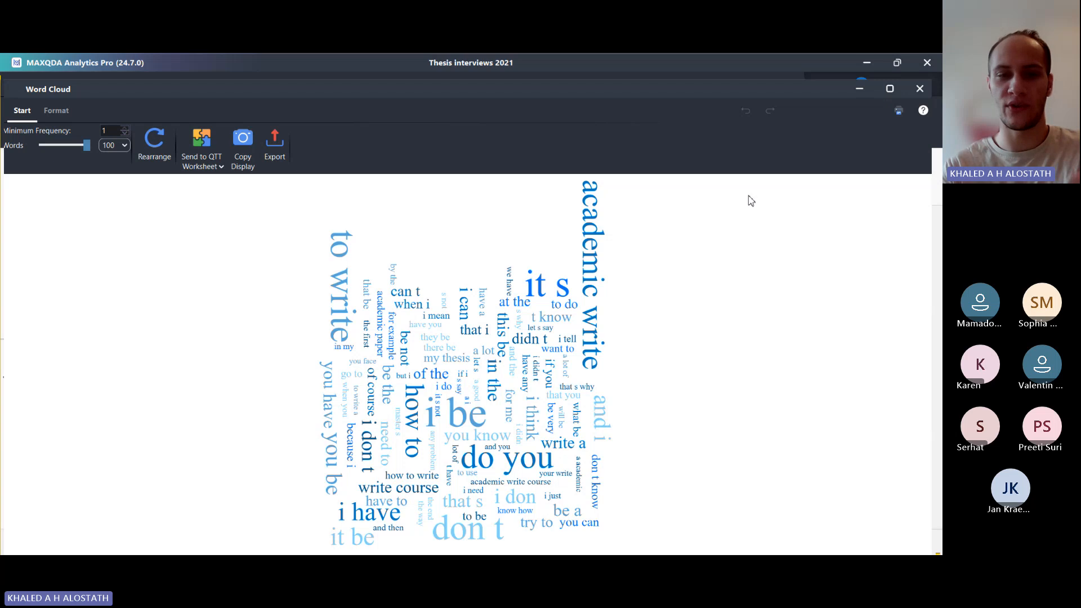
pyautogui.click(914, 92)
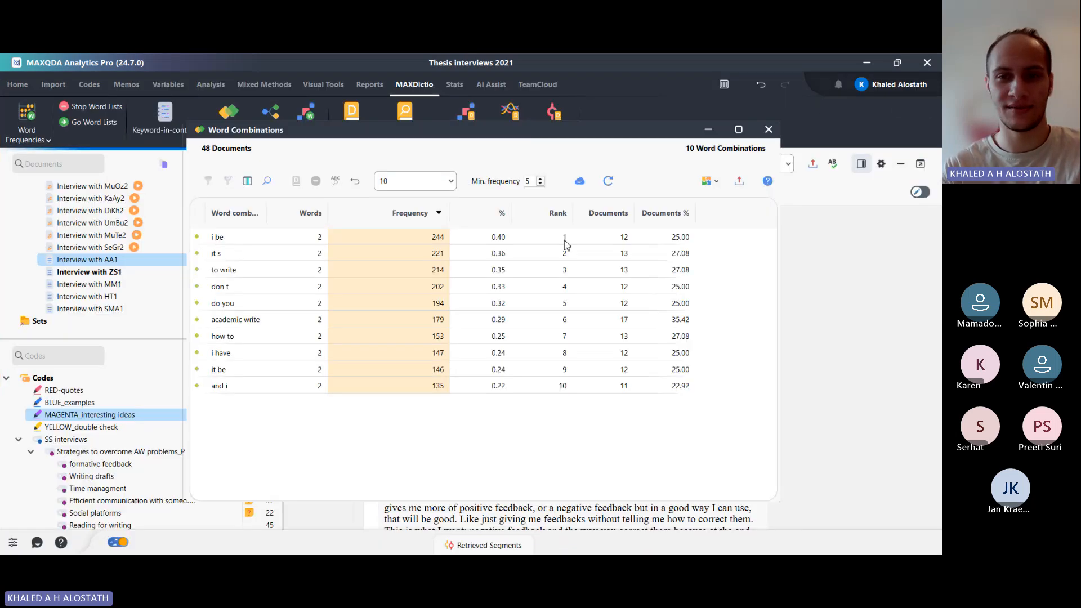
pyautogui.click(768, 129)
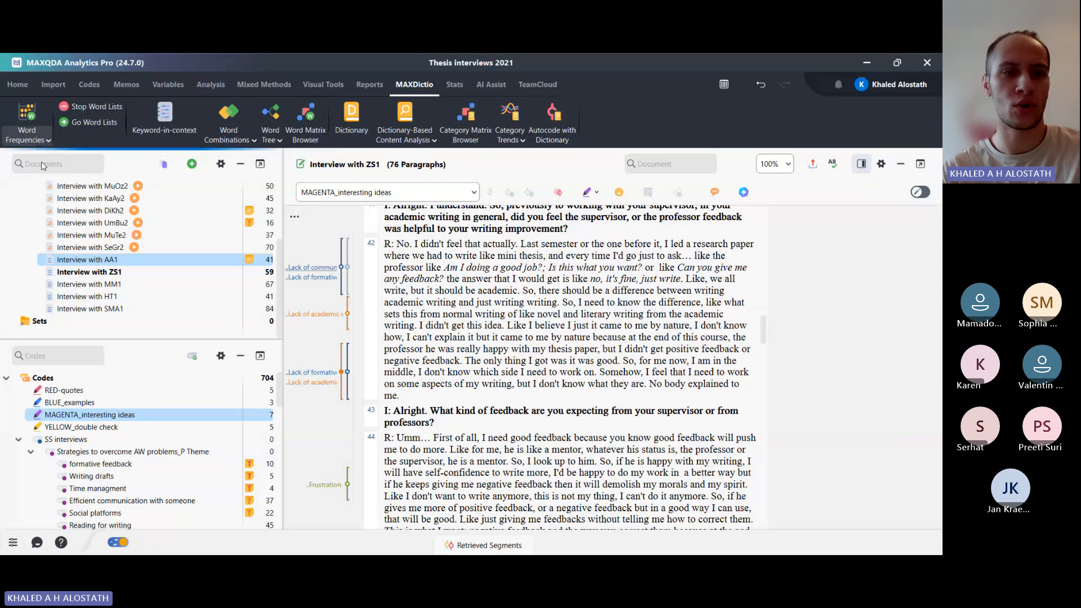
# Run Word Frequencies with no differentiation, the standard stop word list and English lemmatization
pyautogui.click(27, 121)
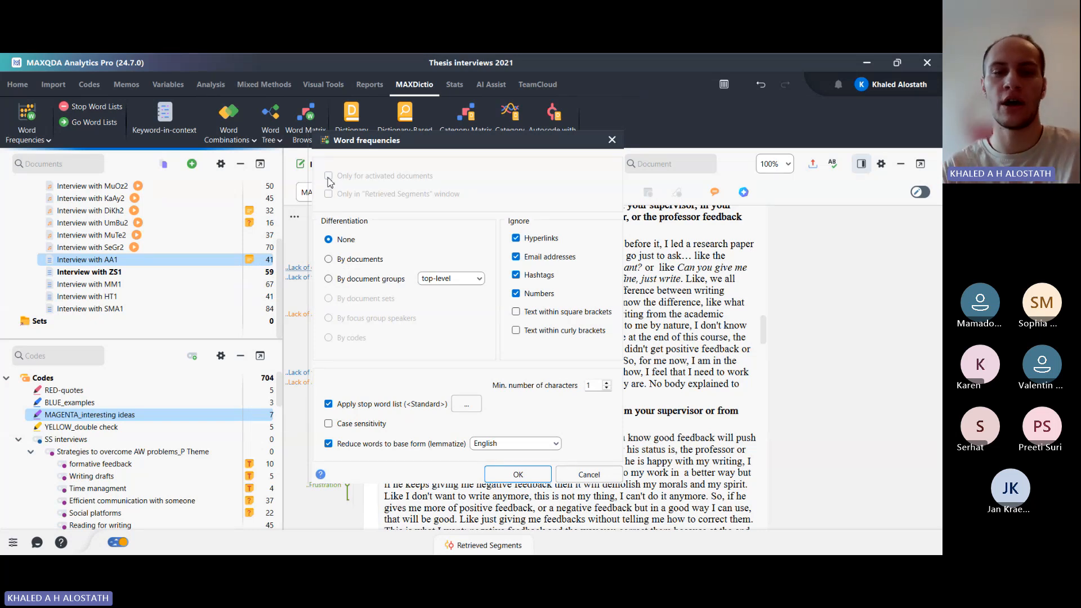
pyautogui.press('Escape')
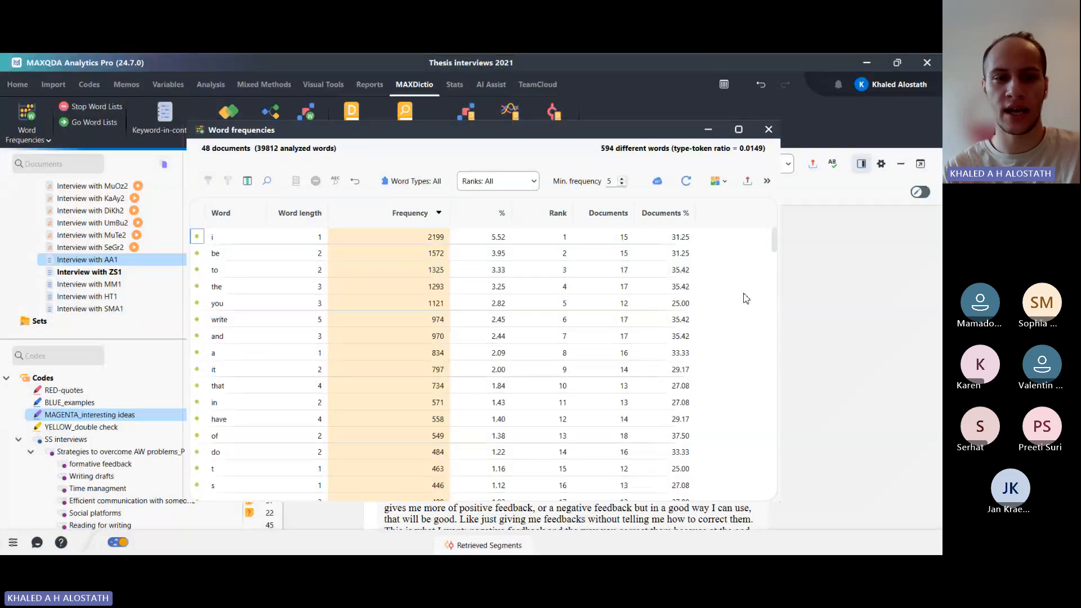
# Look through the word frequency list down to the rarer words and limit it to the top 10 ranks
pyautogui.scroll(-9, 198, 335)
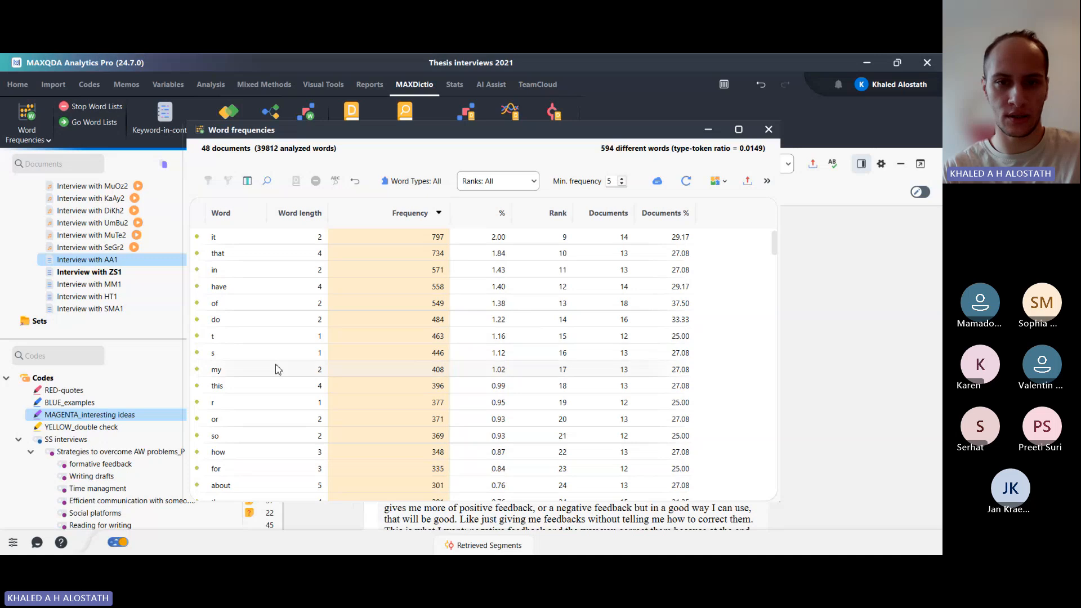
pyautogui.scroll(-20, 276, 369)
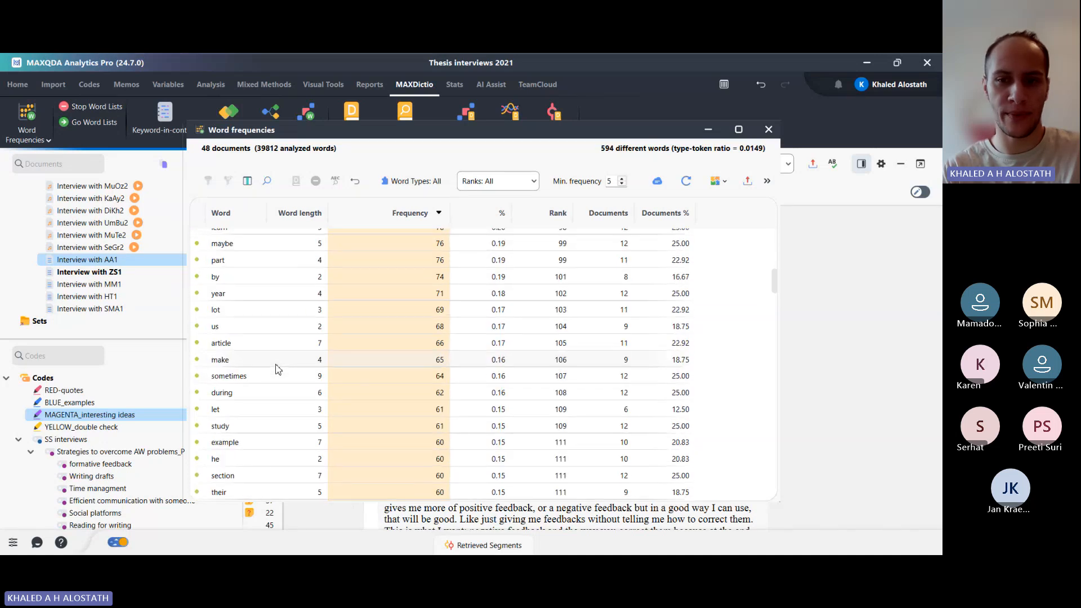
pyautogui.scroll(-20, 276, 369)
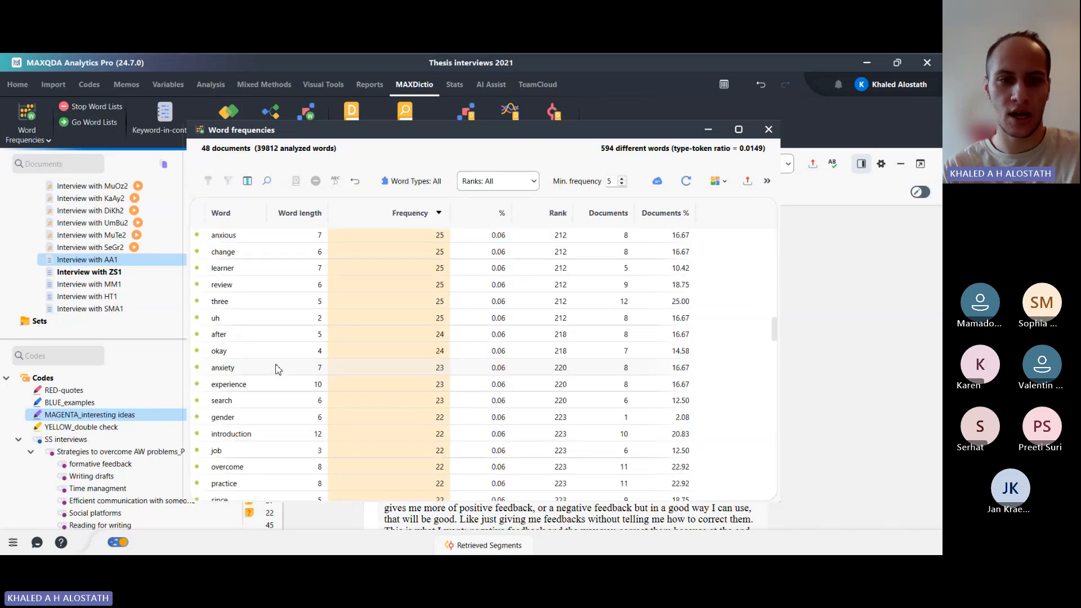
pyautogui.scroll(20, 276, 368)
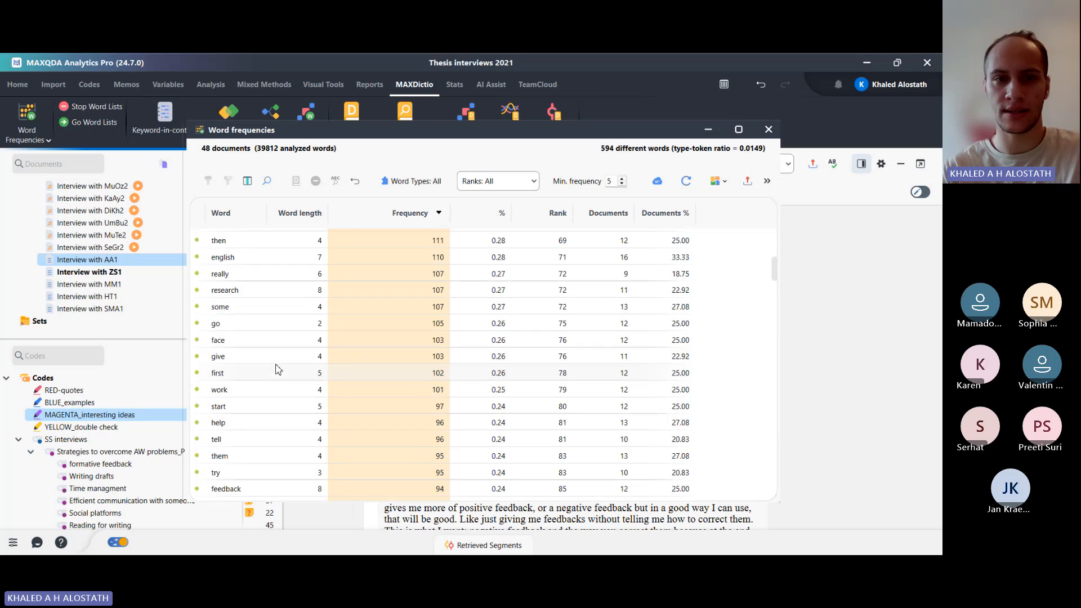
pyautogui.scroll(14, 276, 369)
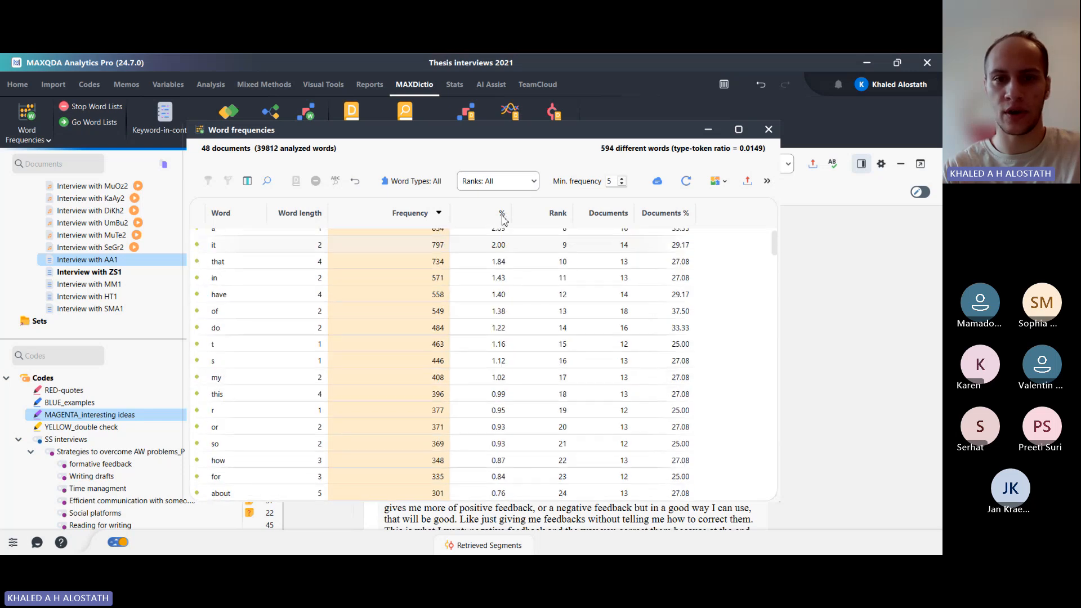
pyautogui.click(528, 183)
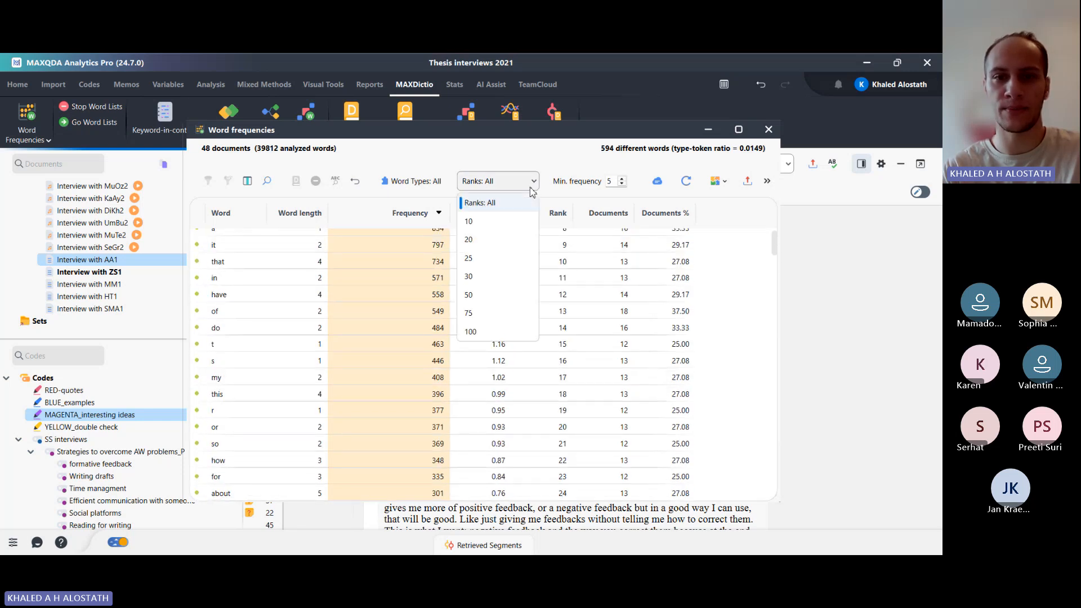
pyautogui.click(510, 224)
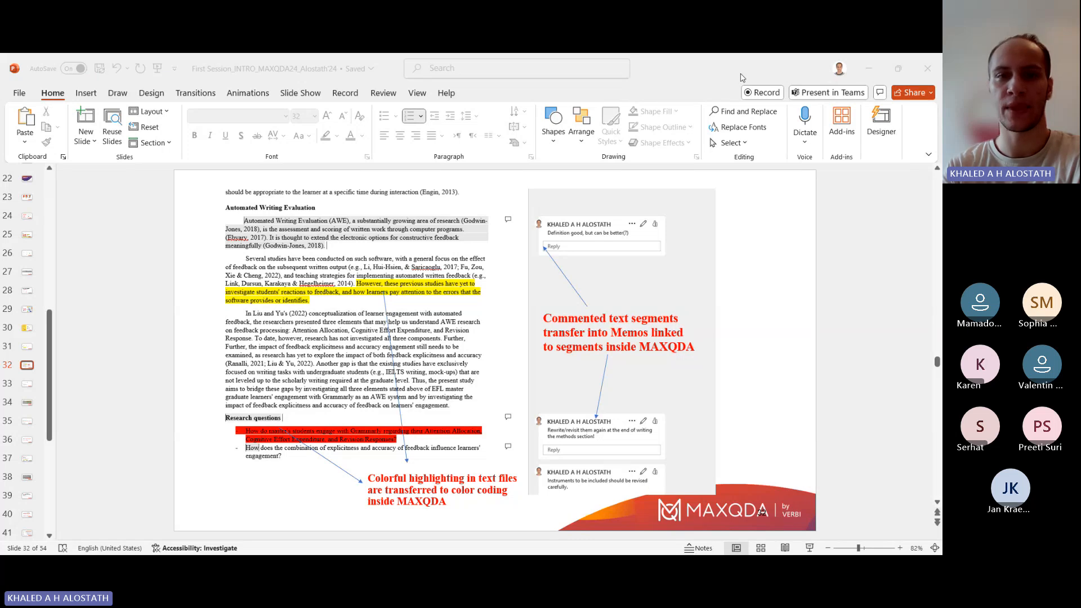
pyautogui.click(697, 74)
pyautogui.click(169, 266)
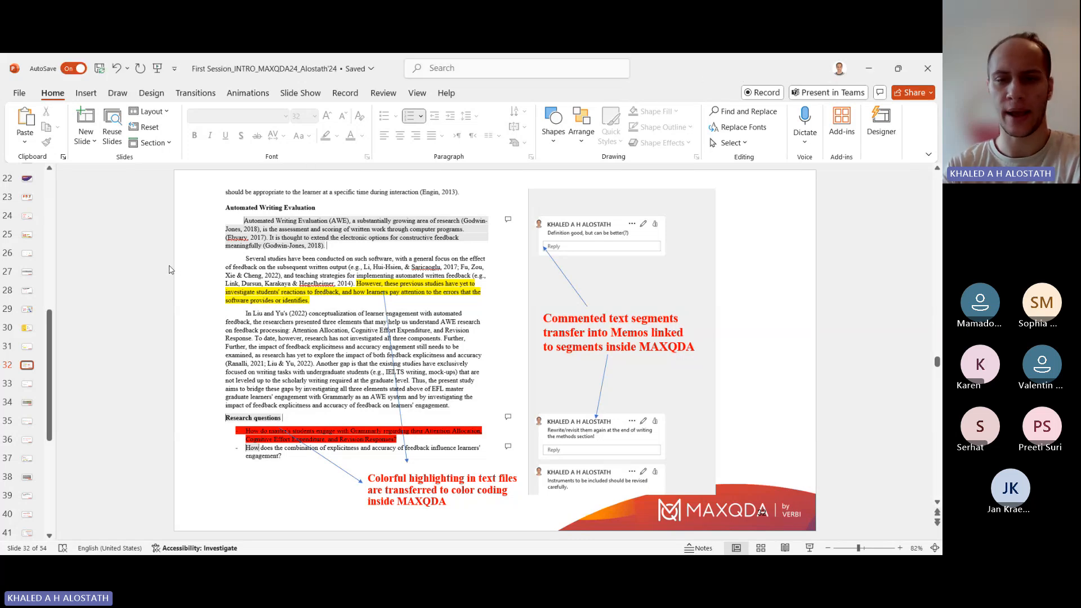
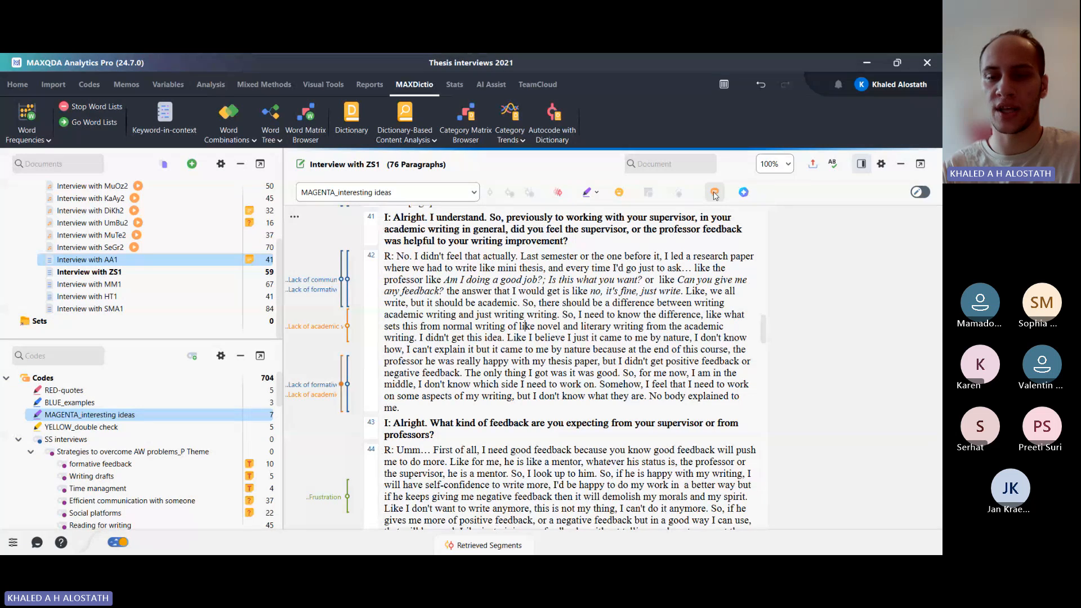
# Paraphrase the answer in paragraph 42 of Interview with ZS1 with AI Assist, using English and short length, and save the paraphrase
pyautogui.click(716, 196)
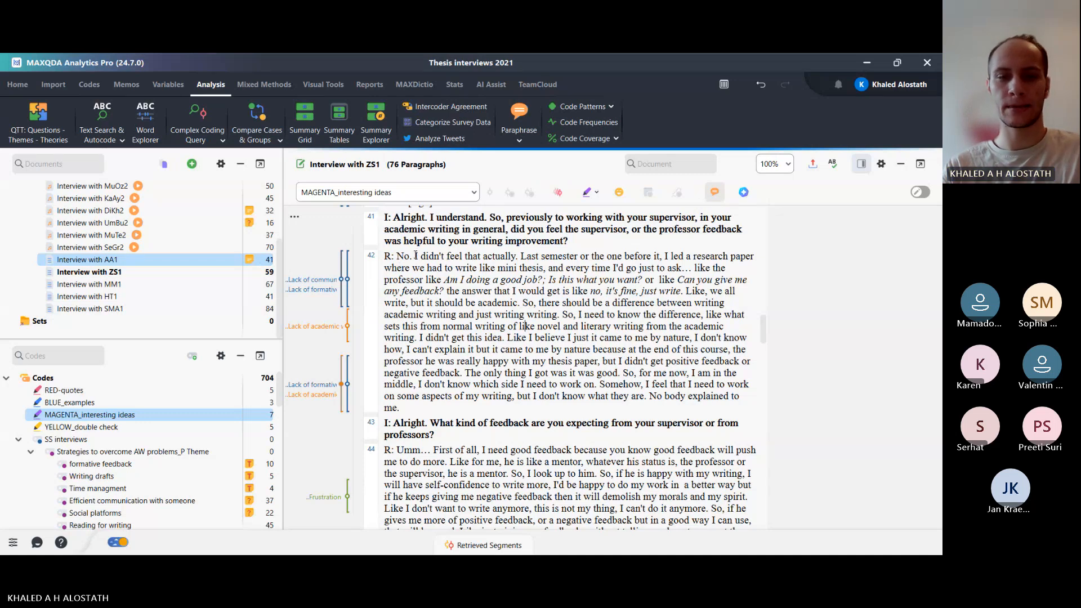
pyautogui.moveTo(415, 256); pyautogui.dragTo(401, 408)
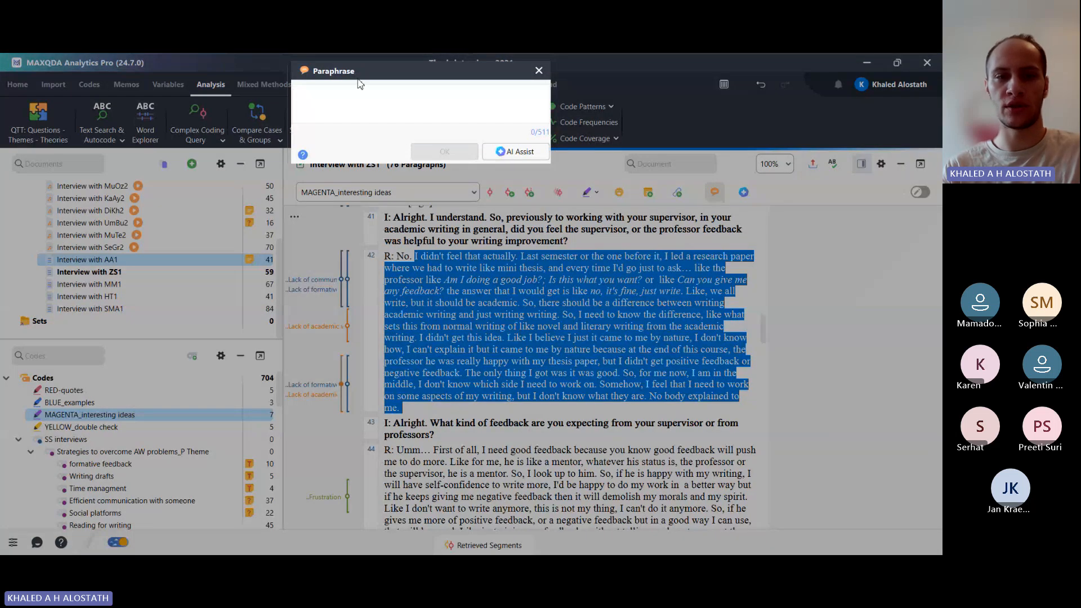
pyautogui.moveTo(360, 83); pyautogui.dragTo(182, 213)
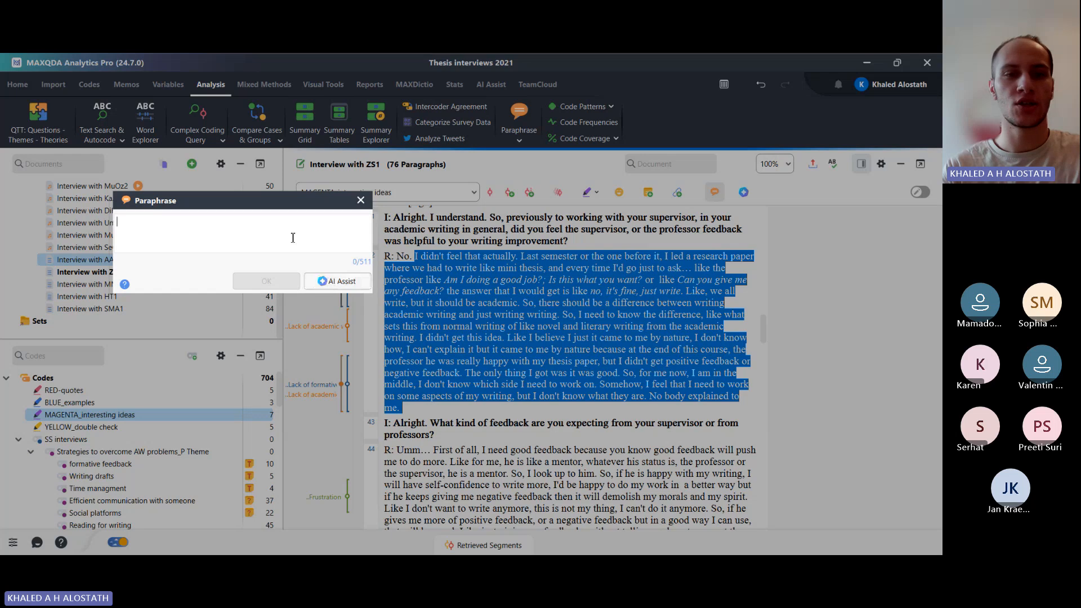
pyautogui.click(331, 281)
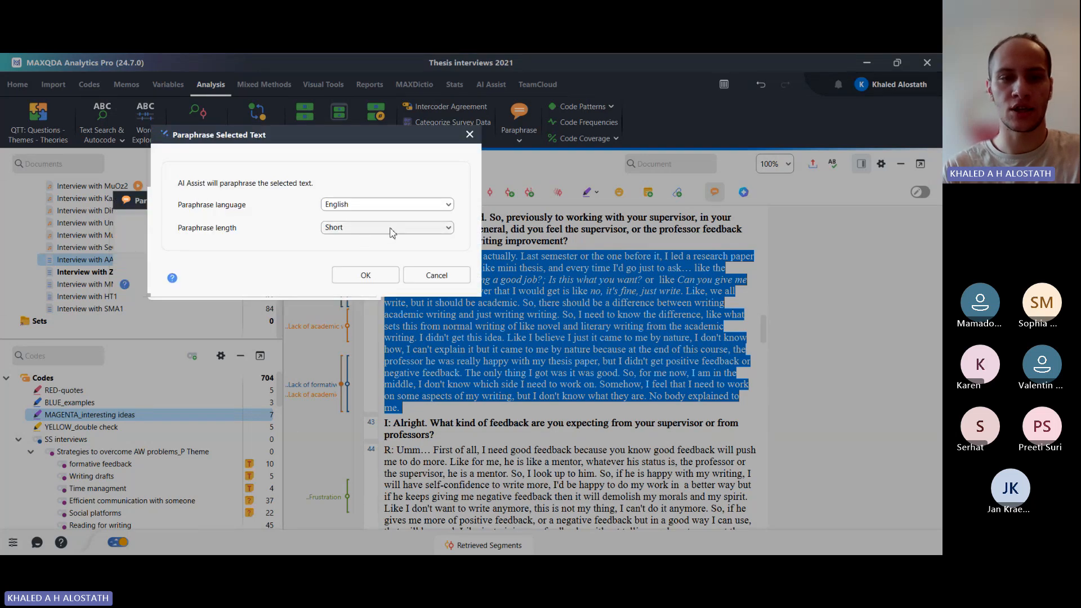
pyautogui.click(362, 274)
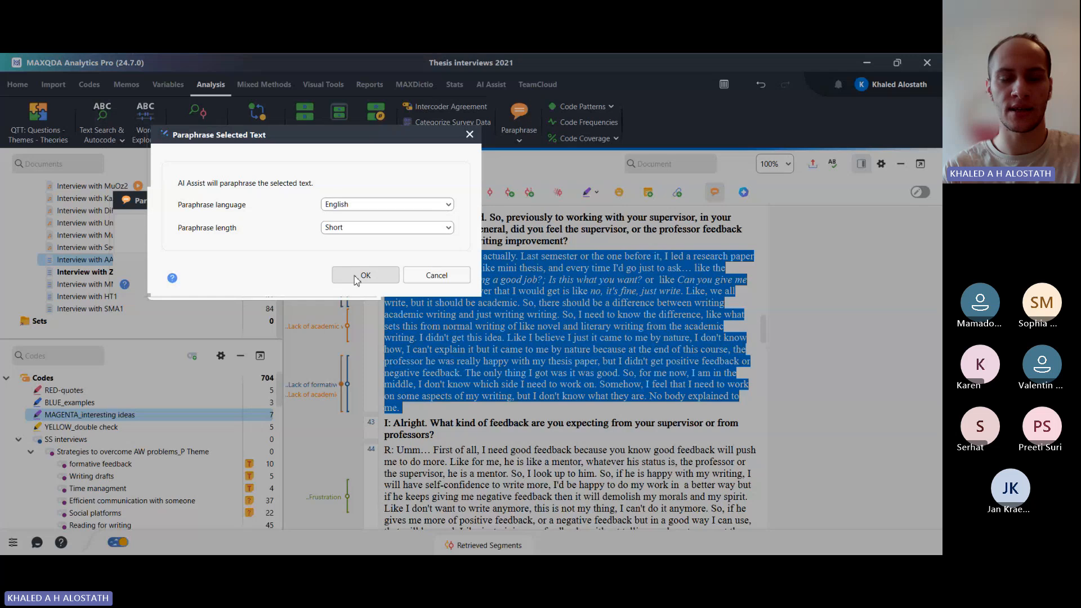
pyautogui.click(363, 274)
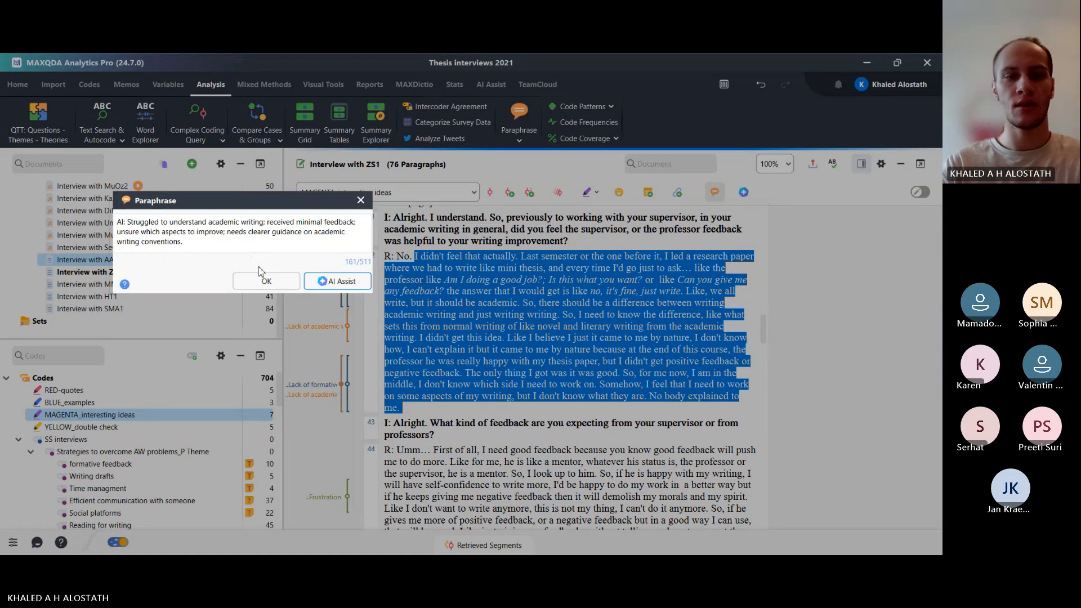
pyautogui.click(265, 281)
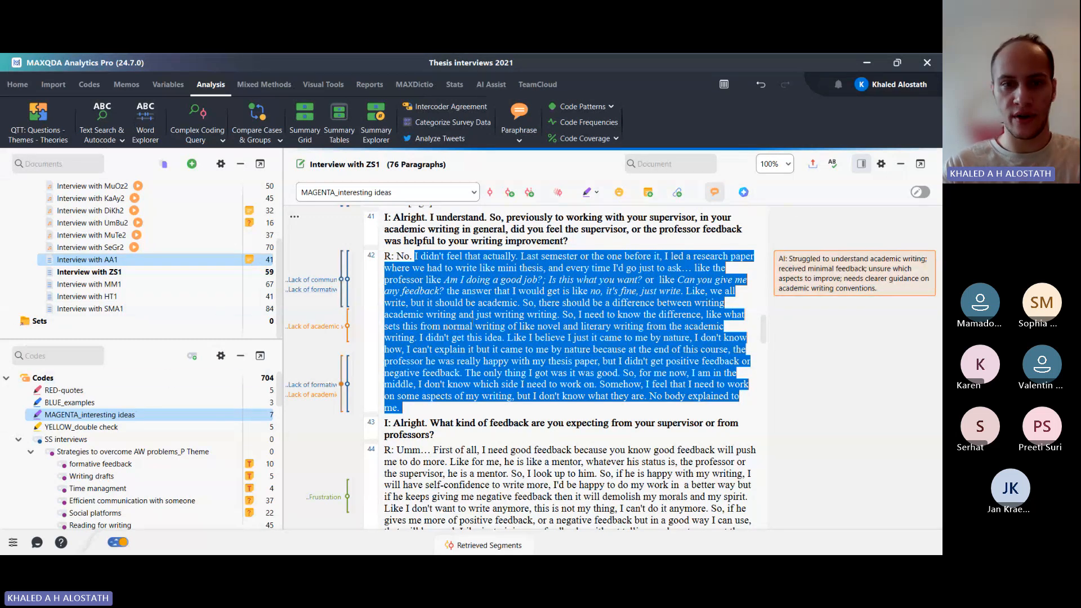
# Locate the Paraphrased Segments entry at the end of the code system
pyautogui.scroll(-1, 274, 405)
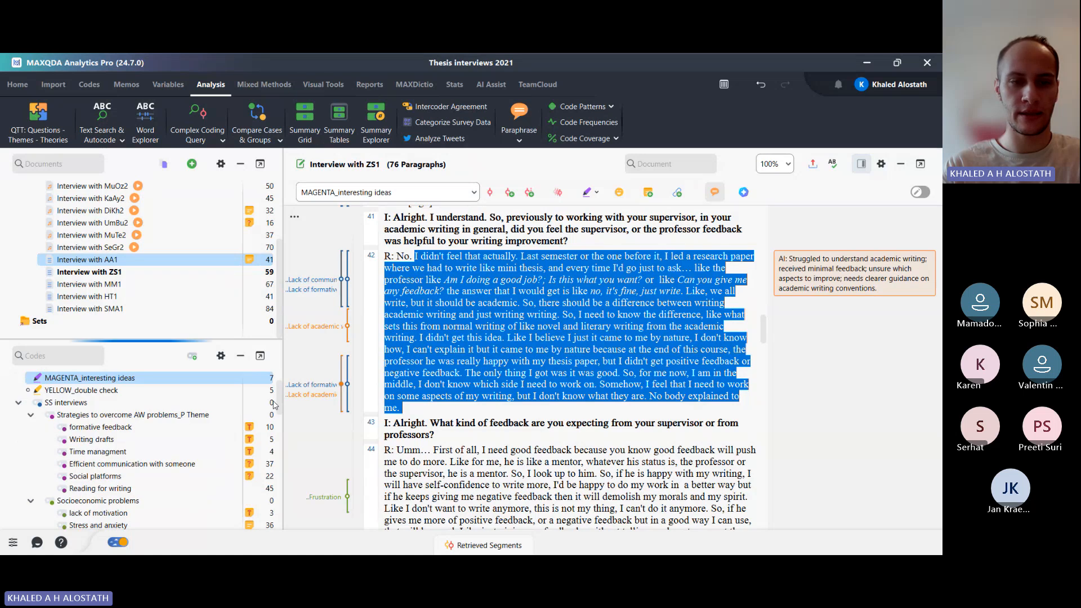
pyautogui.scroll(-6, 274, 405)
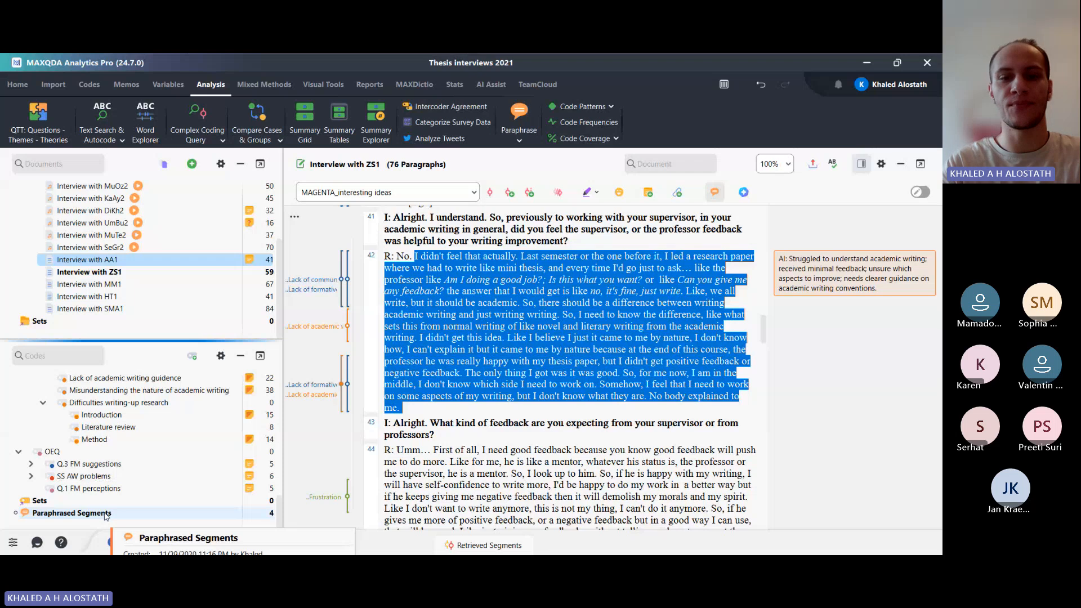
pyautogui.scroll(-1, 550, 387)
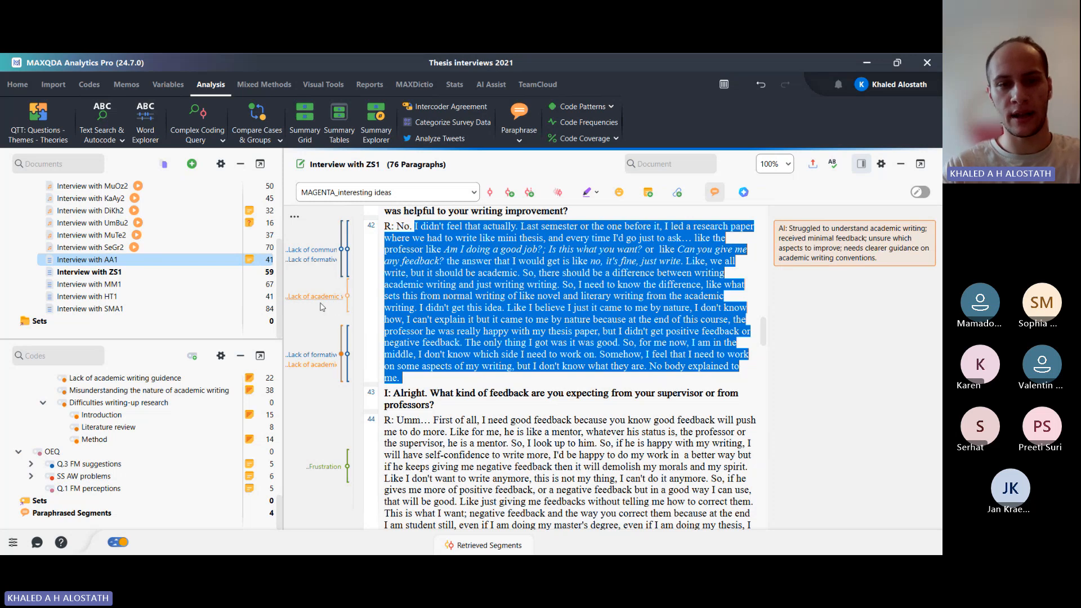
# Highlight the "Lack of academic writing guidance" coding in paragraph 42, open its comment window and close it empty
pyautogui.click(322, 307)
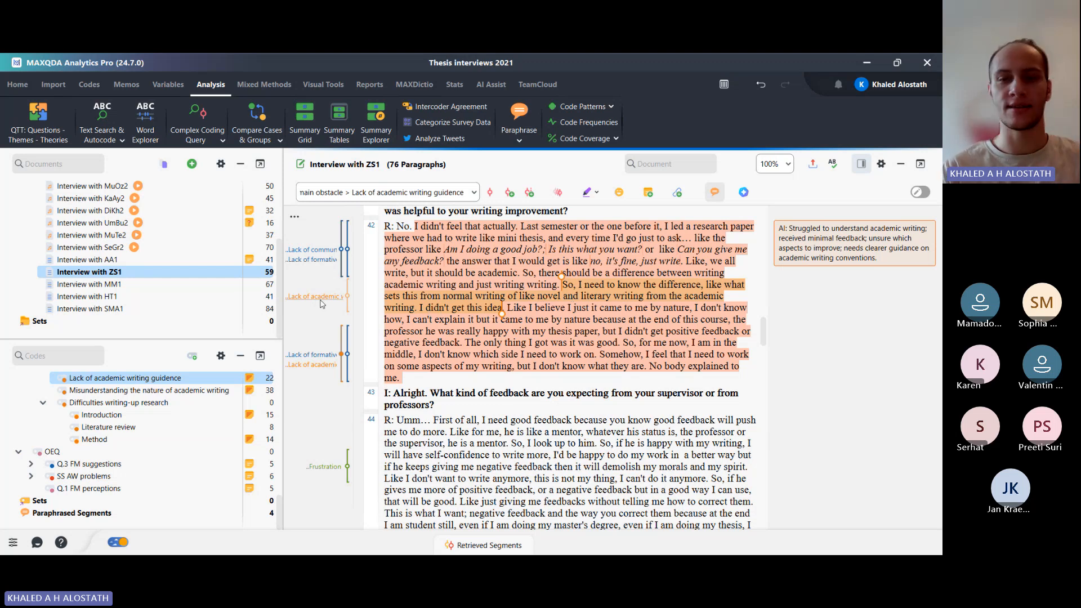
pyautogui.moveTo(322, 304)
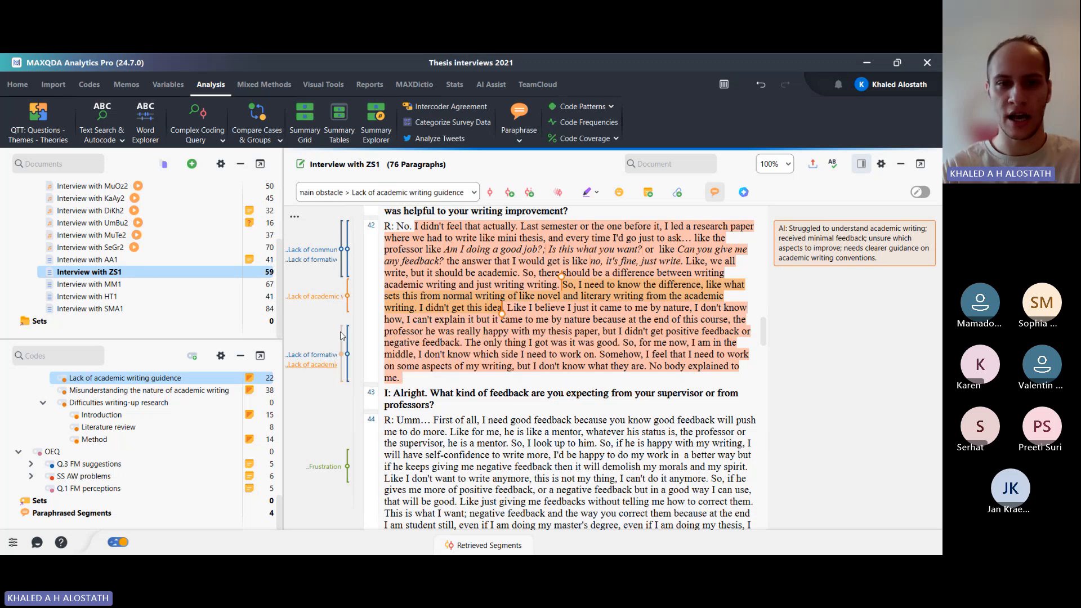
pyautogui.doubleClick(308, 301)
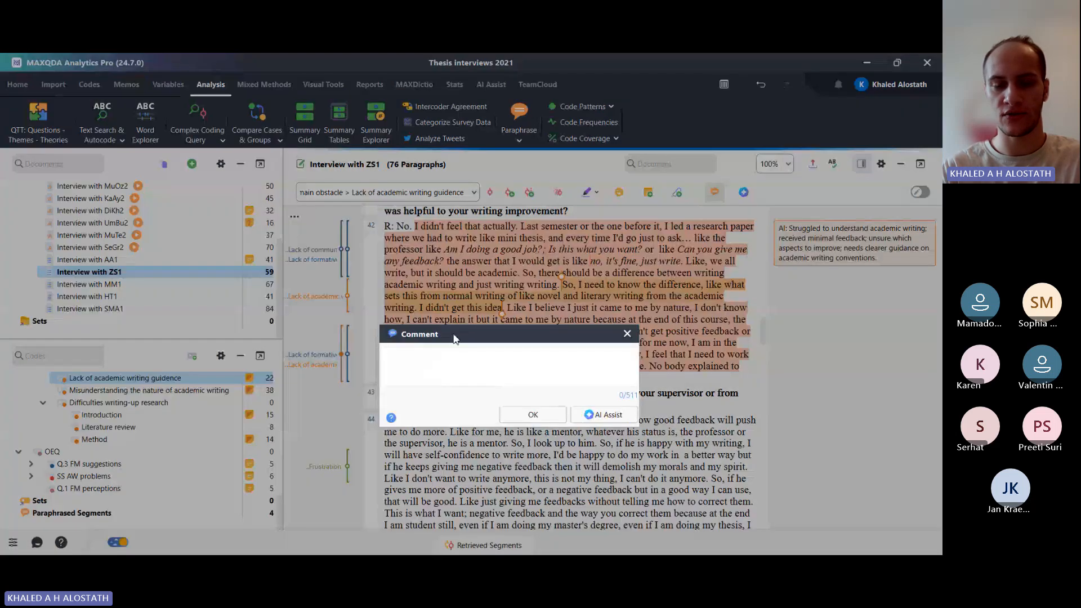
pyautogui.moveTo(454, 338); pyautogui.dragTo(507, 279)
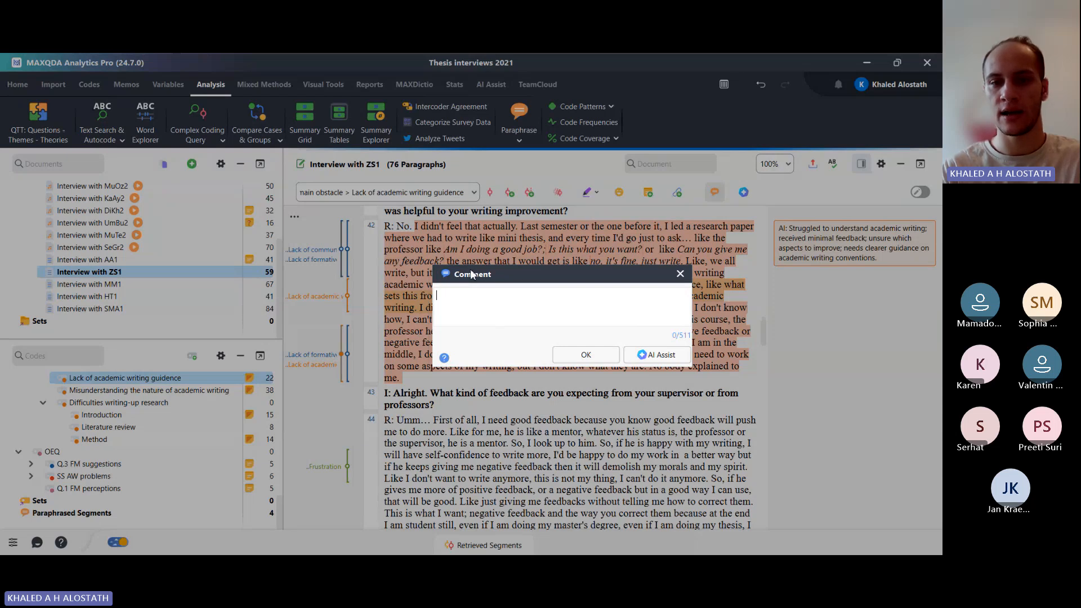
pyautogui.moveTo(472, 274); pyautogui.dragTo(466, 293)
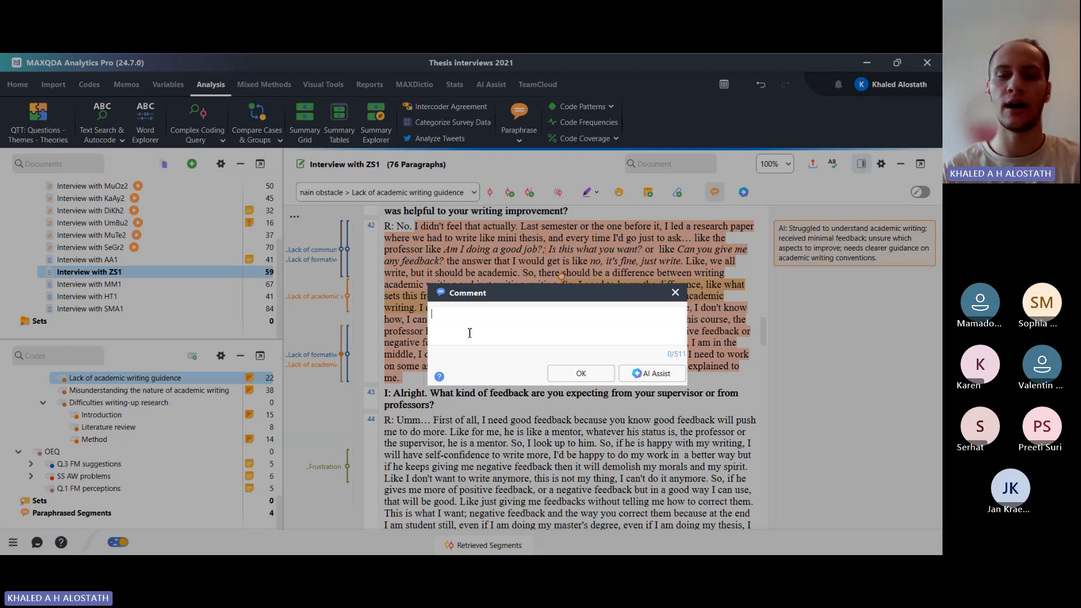
pyautogui.click(581, 374)
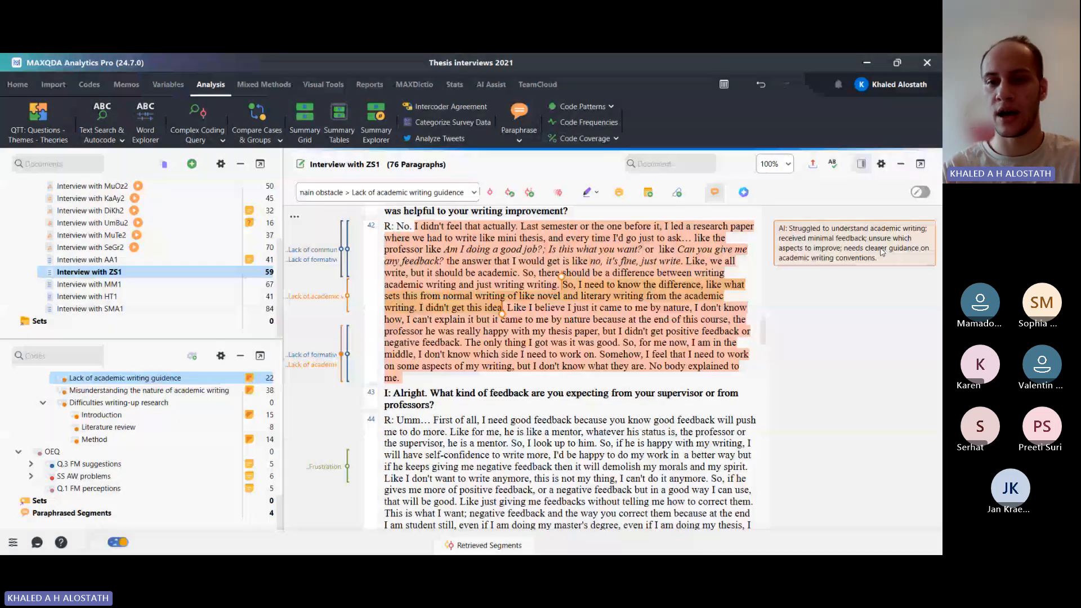
pyautogui.click(623, 319)
pyautogui.scroll(-3, 623, 319)
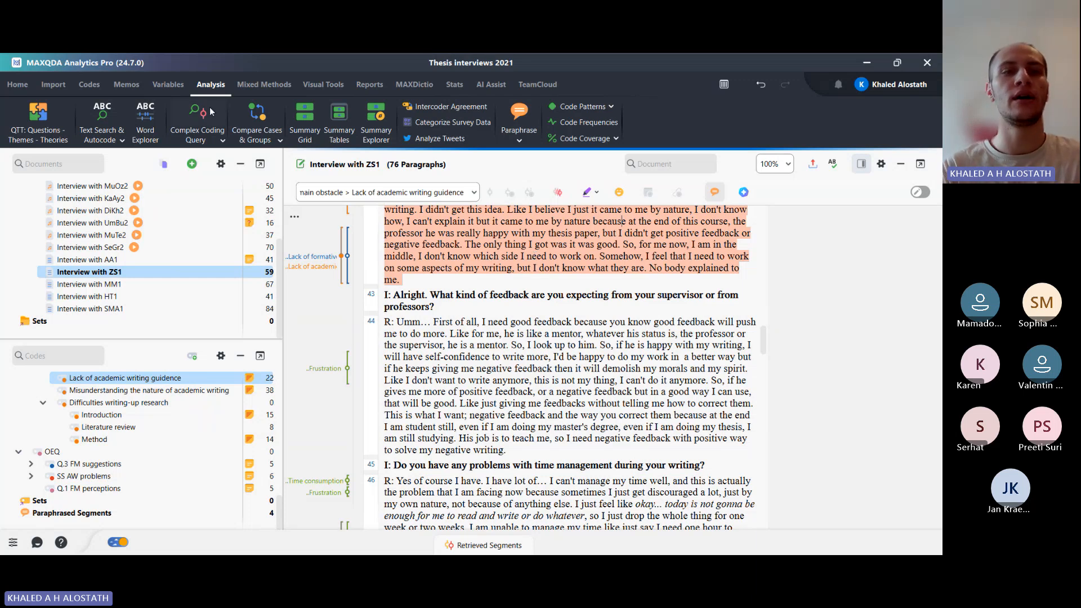
# View the in-document memos and the free memos in the Memo Manager, closing the manager after each list
pyautogui.click(127, 85)
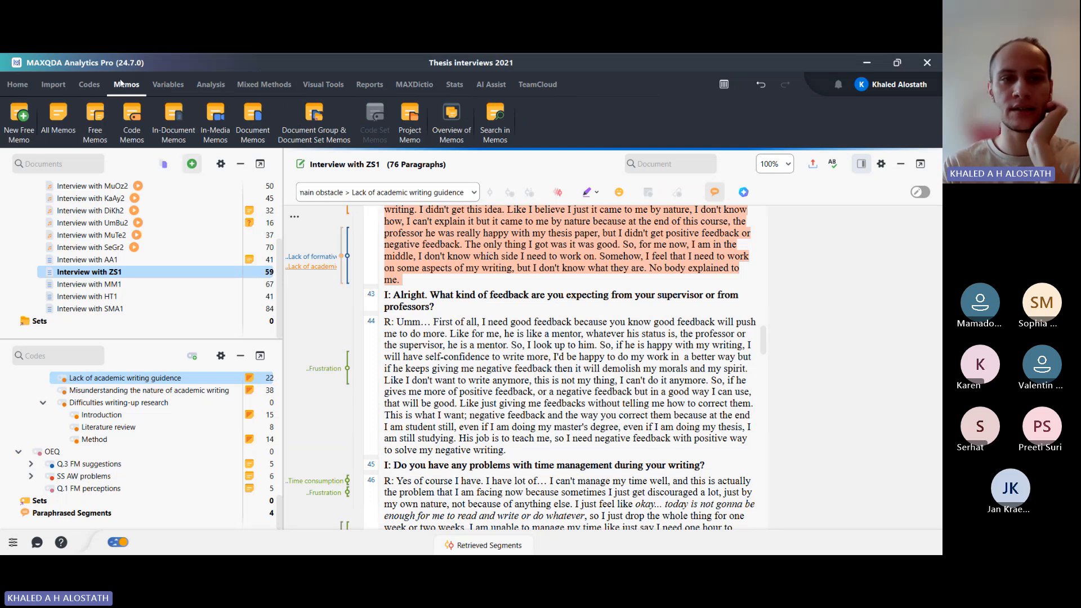
pyautogui.click(179, 120)
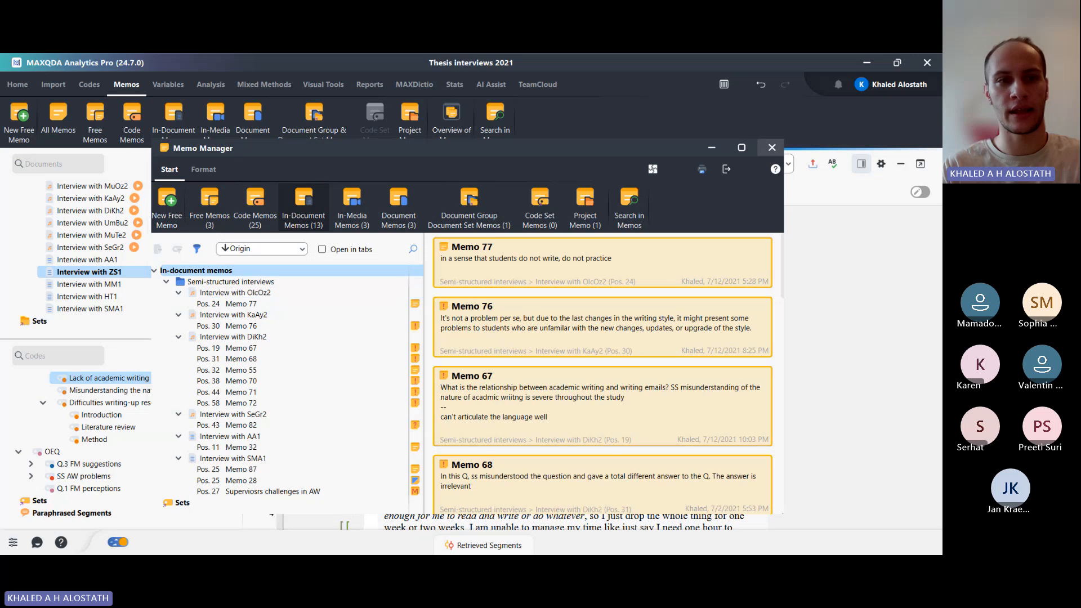
pyautogui.click(771, 148)
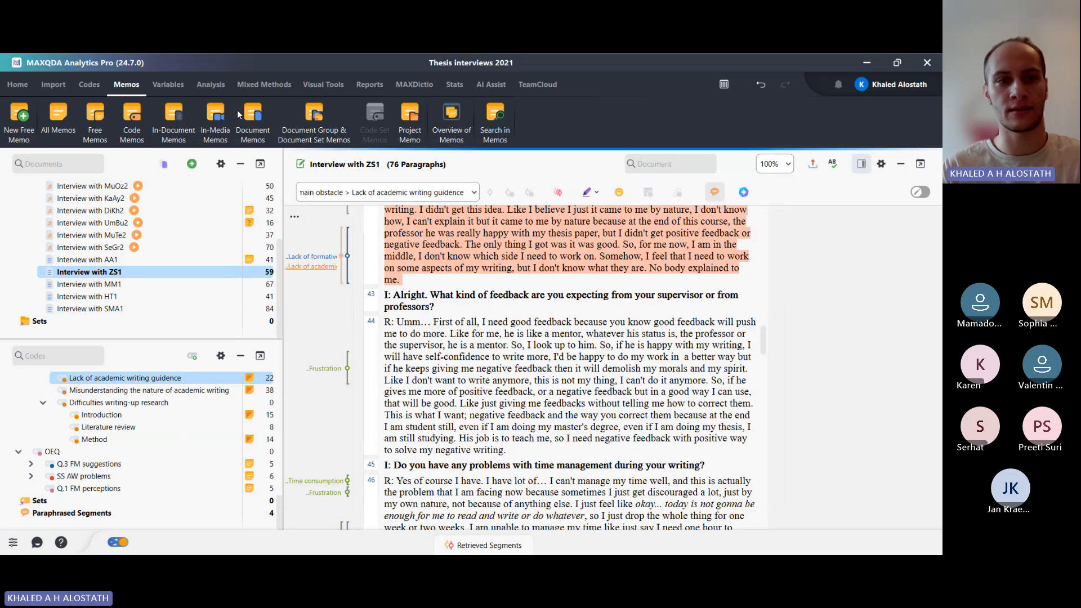
pyautogui.click(96, 121)
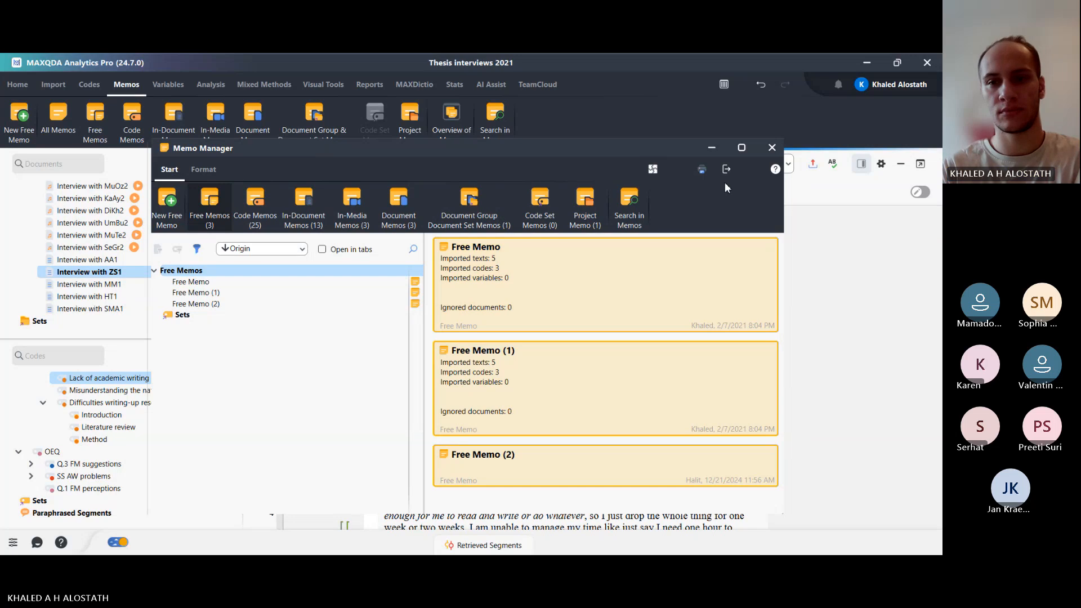
pyautogui.click(770, 154)
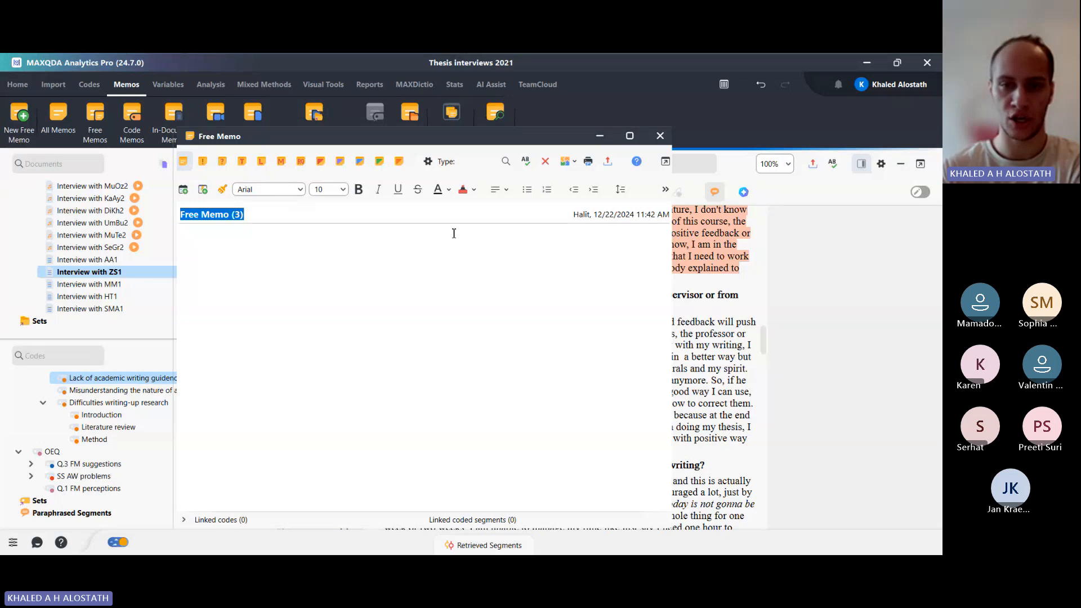
# Create a new free memo, close it without entering any text and return to the interview
pyautogui.click(661, 136)
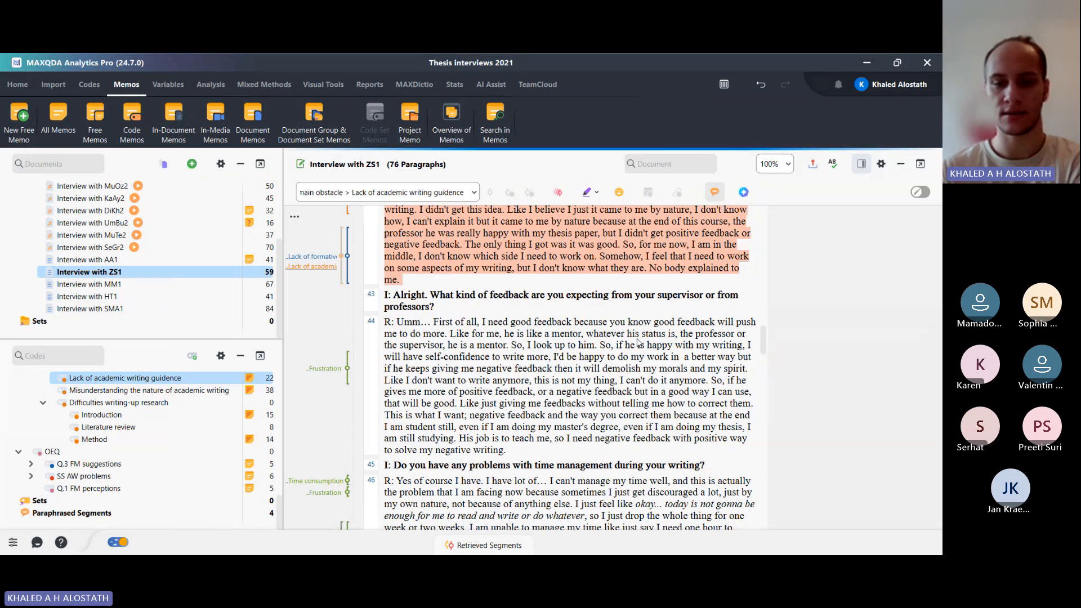
pyautogui.scroll(-3, 563, 337)
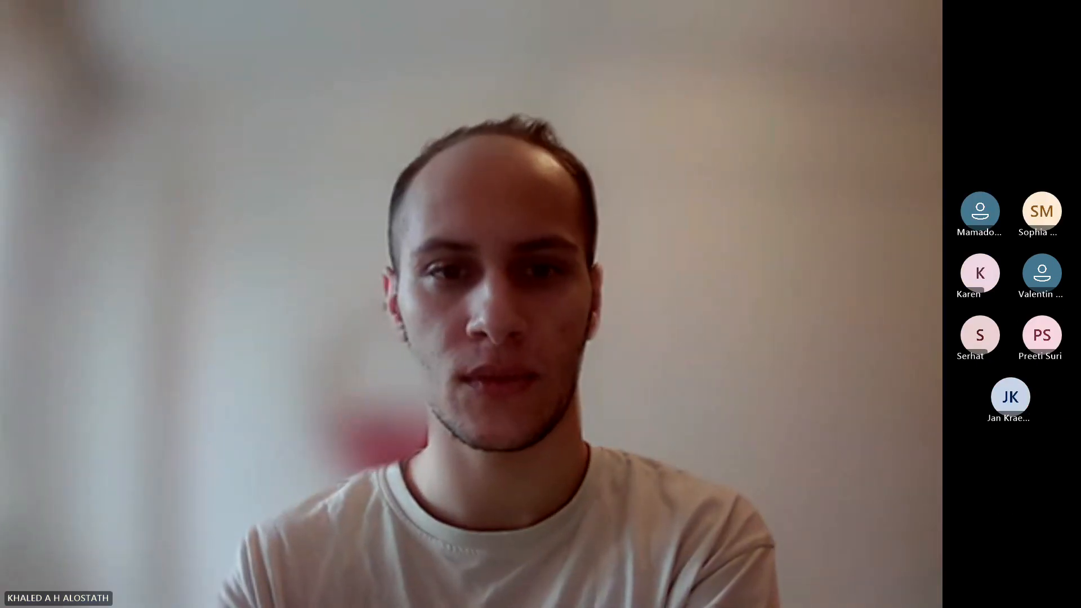
pyautogui.scroll(-1, 390, 348)
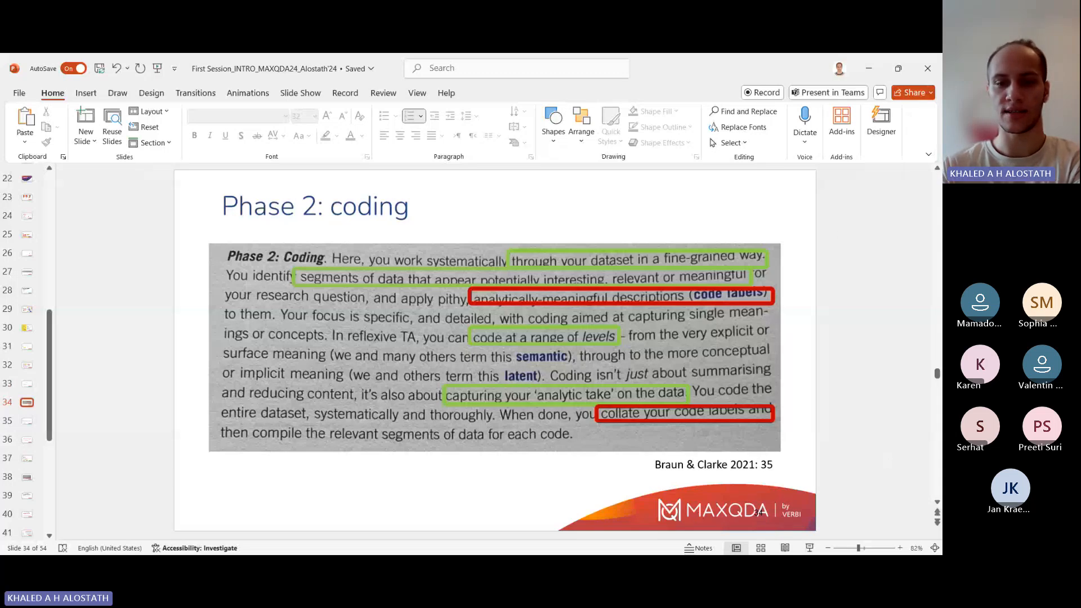
pyautogui.click(755, 69)
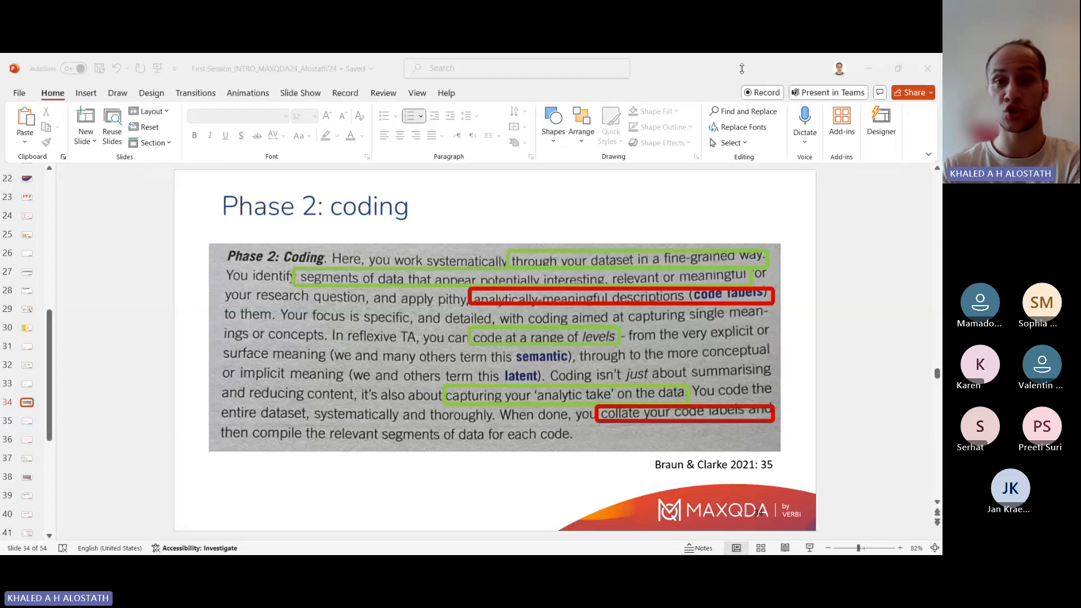
pyautogui.click(133, 282)
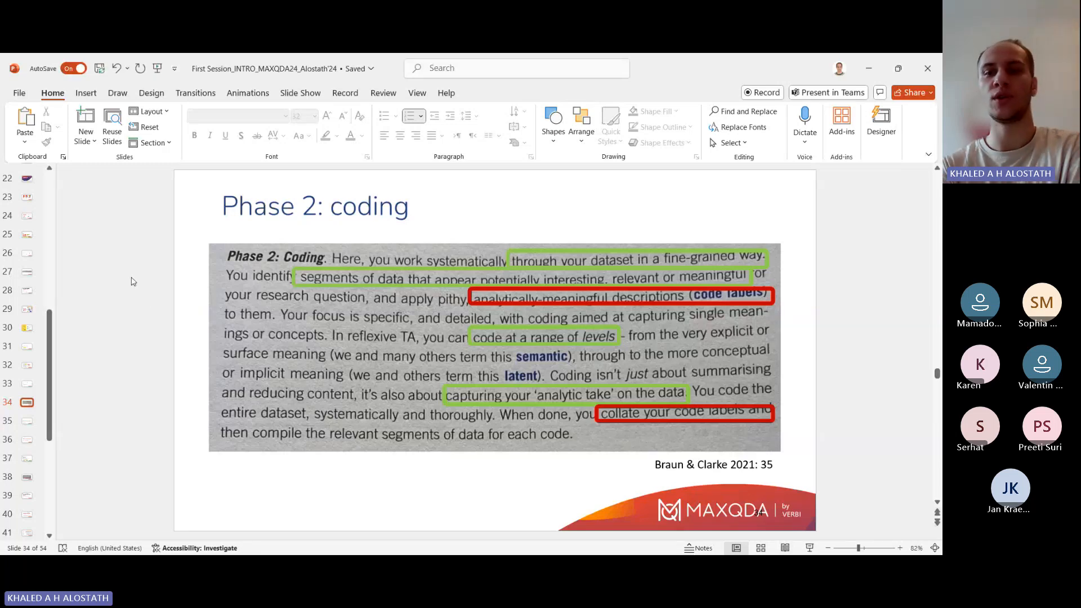
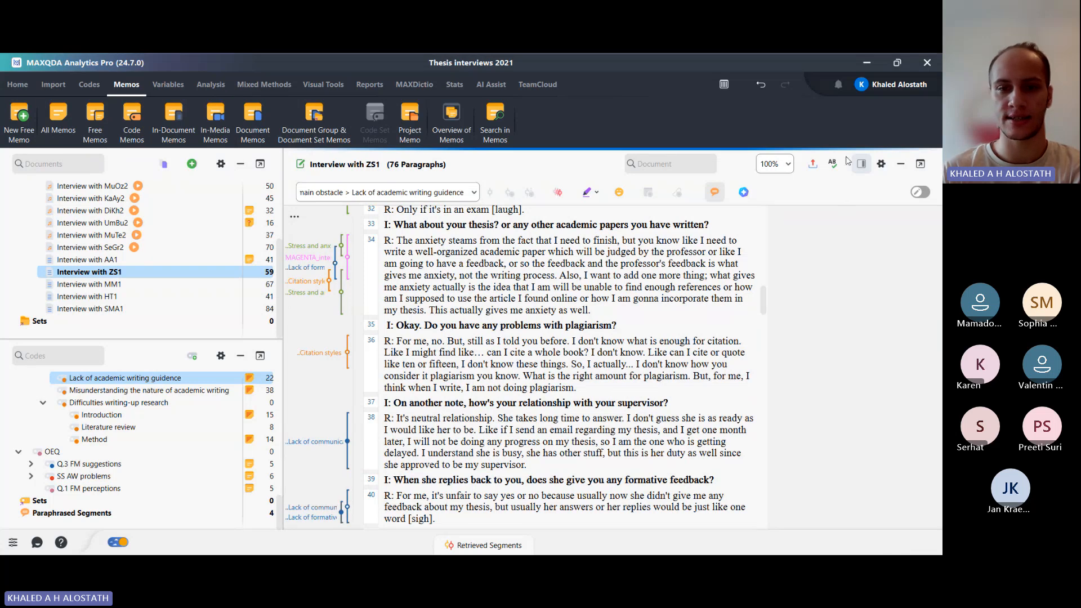
# Select "the citation" in paragraph 26 of Interview with ZS1, switch off paraphrase mode and clear the selection
pyautogui.scroll(5, 487, 302)
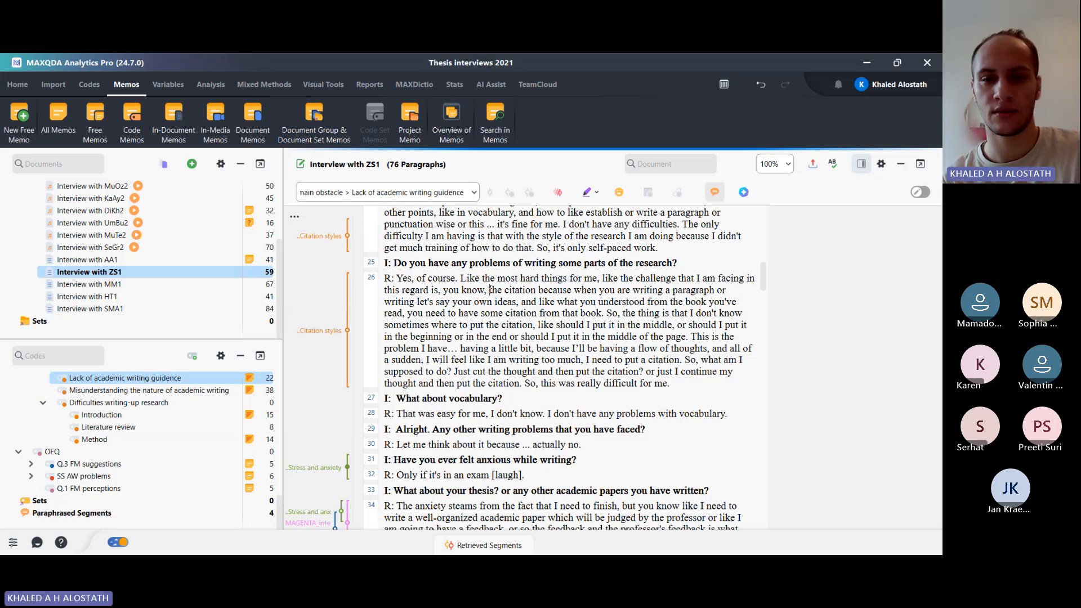
pyautogui.moveTo(489, 289); pyautogui.dragTo(536, 292)
pyautogui.click(603, 334)
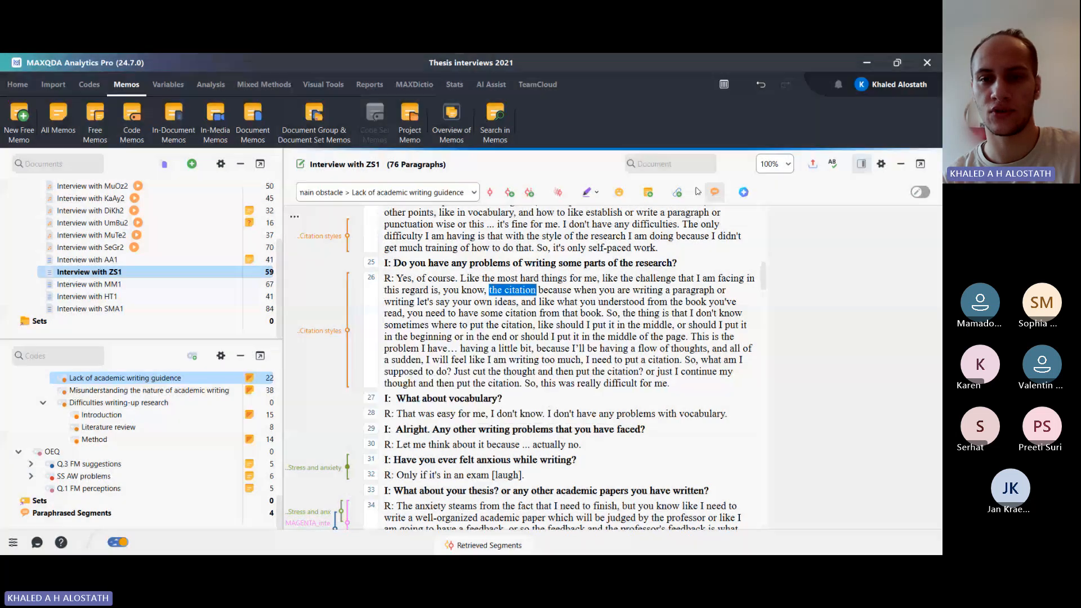
pyautogui.click(717, 191)
pyautogui.click(654, 324)
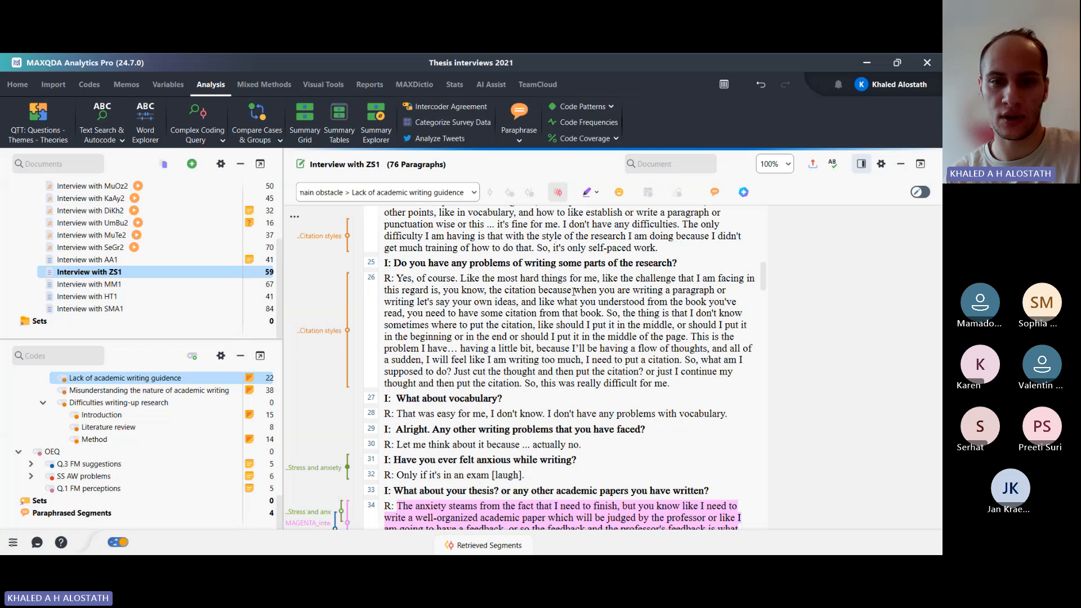
# Select the interviewer's question in paragraph 25, bring up its Open Coding Mode dialog and dismiss it without entering a code
pyautogui.moveTo(394, 263); pyautogui.dragTo(517, 264)
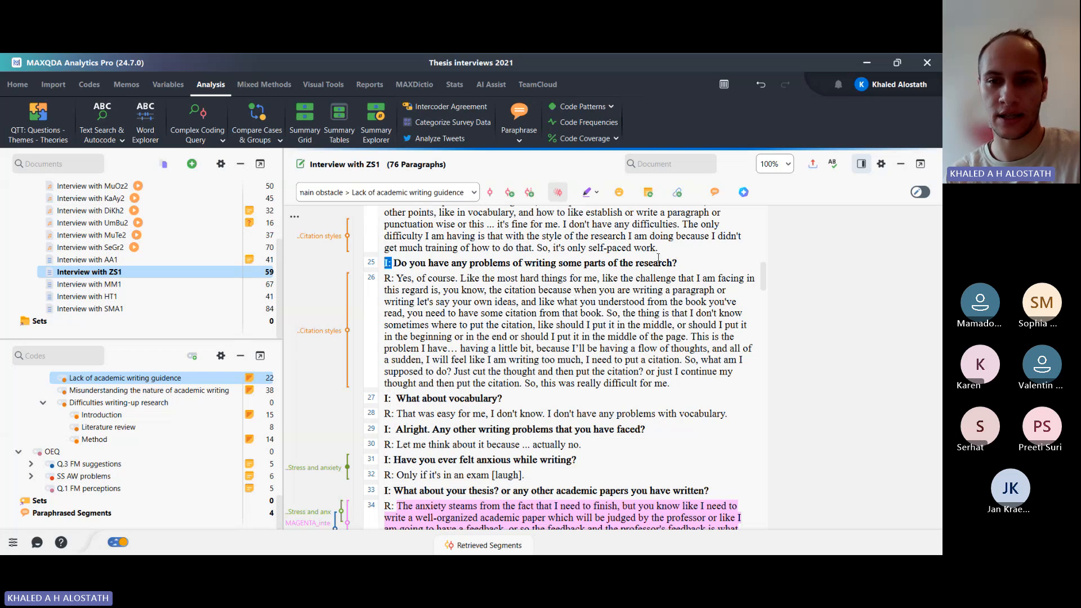
pyautogui.moveTo(393, 263); pyautogui.dragTo(699, 263)
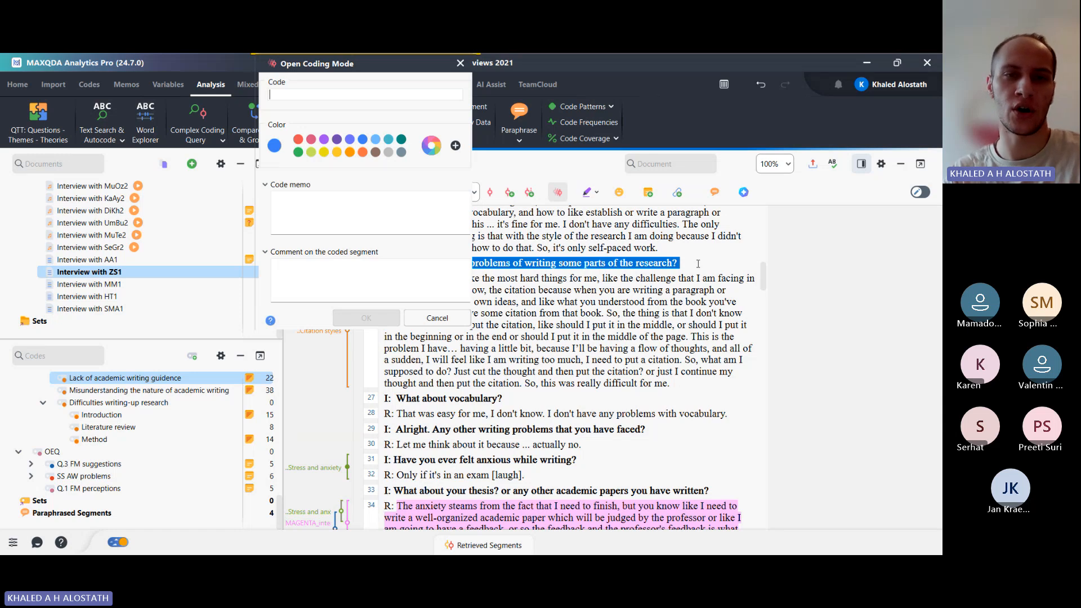
pyautogui.press('Escape')
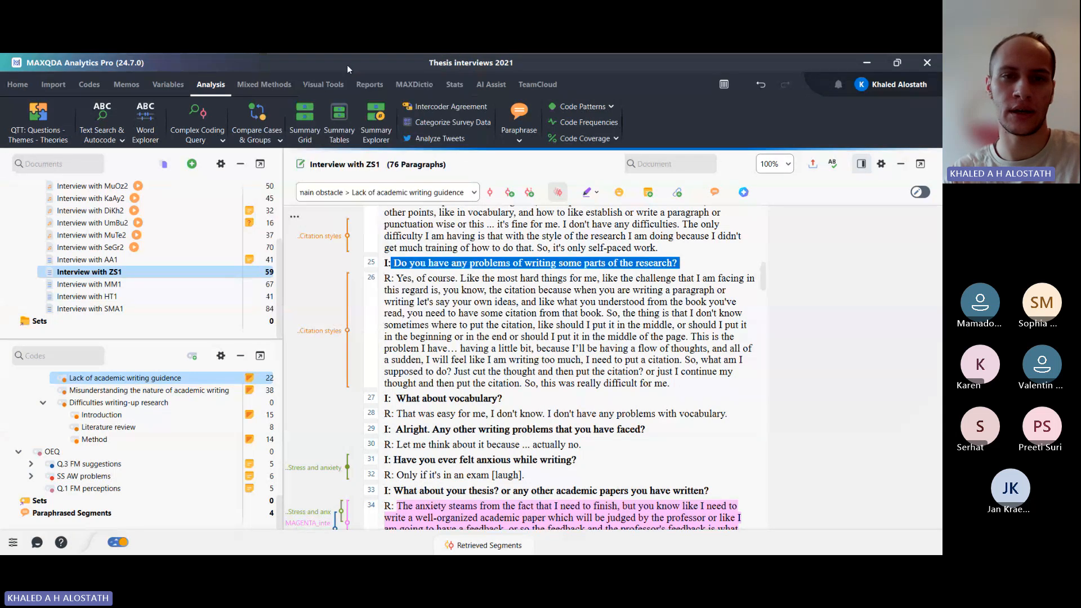
pyautogui.click(282, 66)
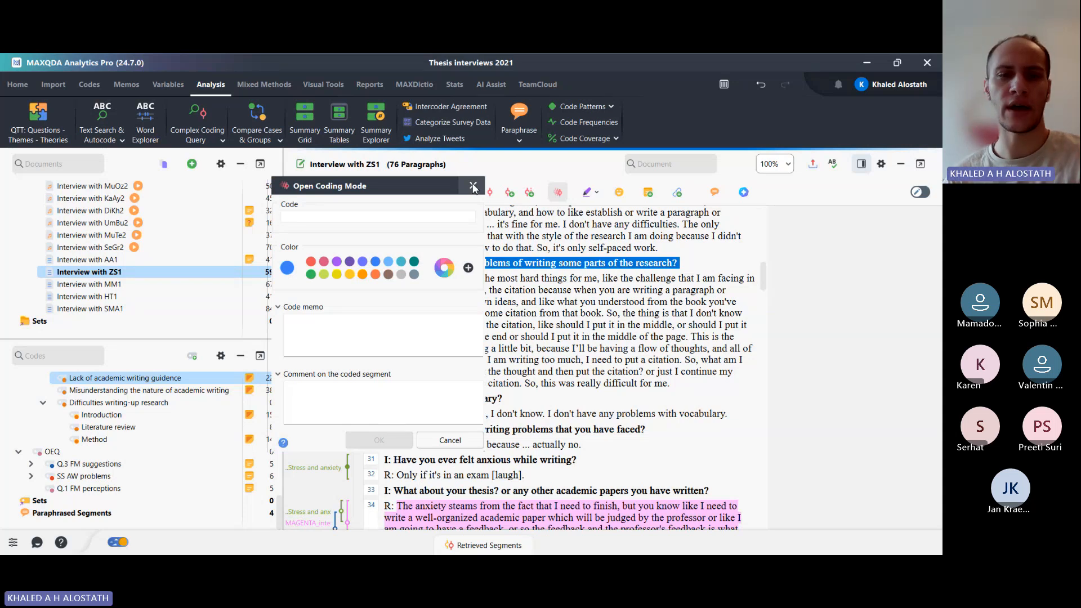
pyautogui.click(473, 187)
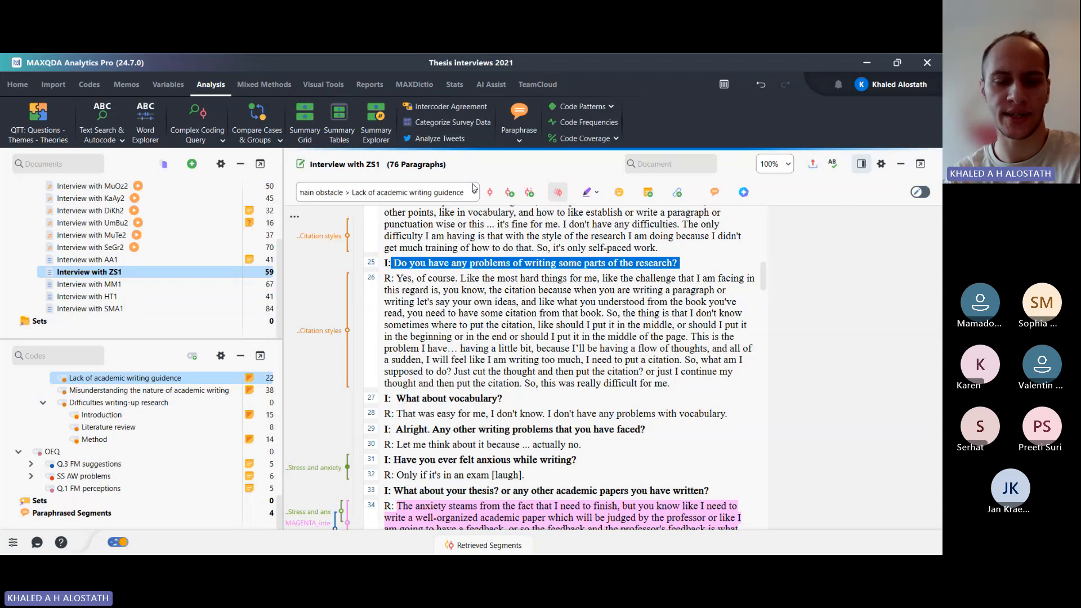
pyautogui.click(473, 311)
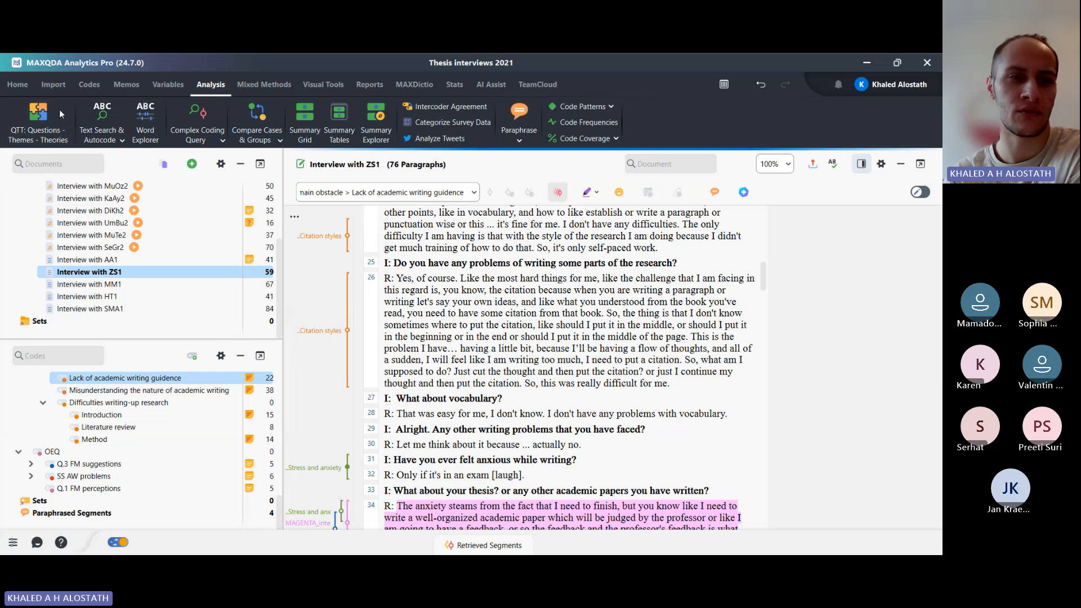
# Open QTT and view the Demo 2024 worksheet's sections from Important Segments to Integration of Insights, returning to Related Codes & Themes
pyautogui.click(32, 120)
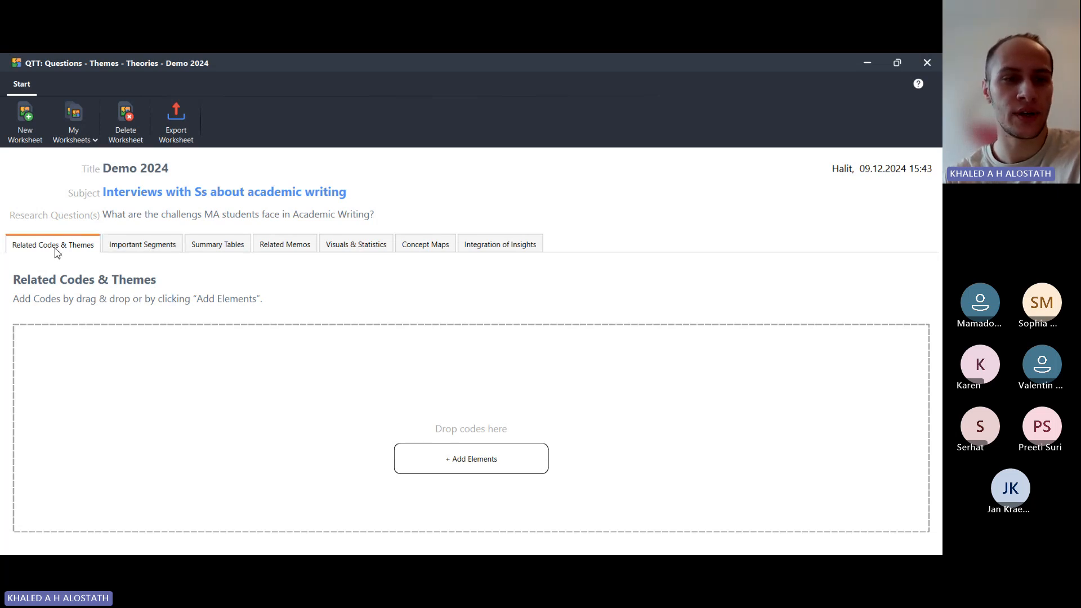
pyautogui.click(143, 245)
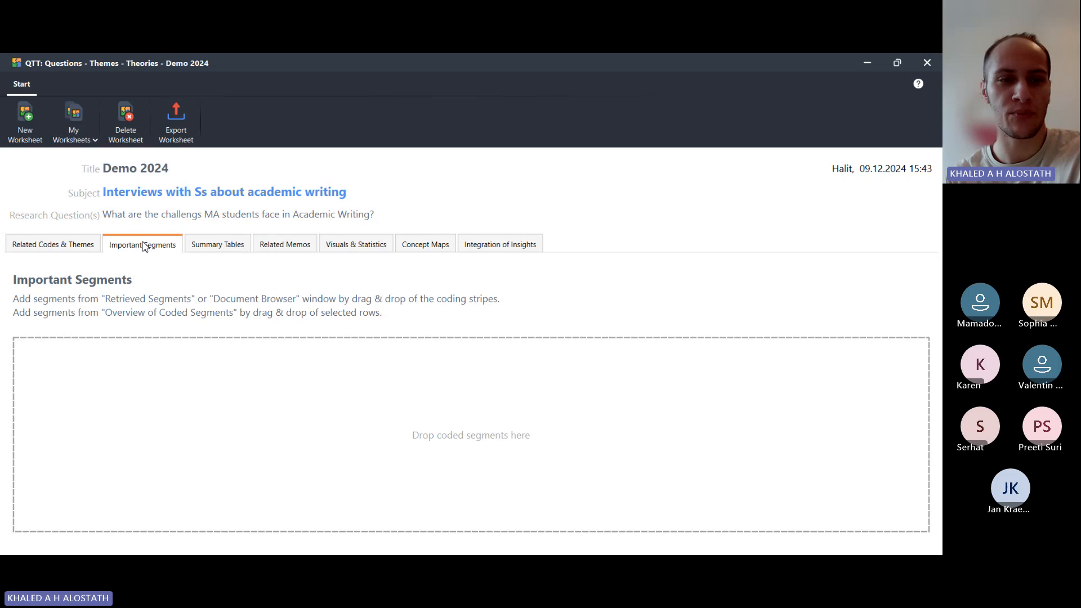
pyautogui.click(238, 246)
pyautogui.click(300, 254)
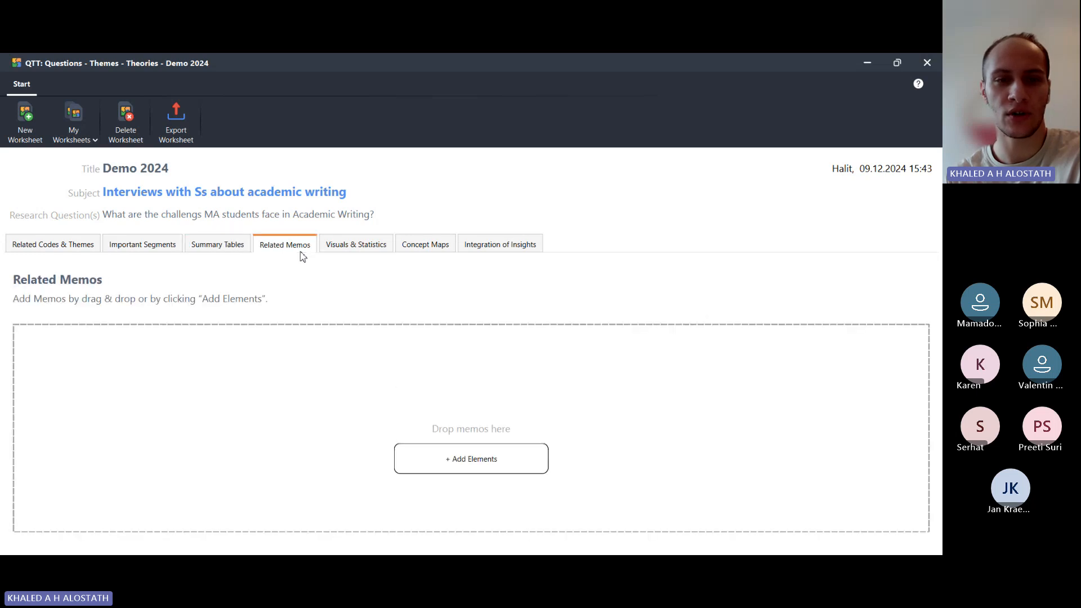
pyautogui.click(349, 251)
pyautogui.click(424, 250)
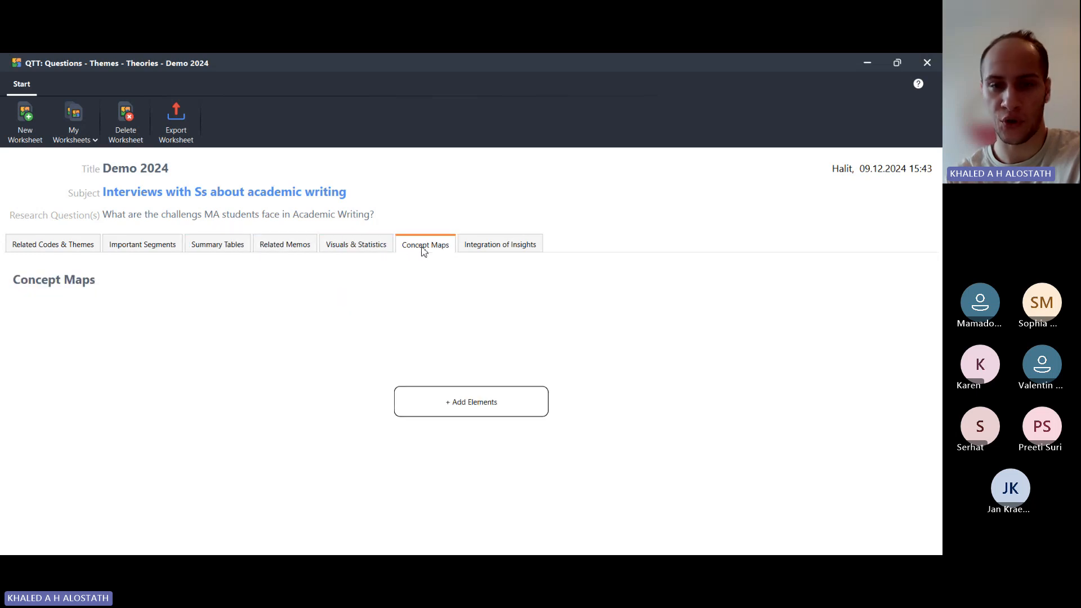
pyautogui.click(497, 242)
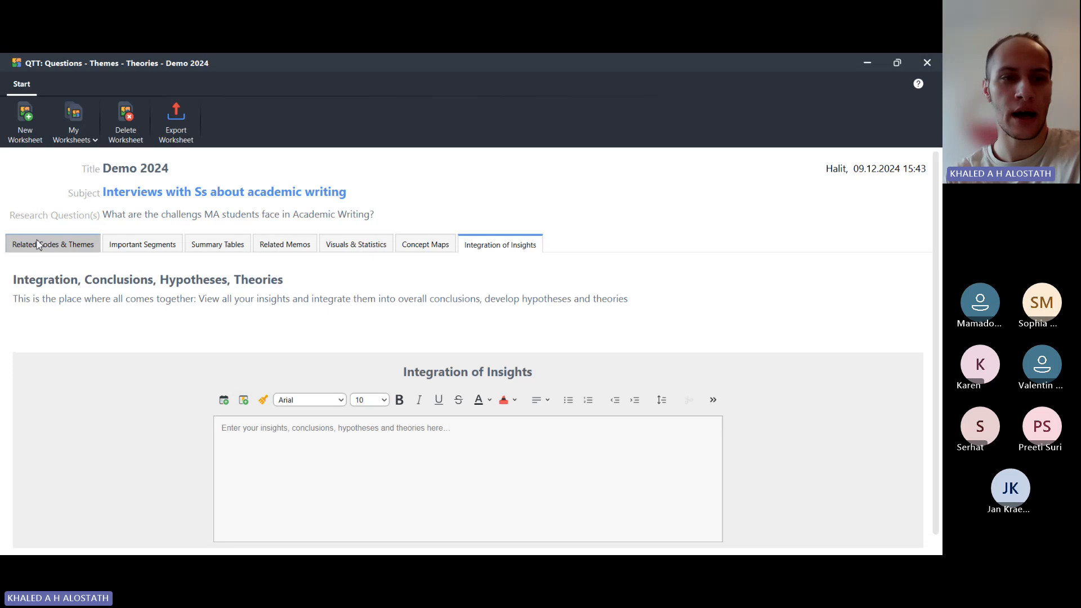
pyautogui.click(38, 244)
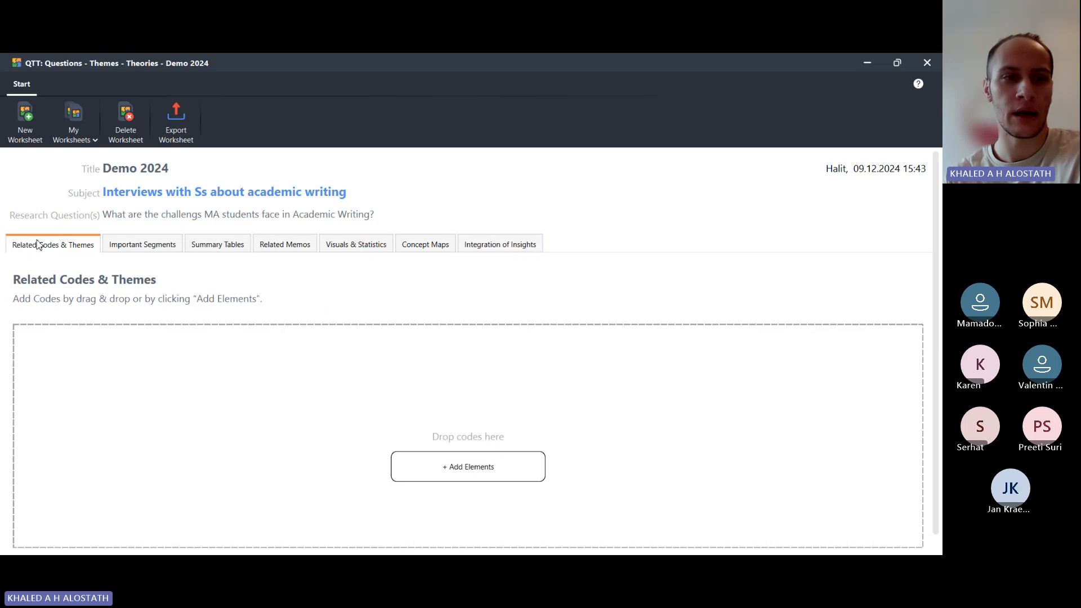
# Start a new qualitative study worksheet named Demo01 and cancel it without entering a subject or research question
pyautogui.click(19, 123)
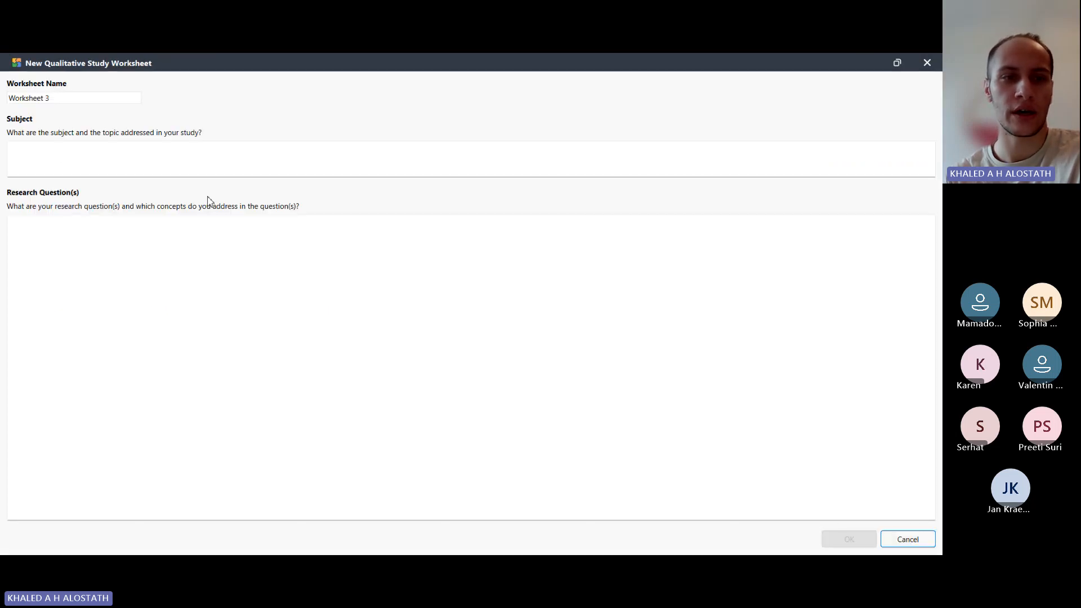
pyautogui.tripleClick(66, 97)
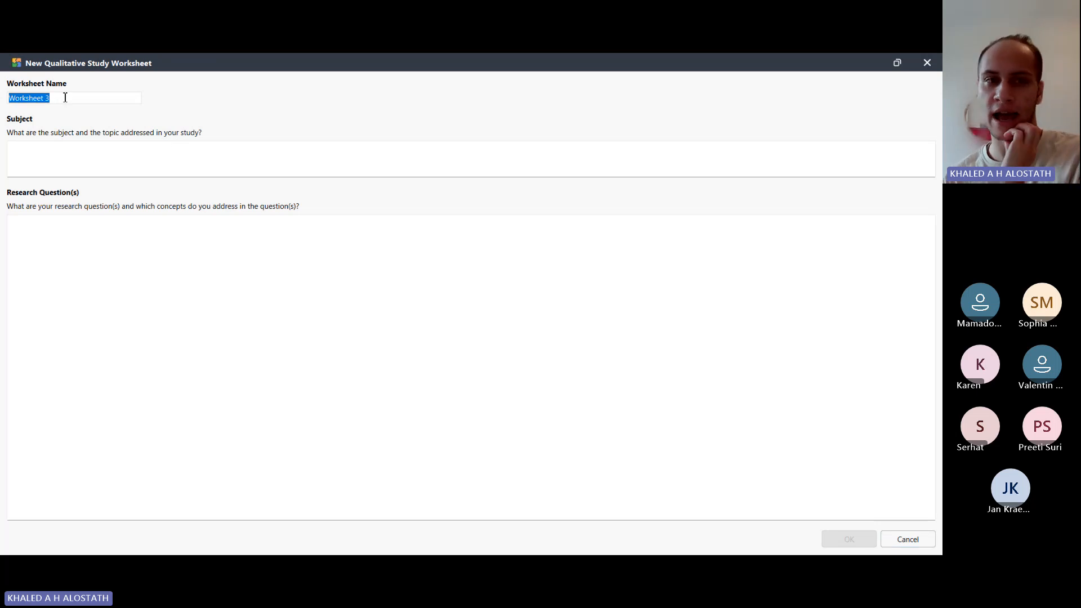
pyautogui.write('D')
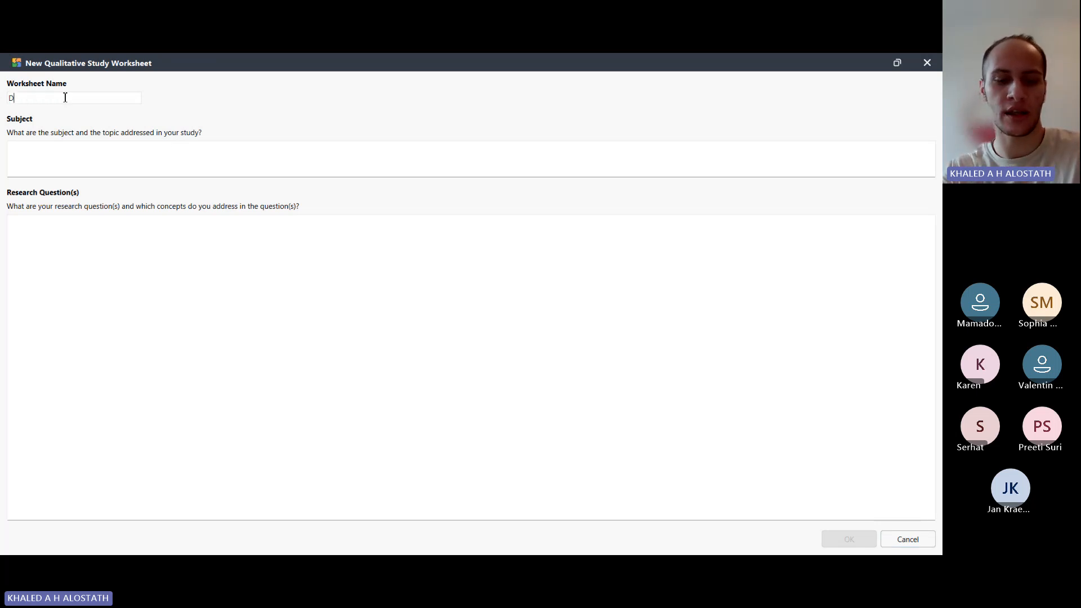
pyautogui.write('emo01')
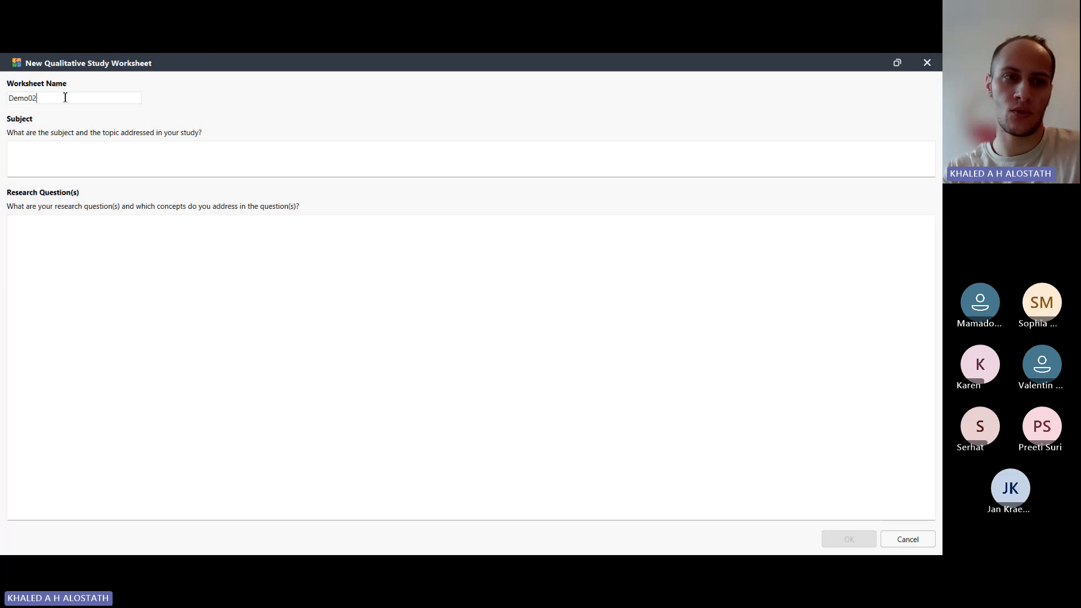
pyautogui.press('Tab')
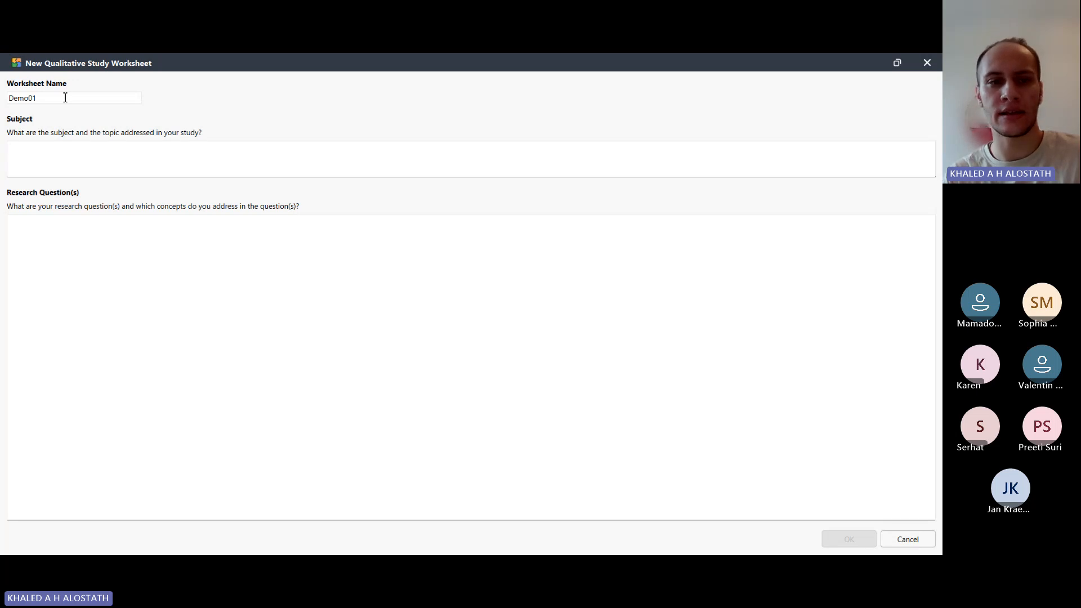
pyautogui.click(88, 309)
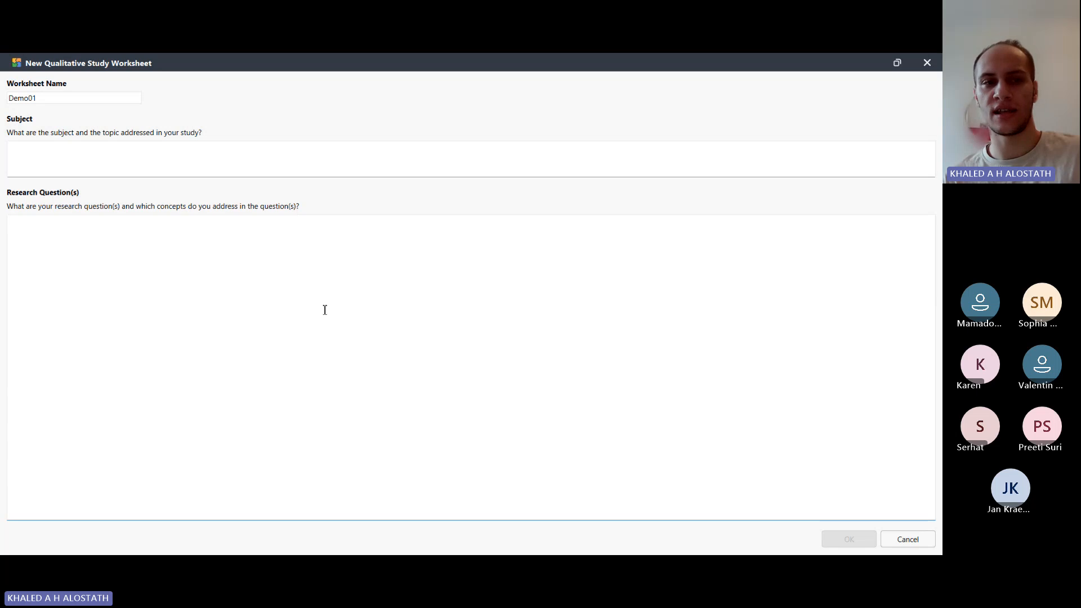
pyautogui.click(904, 540)
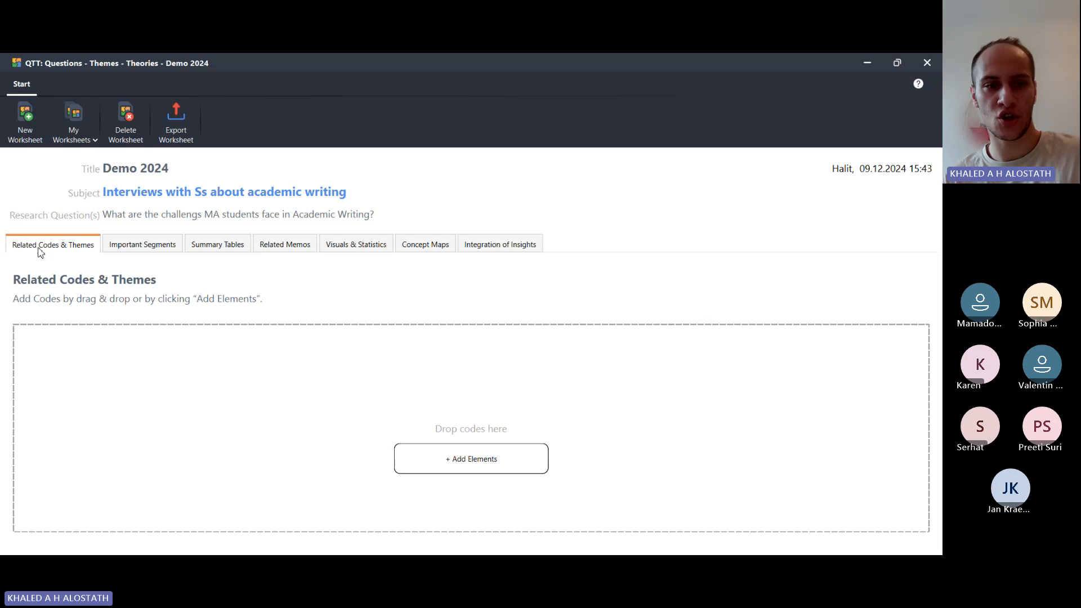
# Add the entire code system to the Related Codes & Themes of the Demo 2024 worksheet
pyautogui.click(437, 459)
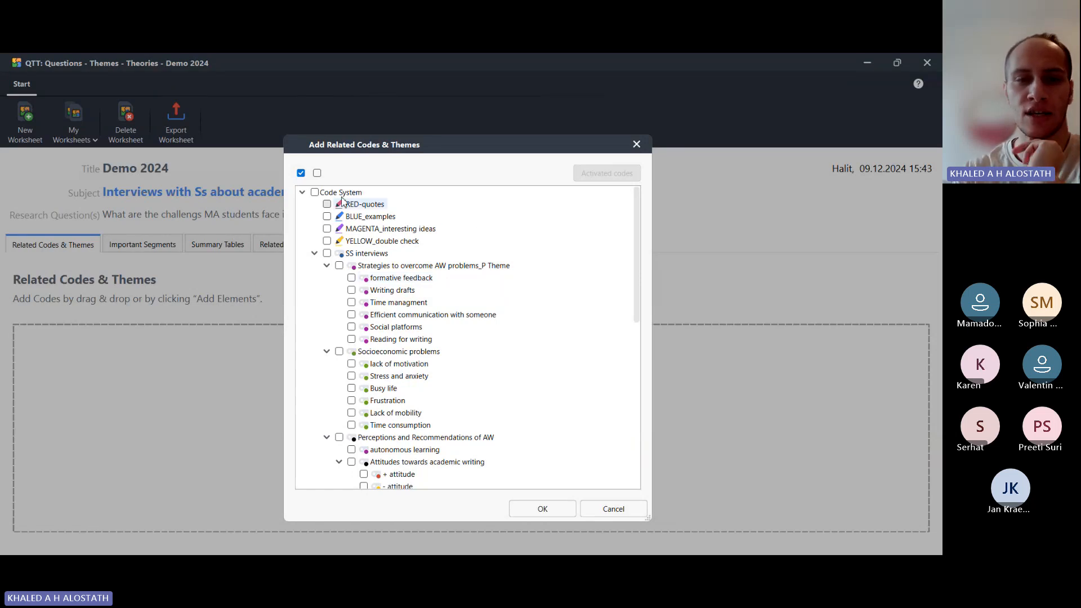
pyautogui.click(315, 193)
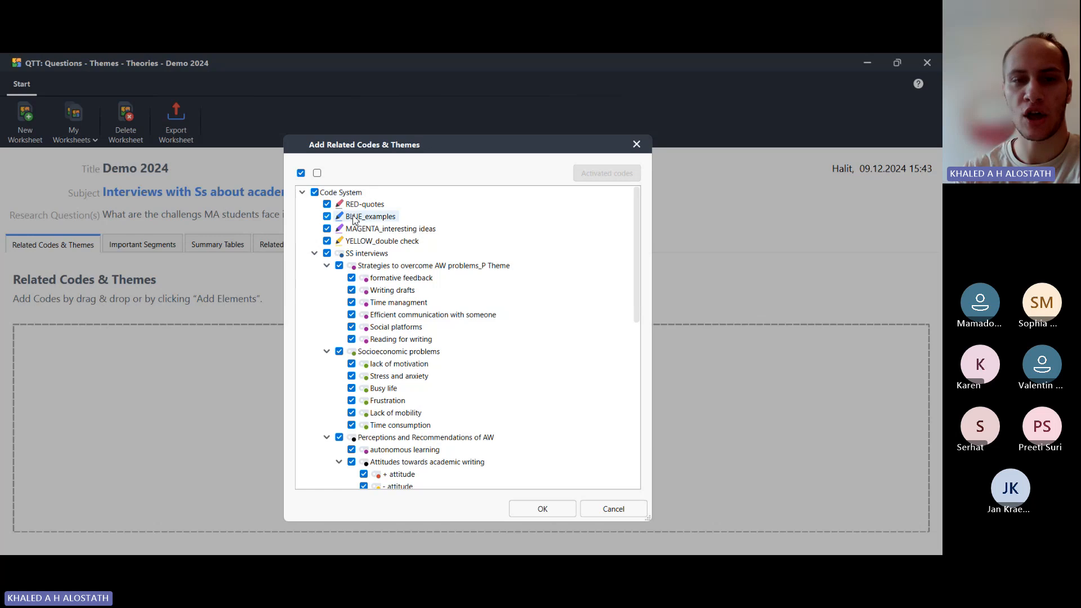
pyautogui.click(542, 509)
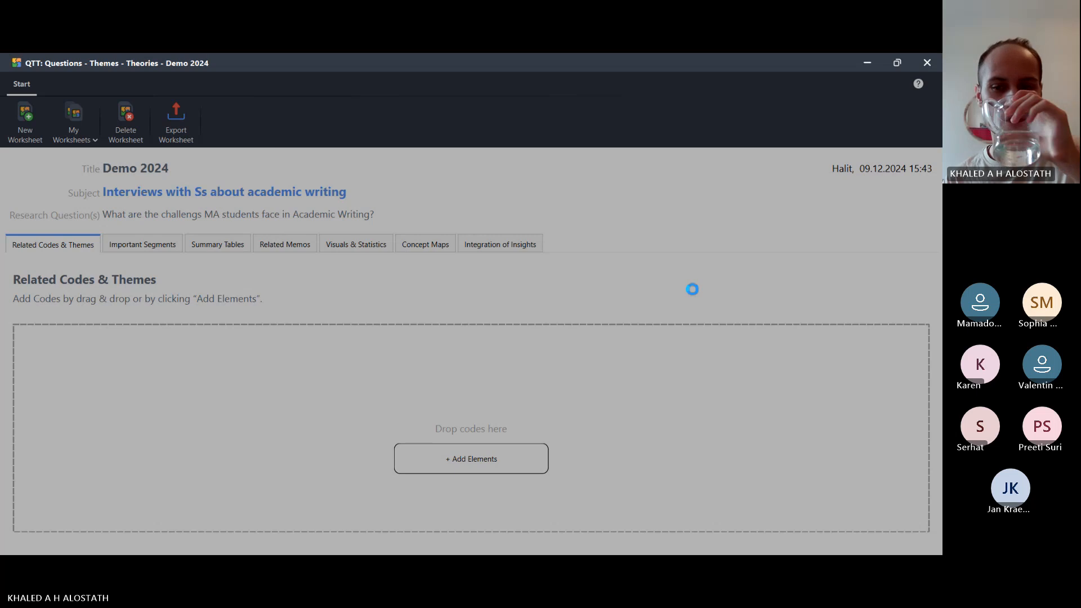
# Browse the added code cards and open the coded segments of "Lack of Academic Writing Practices"
pyautogui.scroll(-2, 693, 292)
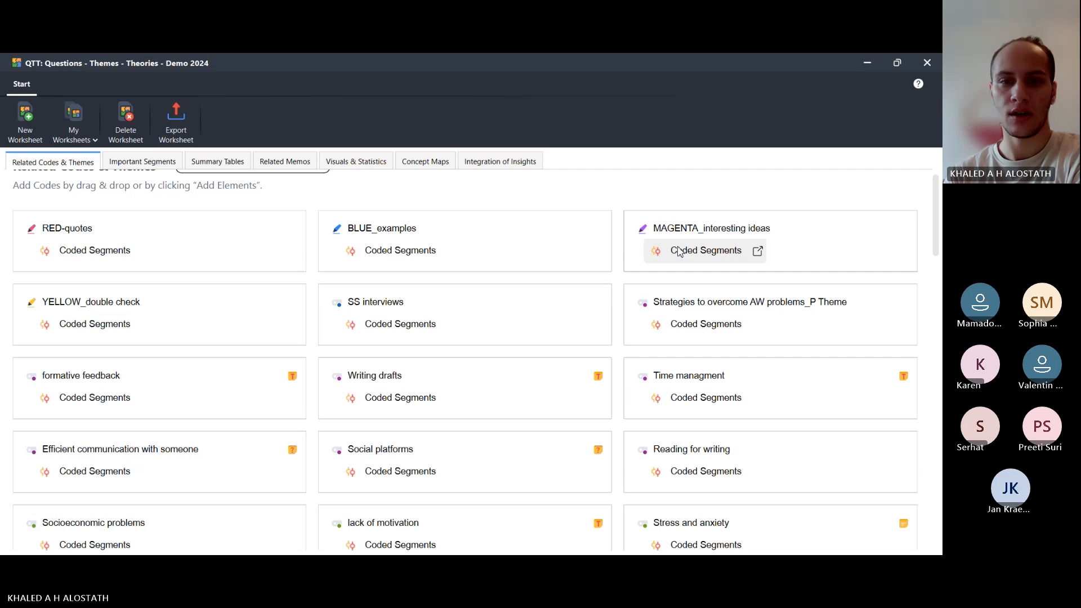
pyautogui.scroll(-10, 490, 390)
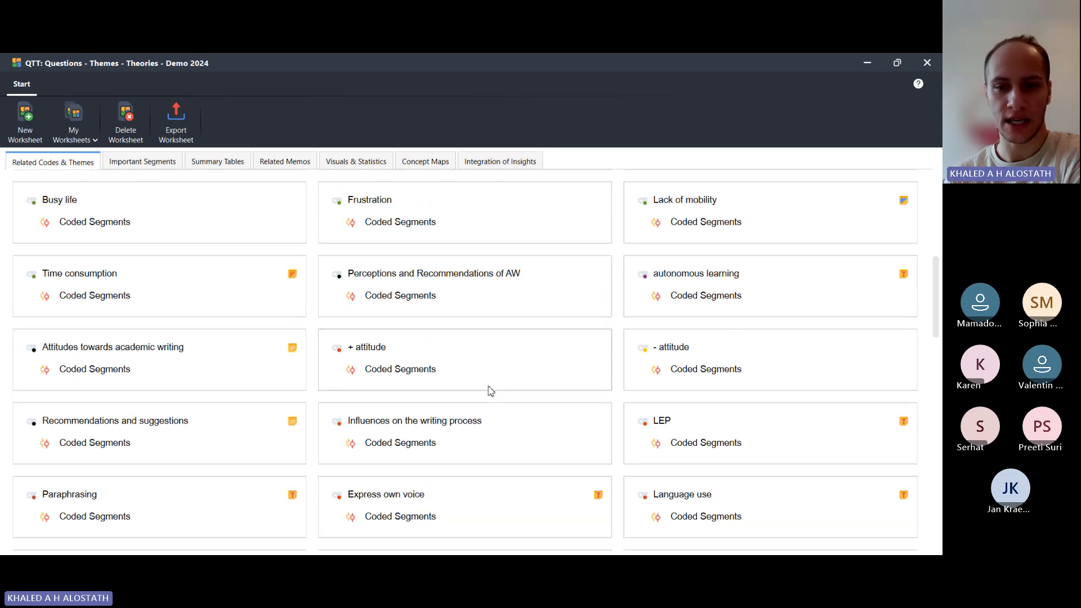
pyautogui.scroll(-10, 488, 388)
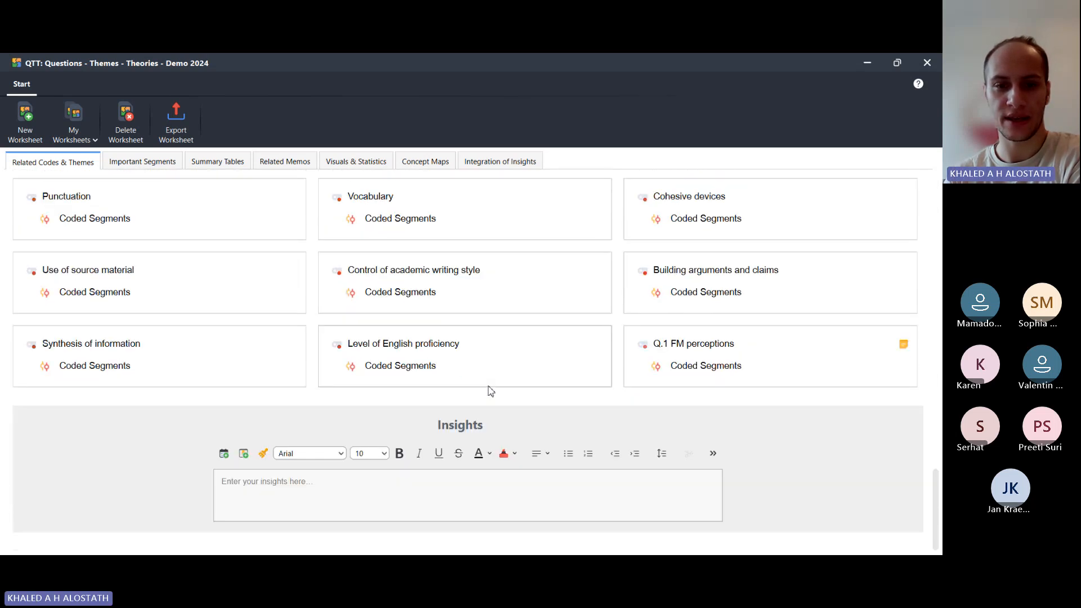
pyautogui.scroll(10, 488, 387)
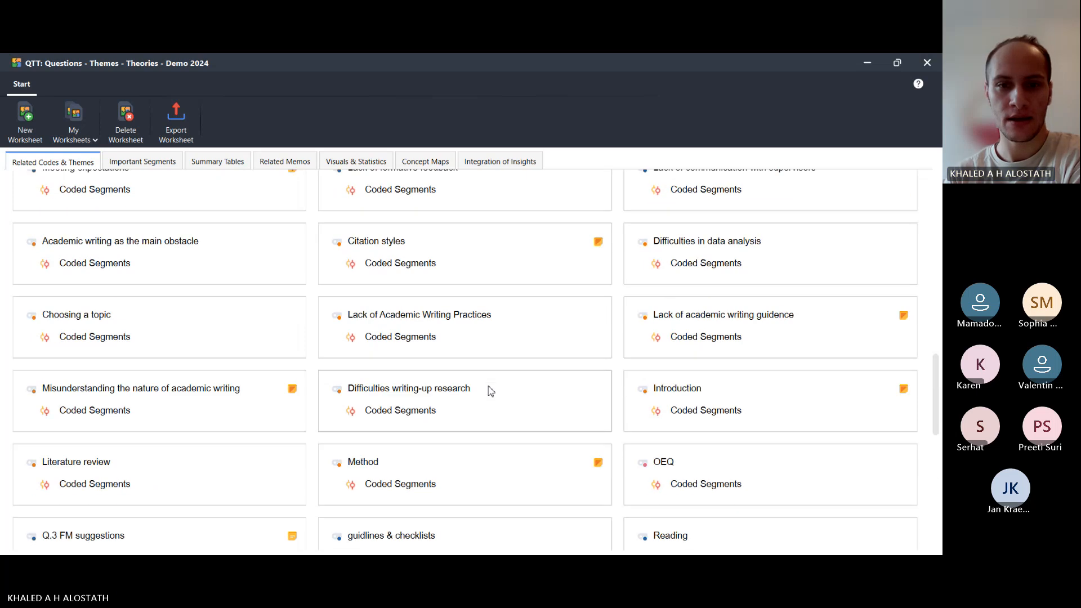
pyautogui.scroll(1, 490, 390)
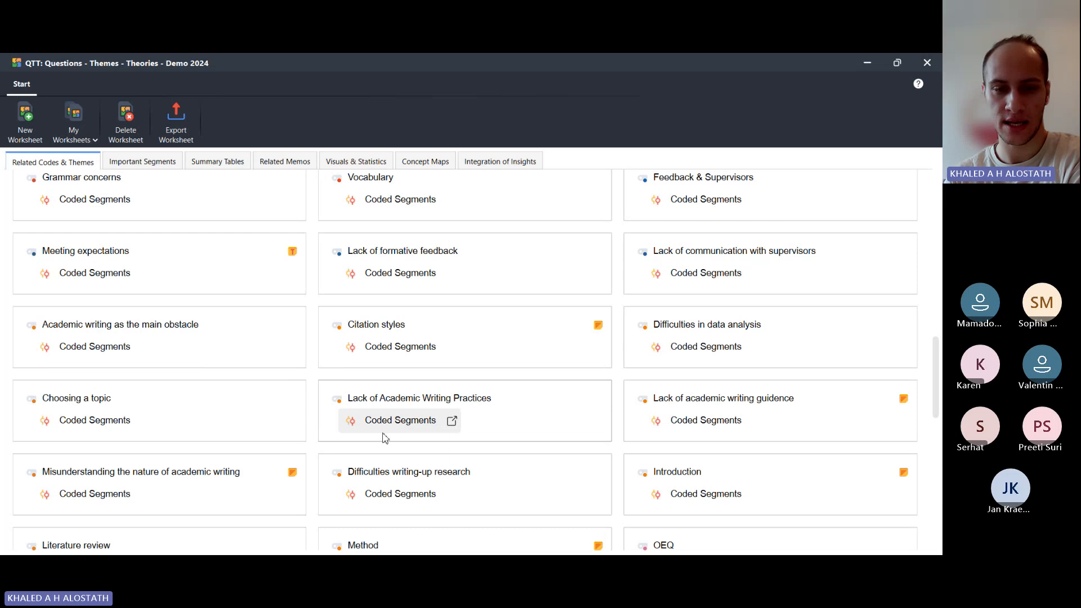
pyautogui.click(452, 421)
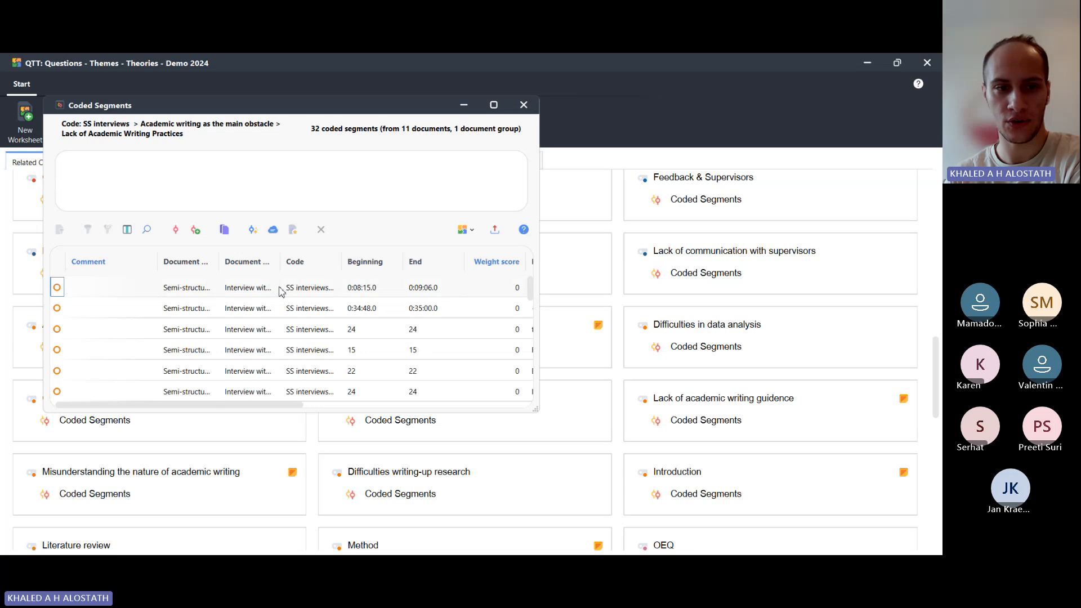
# Open the coded segment running from 0:34:48.0 to 0:35:00.0 in its source interview
pyautogui.click(237, 303)
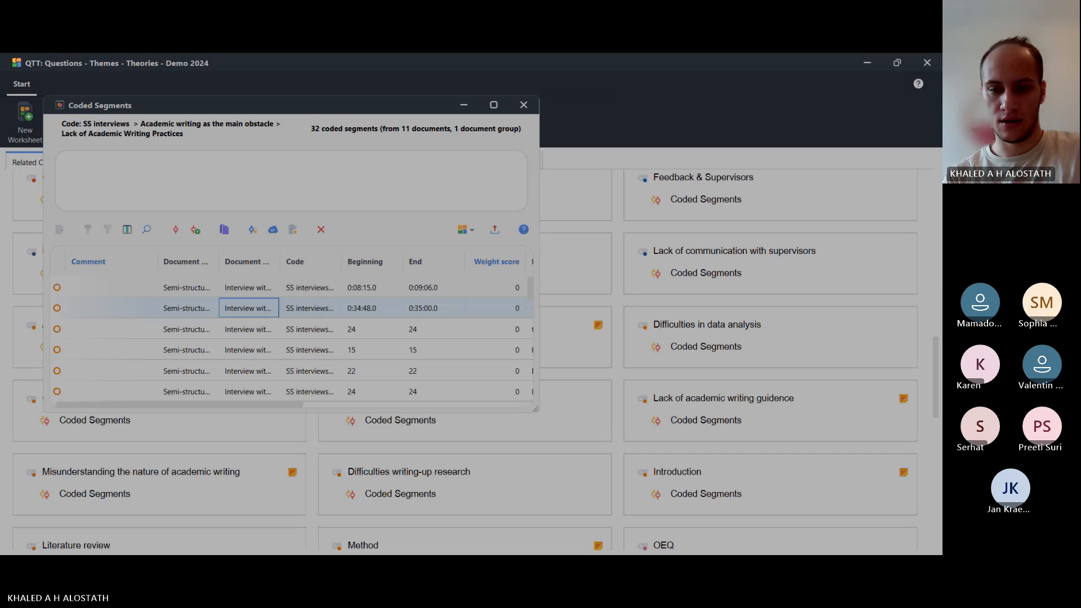
pyautogui.moveTo(675, 567)
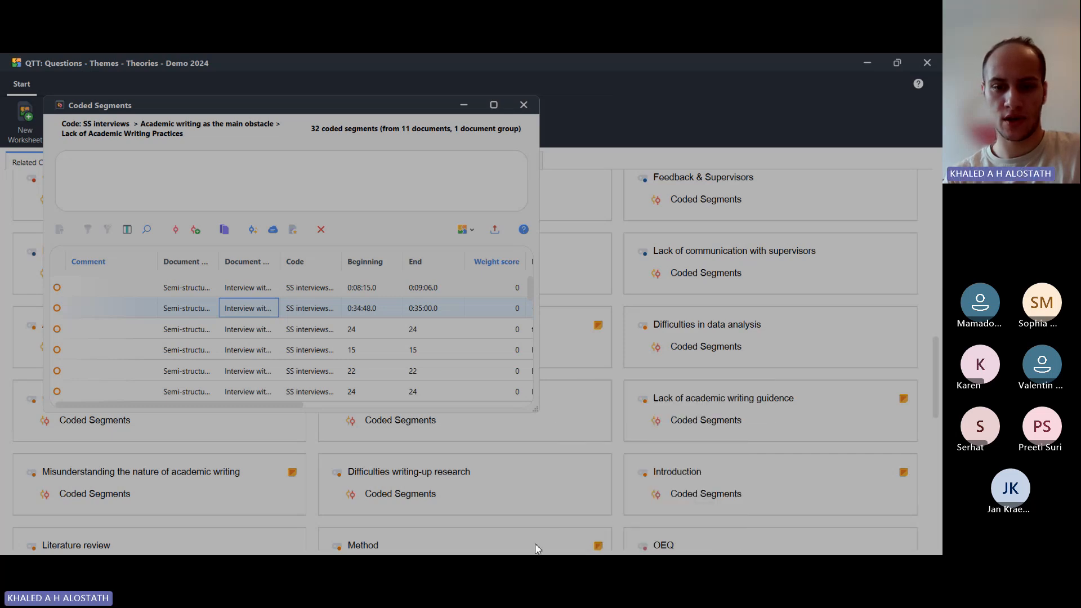
pyautogui.moveTo(620, 568)
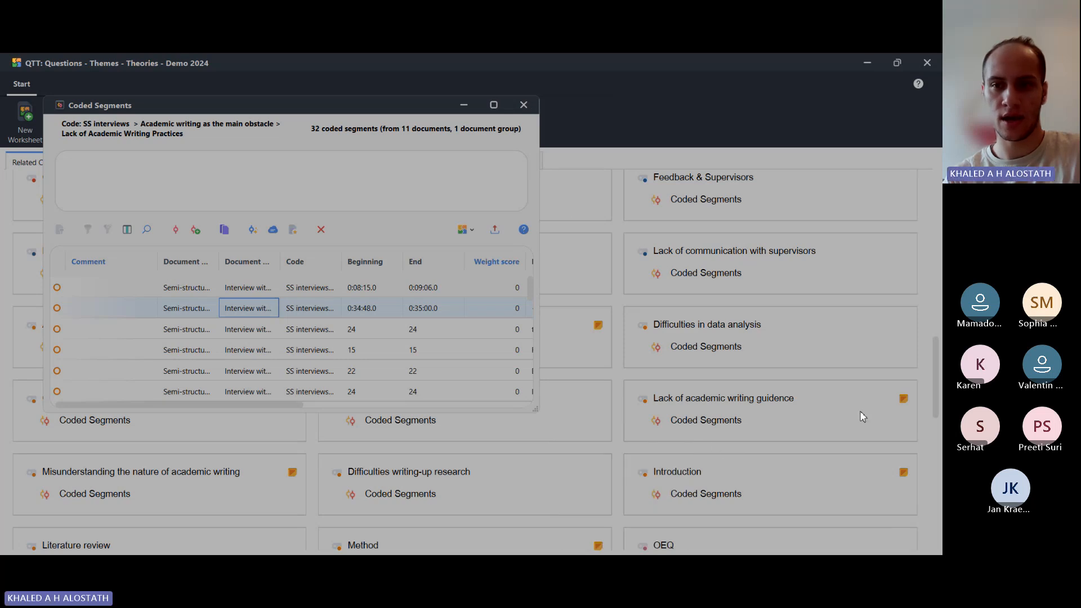
pyautogui.click(918, 165)
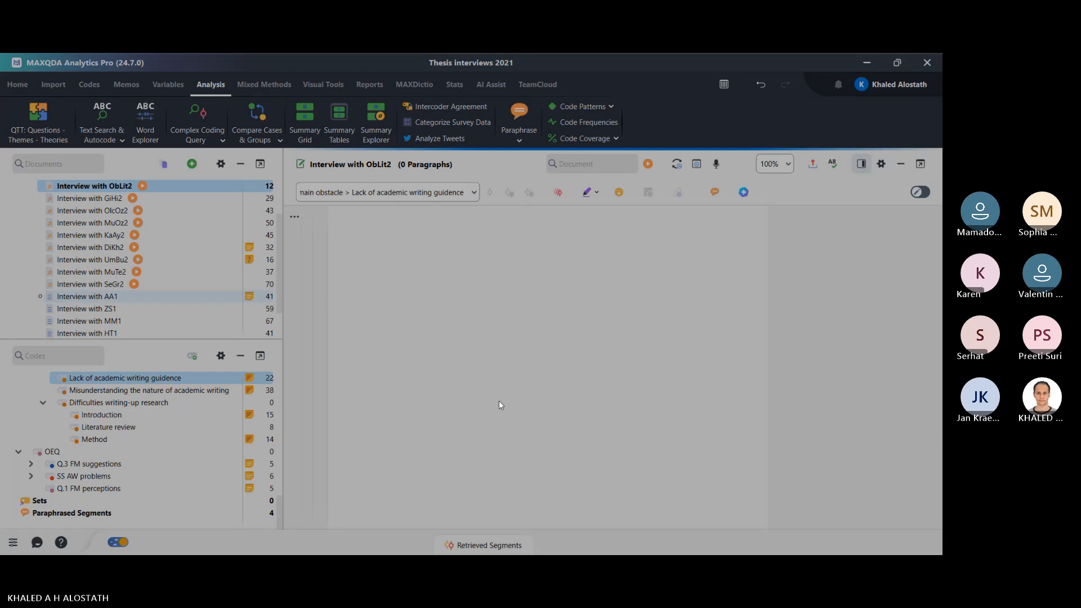
pyautogui.click(474, 381)
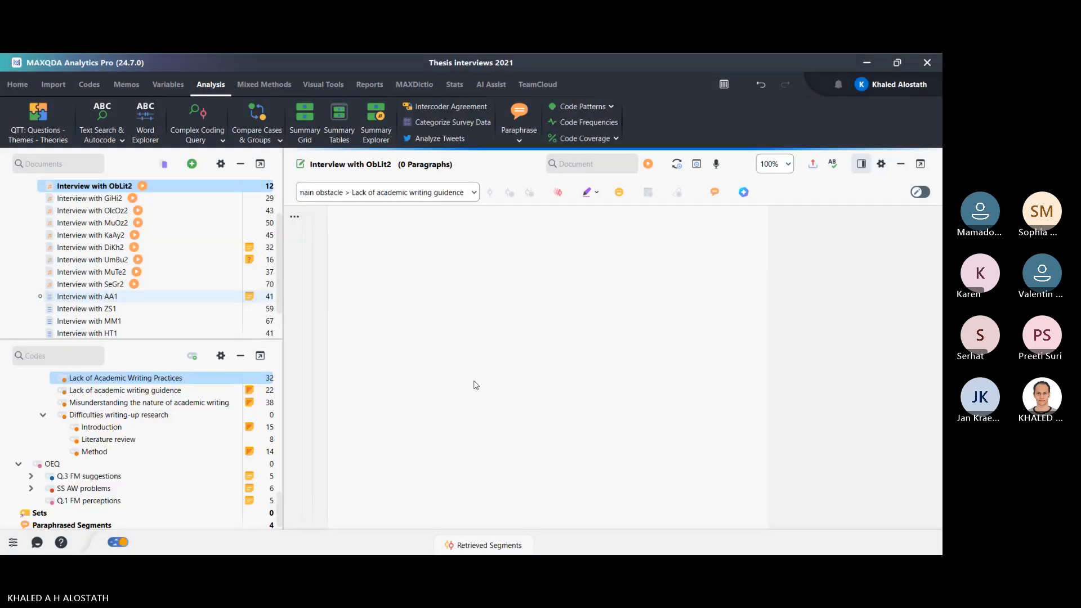
# Step through the text segments coded "Lack of Academic Writing Practices", reading each quote up to the one in paragraph 45
pyautogui.click(304, 335)
pyautogui.press('Down')
pyautogui.press('Down')
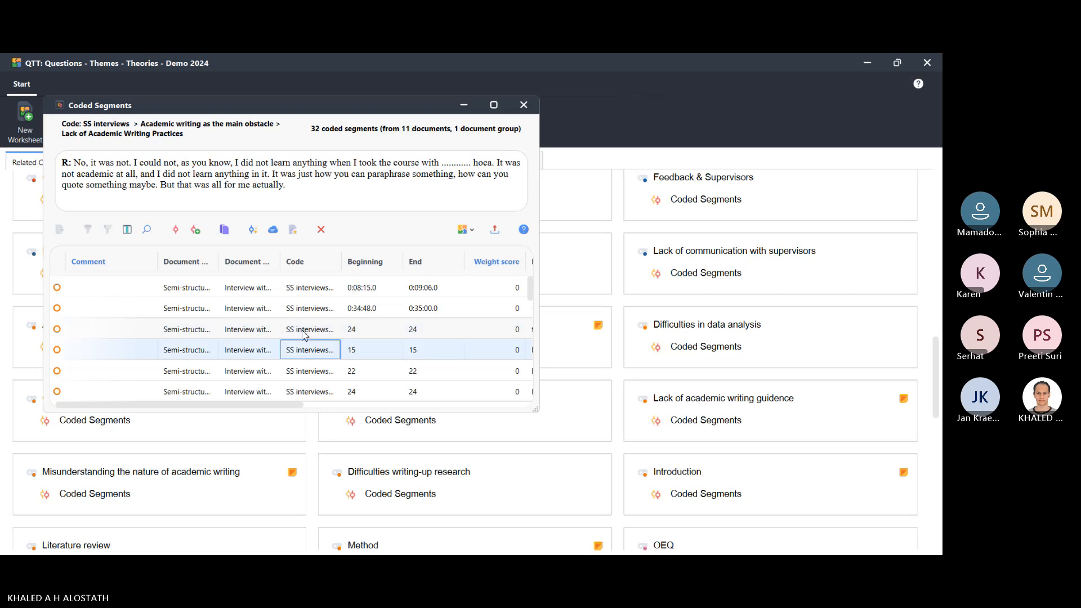
pyautogui.press('Down')
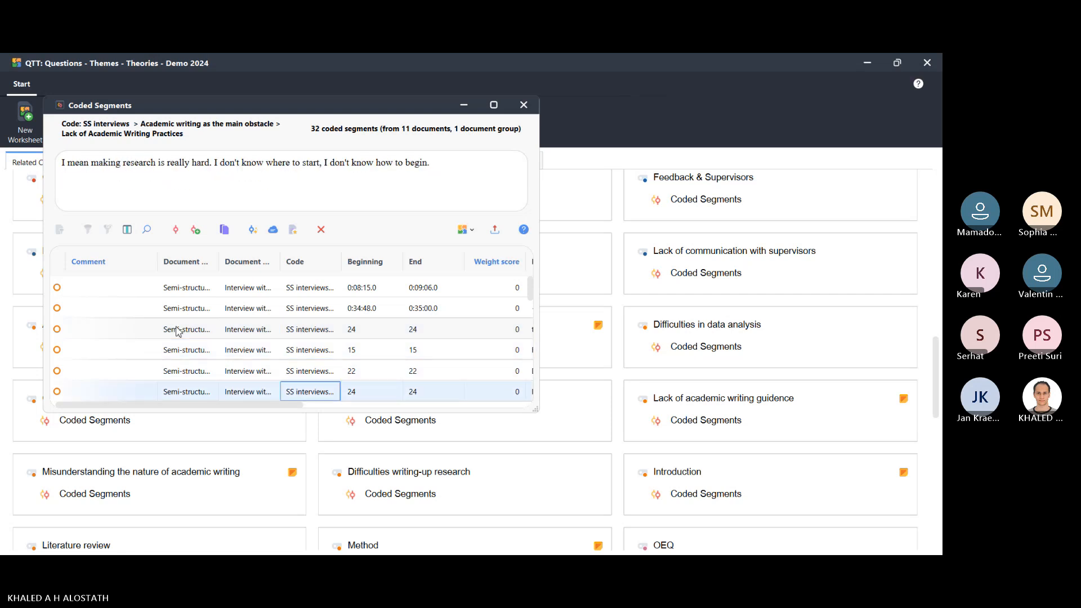
pyautogui.press('Down')
pyautogui.press('Down')
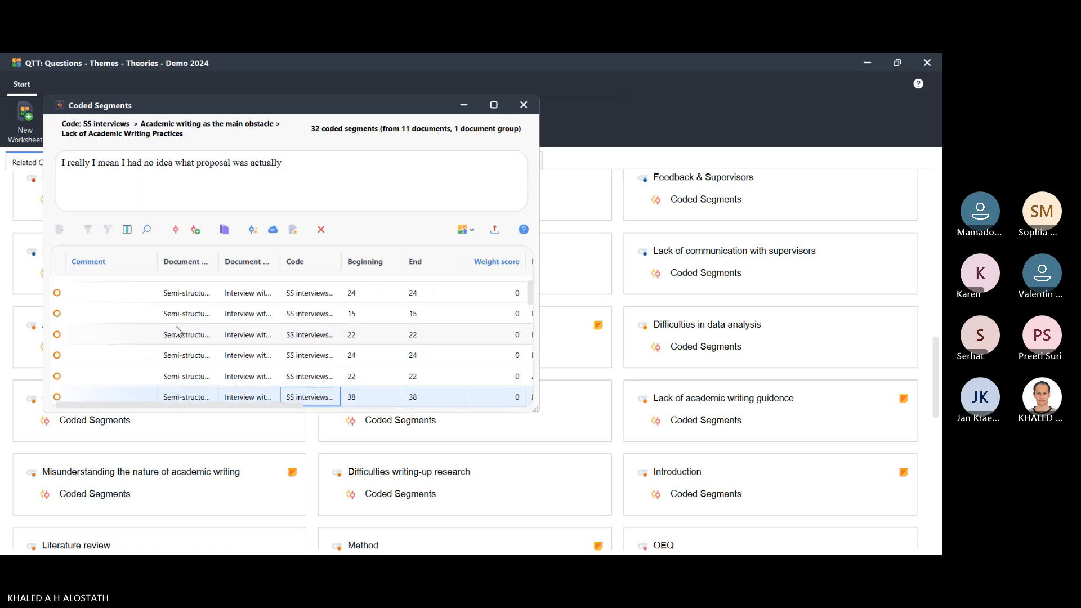
pyautogui.press('Down')
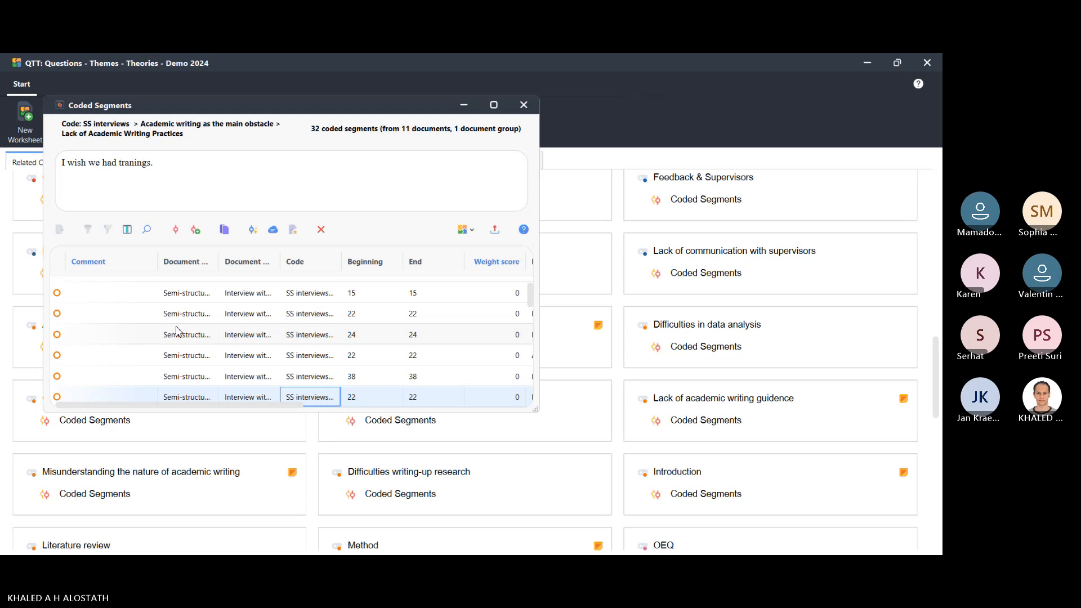
pyautogui.press('Down')
pyautogui.press('Down')
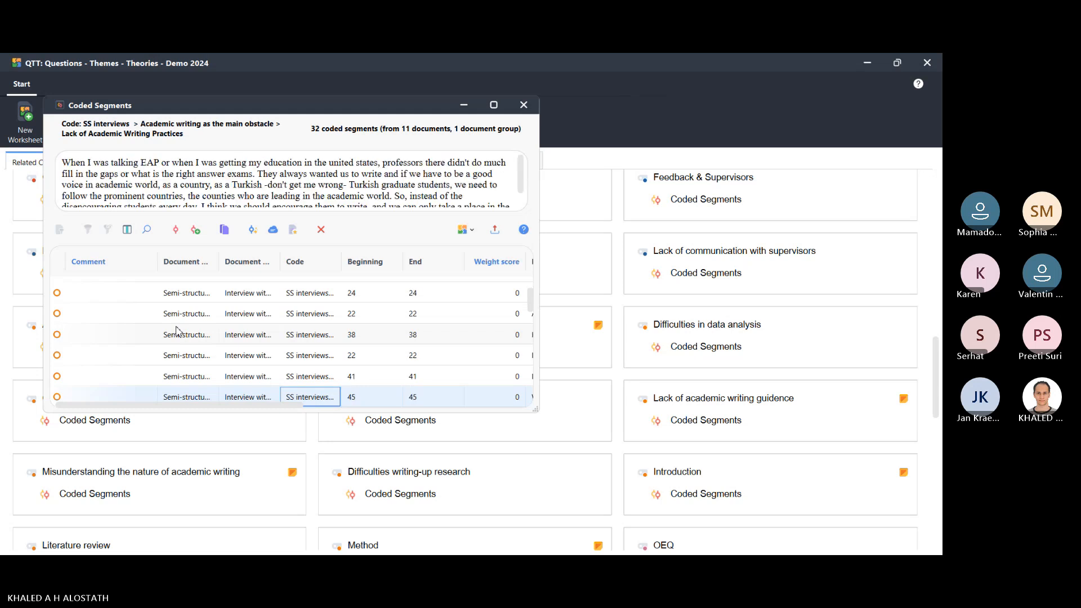
# View the coded passage in paragraph 13 of Interview with AA1, and return to the start of the coded segments list
pyautogui.hotkey('alt', 'Tab')
pyautogui.scroll(-1, 176, 330)
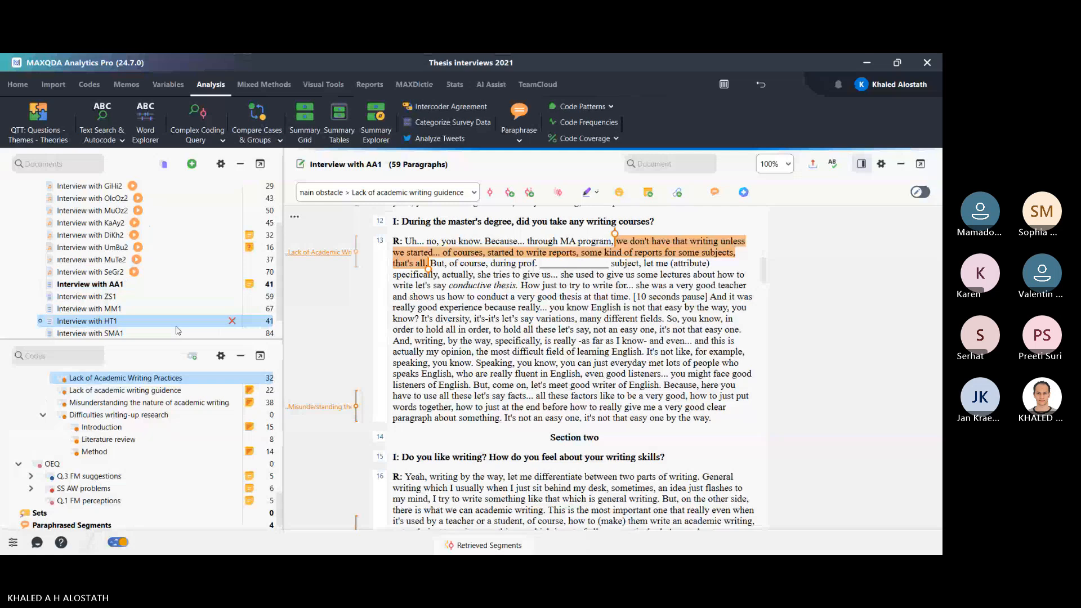
pyautogui.press('Up')
pyautogui.press('Up')
pyautogui.press('Up')
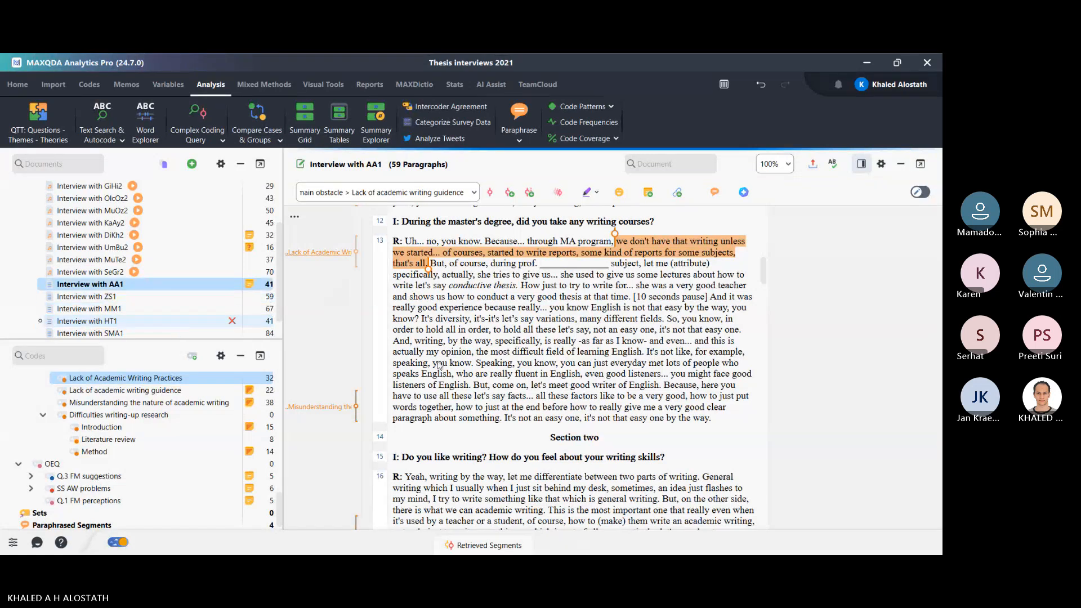
pyautogui.hotkey('alt', 'Tab')
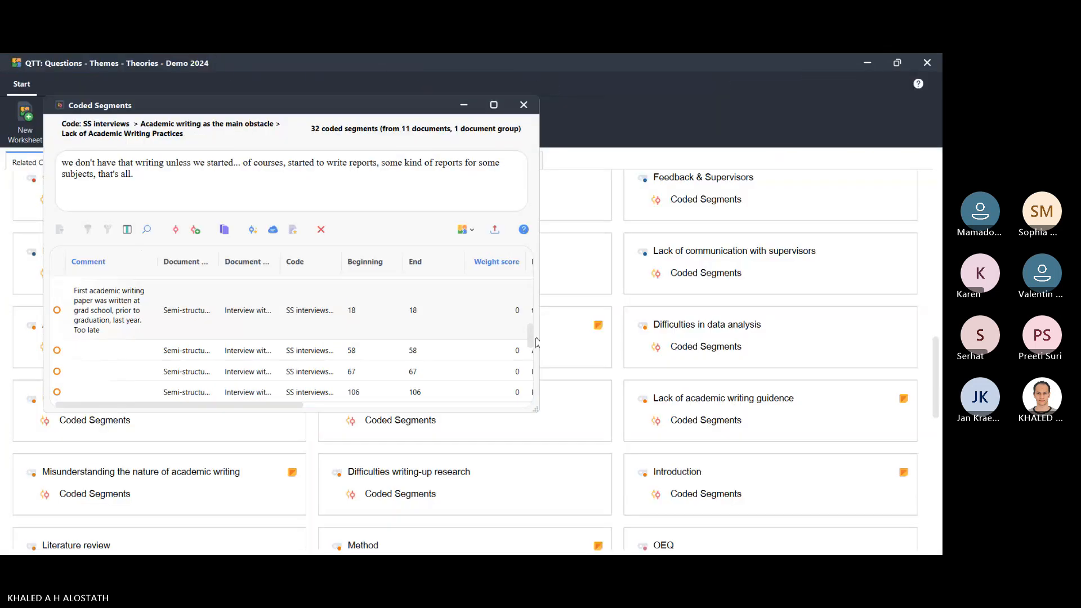
pyautogui.moveTo(534, 339); pyautogui.dragTo(533, 265)
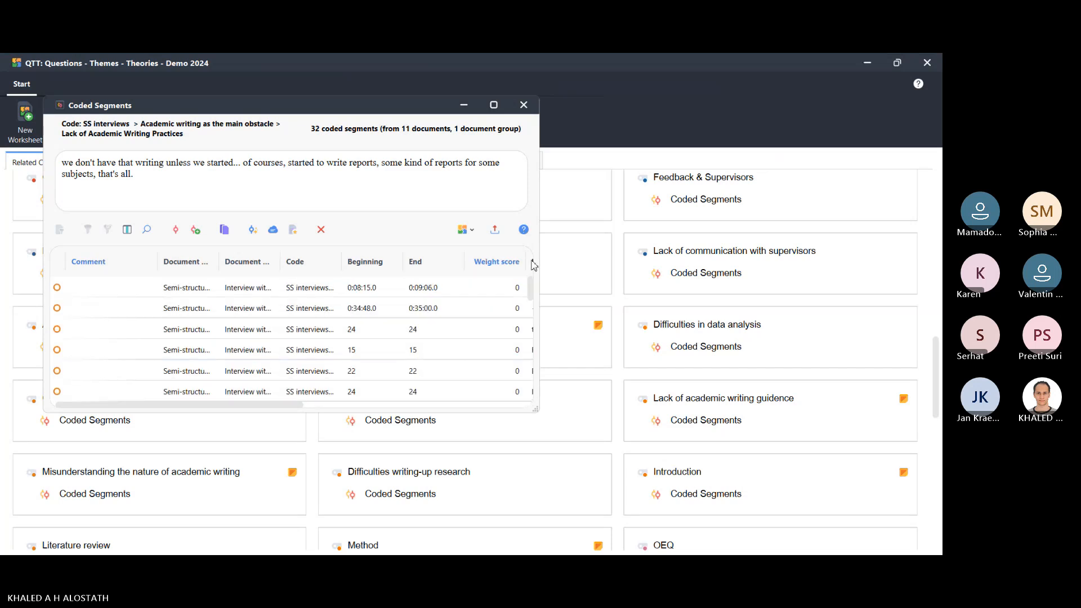
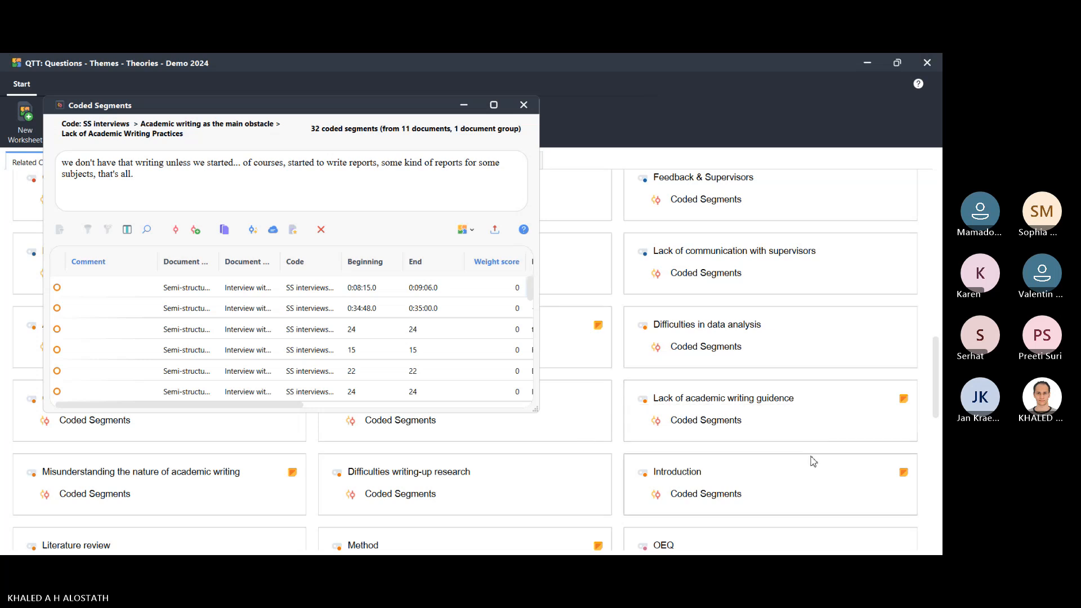
pyautogui.moveTo(648, 566)
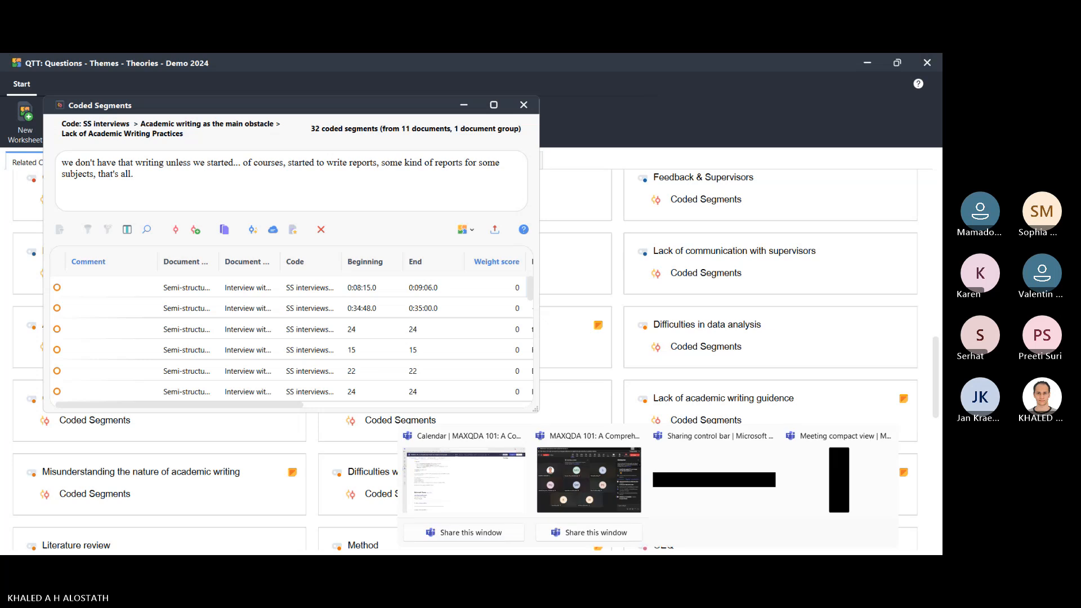
pyautogui.click(633, 488)
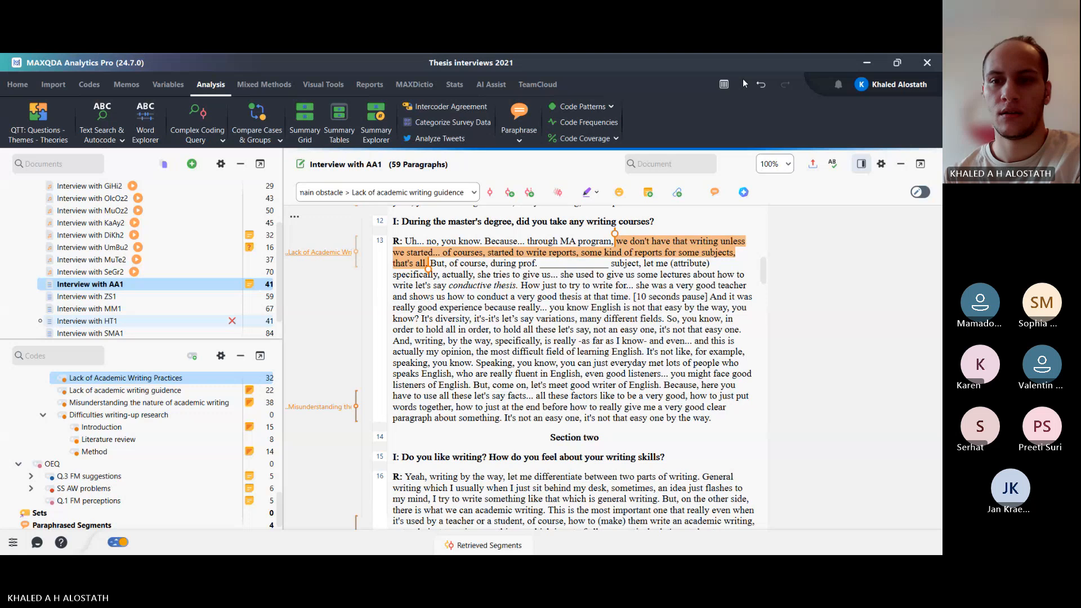
pyautogui.hotkey('alt', 'Tab')
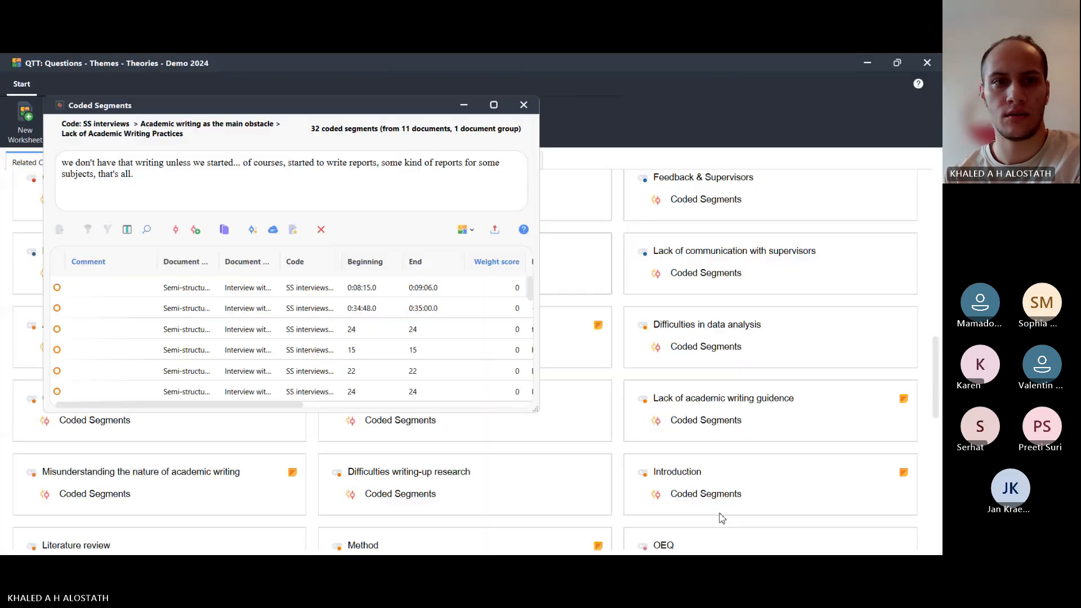
pyautogui.hotkey('alt', 'Tab')
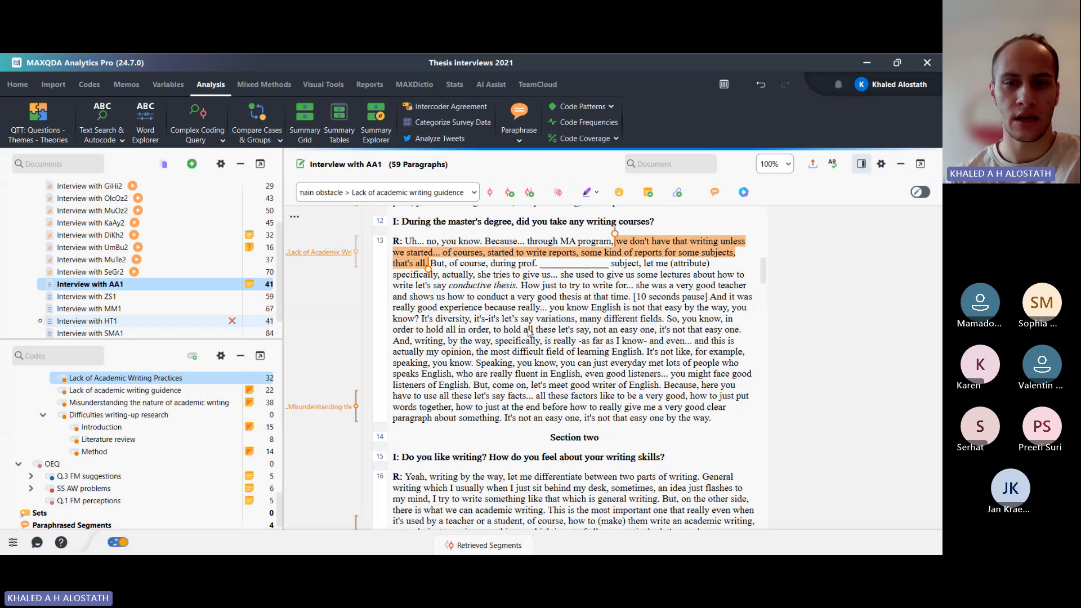
# Open the coded segment in paragraphs 14 to 15 and view it within Interview with ZS1
pyautogui.hotkey('alt', 'Tab')
pyautogui.moveTo(532, 284); pyautogui.dragTo(533, 302)
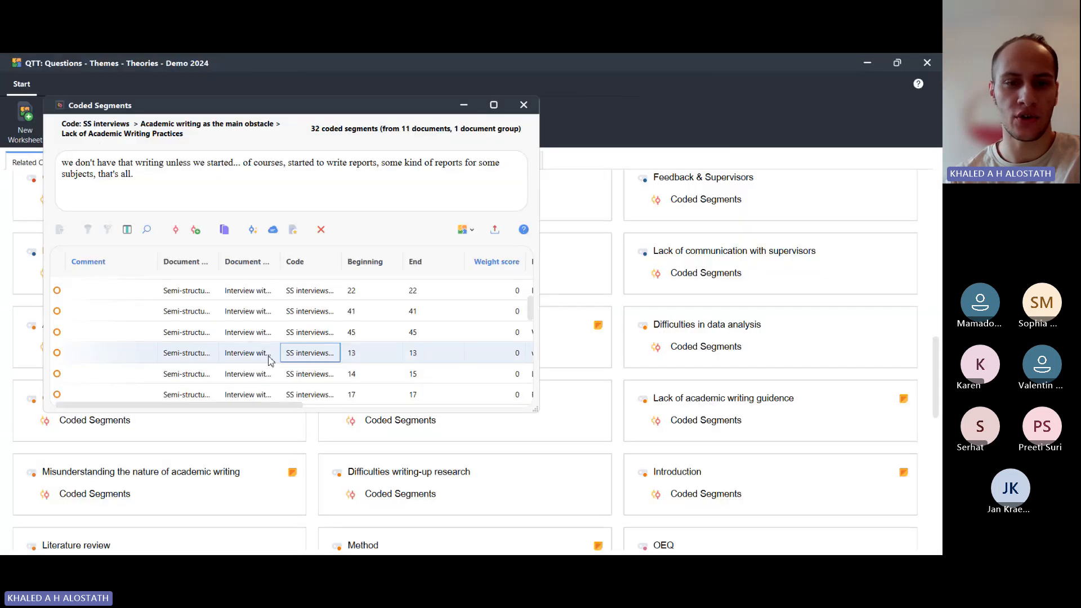
pyautogui.click(243, 370)
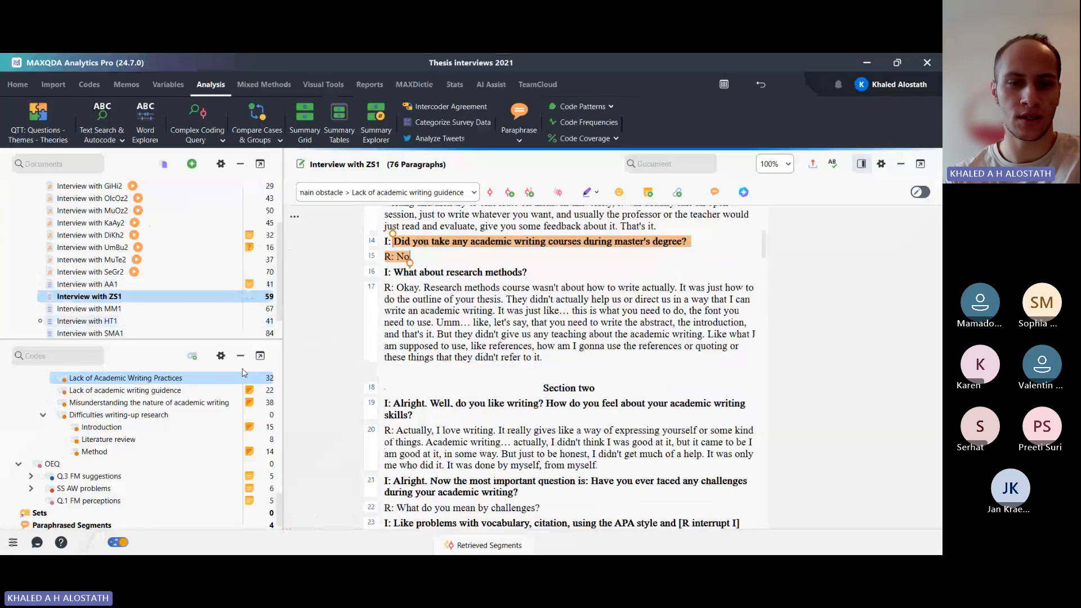
pyautogui.hotkey('alt', 'Tab')
# Move on through the coded segments list and view the paragraph 11 segment within Interview with MM1
pyautogui.click(314, 380)
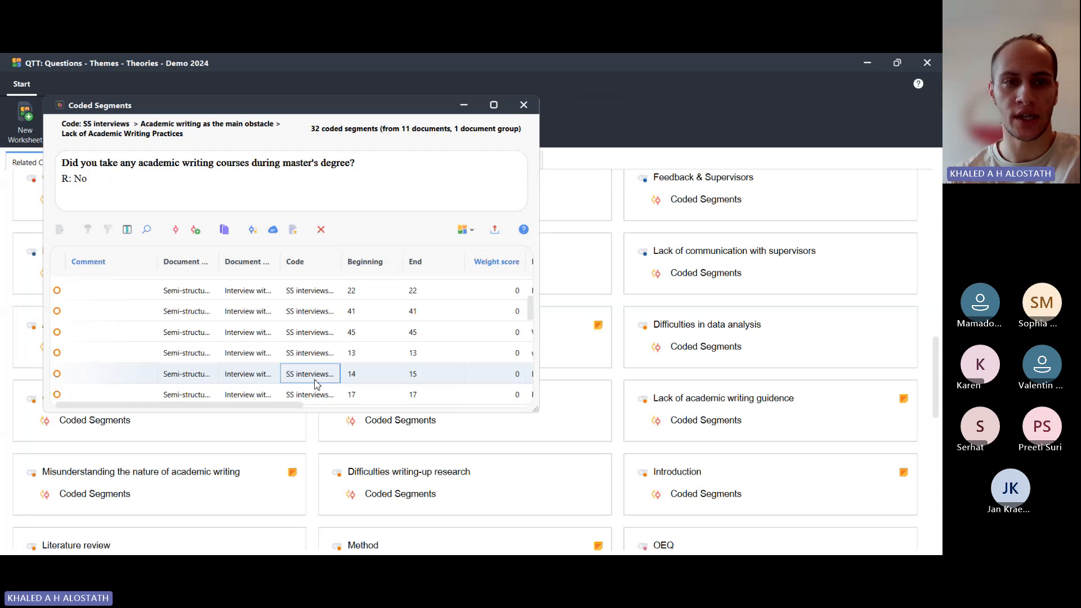
pyautogui.press('Down')
pyautogui.press('Down')
pyautogui.press('Down')
pyautogui.hotkey('alt', 'Tab')
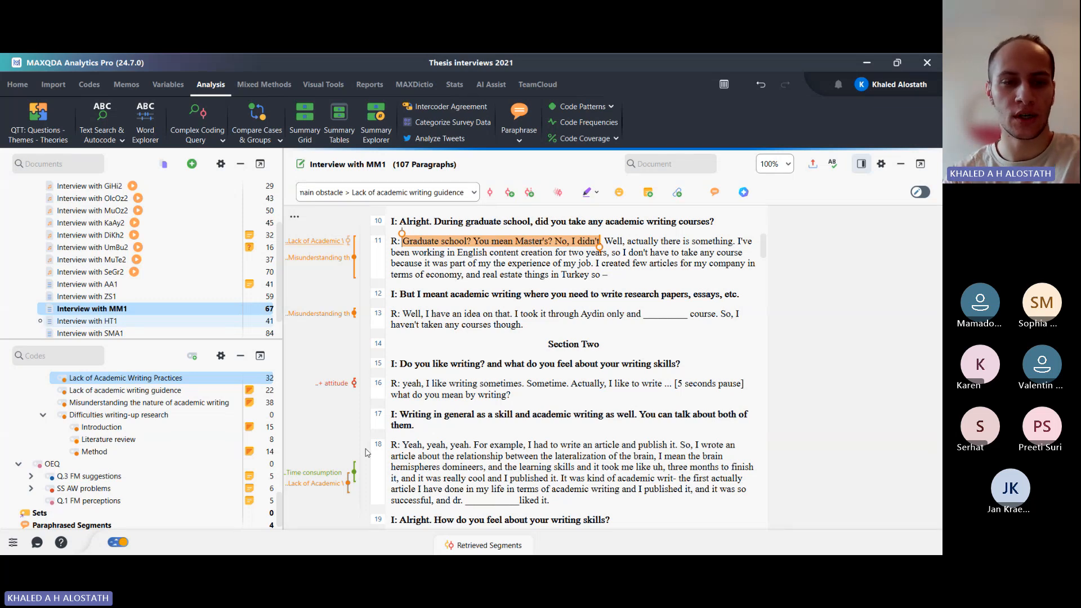
# Examine the commented segment in paragraph 18, and view the coded writing-courses passage within Interview with HT1
pyautogui.hotkey('alt', 'Tab')
pyautogui.press('Down')
pyautogui.press('Down')
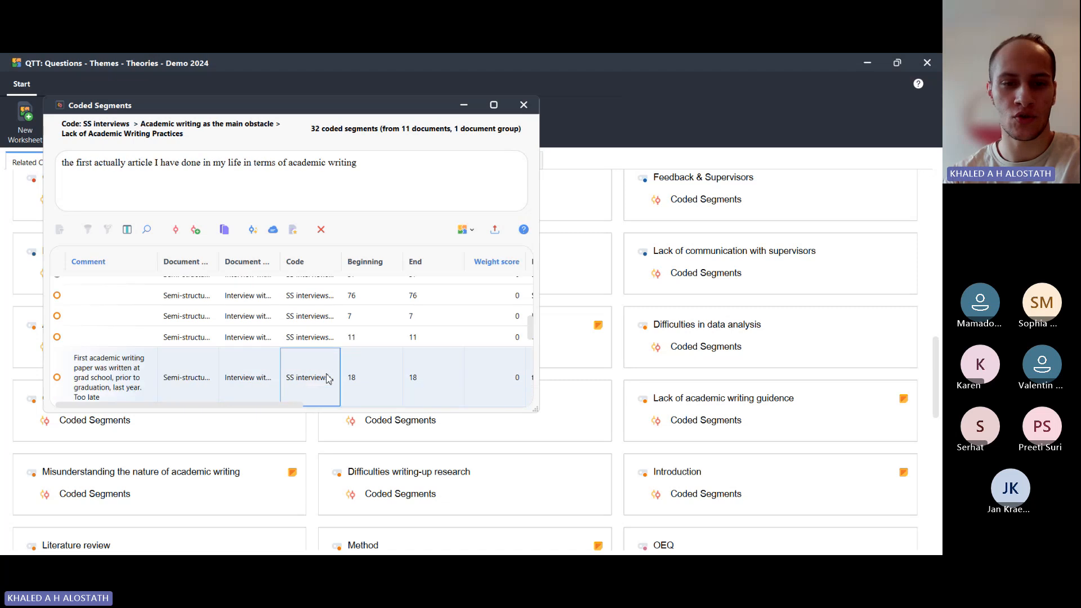
pyautogui.press('Down')
pyautogui.press('Down')
pyautogui.hotkey('alt', 'Tab')
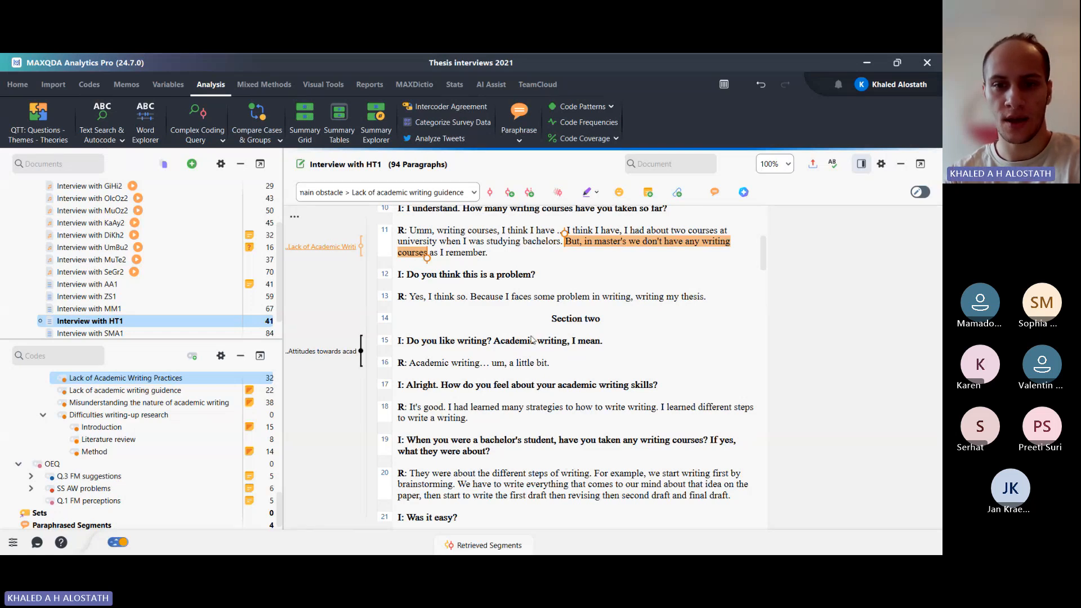
# Close the coded segments list and show the Important Segments section of the Demo 2024 worksheet
pyautogui.hotkey('alt', 'Tab')
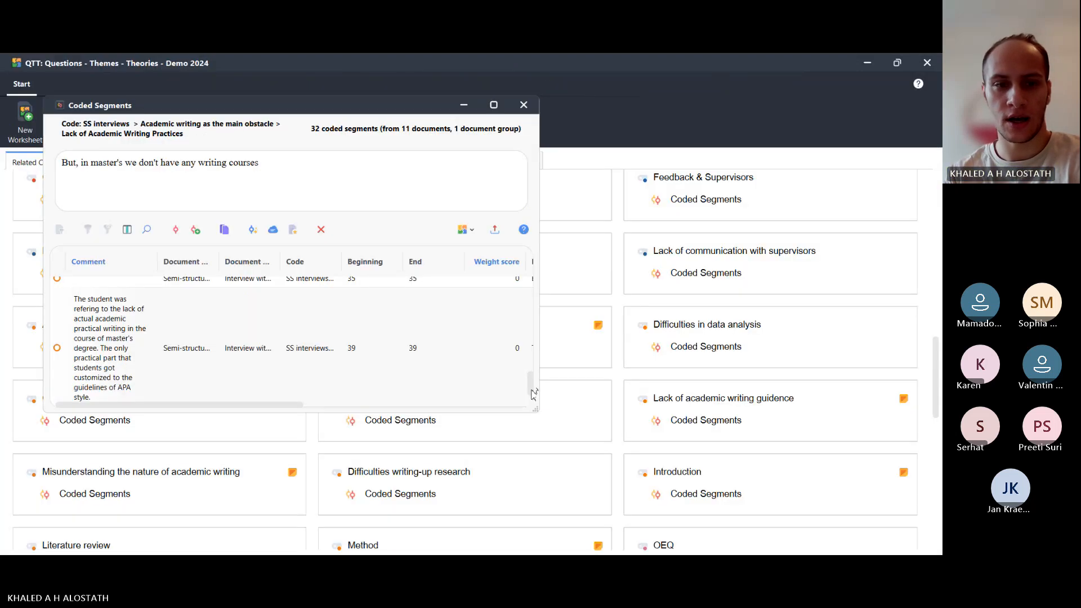
pyautogui.click(519, 110)
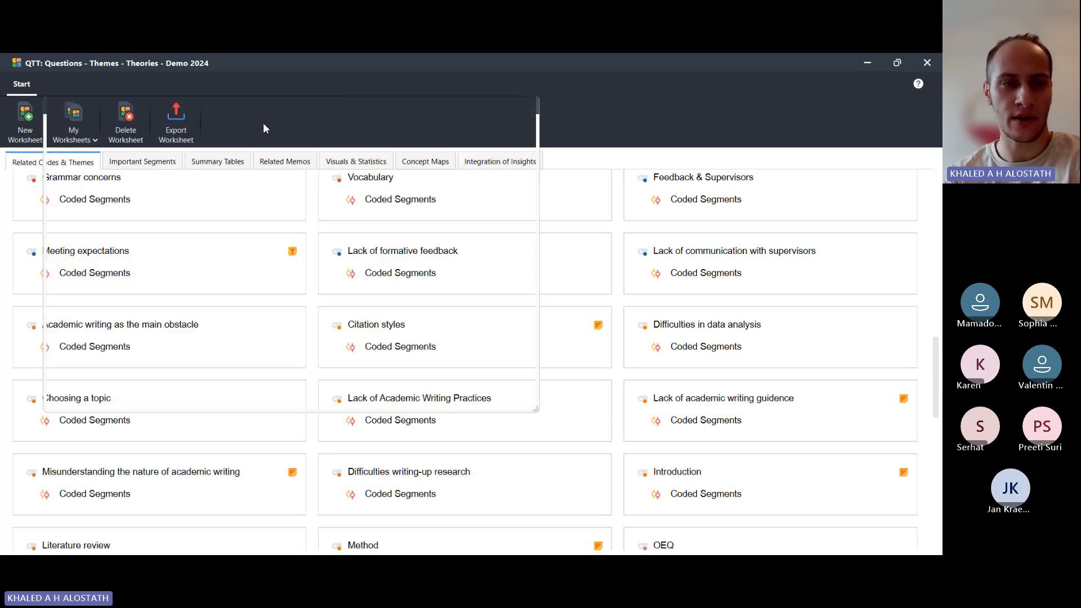
pyautogui.click(135, 164)
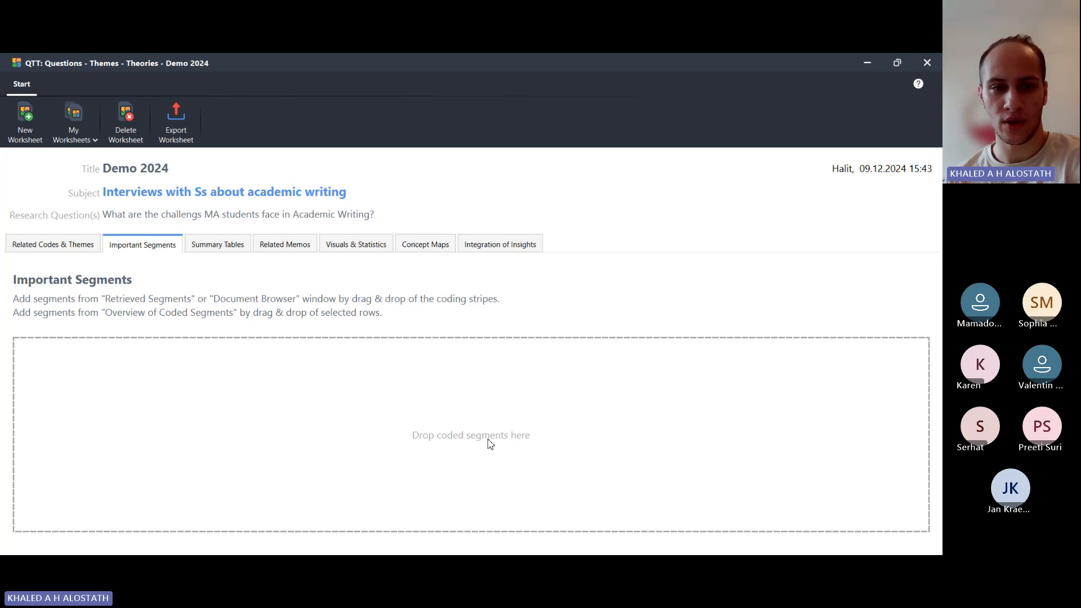
# Restore, narrow and reposition the QTT worksheet window so the paragraph 11 coding stripe in Interview with HT1 stays accessible
pyautogui.click(899, 63)
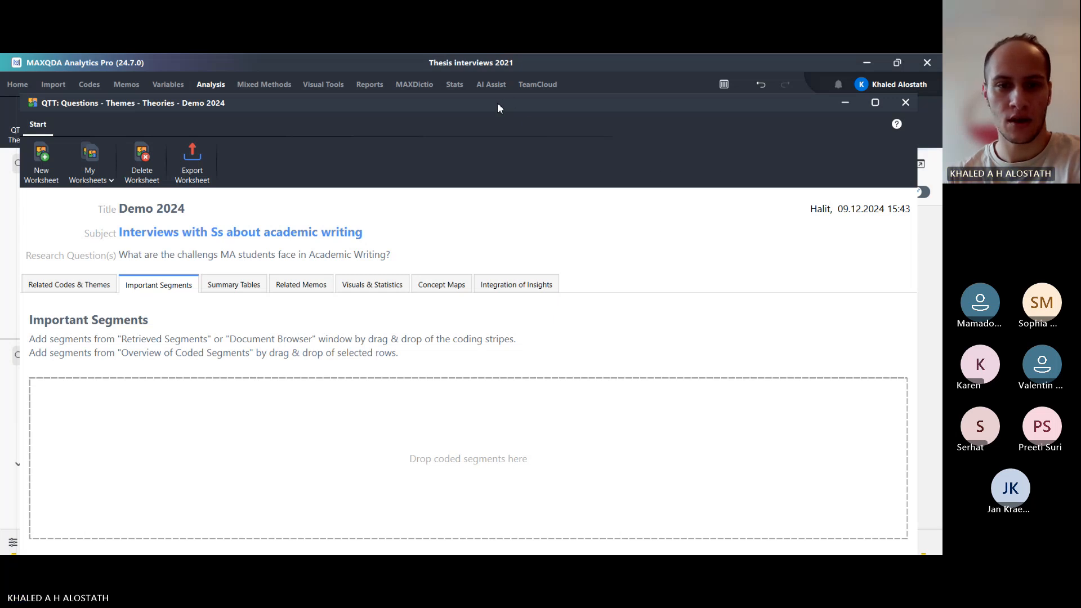
pyautogui.moveTo(498, 102); pyautogui.dragTo(697, 117)
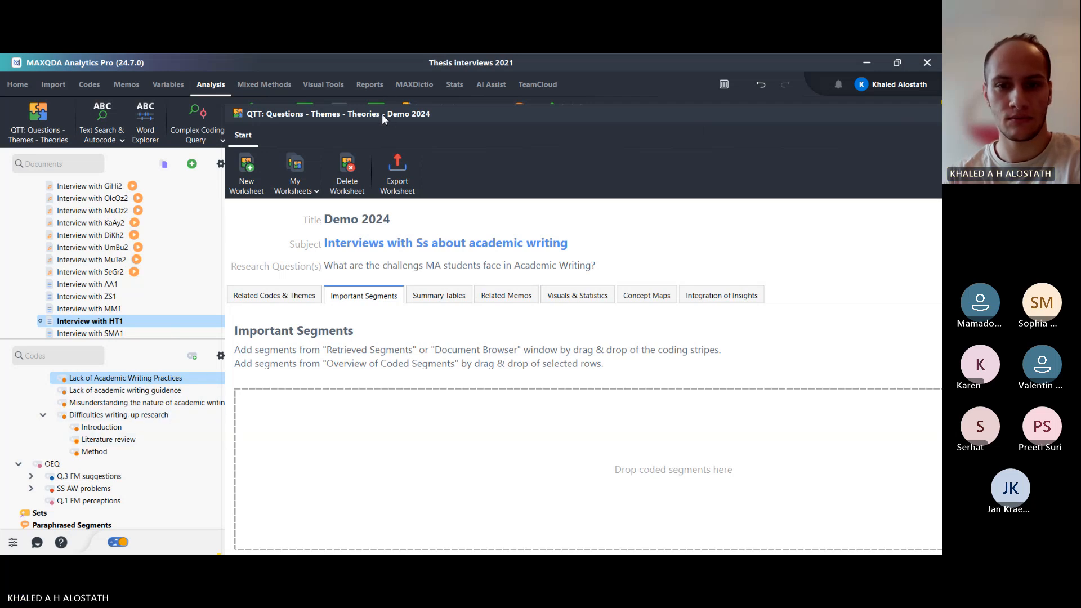
pyautogui.moveTo(382, 114); pyautogui.dragTo(399, 105)
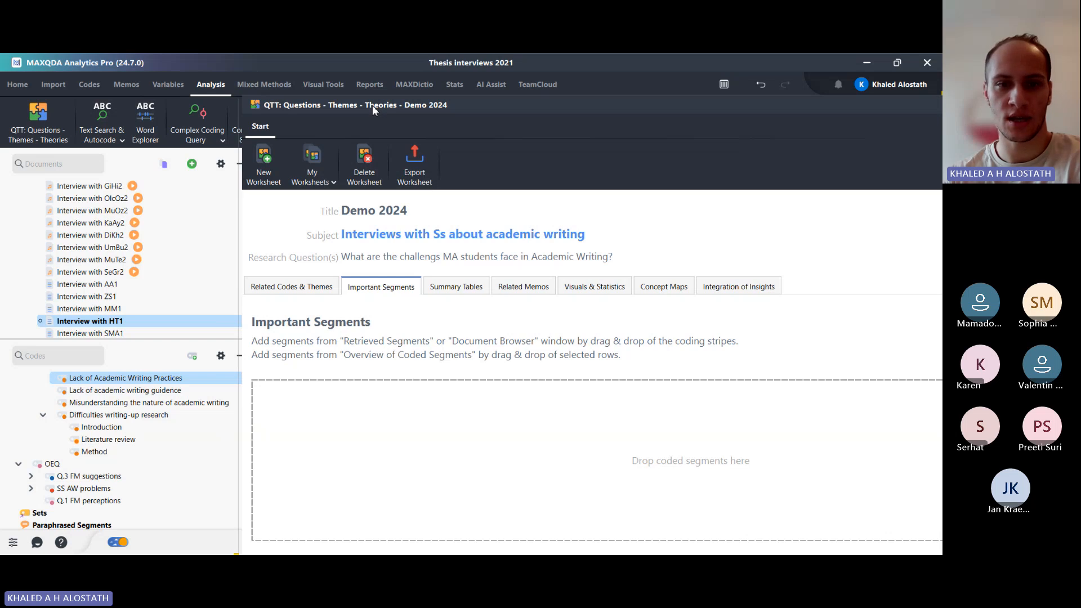
pyautogui.moveTo(373, 106); pyautogui.dragTo(282, 228)
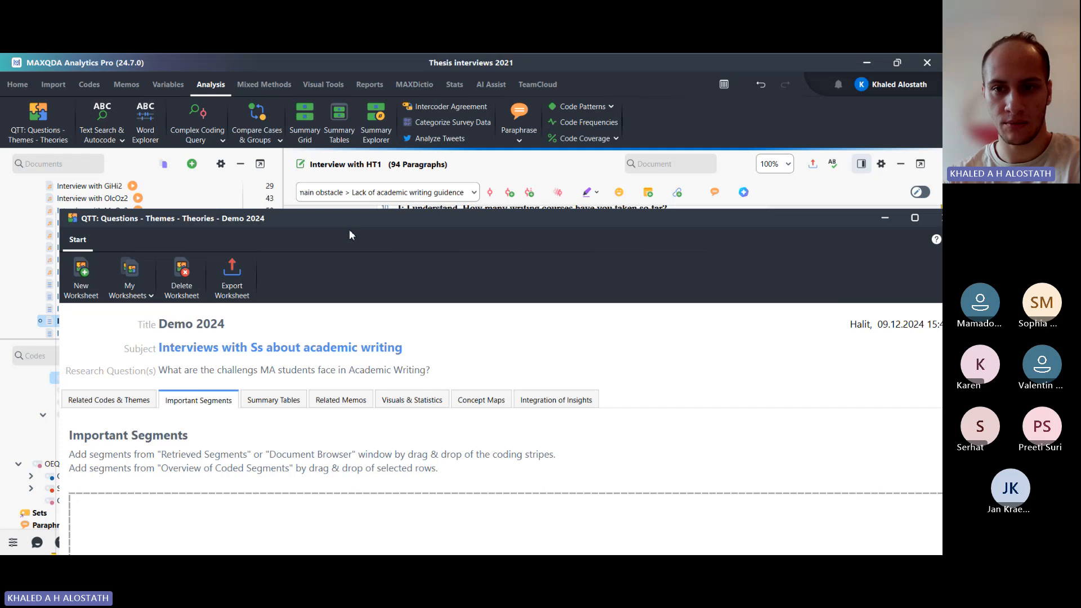
pyautogui.moveTo(387, 218); pyautogui.dragTo(207, 187)
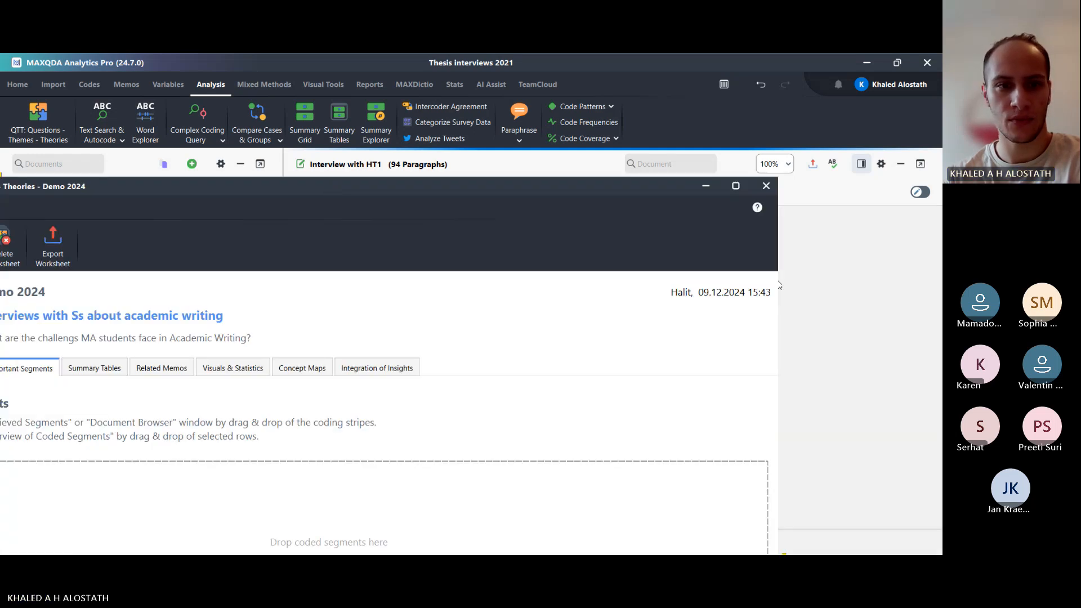
pyautogui.moveTo(780, 286); pyautogui.dragTo(487, 286)
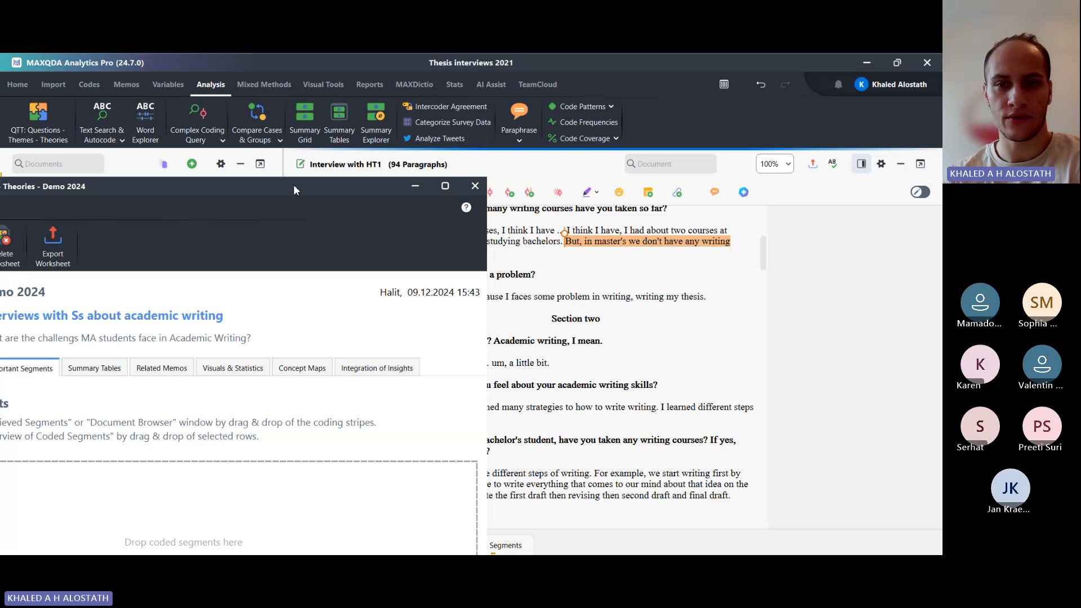
pyautogui.moveTo(294, 190); pyautogui.dragTo(386, 292)
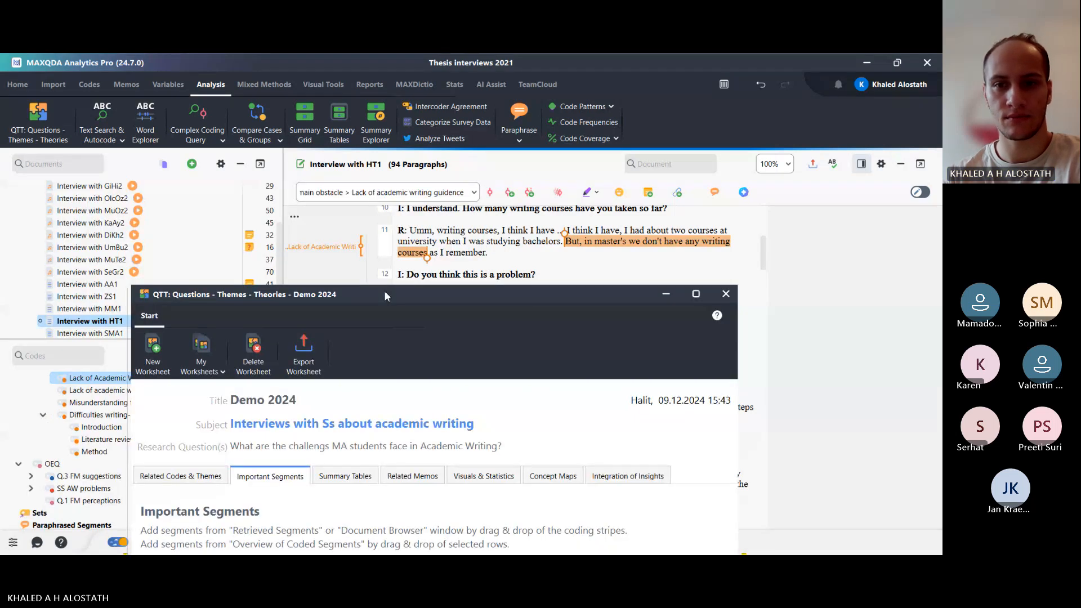
# Reposition the QTT worksheet window and add the paragraph 11 coded segment from Interview with HT1 to Important Segments
pyautogui.moveTo(385, 292); pyautogui.dragTo(643, 180)
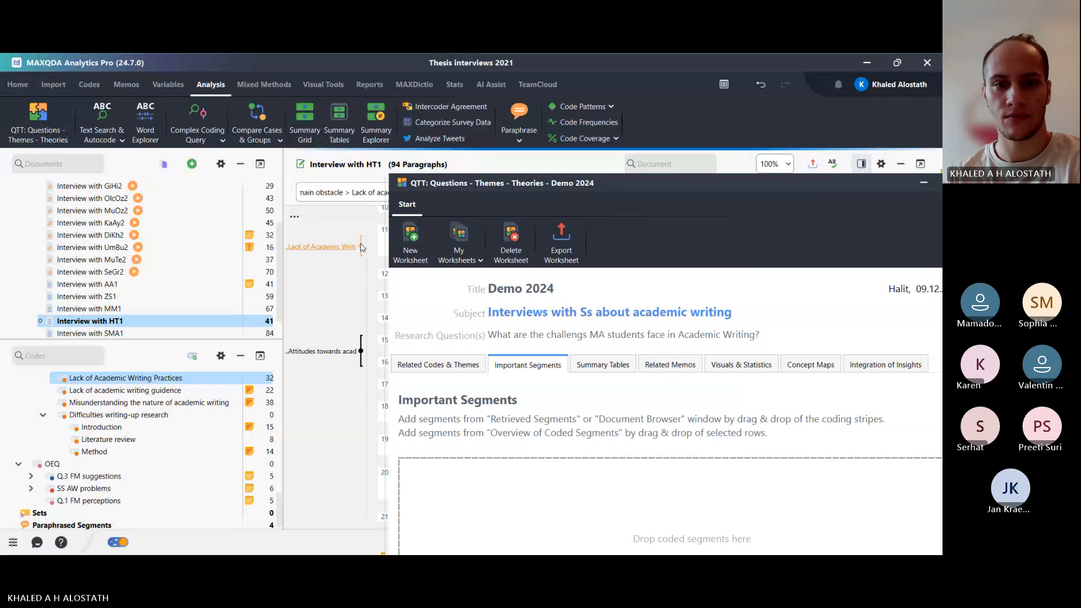
pyautogui.moveTo(333, 248); pyautogui.dragTo(590, 517)
pyautogui.scroll(-3, 338, 320)
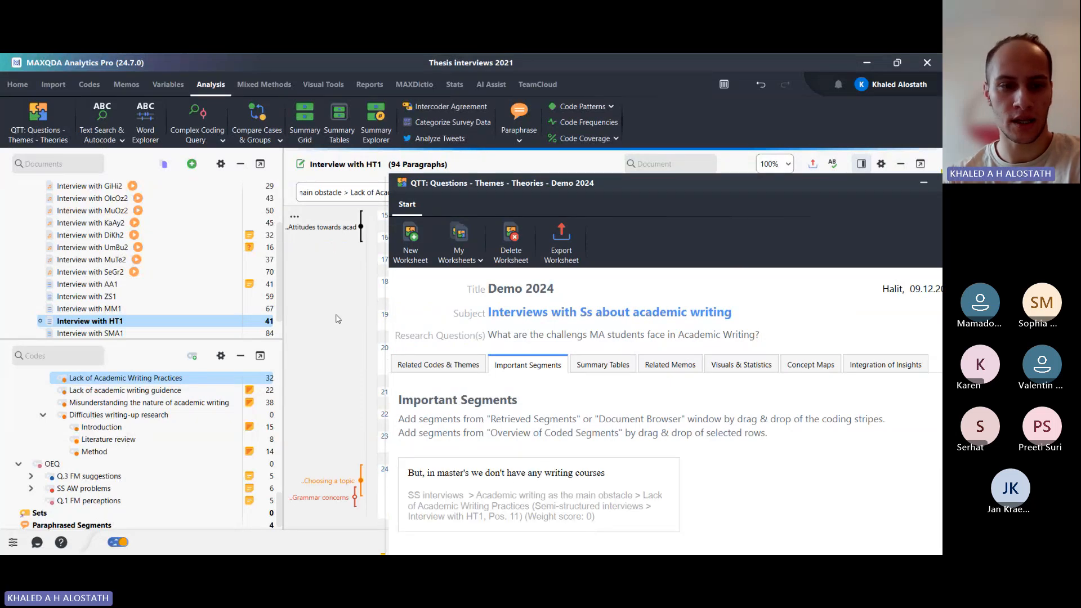
# List the segments coded with RED-quotes and add the paragraph 62 segment from Interview with OlcOz2 to Important Segments
pyautogui.scroll(10, 134, 440)
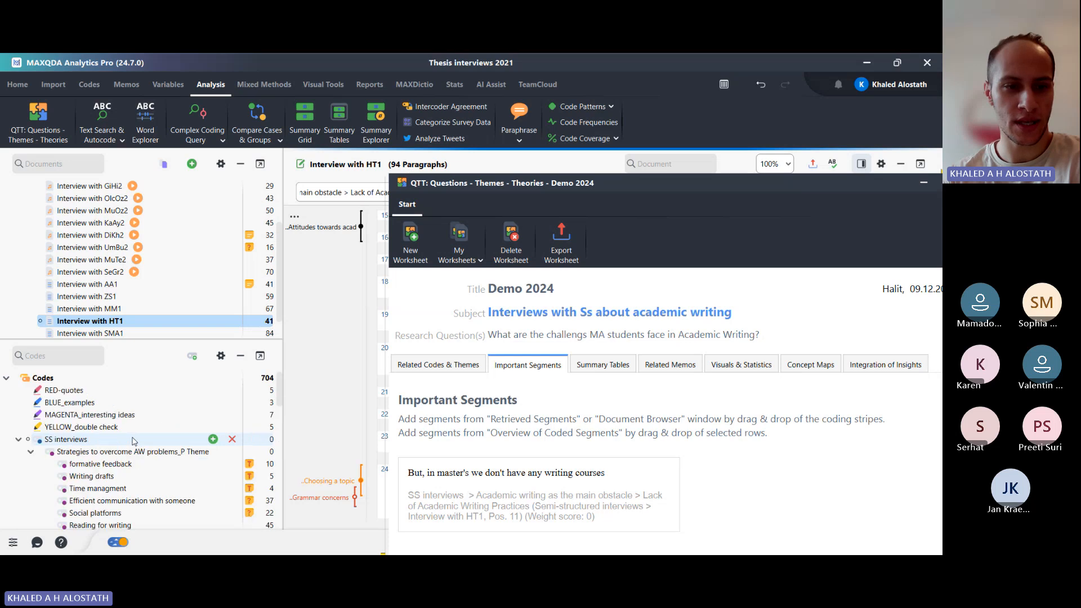
pyautogui.click(71, 394)
pyautogui.doubleClick(71, 394)
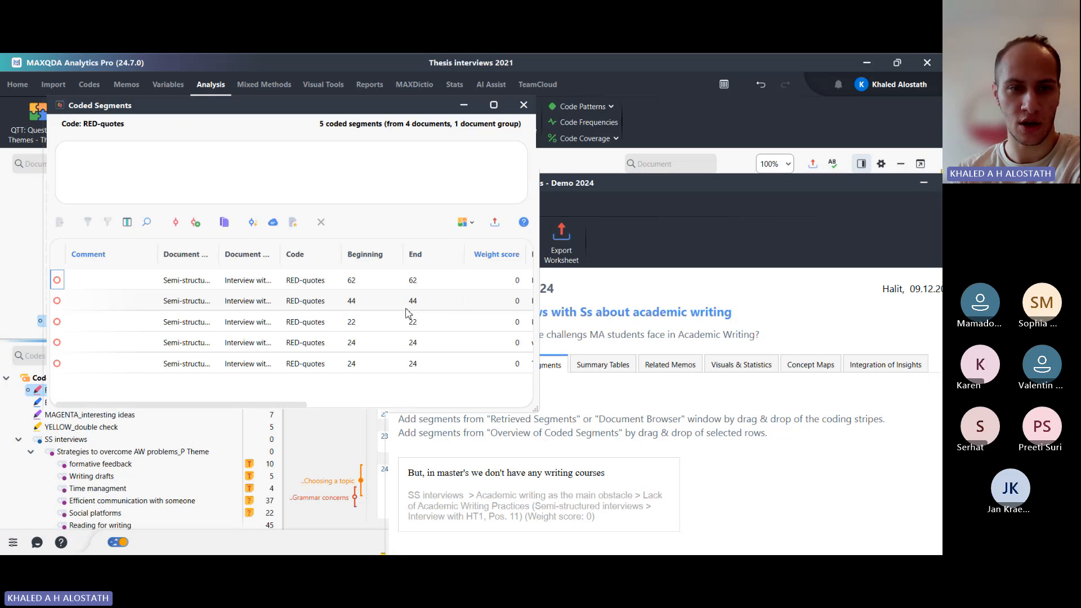
pyautogui.click(200, 284)
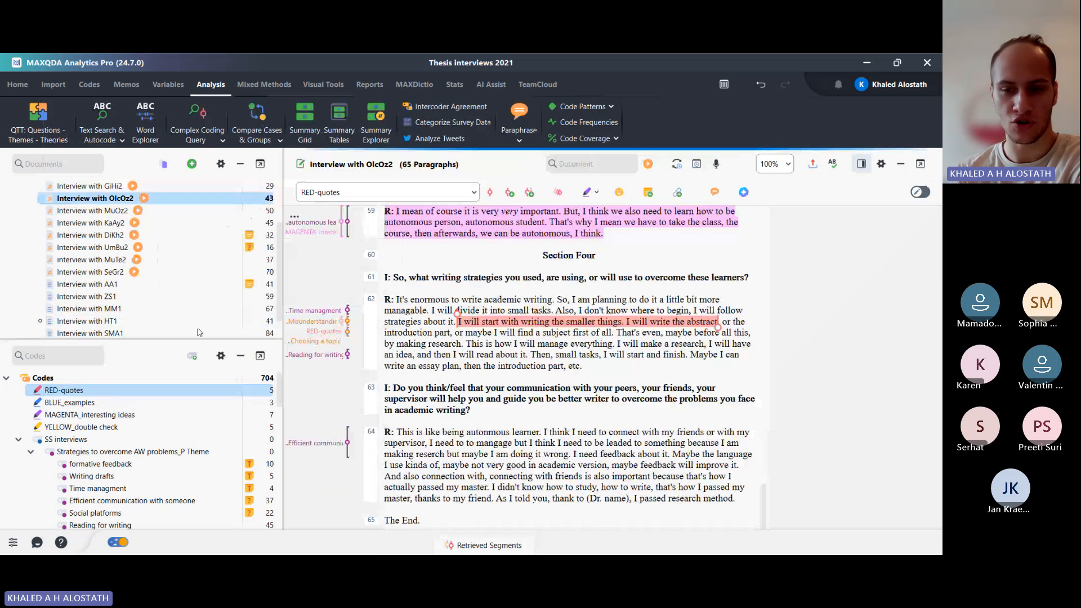
pyautogui.moveTo(198, 329); pyautogui.dragTo(539, 450)
# Add the two paragraph 24 RED-quotes segments from Interview with SeGr2 to Important Segments, and close the coded segments list
pyautogui.click(200, 322)
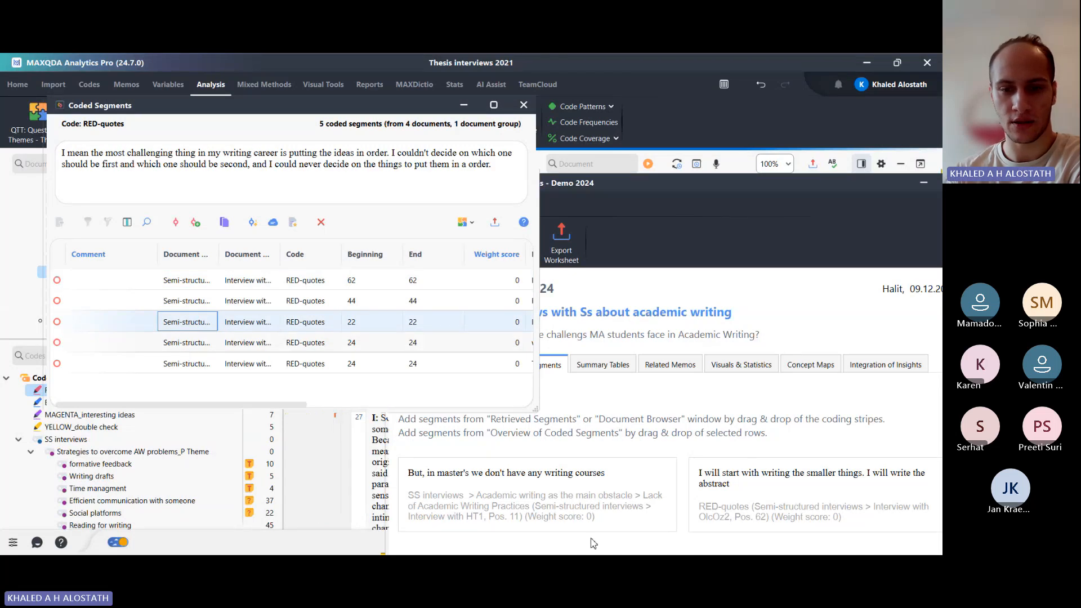
pyautogui.press('Down')
pyautogui.press('Down')
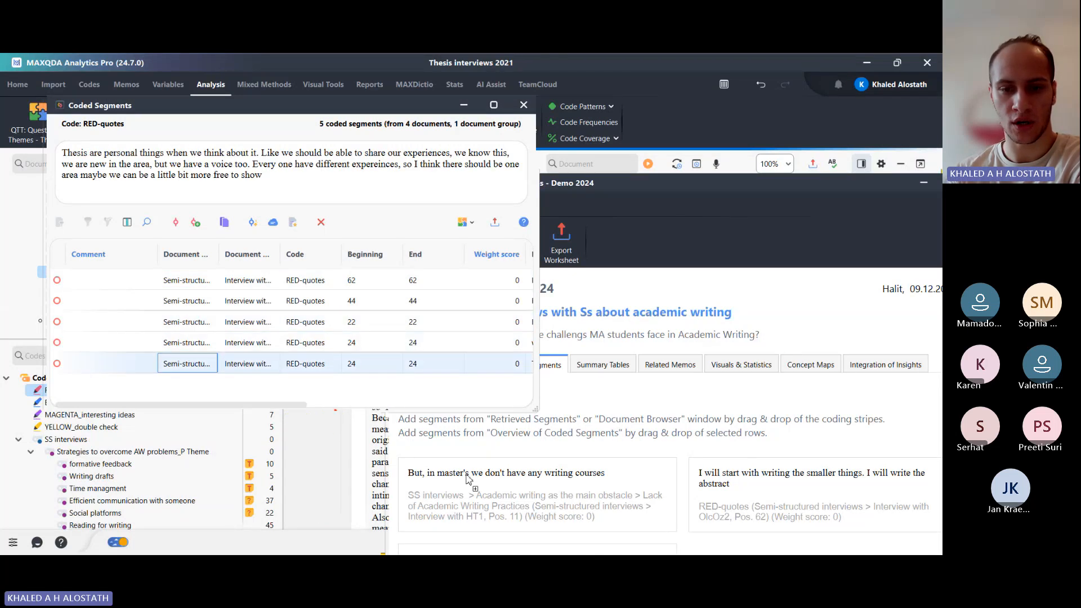
pyautogui.click(523, 107)
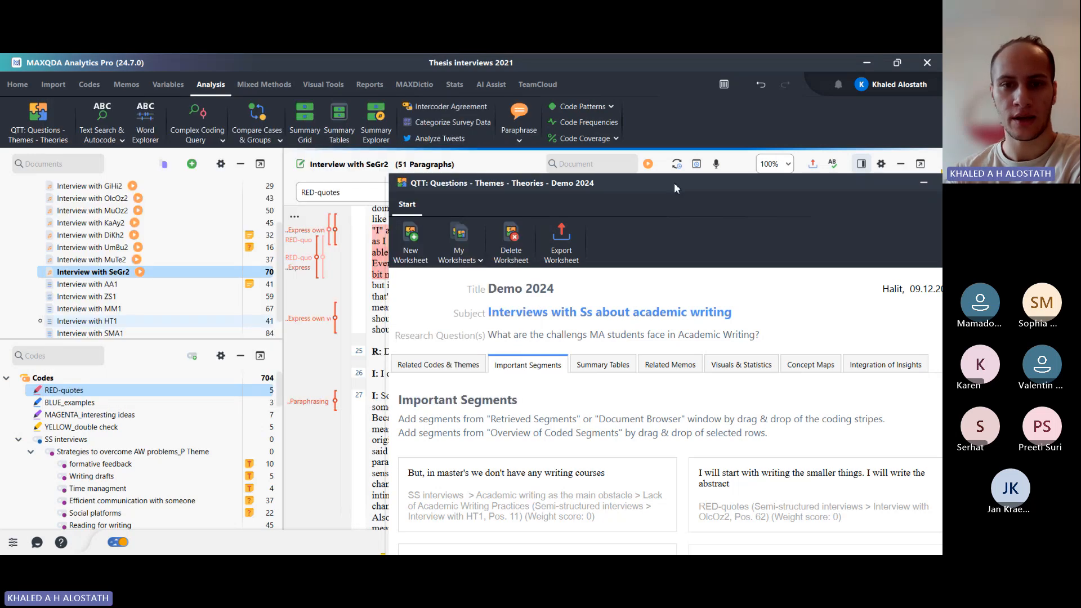
# Maximize the Demo 2024 worksheet and view which summary tables can be added to its Summary Tables section
pyautogui.doubleClick(674, 182)
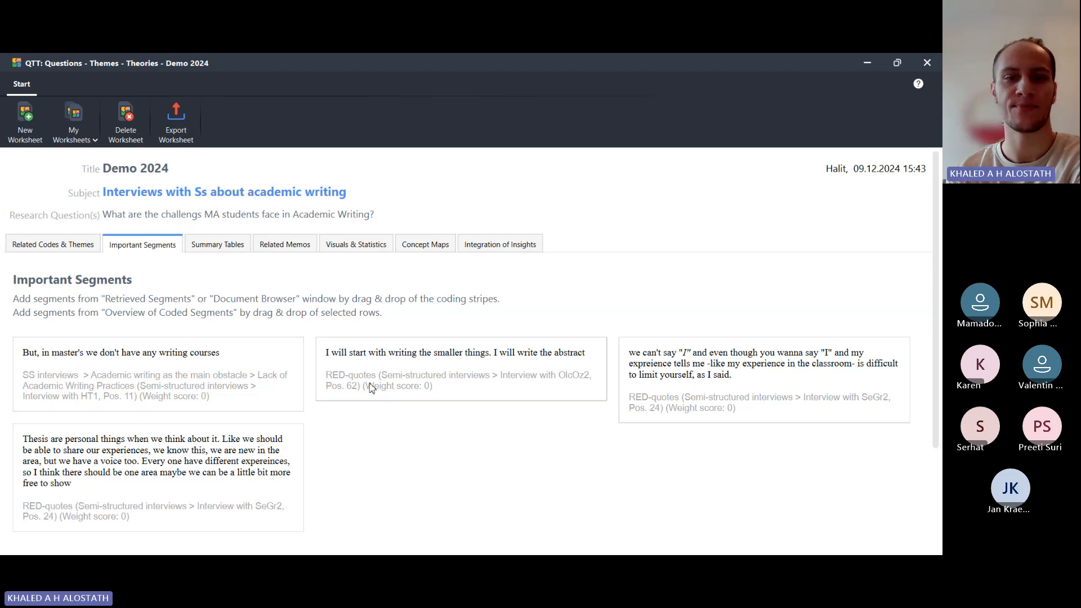
pyautogui.click(221, 246)
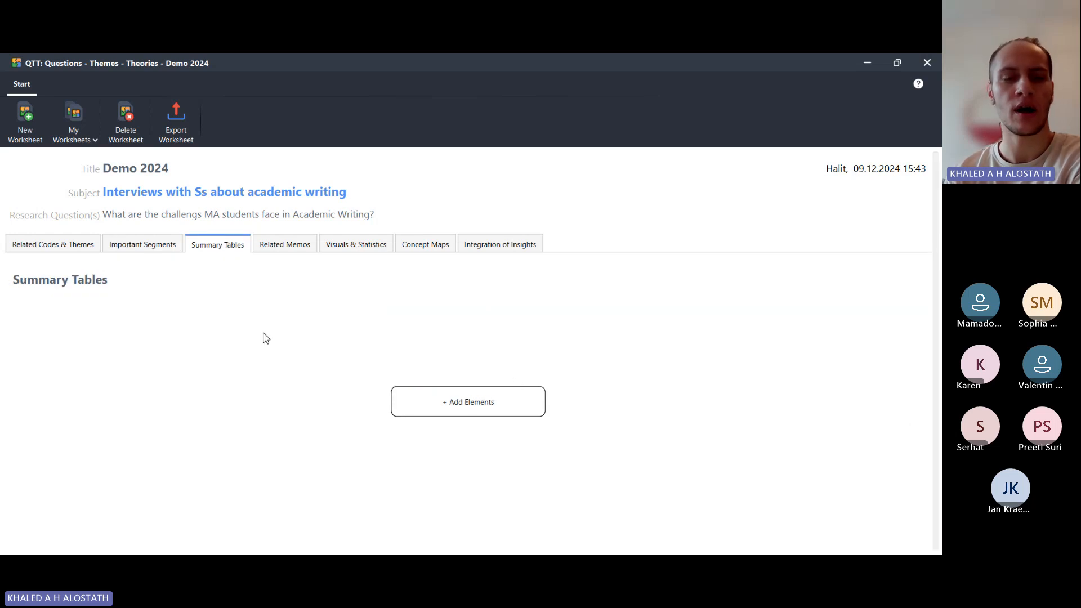
pyautogui.click(443, 418)
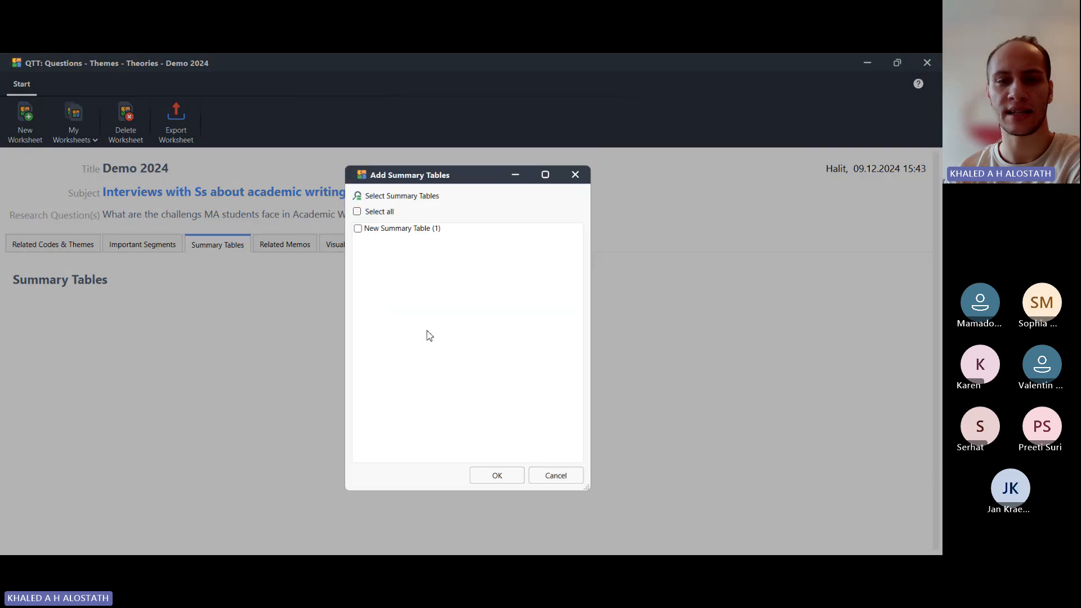
pyautogui.click(585, 176)
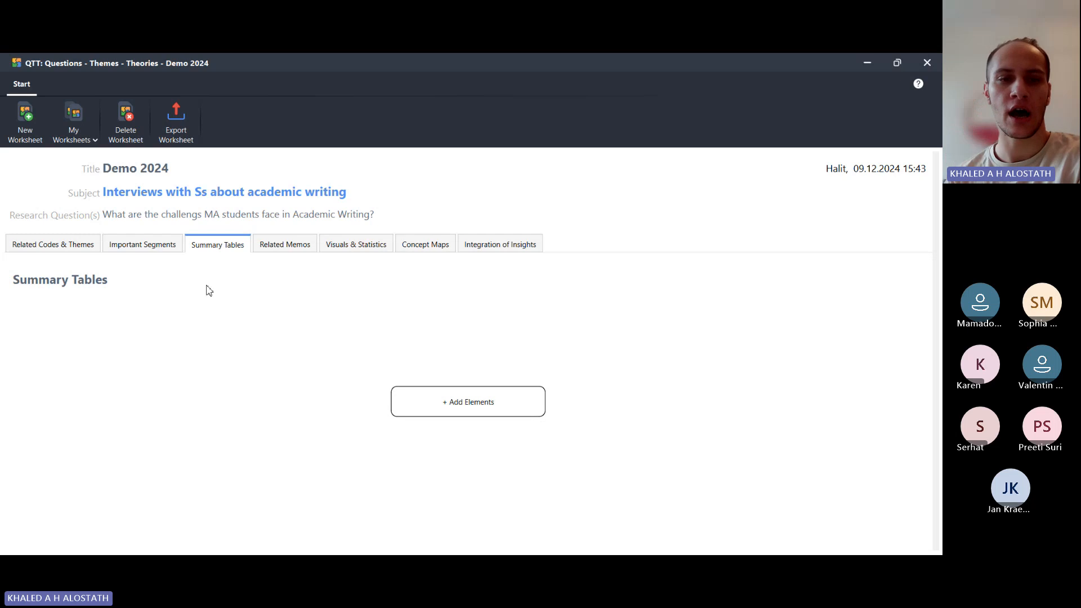
# Add the code memos Time consumption, Time managment and Writing drafts to the worksheet's Related Memos section
pyautogui.click(286, 248)
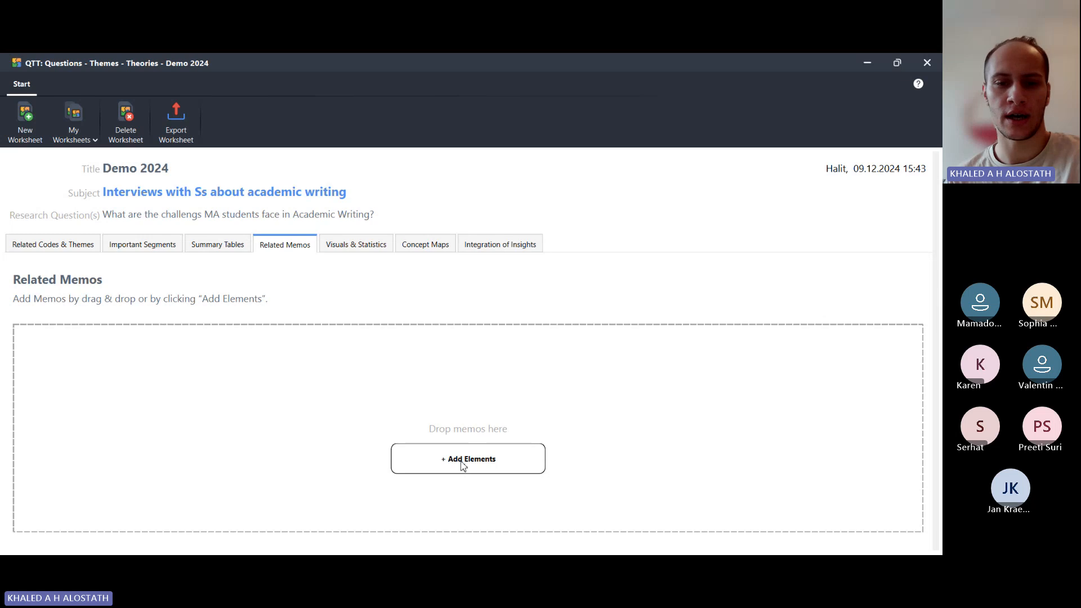
pyautogui.click(462, 465)
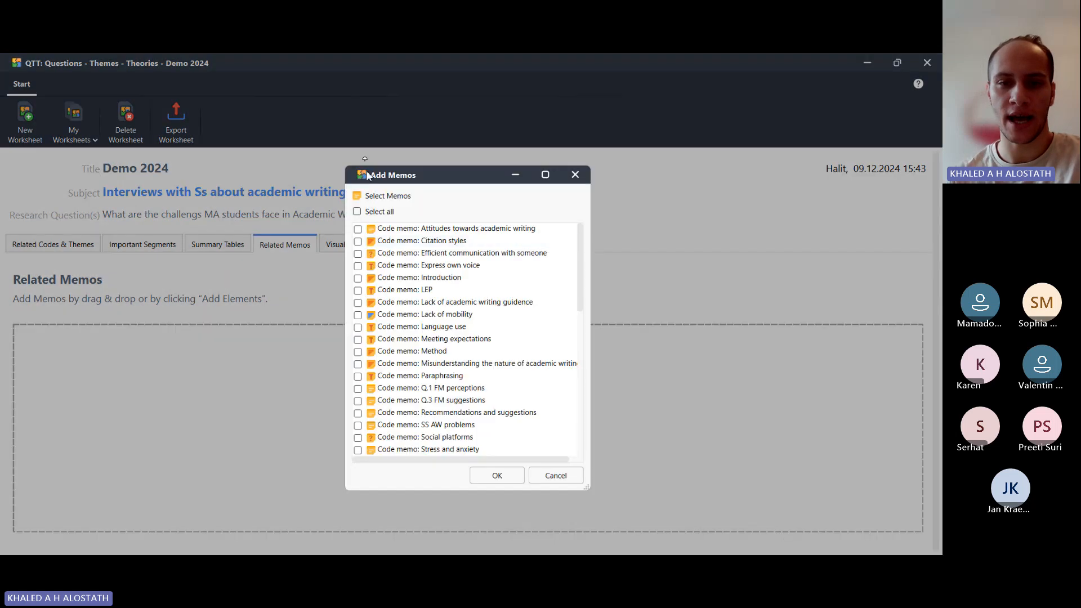
pyautogui.scroll(-5, 431, 315)
pyautogui.scroll(-1, 434, 329)
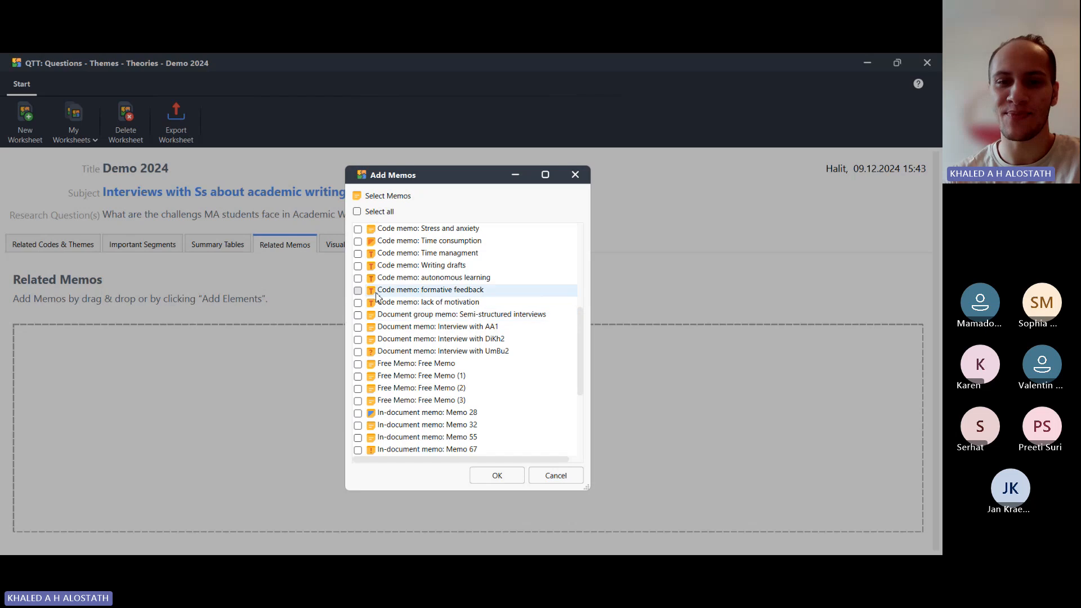
pyautogui.click(358, 266)
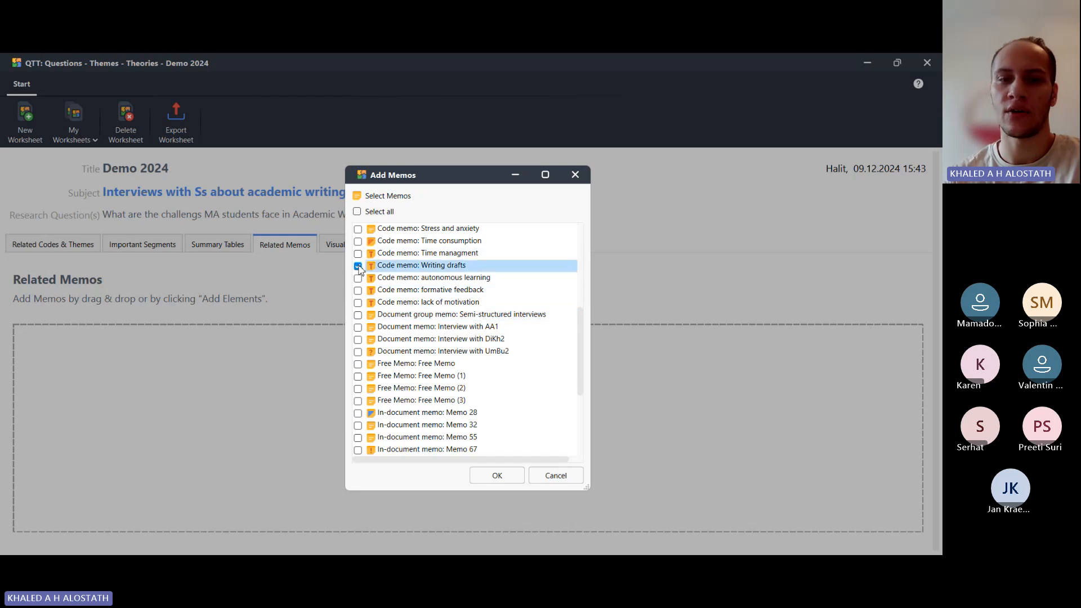
pyautogui.click(358, 254)
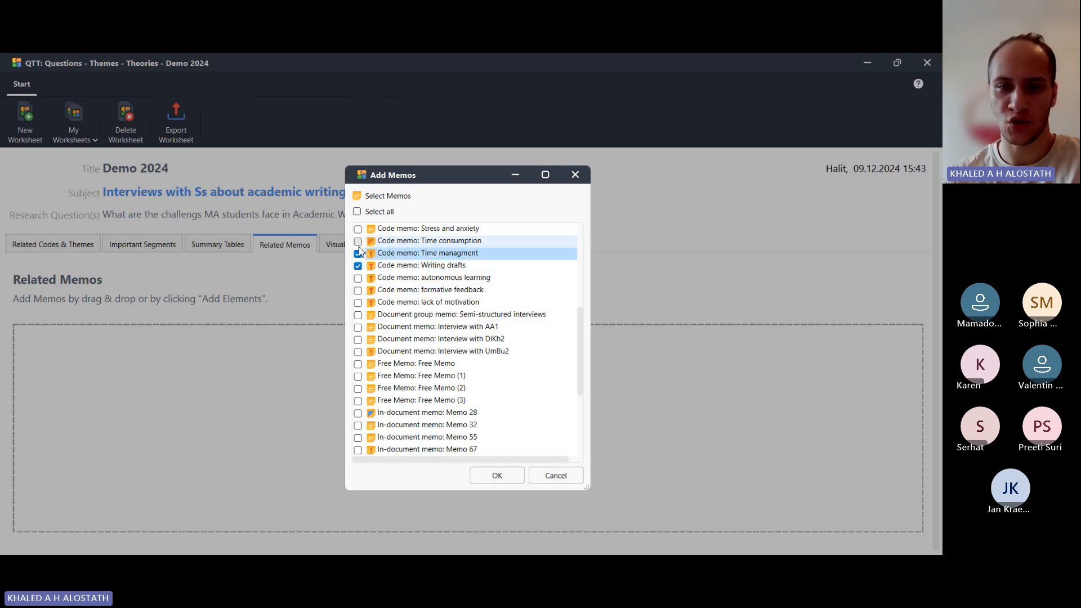
pyautogui.click(358, 241)
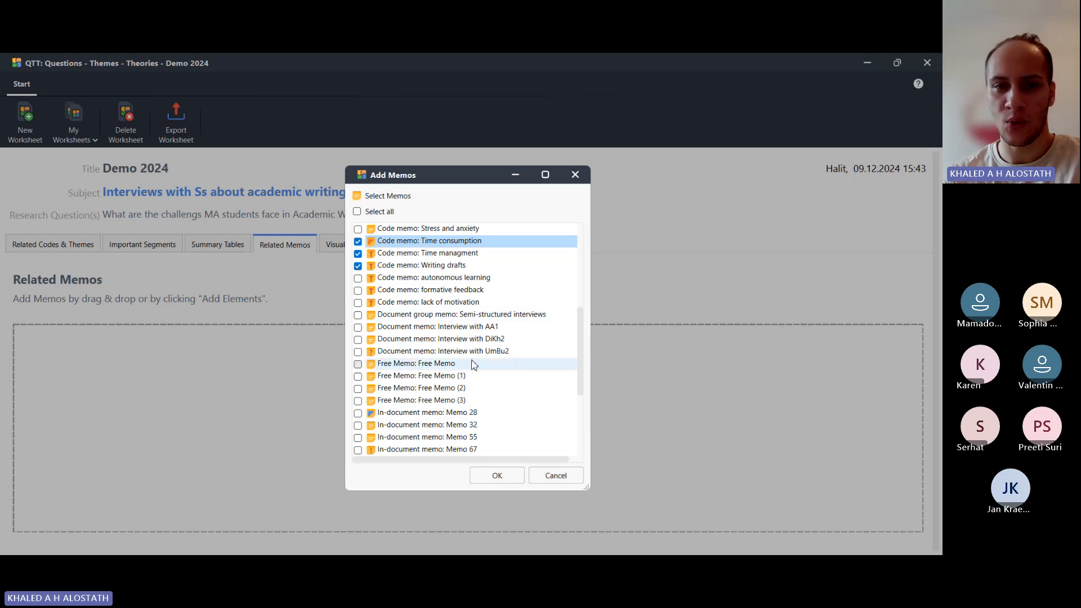
pyautogui.scroll(6, 473, 365)
pyautogui.scroll(-3, 474, 364)
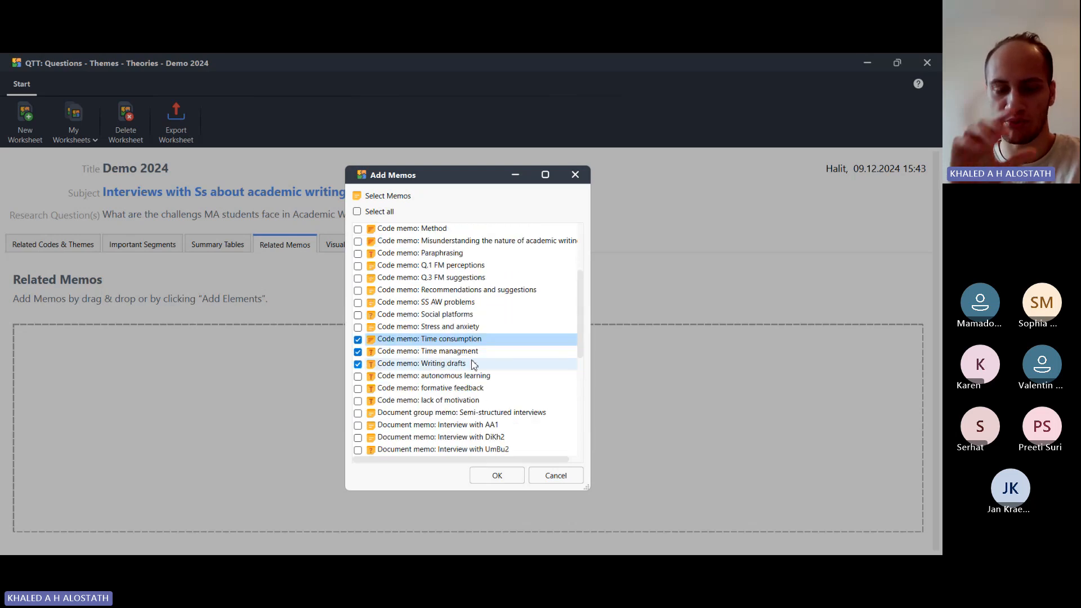
pyautogui.scroll(3, 473, 365)
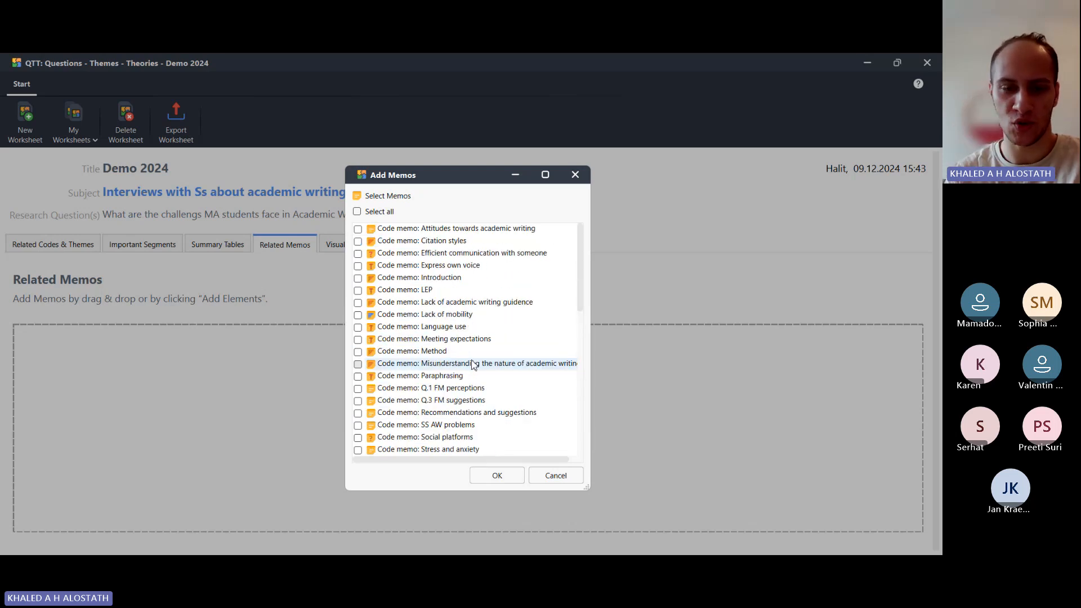
pyautogui.click(482, 475)
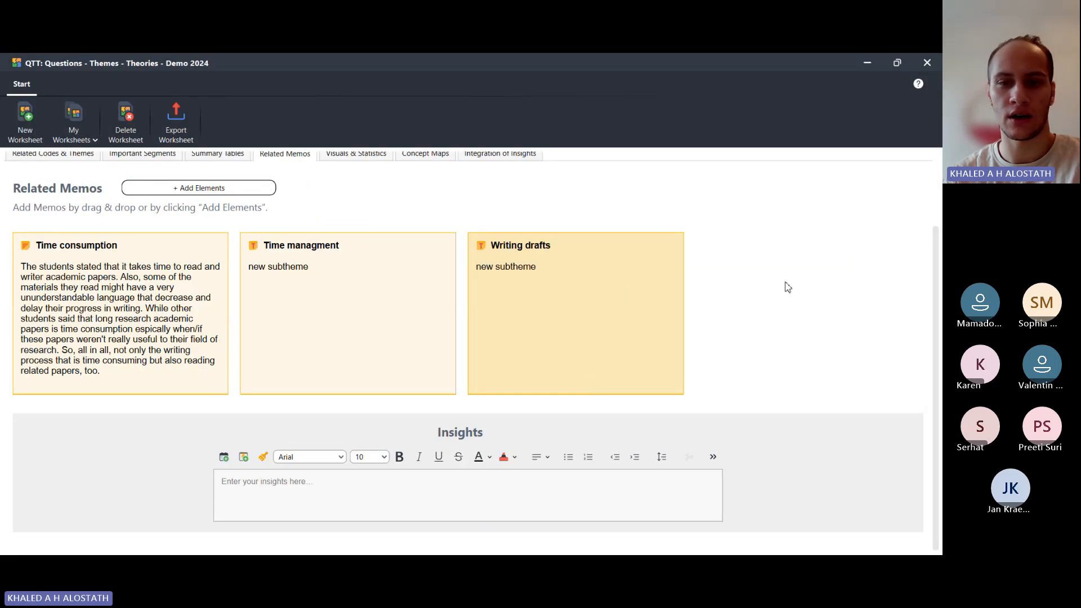
pyautogui.scroll(2, 784, 285)
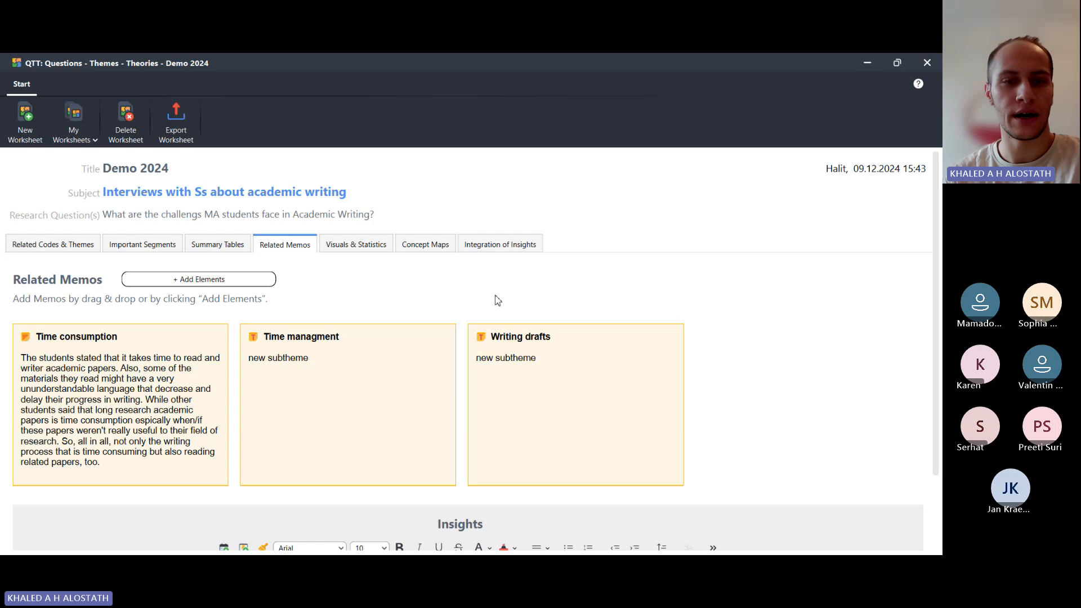
# View the worksheet's Visuals & Statistics section, and close the worksheet window to return to the project
pyautogui.click(354, 249)
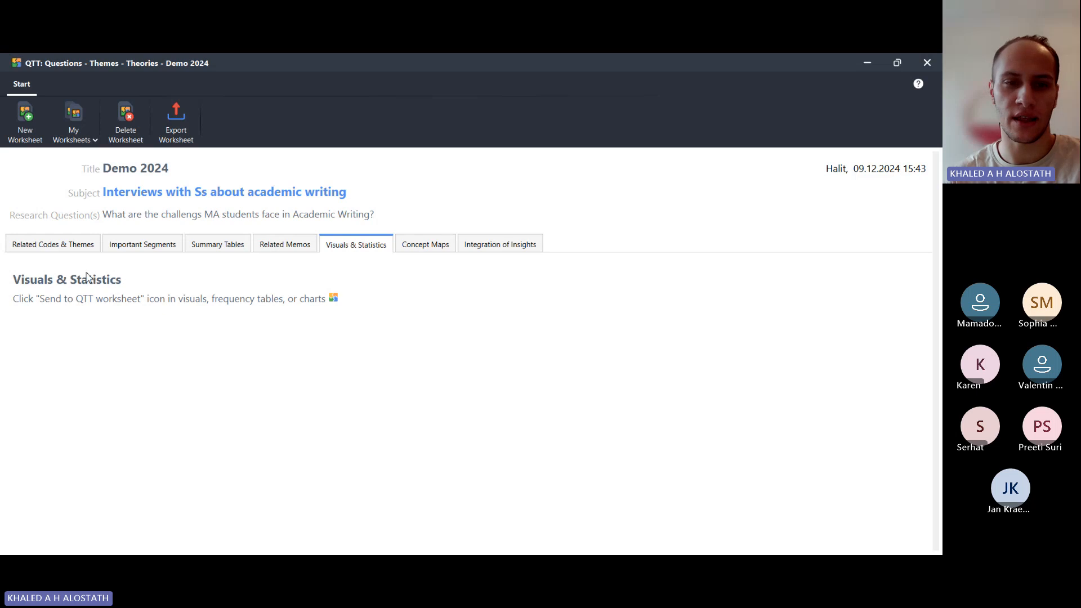
pyautogui.click(898, 63)
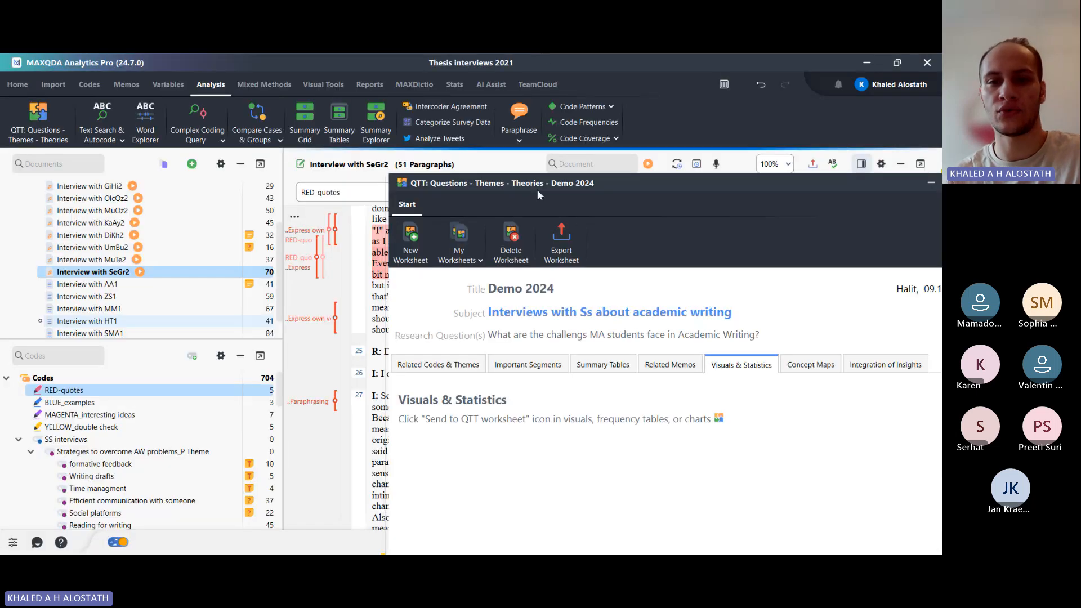
pyautogui.moveTo(534, 184); pyautogui.dragTo(200, 137)
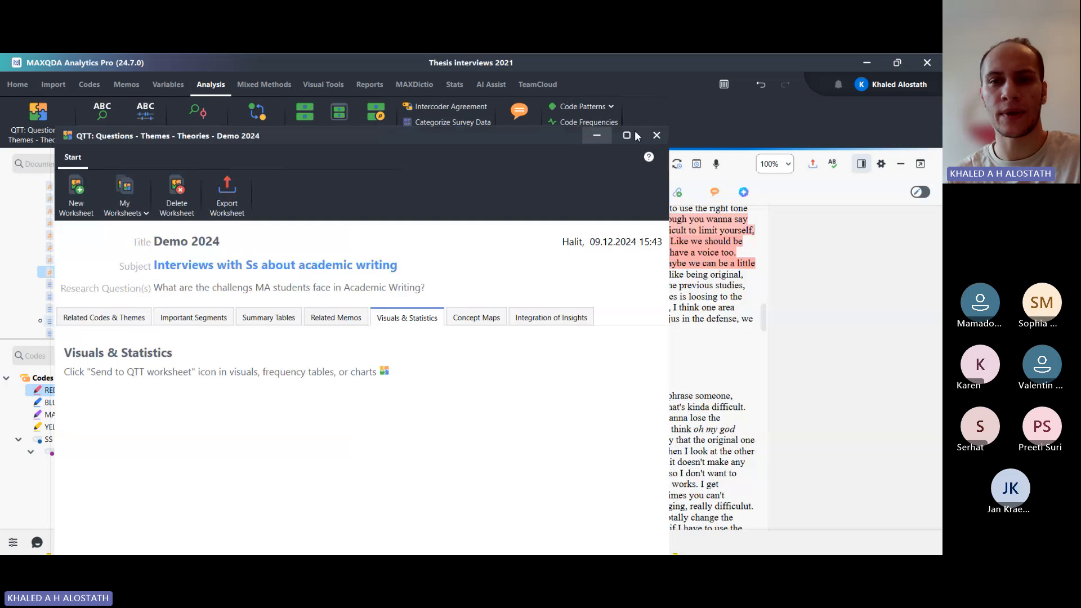
pyautogui.click(662, 135)
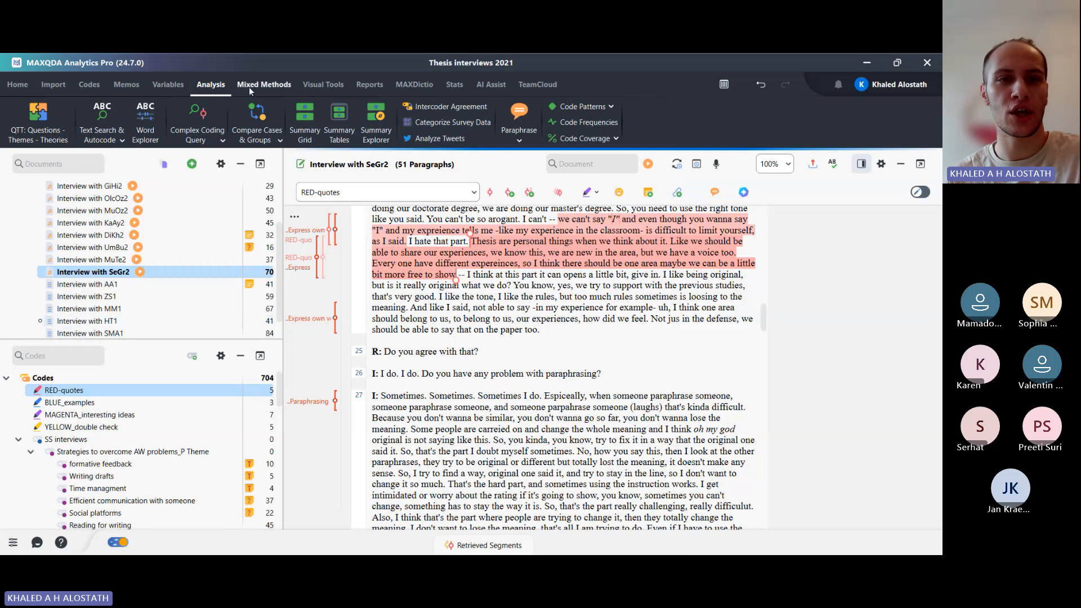
# Open the Code Map in MAXMaps and send it to the Demo 2024 QTT worksheet
pyautogui.click(319, 85)
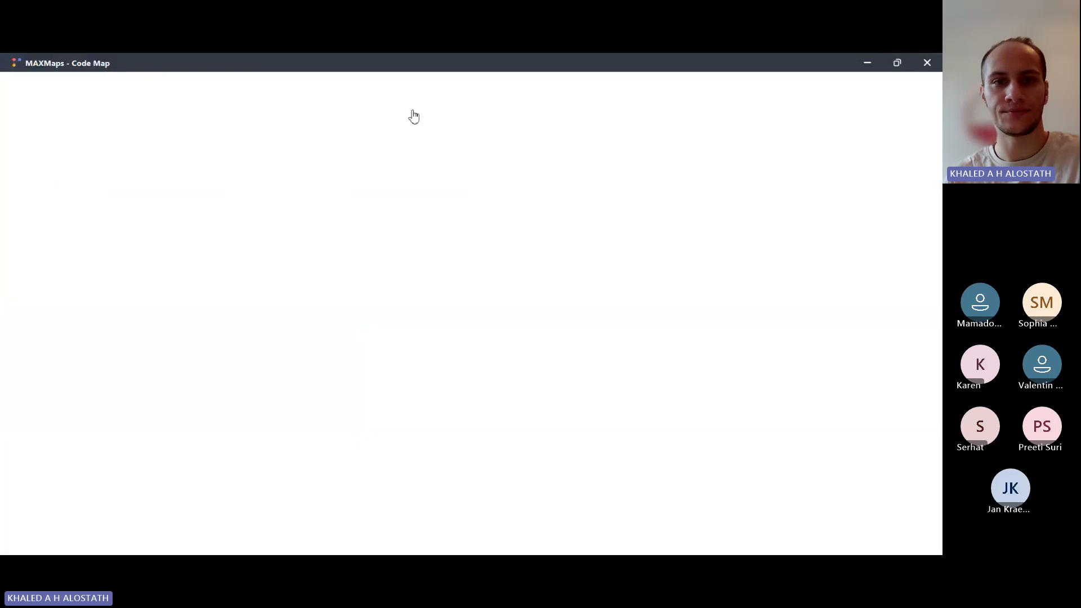
pyautogui.hotkey('alt', 'Tab')
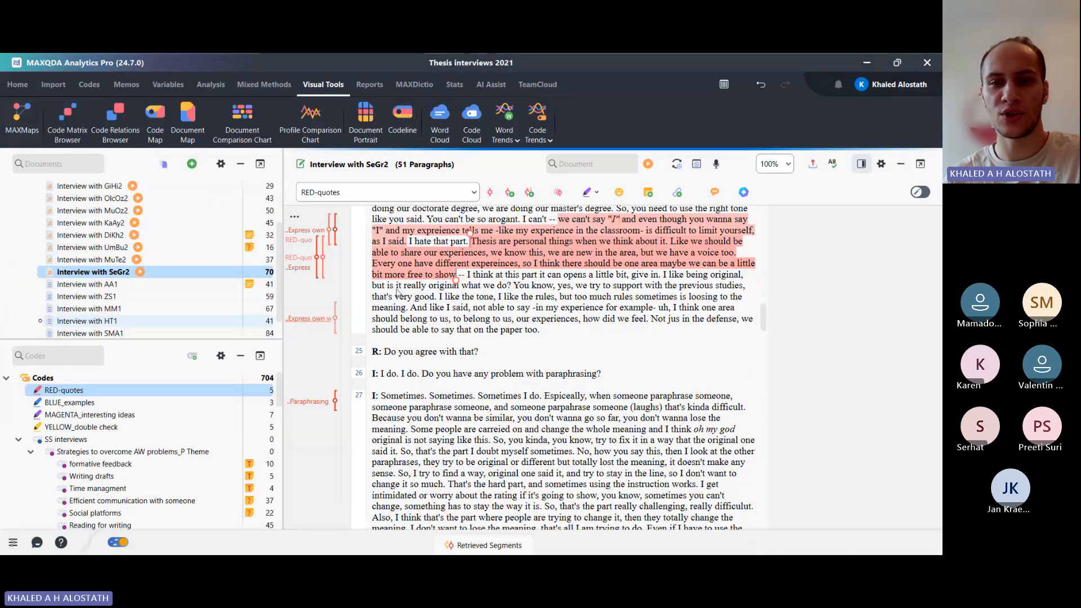
pyautogui.hotkey('alt', 'Tab')
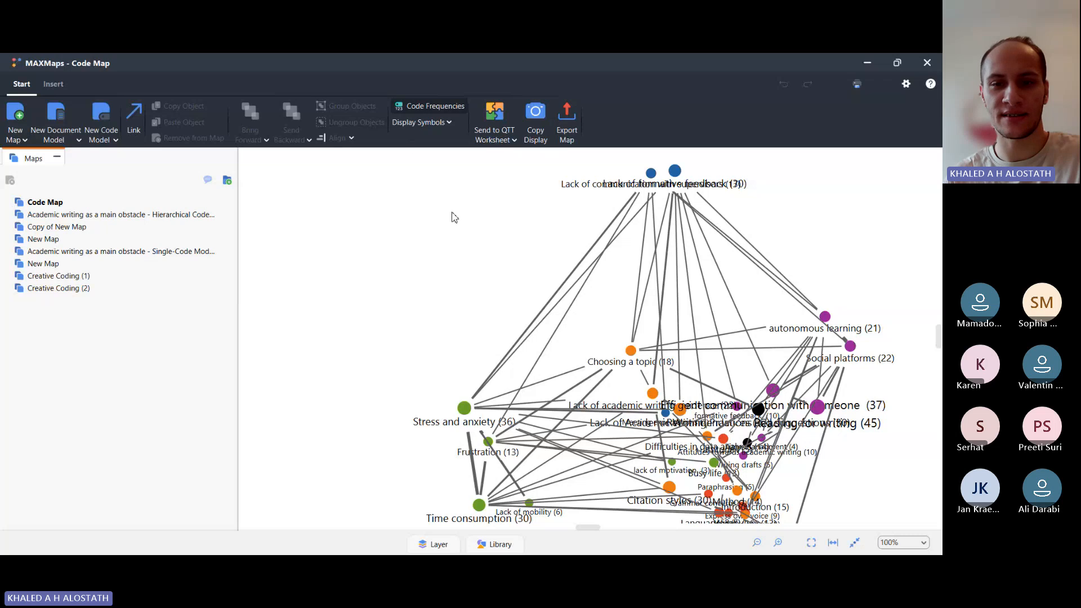
pyautogui.scroll(-1, 392, 276)
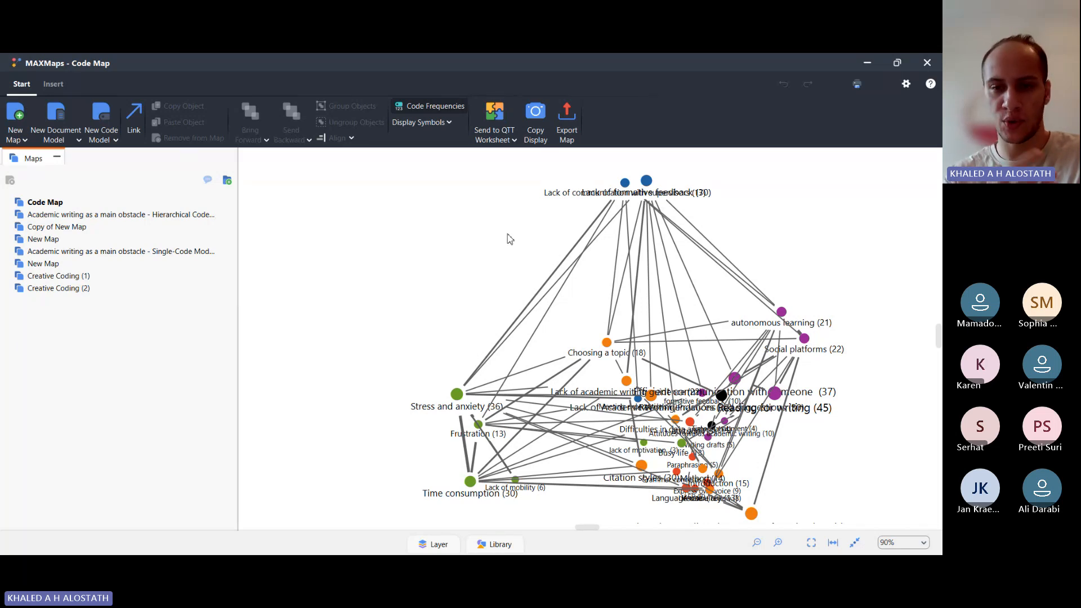
pyautogui.click(511, 143)
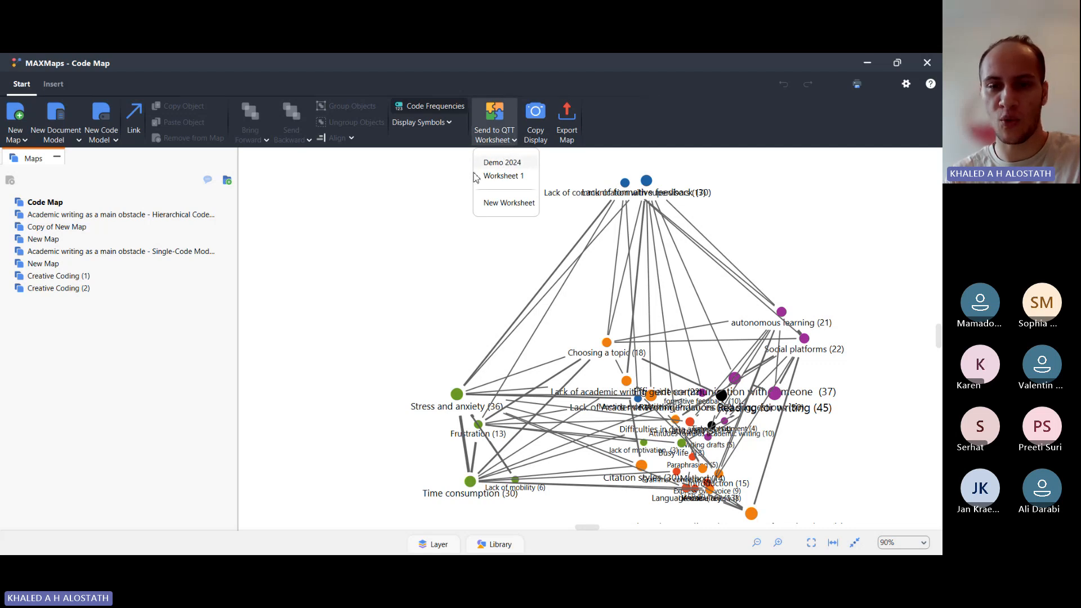
pyautogui.click(503, 164)
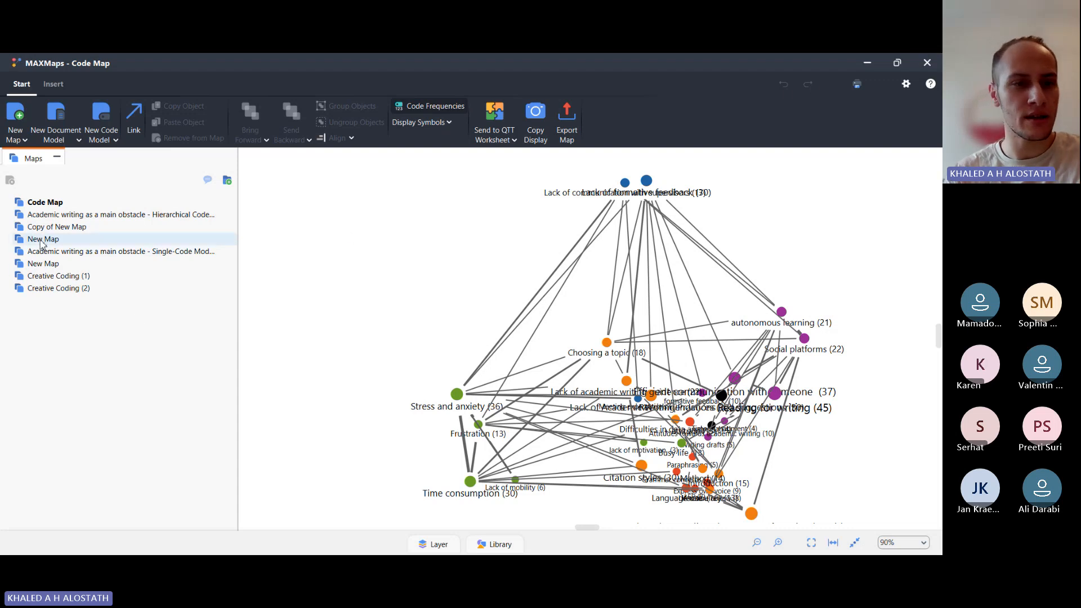
# Create a new blank map in MAXMaps, keeping the default name New Map
pyautogui.click(51, 139)
pyautogui.click(23, 141)
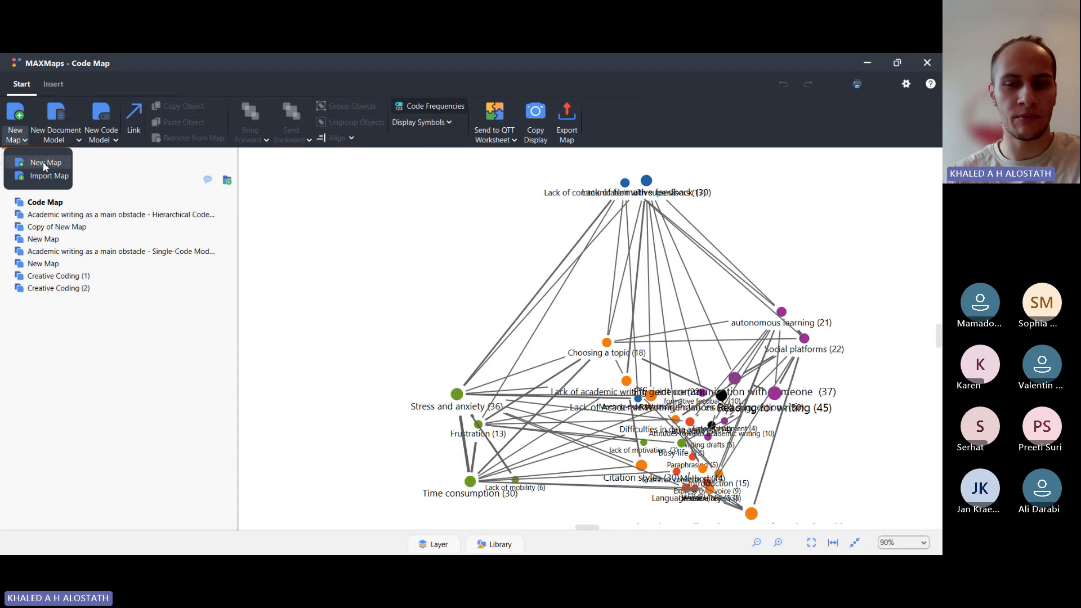
pyautogui.click(43, 162)
pyautogui.press('Return')
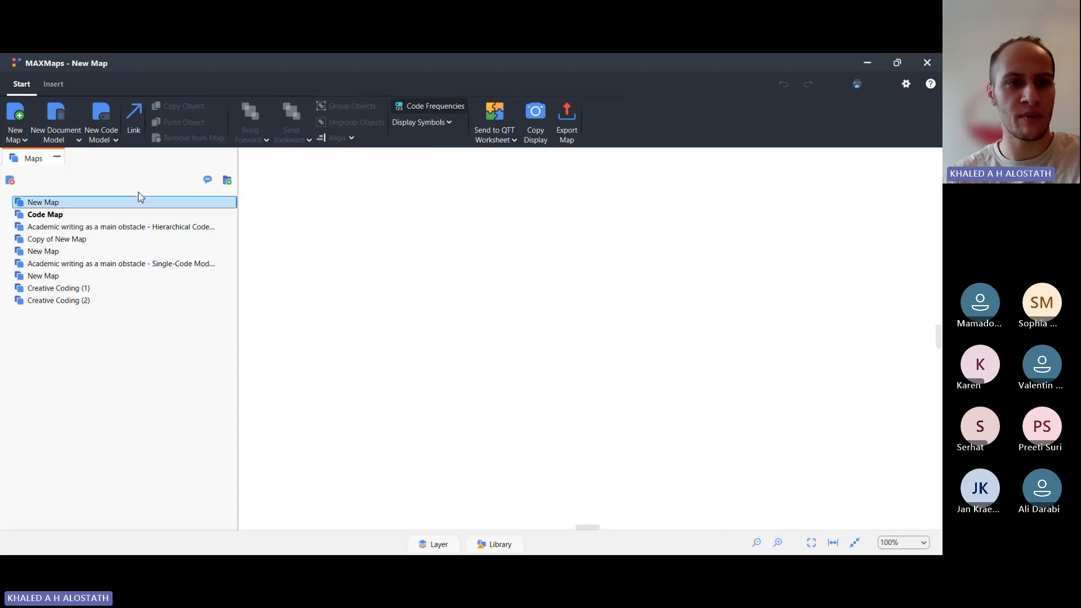
# Create a Two-Cases Model comparing Interview with SMA1 and Interview with ZS1, and use the resulting model as a map
pyautogui.click(71, 142)
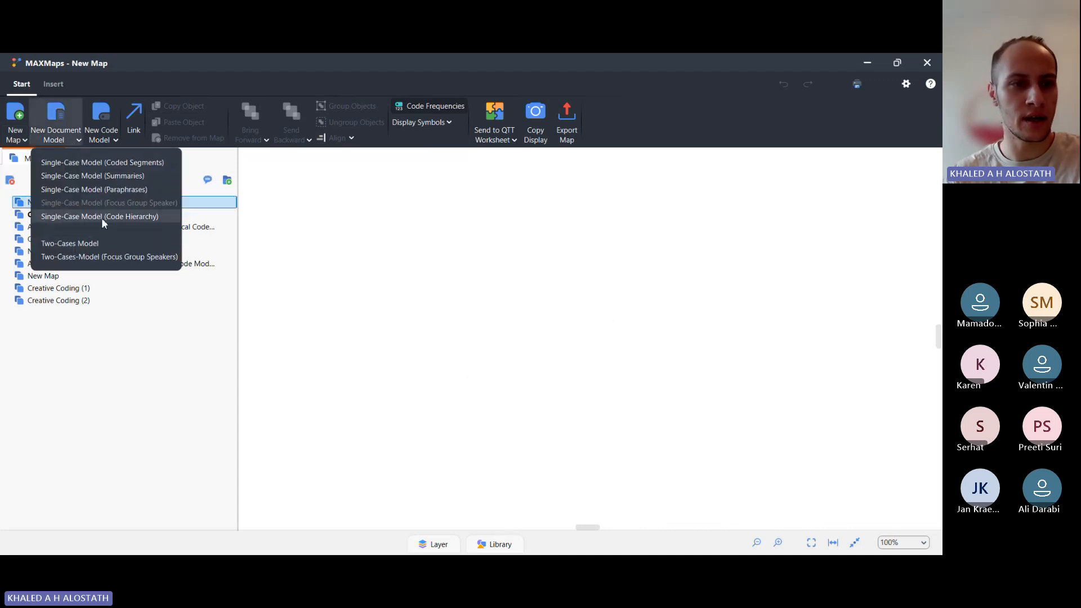
pyautogui.click(100, 246)
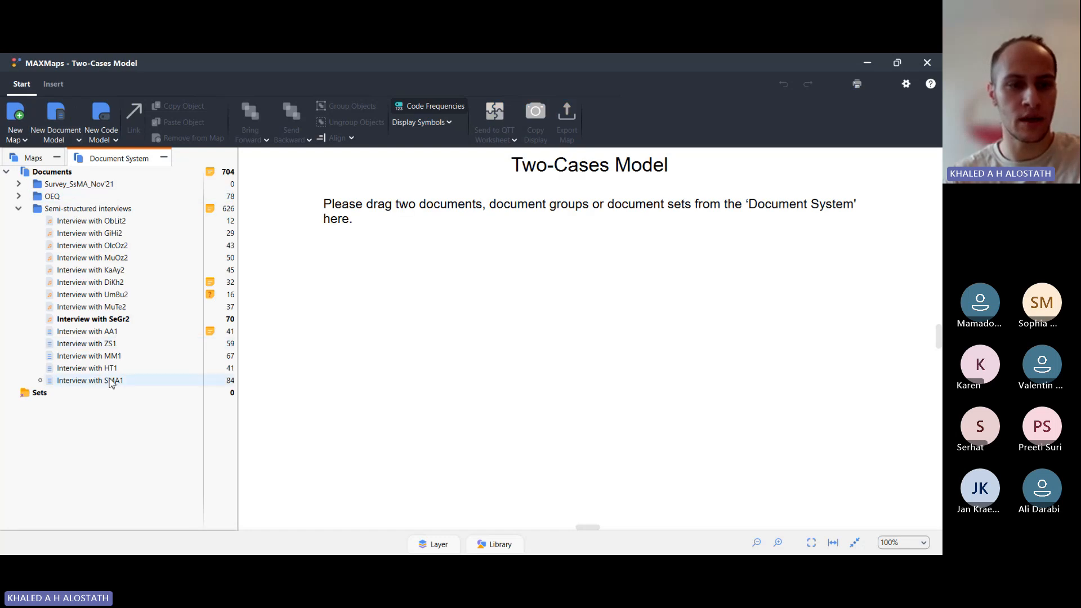
pyautogui.moveTo(111, 383); pyautogui.dragTo(453, 371)
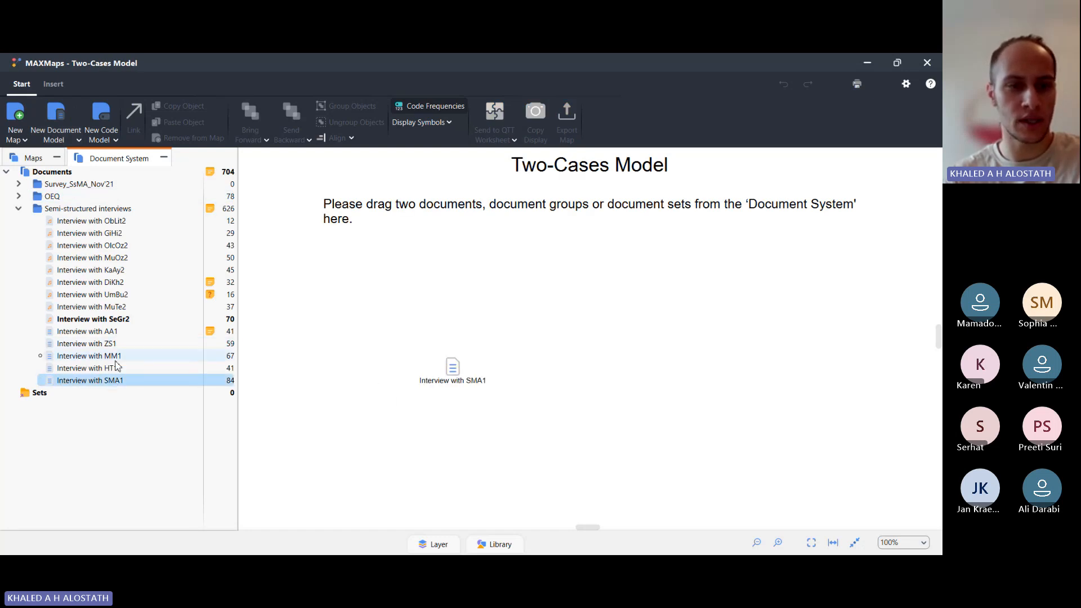
pyautogui.moveTo(113, 344); pyautogui.dragTo(727, 345)
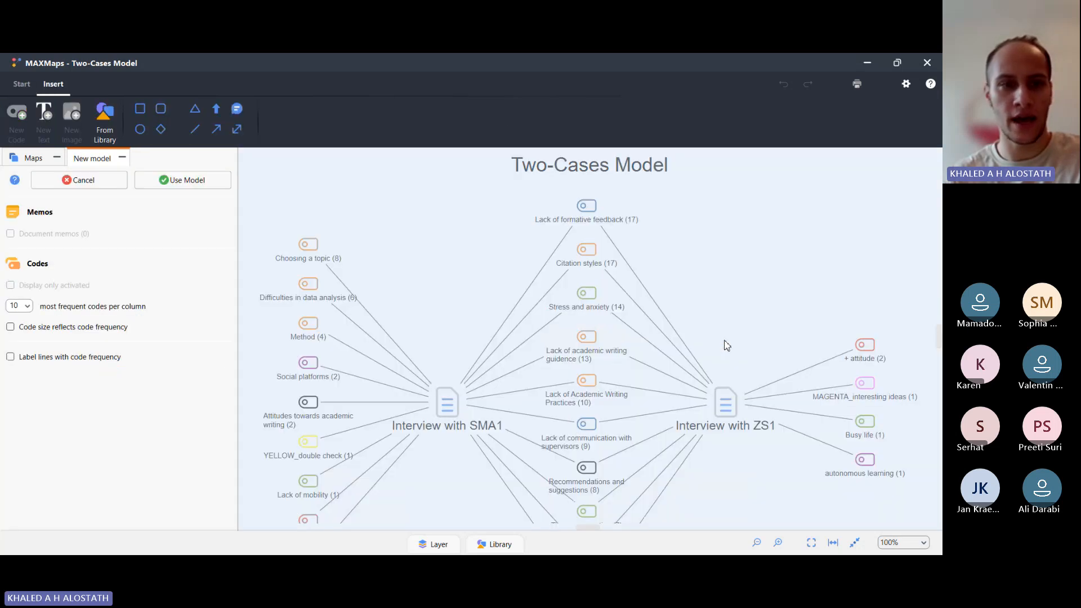
pyautogui.click(169, 182)
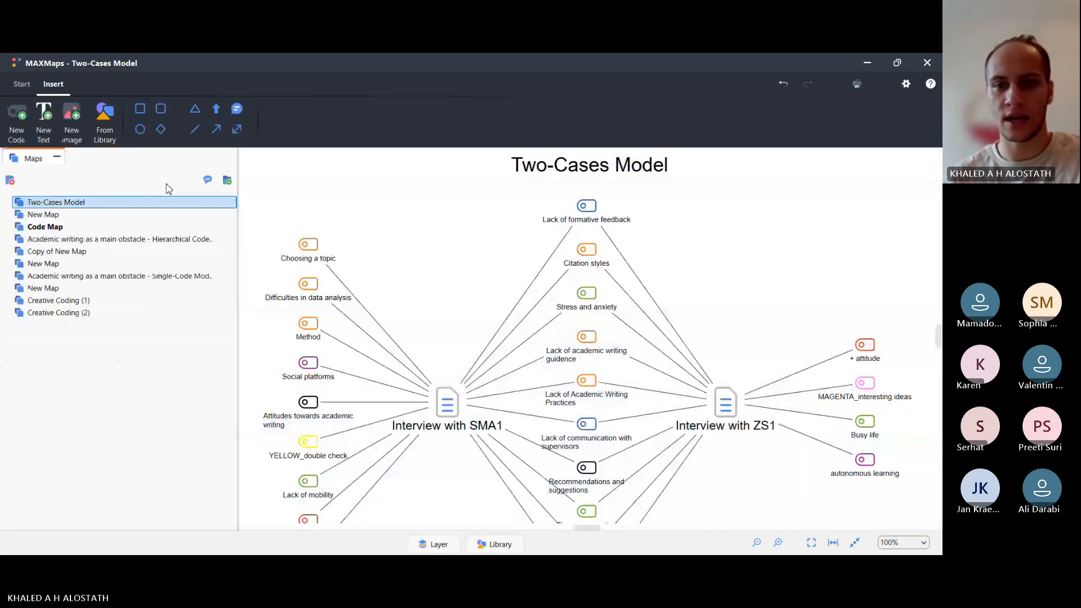
# Send the Two-Cases Model map to the Demo 2024 QTT worksheet and close MAXMaps
pyautogui.scroll(-1, 665, 273)
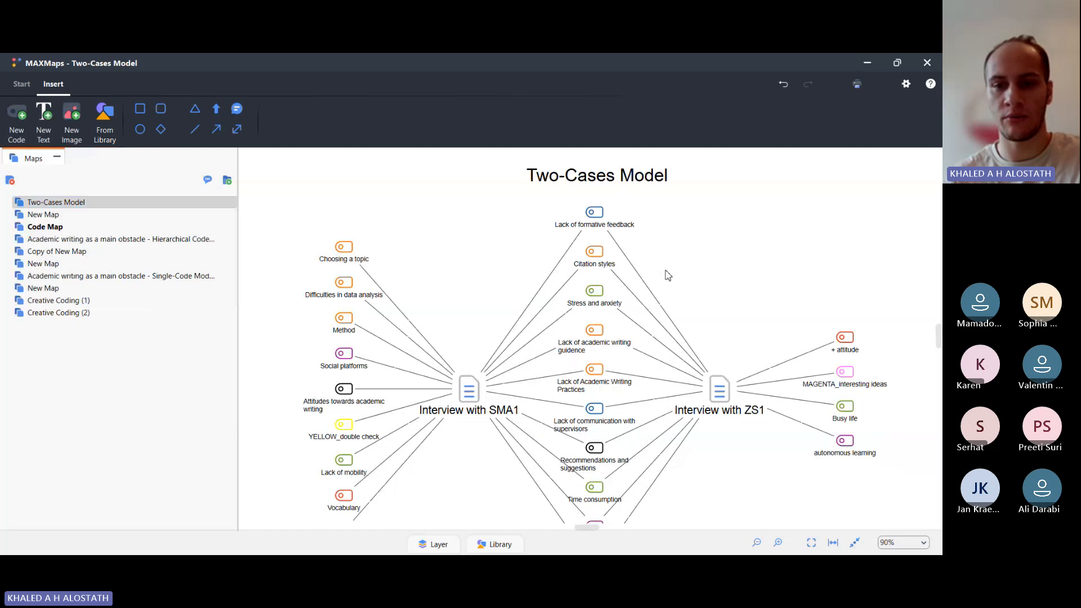
pyautogui.scroll(-2, 722, 268)
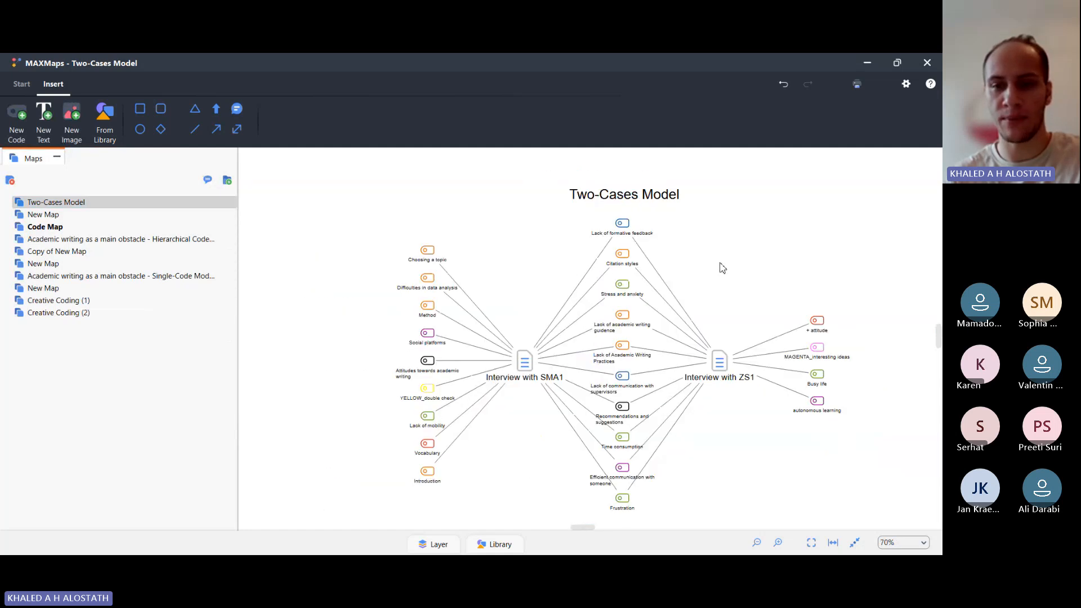
pyautogui.hscroll(5, 728, 268)
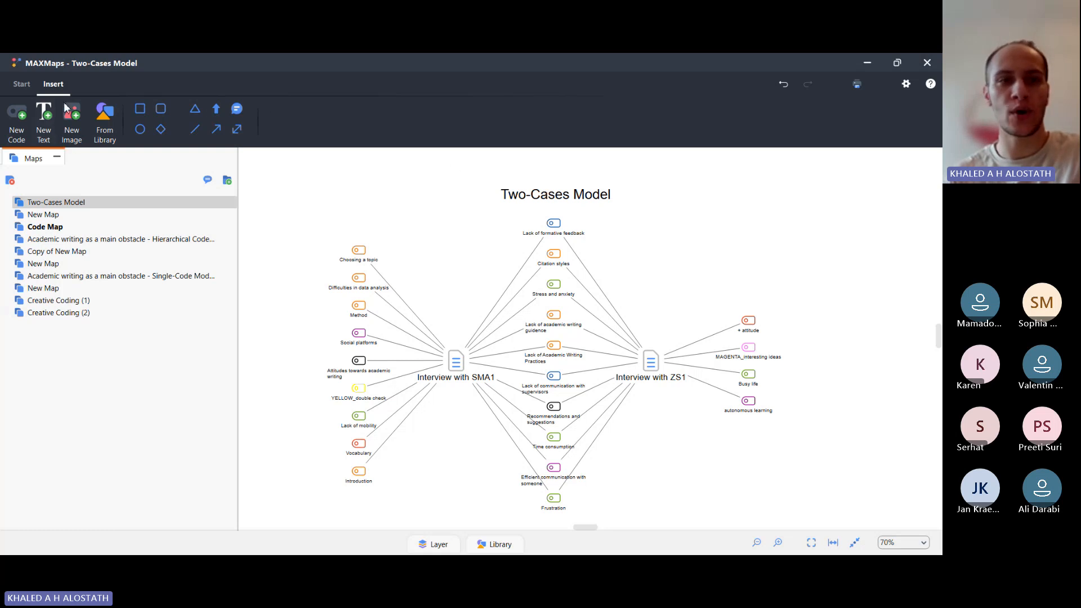
pyautogui.click(21, 83)
pyautogui.click(501, 139)
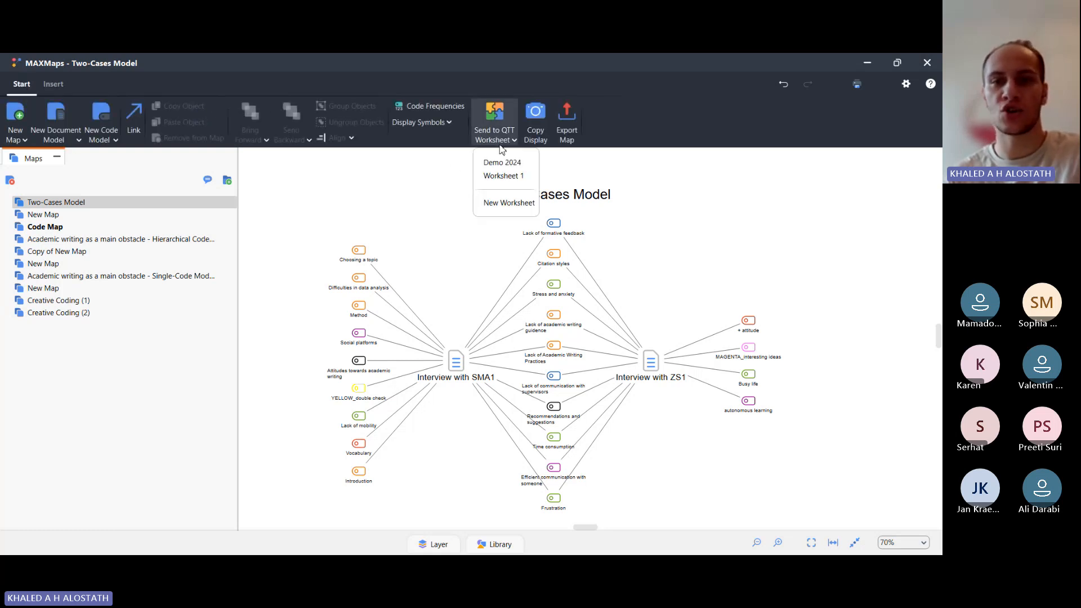
pyautogui.click(504, 164)
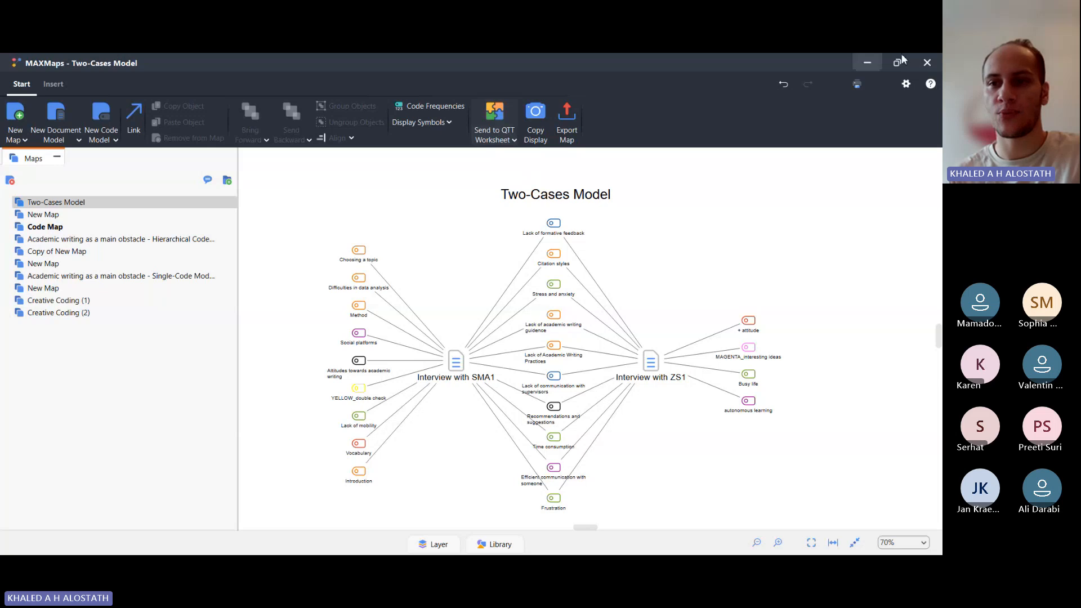
pyautogui.click(933, 65)
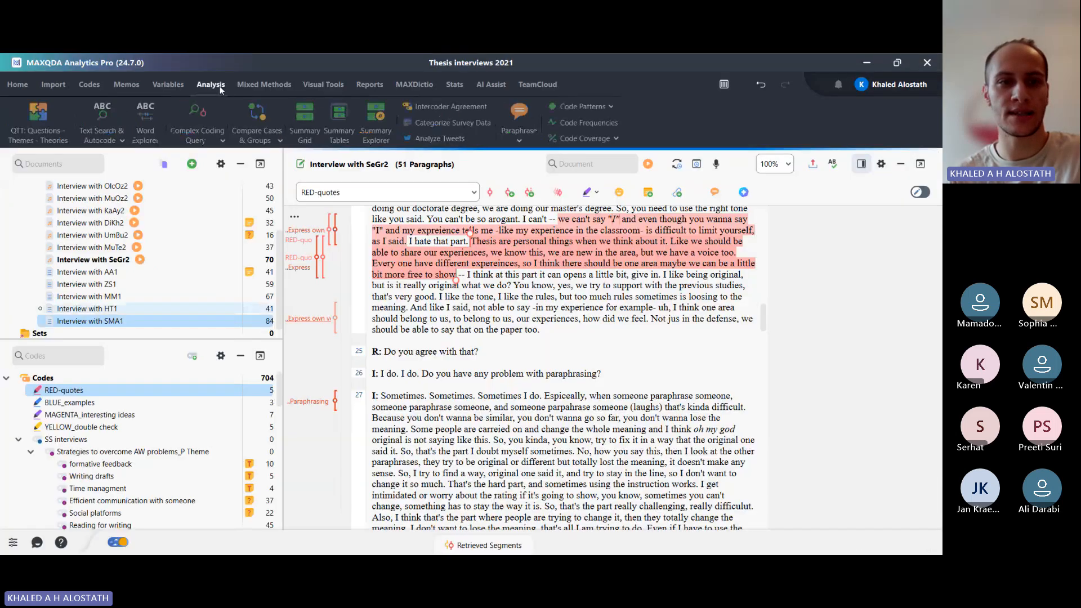
# Open the Demo 2024 QTT worksheet full-size and examine the maps in its Concept Maps section
pyautogui.click(32, 117)
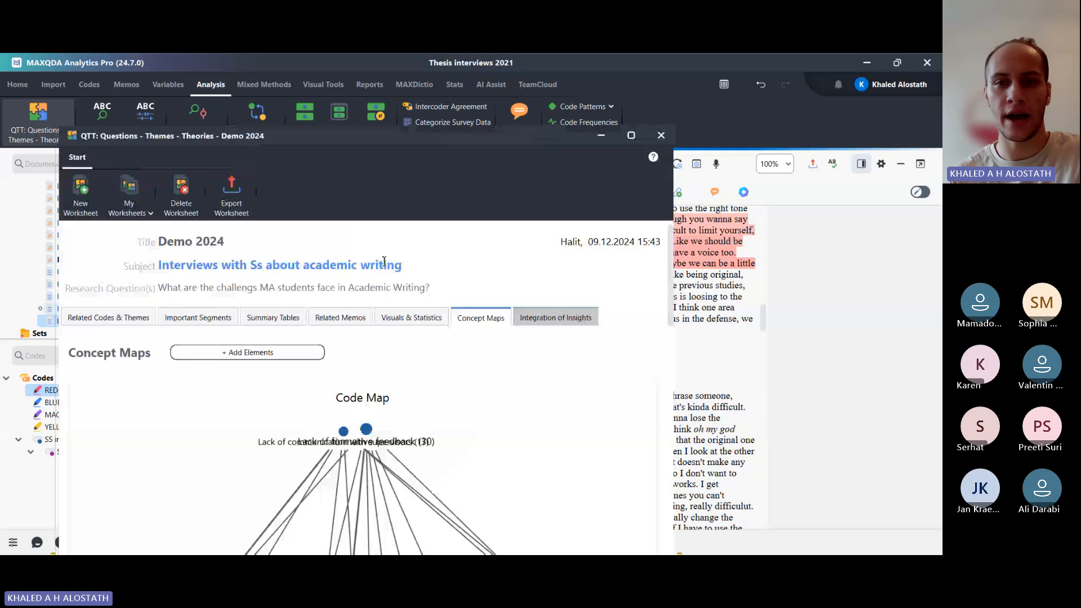
pyautogui.click(631, 136)
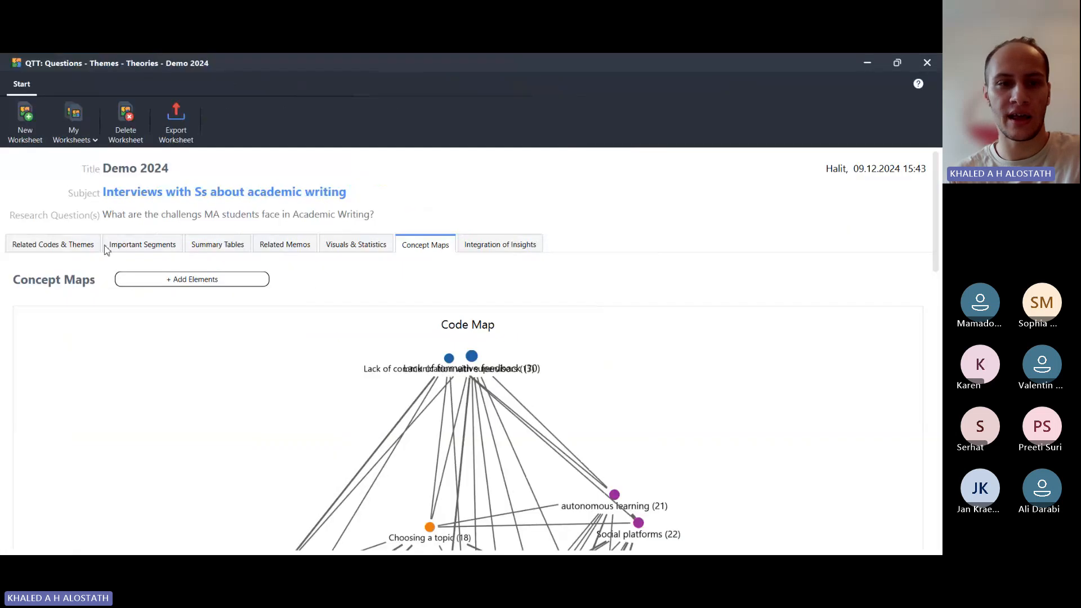
pyautogui.scroll(-2, 265, 379)
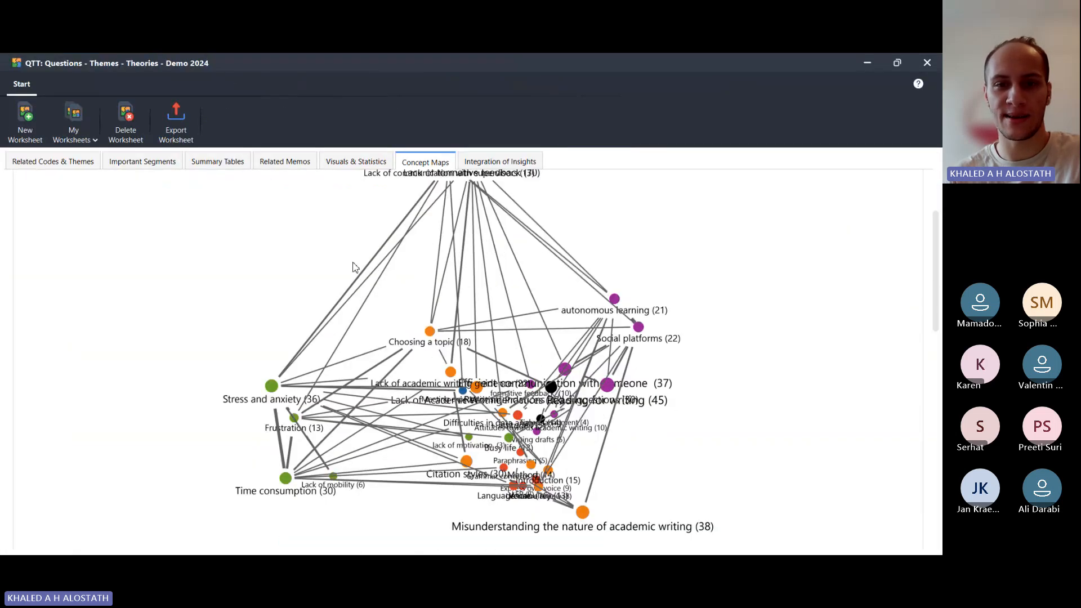
pyautogui.scroll(-6, 220, 306)
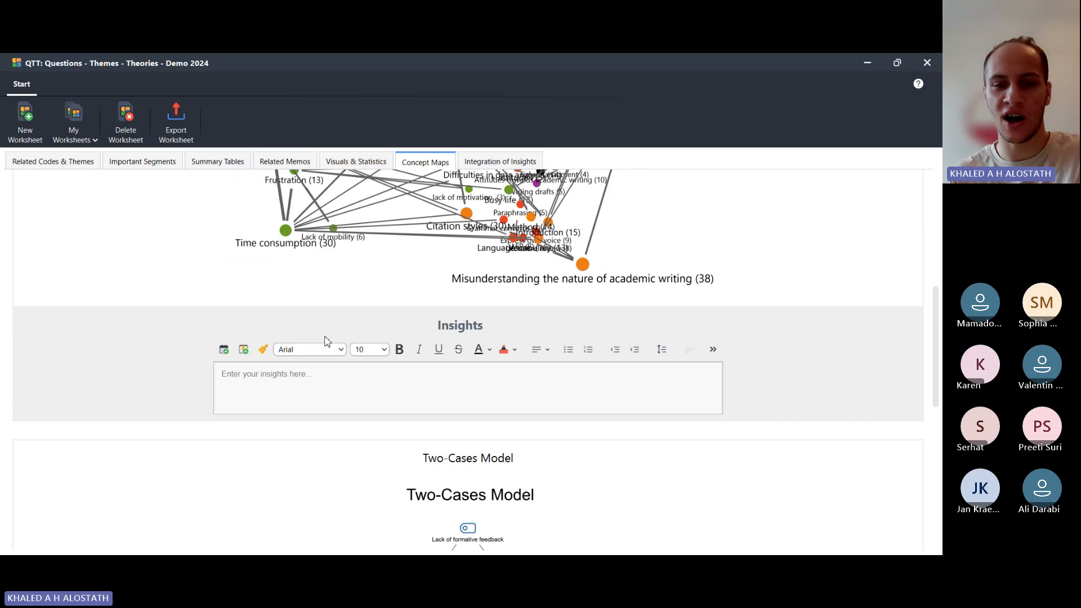
pyautogui.scroll(5, 267, 398)
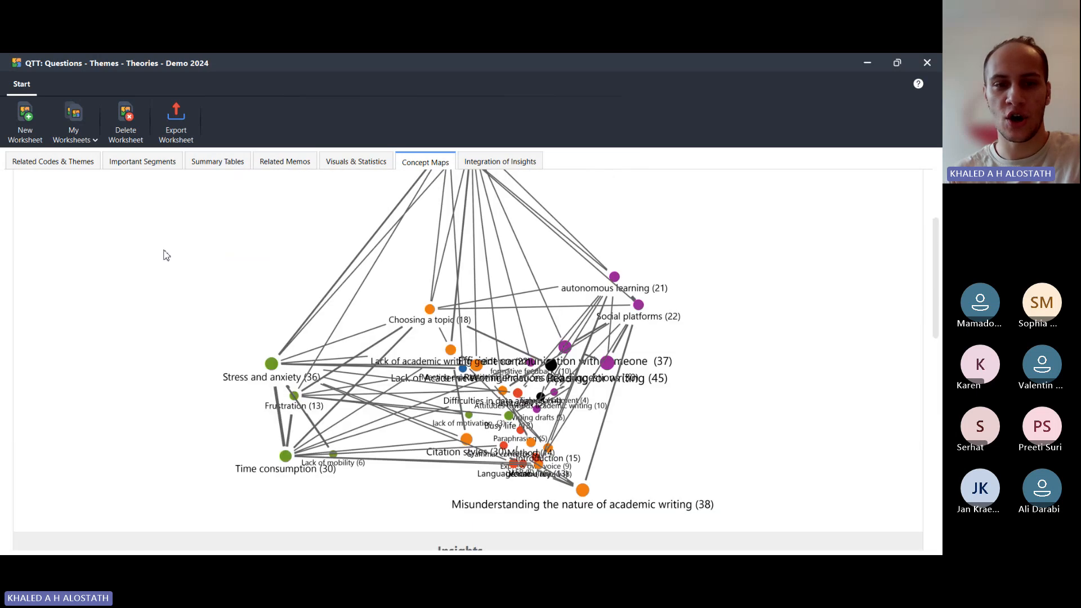
pyautogui.scroll(8, 164, 253)
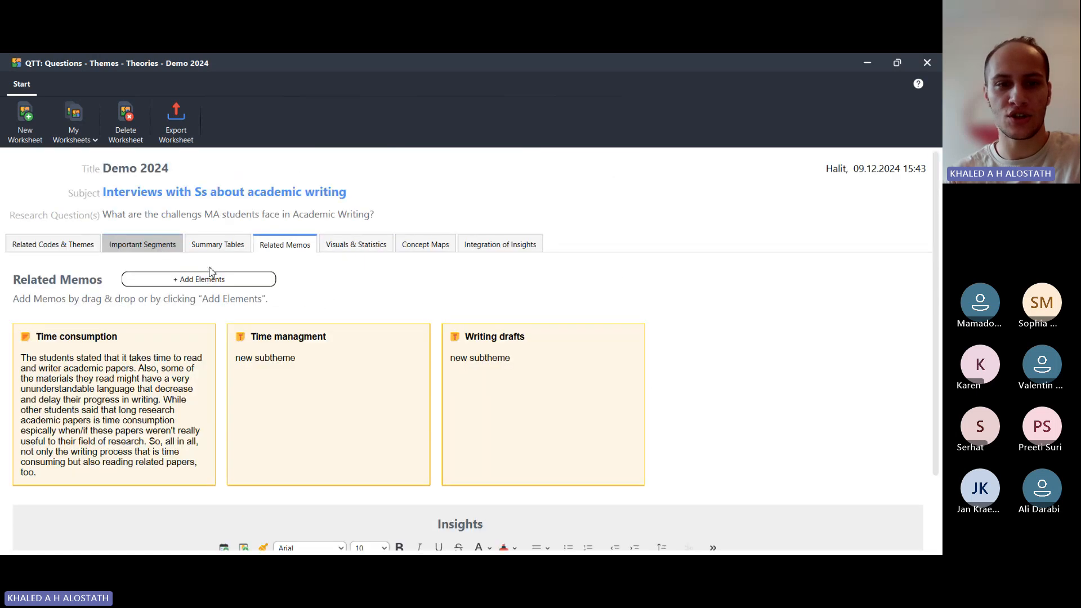
# View the worksheet's Important Segments and Visuals & Statistics sections, and return to the project to look over its visual tools
pyautogui.click(168, 244)
pyautogui.click(351, 244)
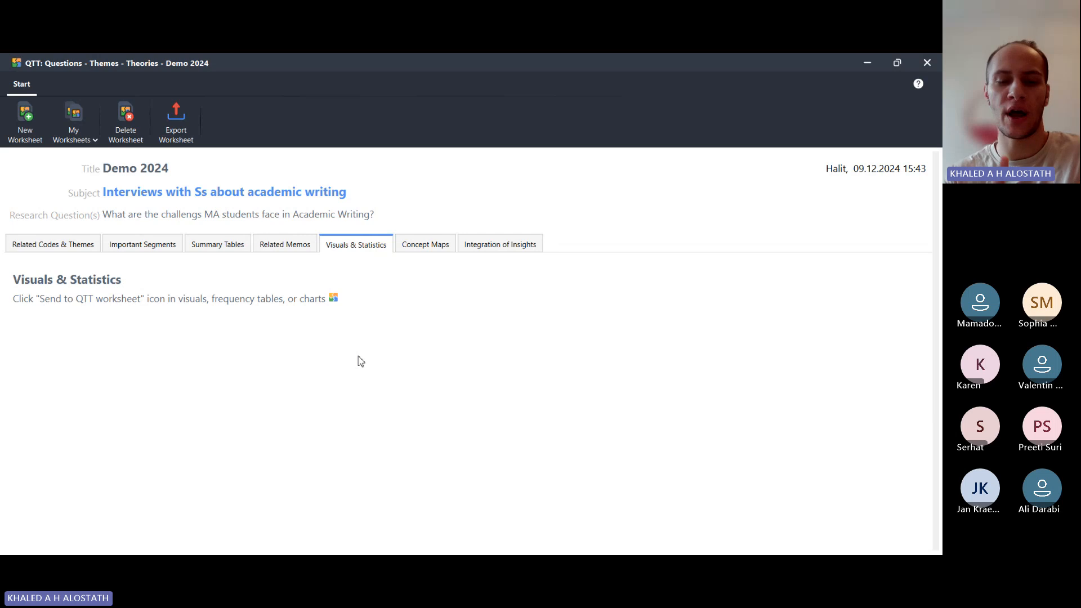
pyautogui.click(927, 62)
pyautogui.click(317, 85)
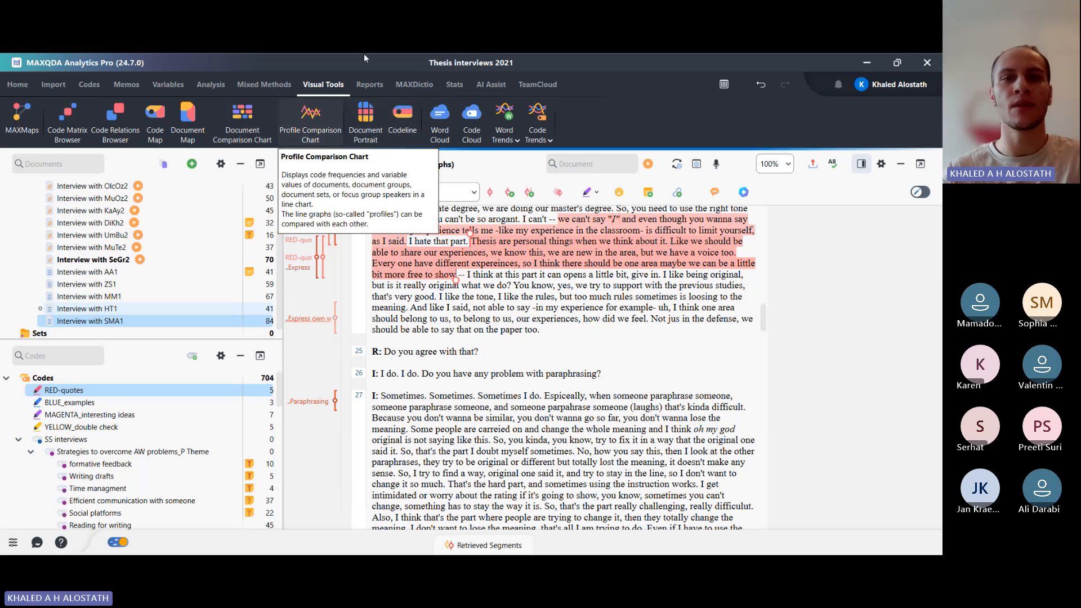
# Open the statistics module for the project and review the frequency tables and charts in its output
pyautogui.click(455, 85)
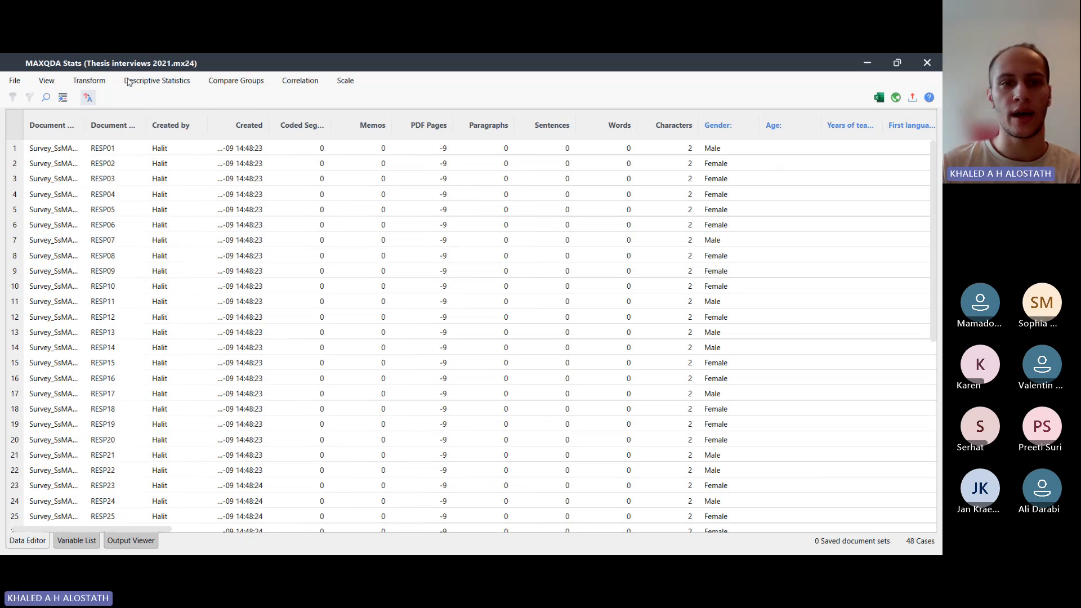
pyautogui.click(124, 541)
pyautogui.scroll(-5, 687, 289)
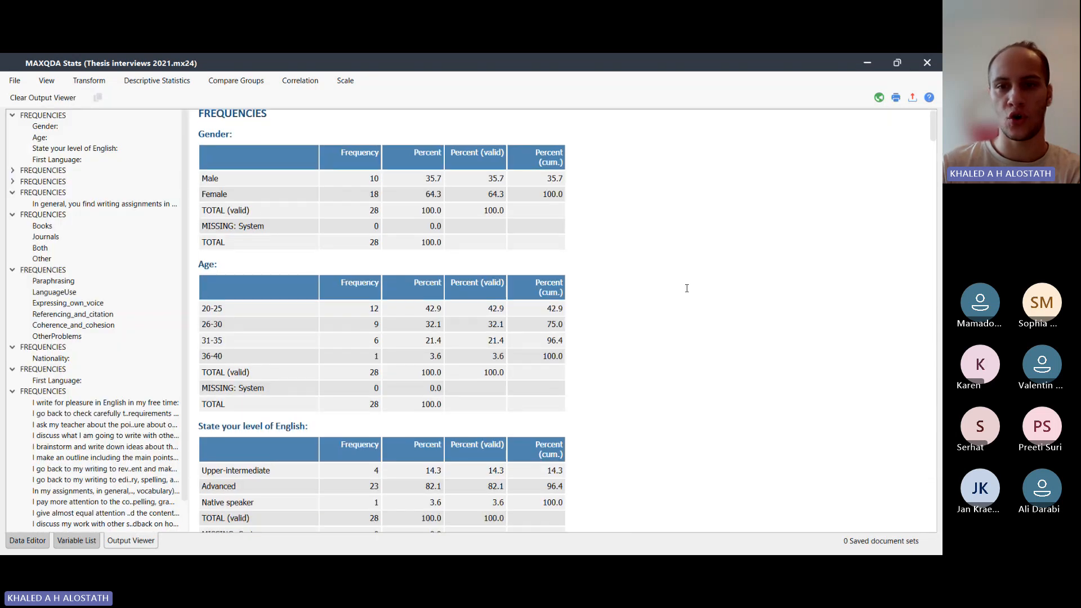
pyautogui.scroll(-12, 643, 196)
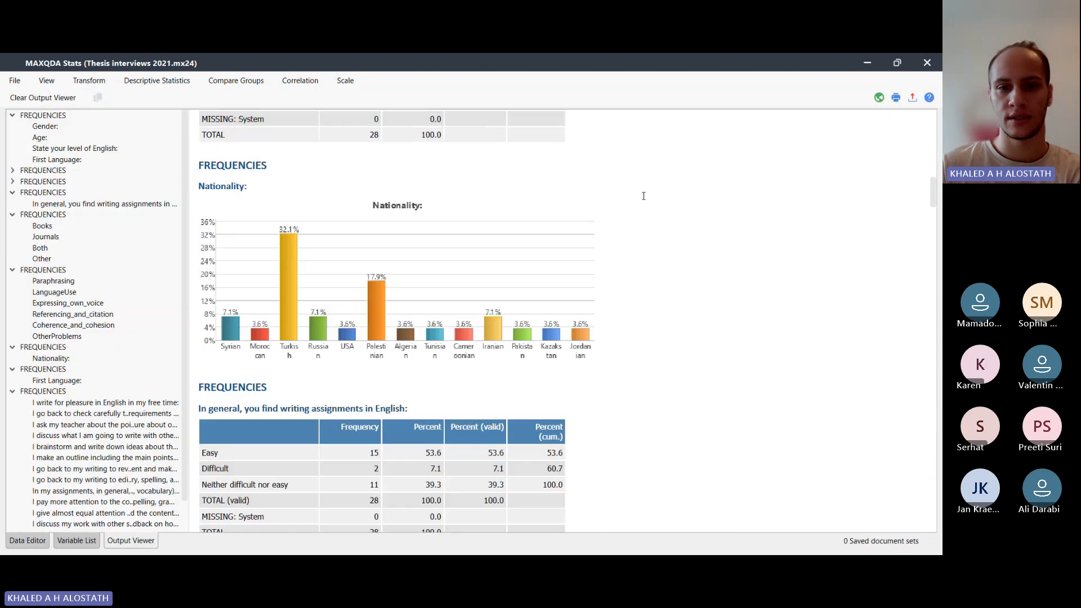
pyautogui.scroll(-20, 646, 386)
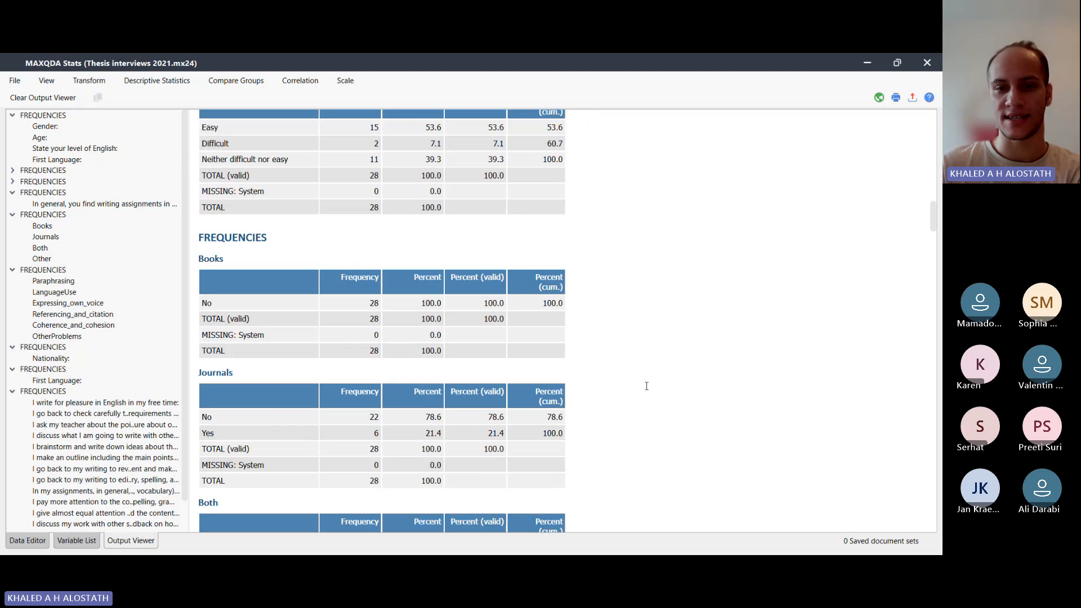
pyautogui.scroll(-20, 646, 385)
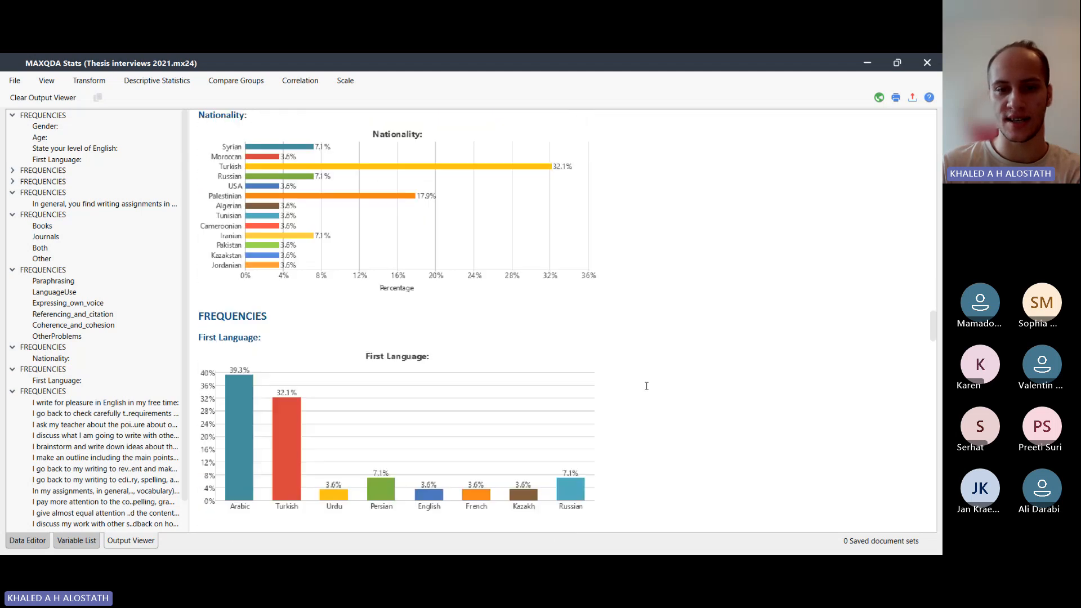
pyautogui.scroll(-20, 646, 385)
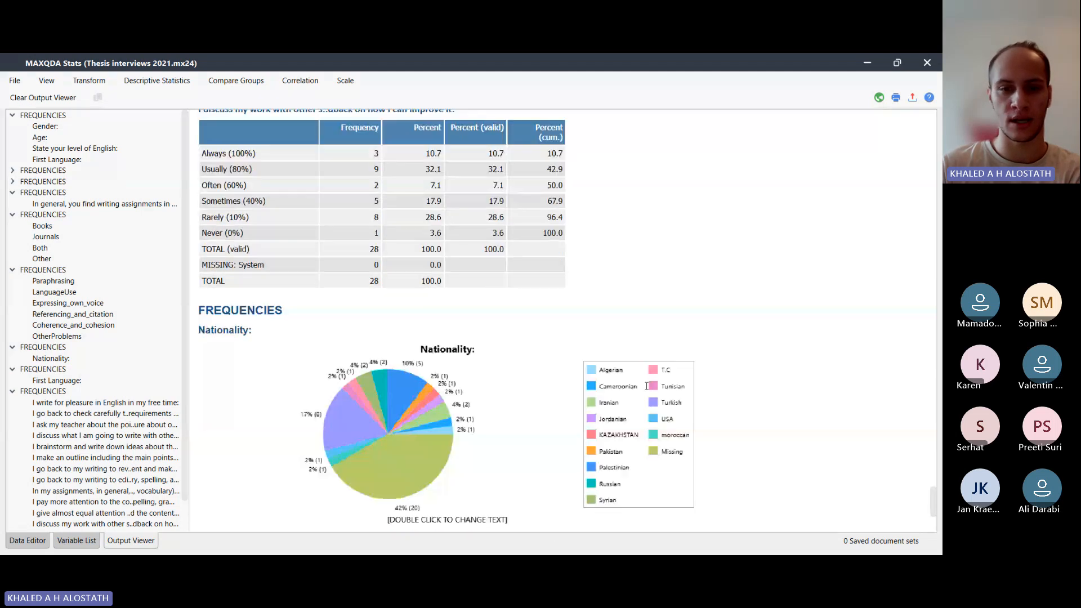
pyautogui.scroll(11, 646, 385)
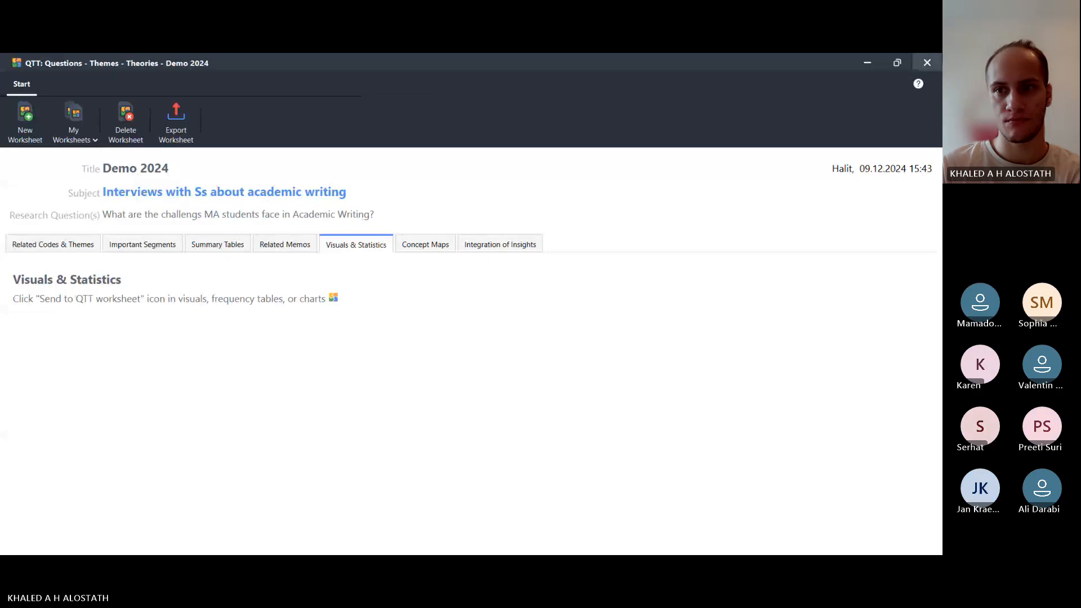
# Reopen the Demo 2024 QTT worksheet and check its Integration of Insights and Visuals & Statistics sections
pyautogui.click(928, 62)
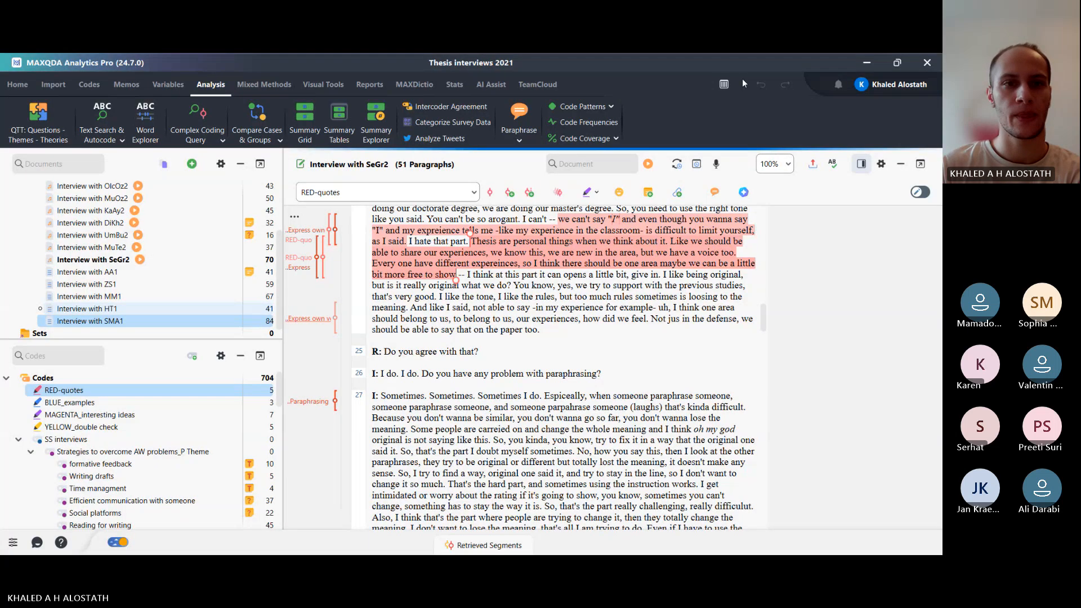
pyautogui.click(33, 117)
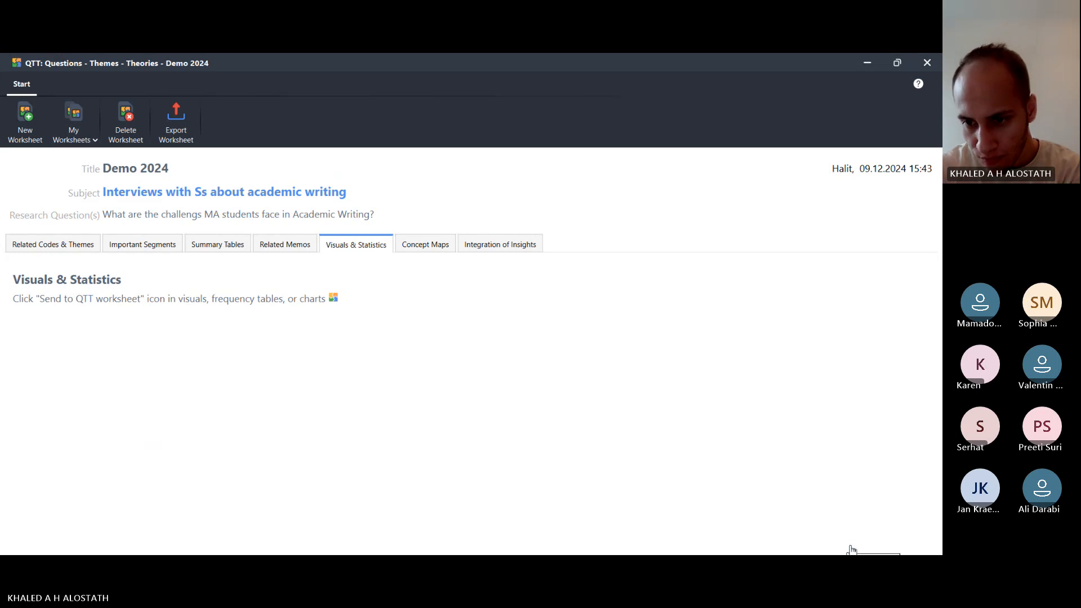
pyautogui.click(505, 241)
pyautogui.click(351, 247)
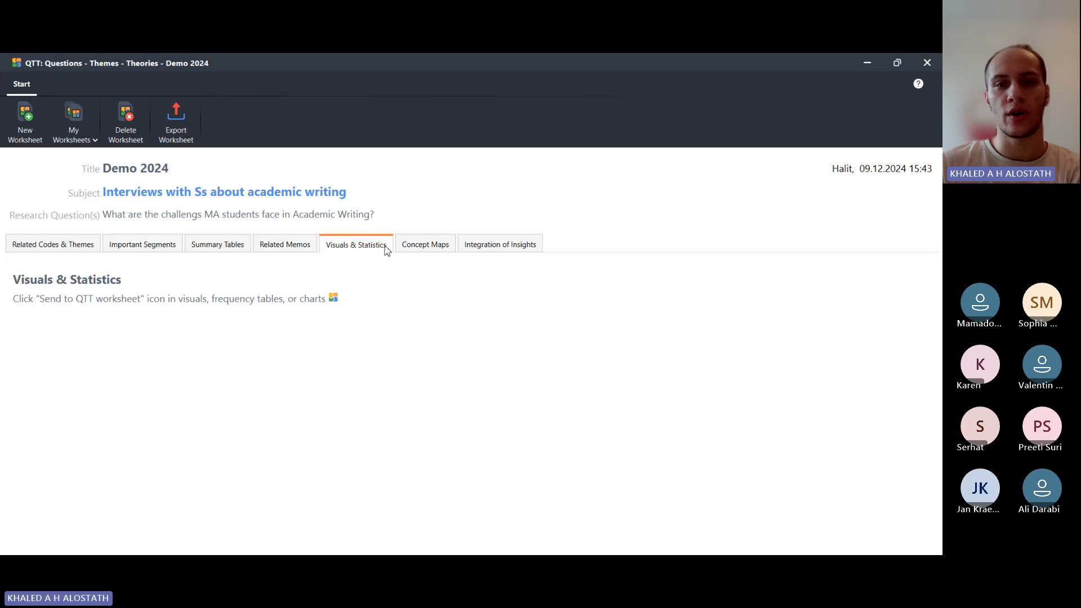
# Examine the Code Map stored among the worksheet's concept maps, down to its insights area
pyautogui.click(425, 246)
pyautogui.scroll(-2, 647, 375)
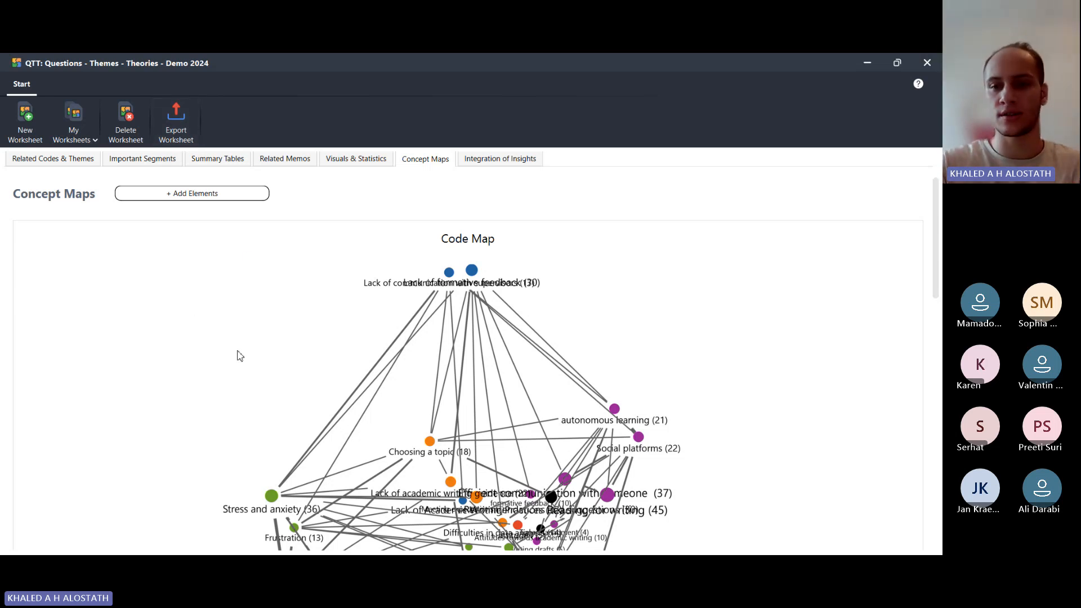
pyautogui.scroll(-2, 240, 356)
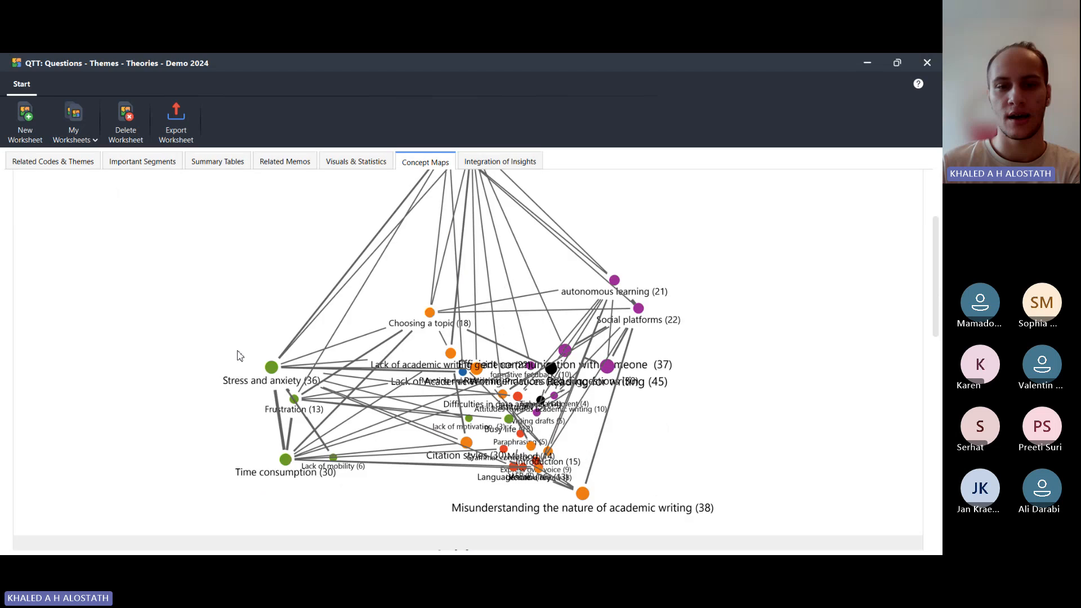
pyautogui.scroll(-1, 292, 338)
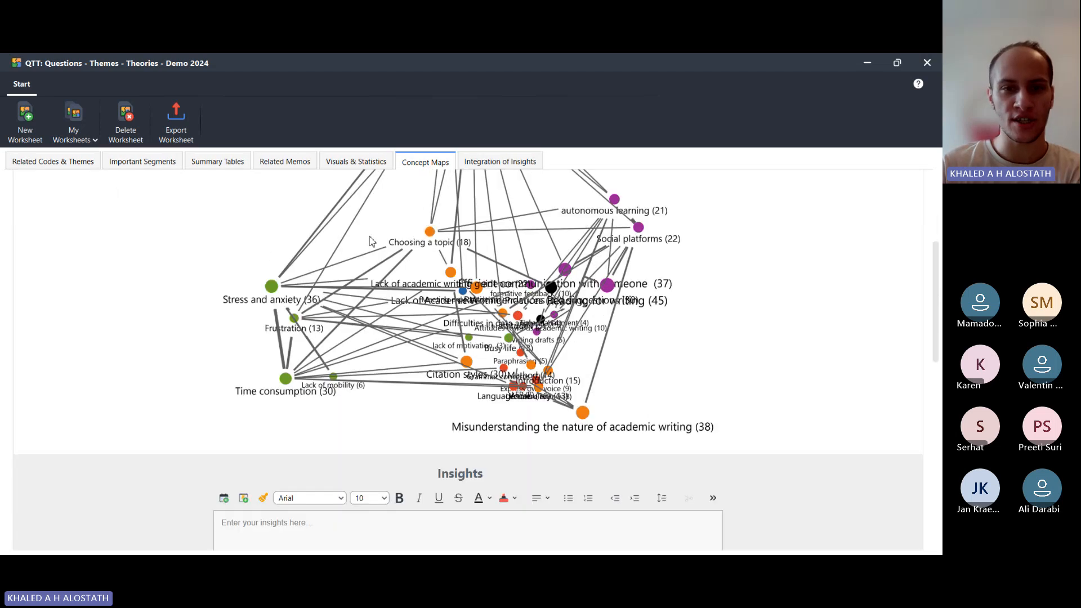
pyautogui.scroll(-1, 465, 437)
pyautogui.scroll(-1, 465, 436)
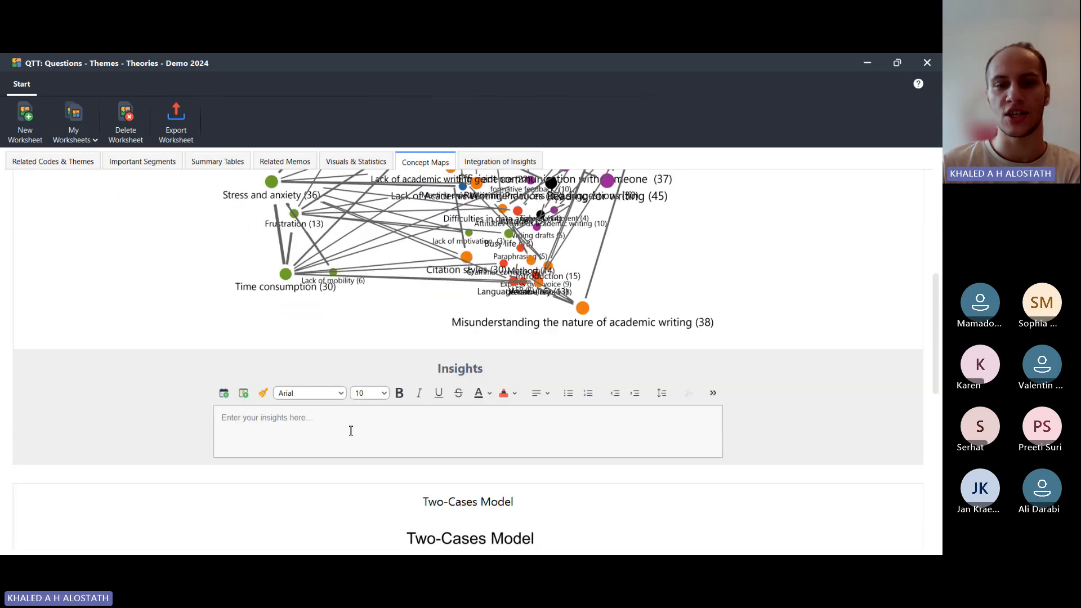
# Inspect the Code Map's insights field and its line spacing options without changing them
pyautogui.click(350, 431)
pyautogui.click(178, 280)
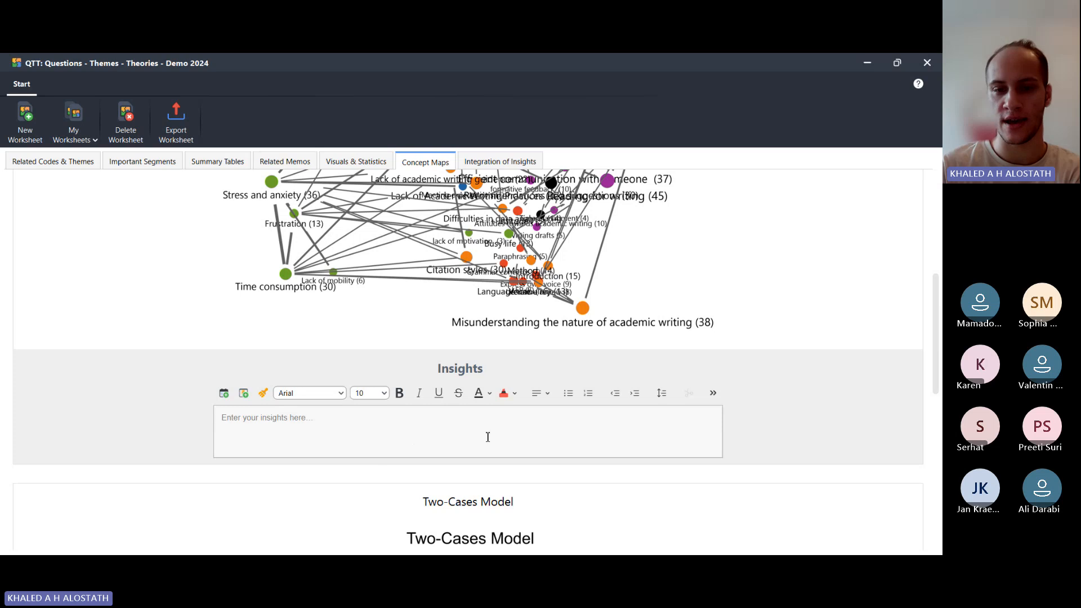
pyautogui.click(662, 393)
pyautogui.click(714, 393)
pyautogui.click(661, 393)
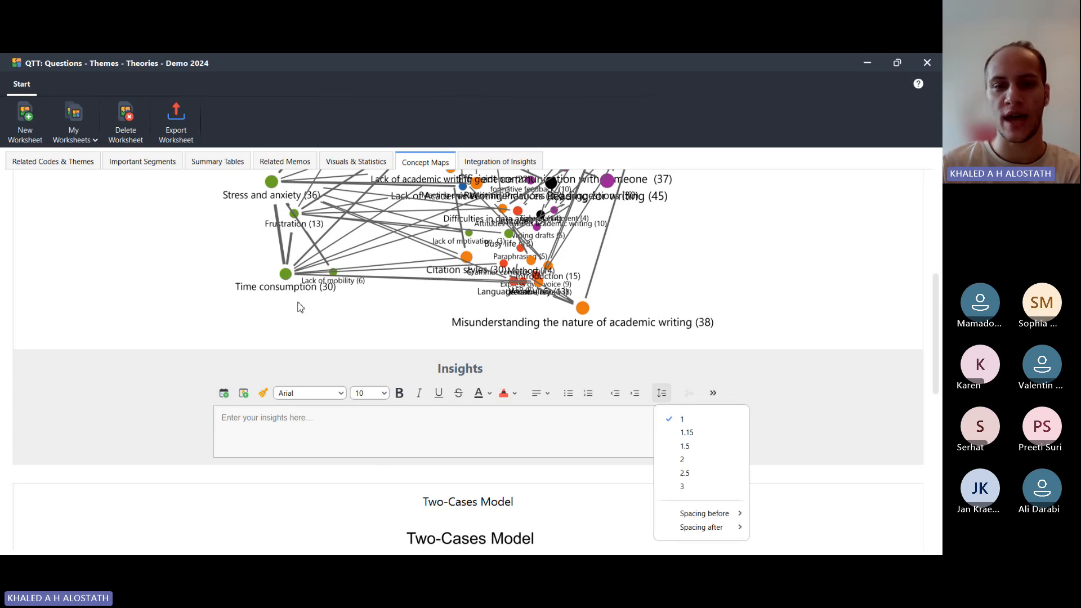
pyautogui.click(121, 242)
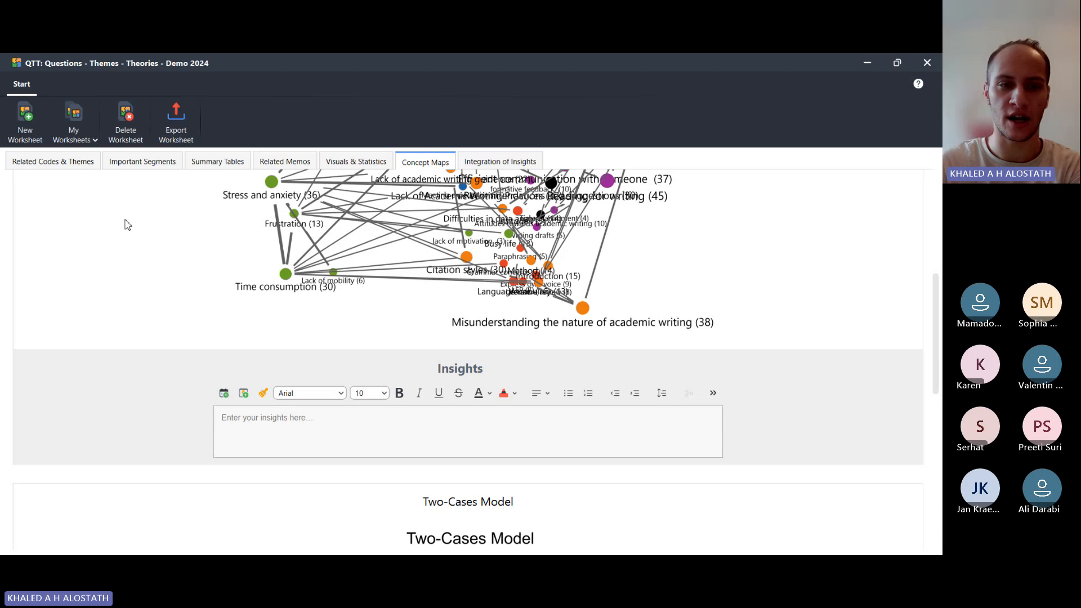
# Examine the Two-Cases Model for the SMA1 and ZS1 interviews, and view the Integration of Insights section
pyautogui.scroll(-4, 122, 349)
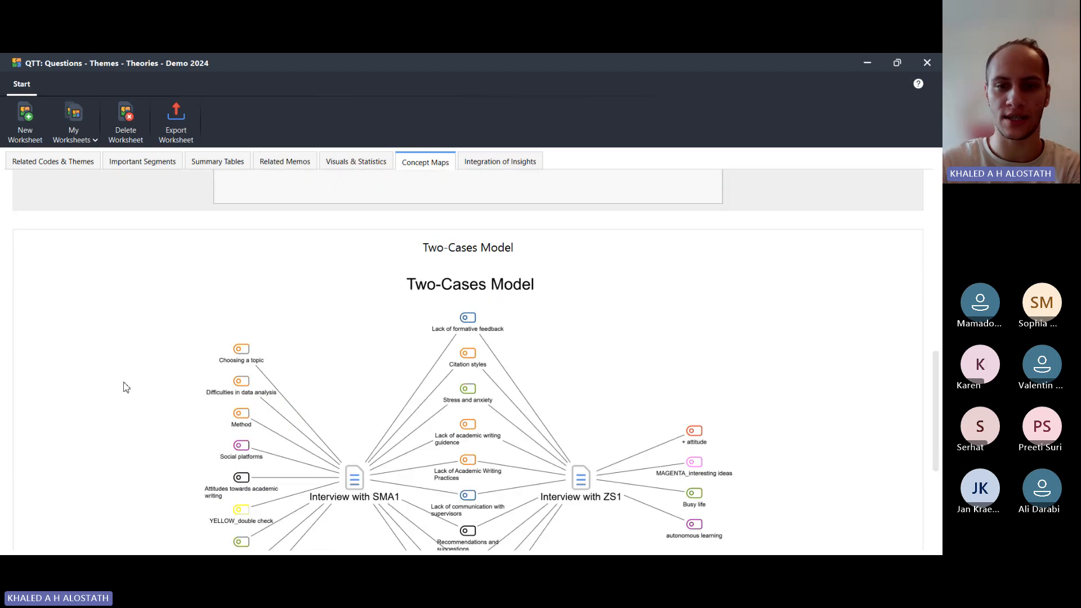
pyautogui.scroll(-2, 126, 386)
pyautogui.scroll(-2, 372, 408)
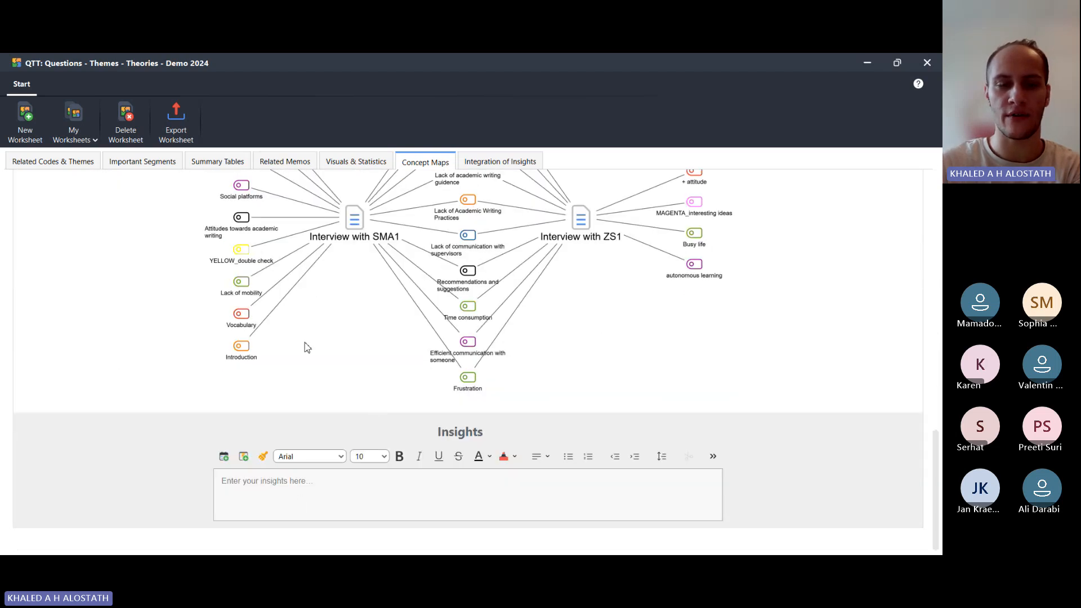
pyautogui.scroll(8, 83, 211)
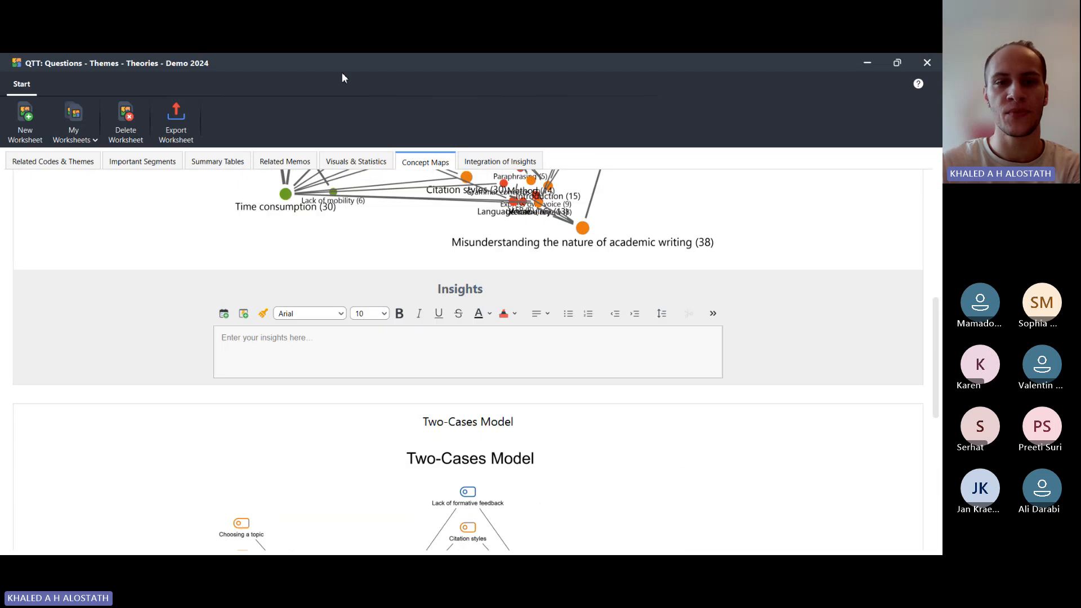
pyautogui.click(488, 161)
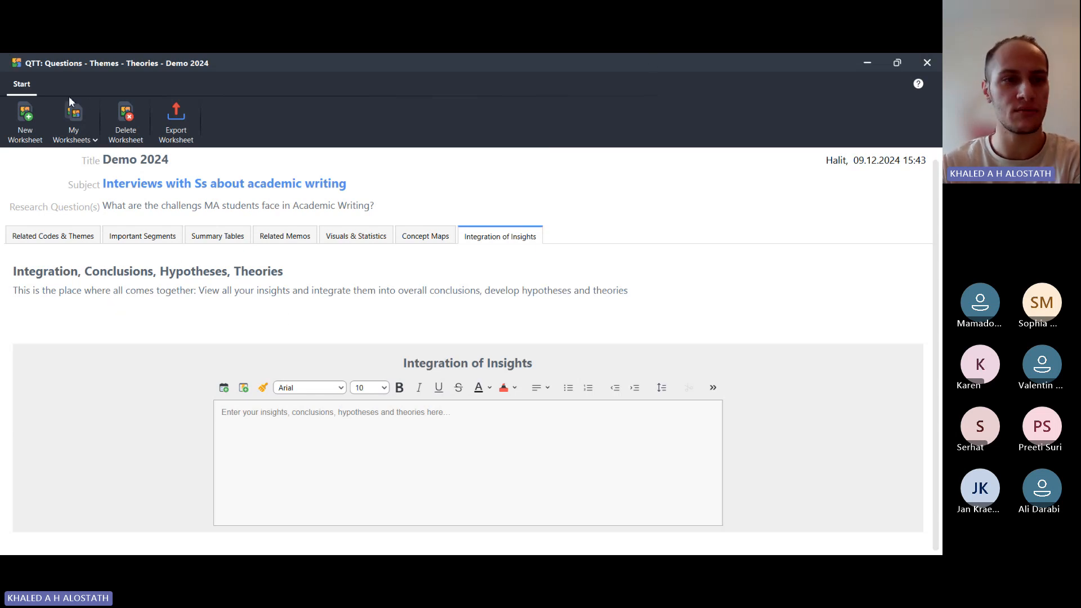
# Switch to the QTT worksheet "Worksheet 1" and look through its sections, ending at Related Codes & Themes
pyautogui.click(72, 134)
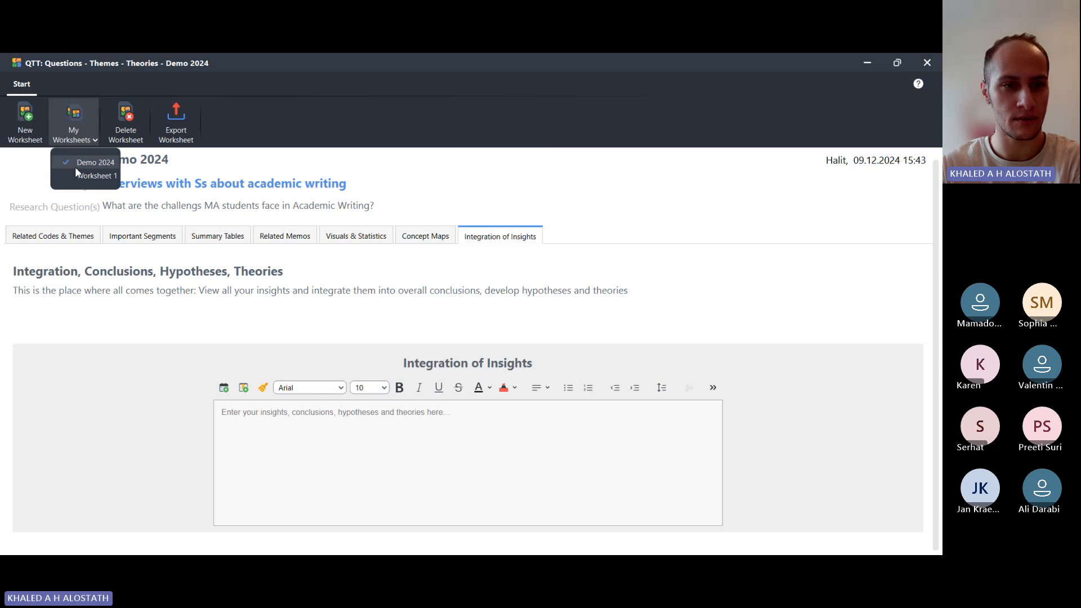
pyautogui.click(88, 177)
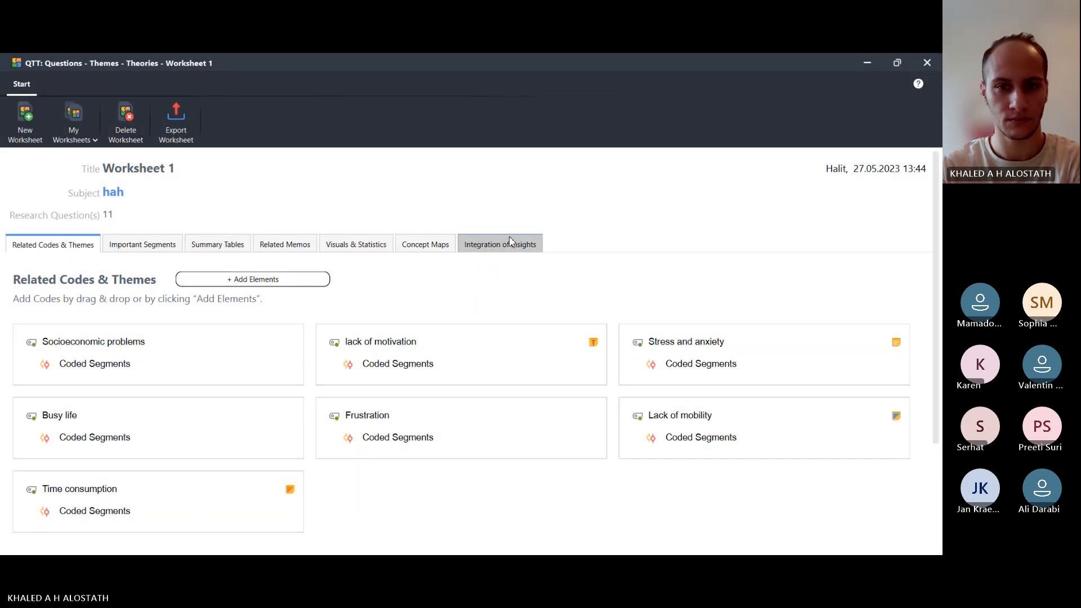
pyautogui.click(511, 241)
pyautogui.click(410, 247)
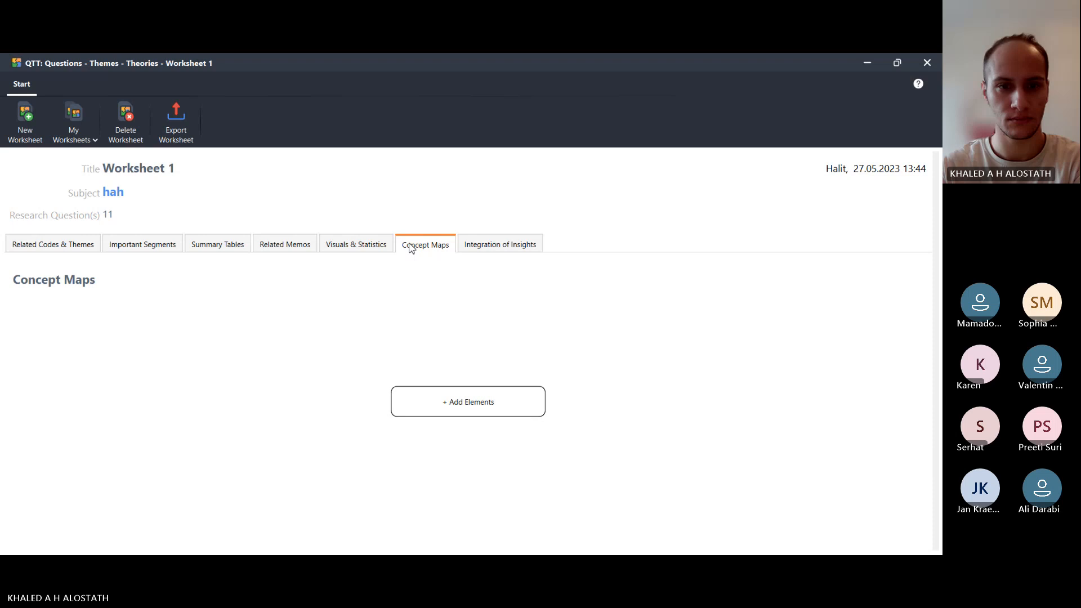
pyautogui.click(285, 244)
pyautogui.click(227, 245)
pyautogui.click(135, 250)
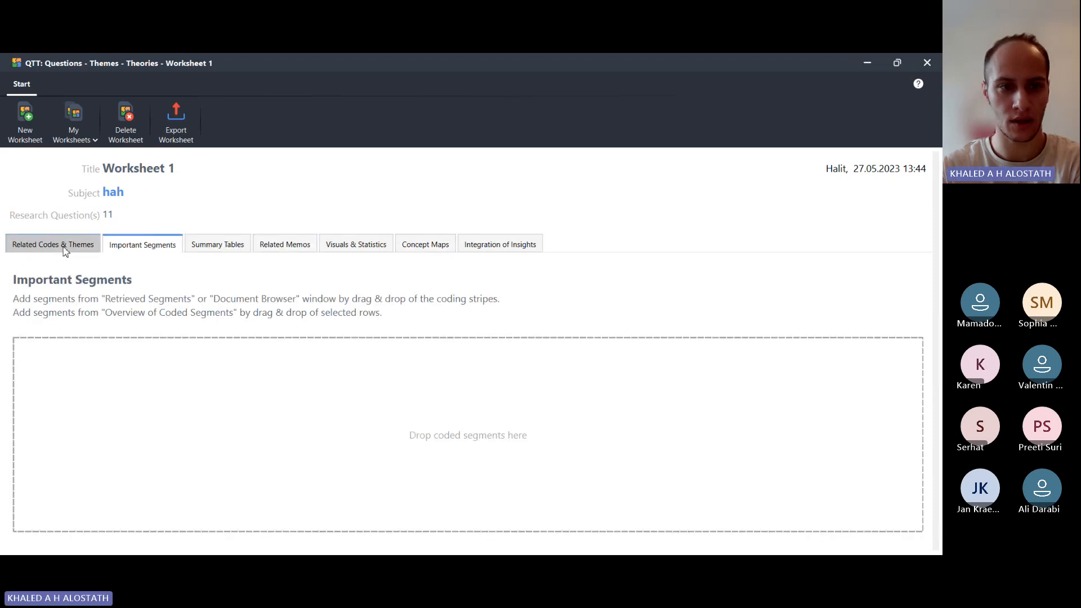
pyautogui.click(65, 246)
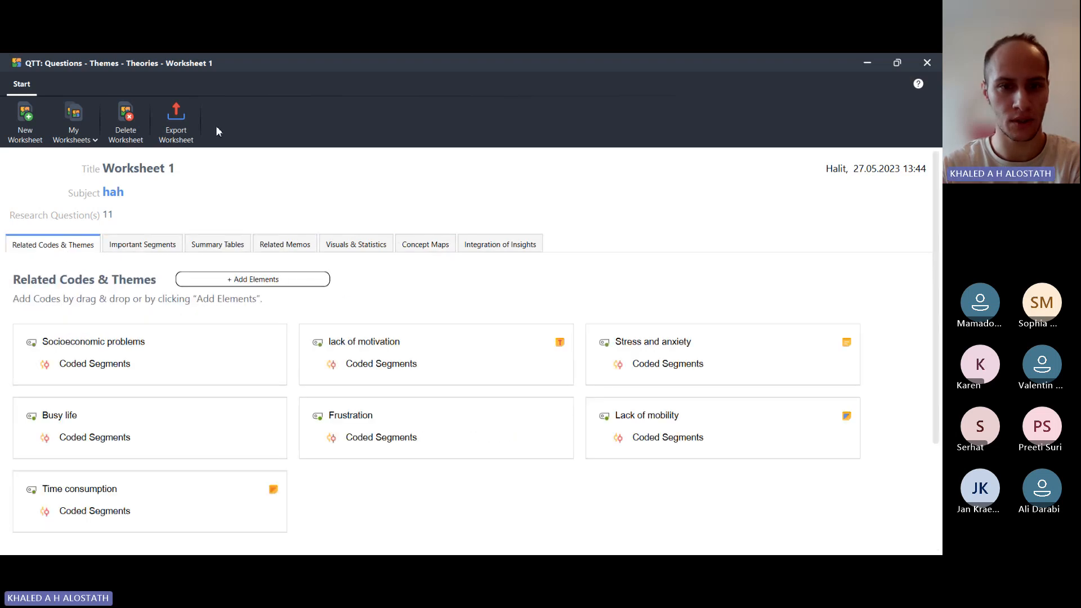
# Close the QTT worksheet and open the Work Life Balance project
pyautogui.click(926, 62)
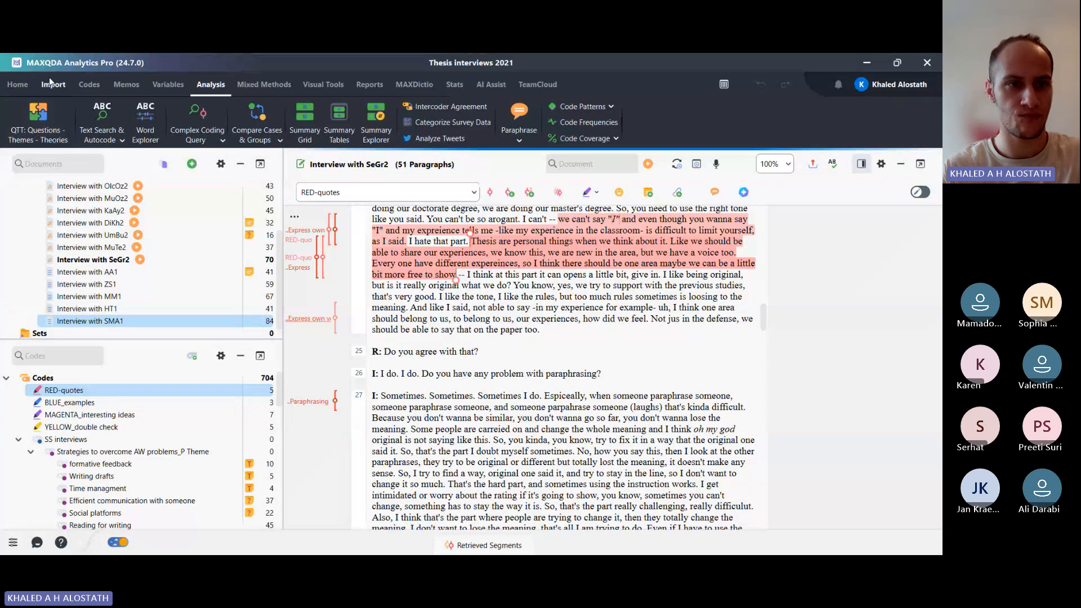
pyautogui.click(18, 85)
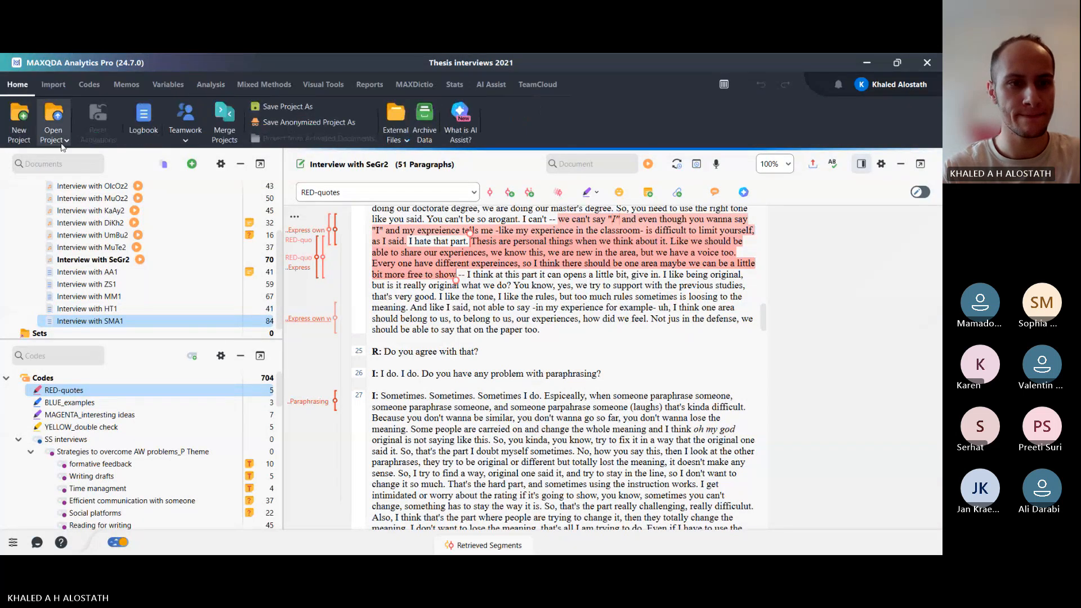
pyautogui.doubleClick(178, 210)
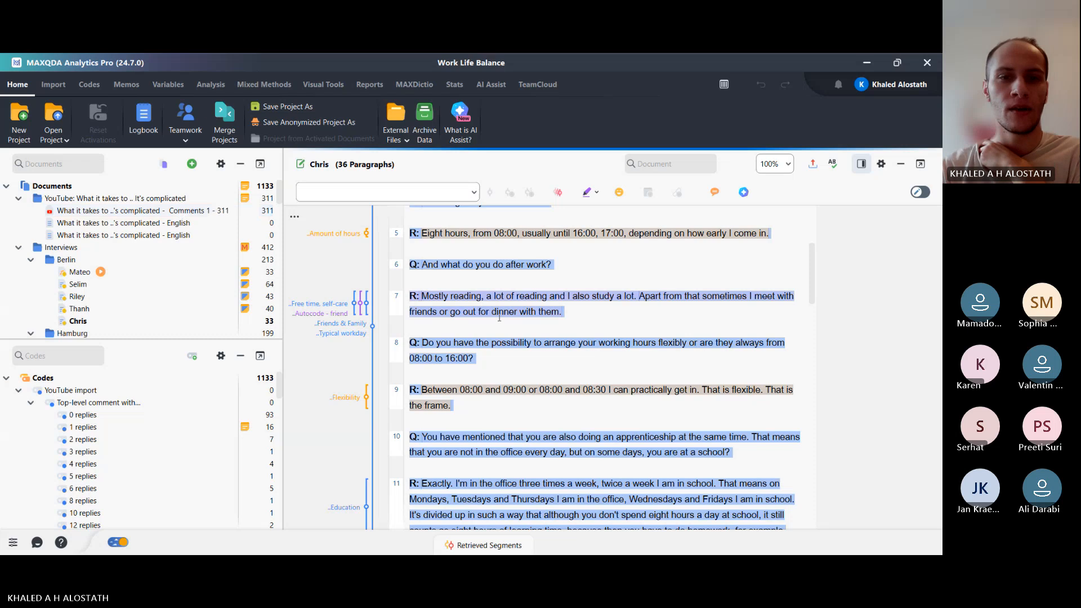
# Open the project's QTT worksheet and read the insights written for its related codes and themes
pyautogui.click(258, 85)
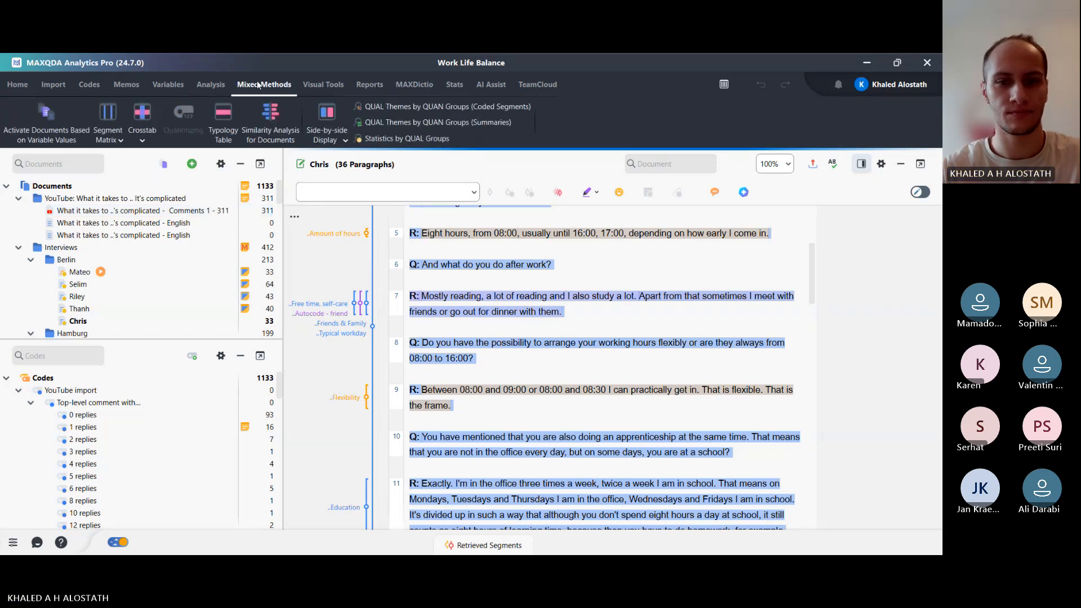
pyautogui.click(212, 85)
pyautogui.click(28, 131)
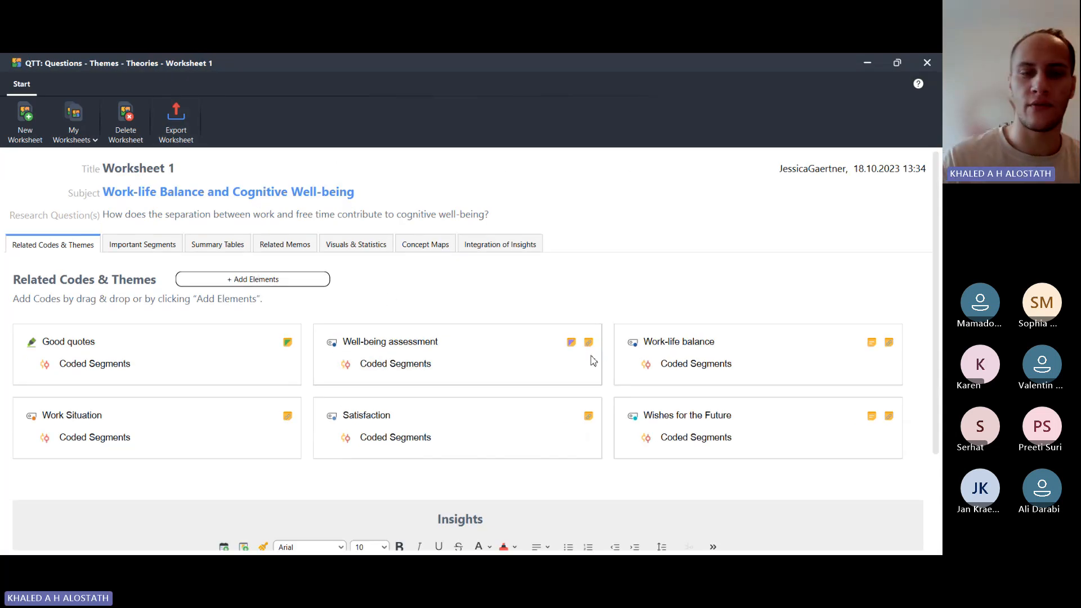
pyautogui.scroll(-3, 592, 360)
pyautogui.click(662, 421)
pyautogui.click(426, 476)
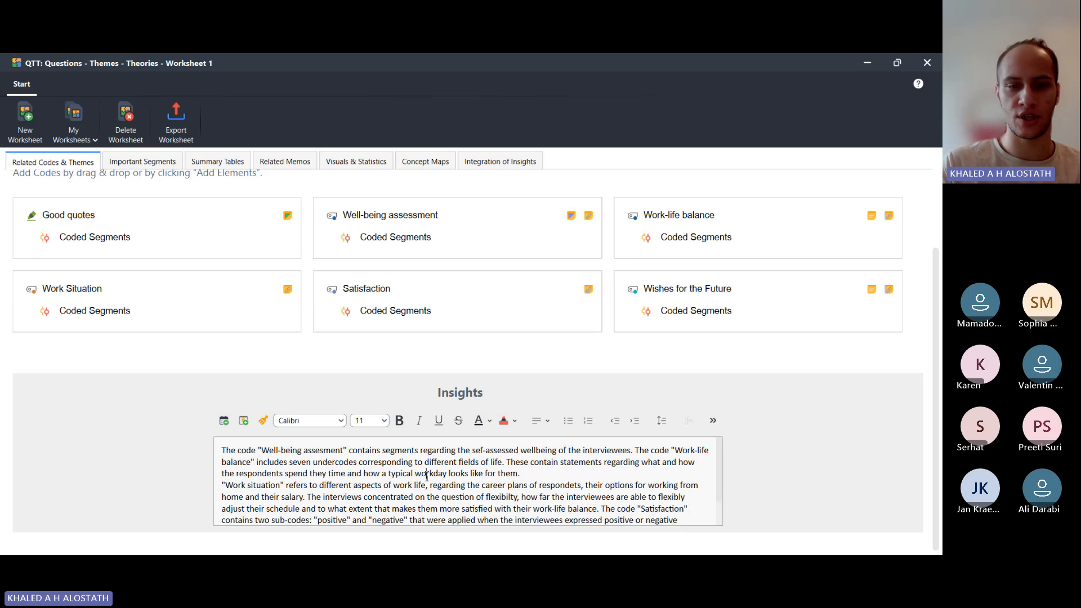
pyautogui.scroll(-1, 426, 476)
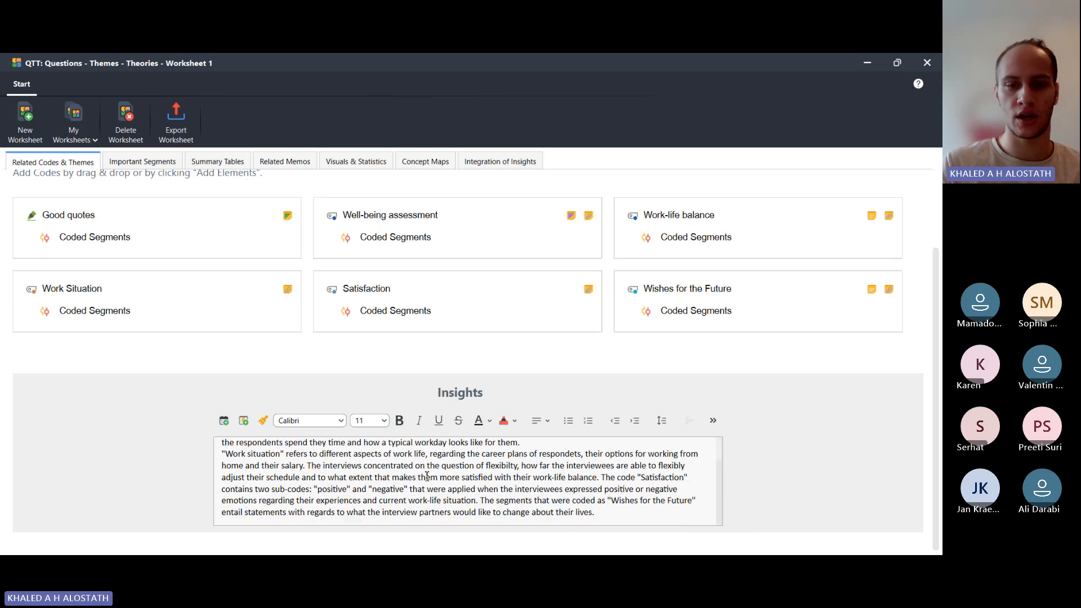
# View the worksheet's Summary Tables section and look through the charts and insights under Visuals & Statistics
pyautogui.click(222, 161)
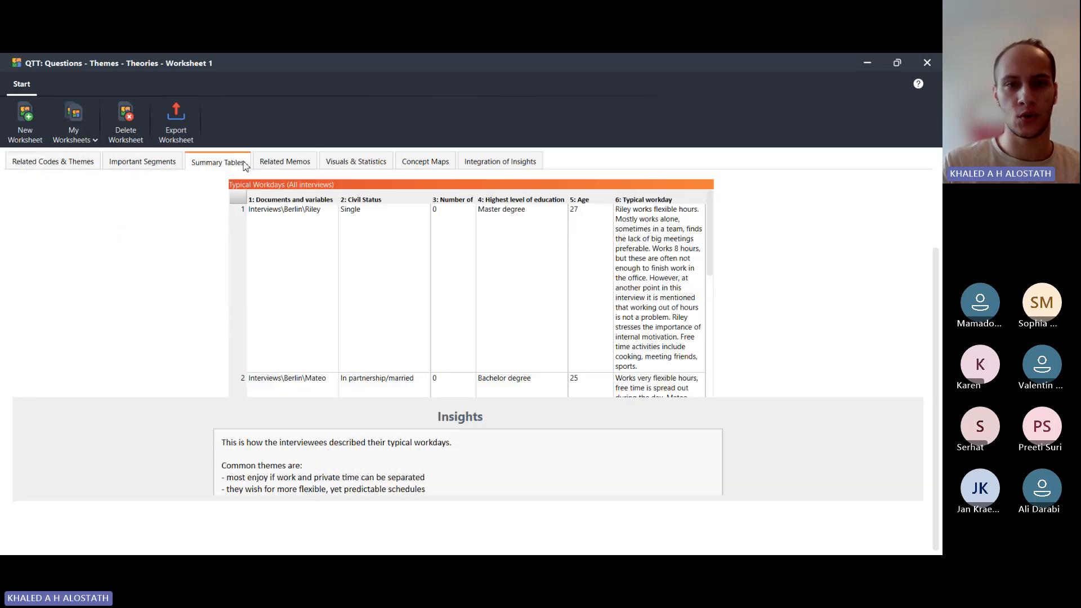
pyautogui.click(355, 162)
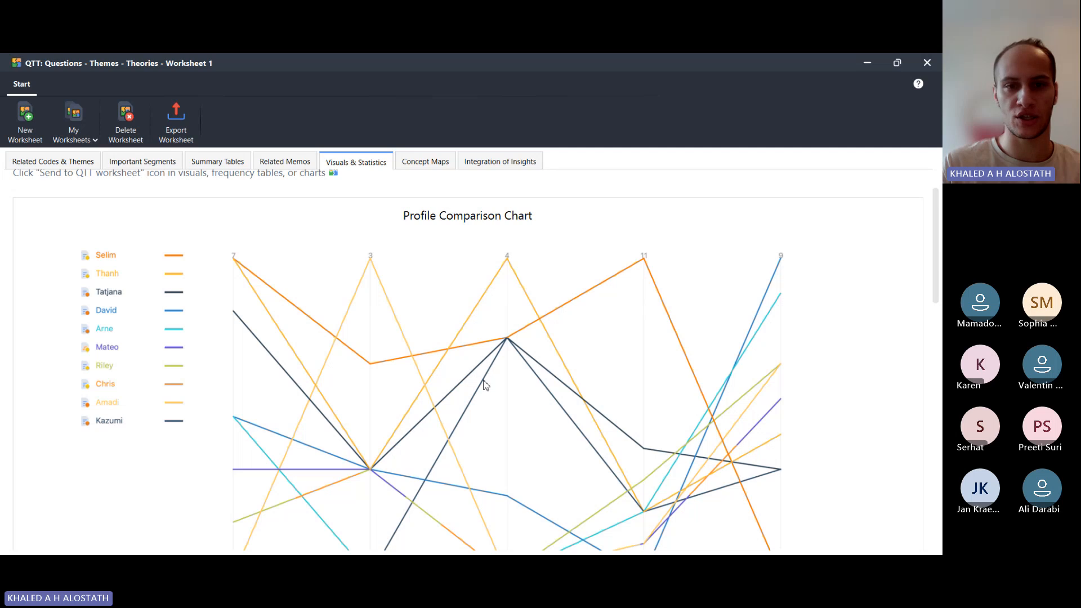
pyautogui.scroll(-15, 485, 385)
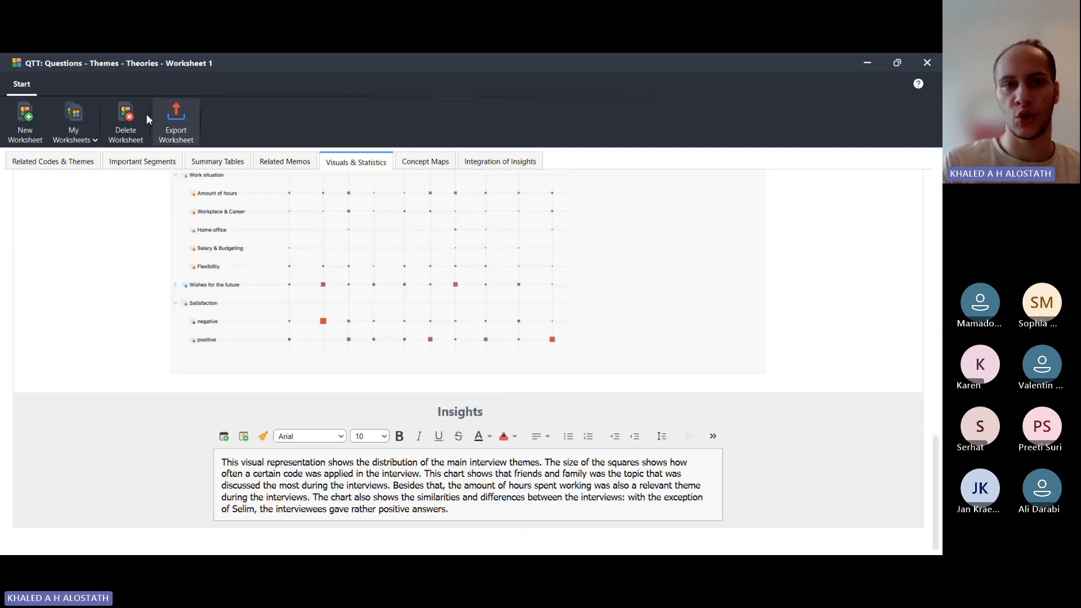
# Export the QTT worksheet to the Desktop as a Word document named "Demo 20"
pyautogui.click(181, 118)
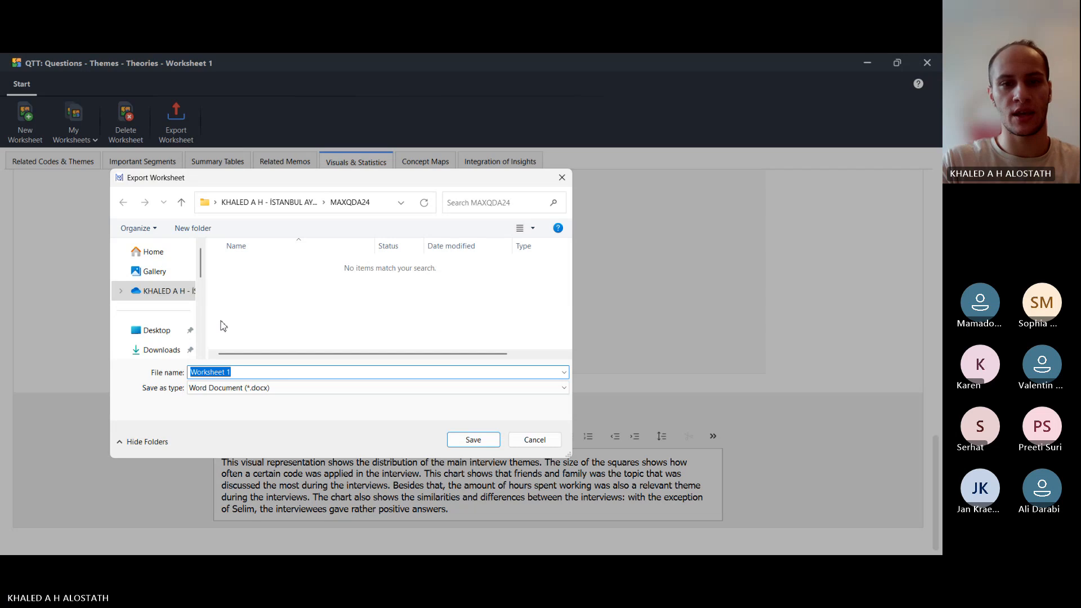
pyautogui.write('Demo 20')
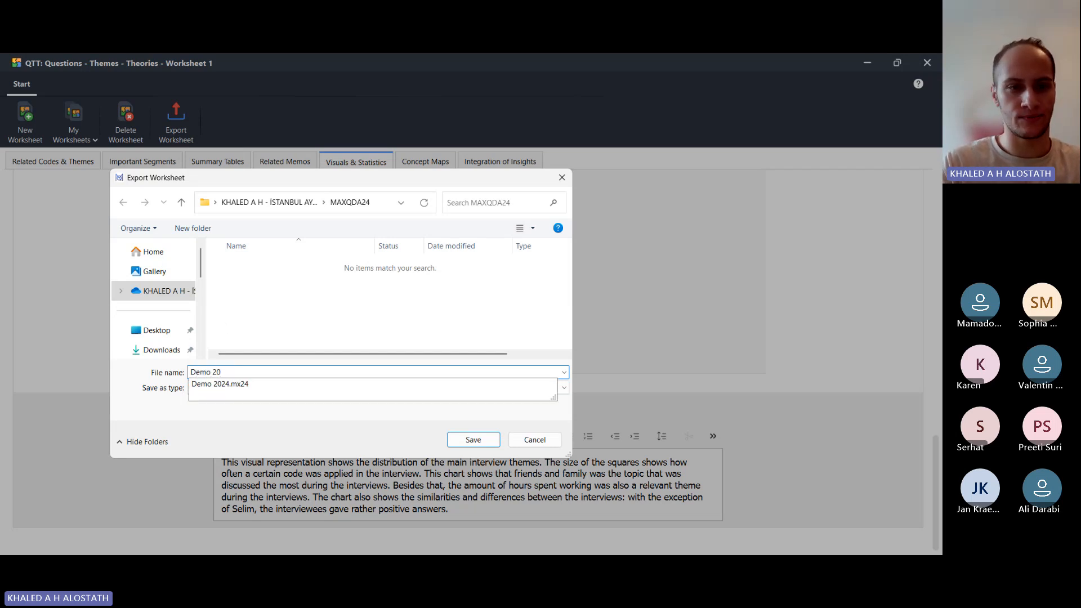
pyautogui.click(161, 332)
pyautogui.click(162, 333)
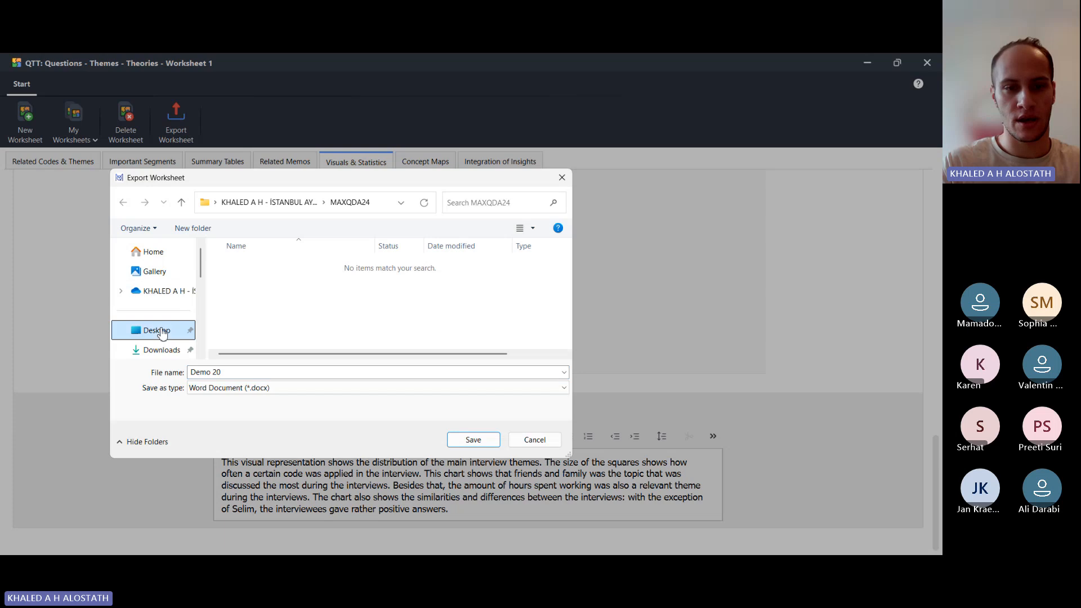
pyautogui.click(263, 387)
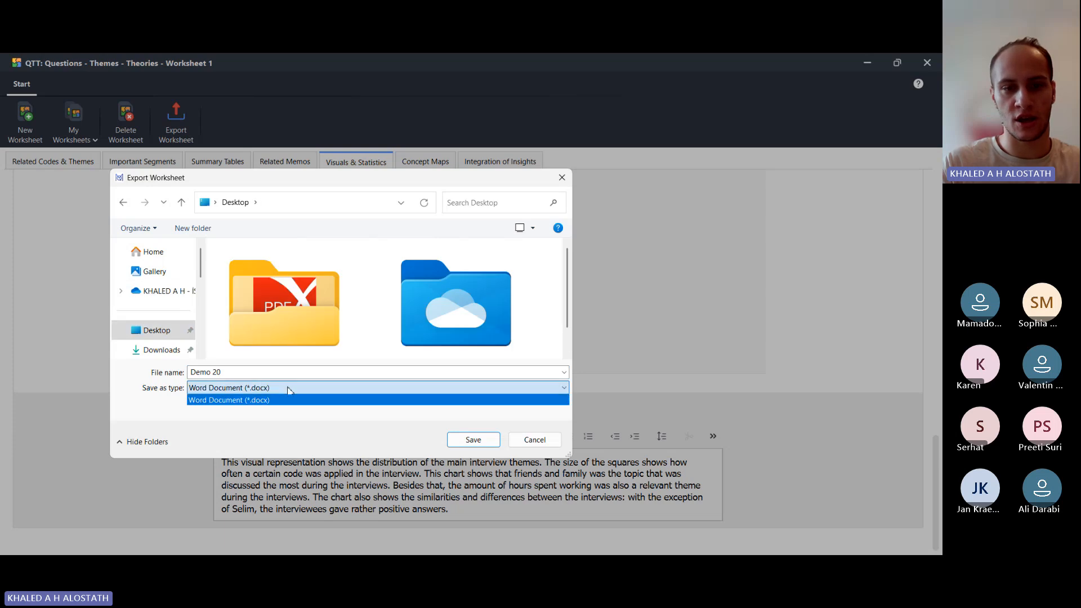
pyautogui.click(281, 396)
pyautogui.click(475, 443)
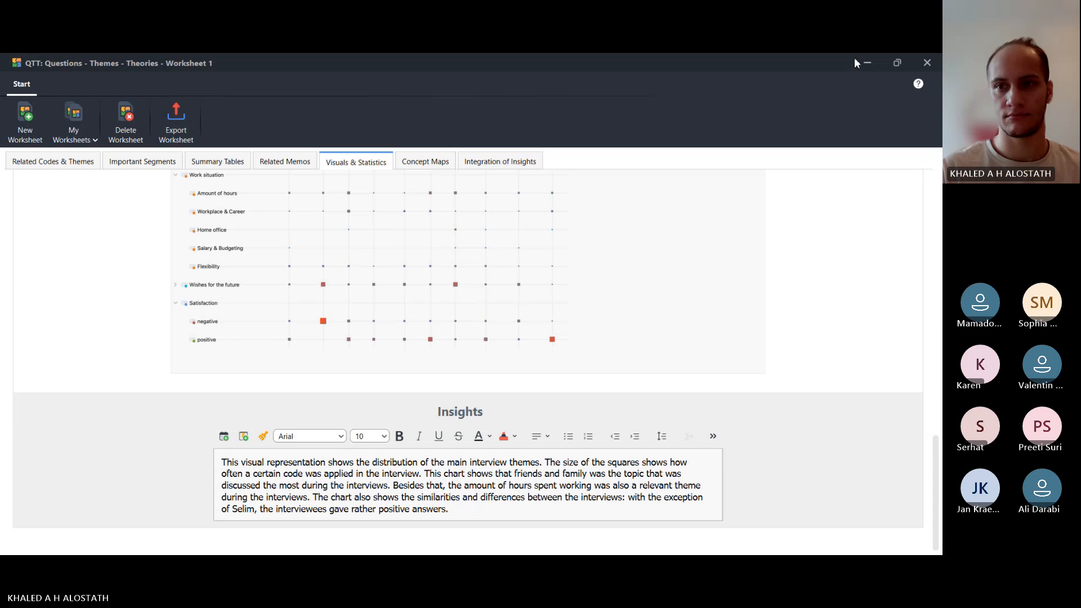
# Minimize the QTT worksheet, switch to the exported Demo 20 document in Word, and review its opening page and table of contents
pyautogui.click(868, 62)
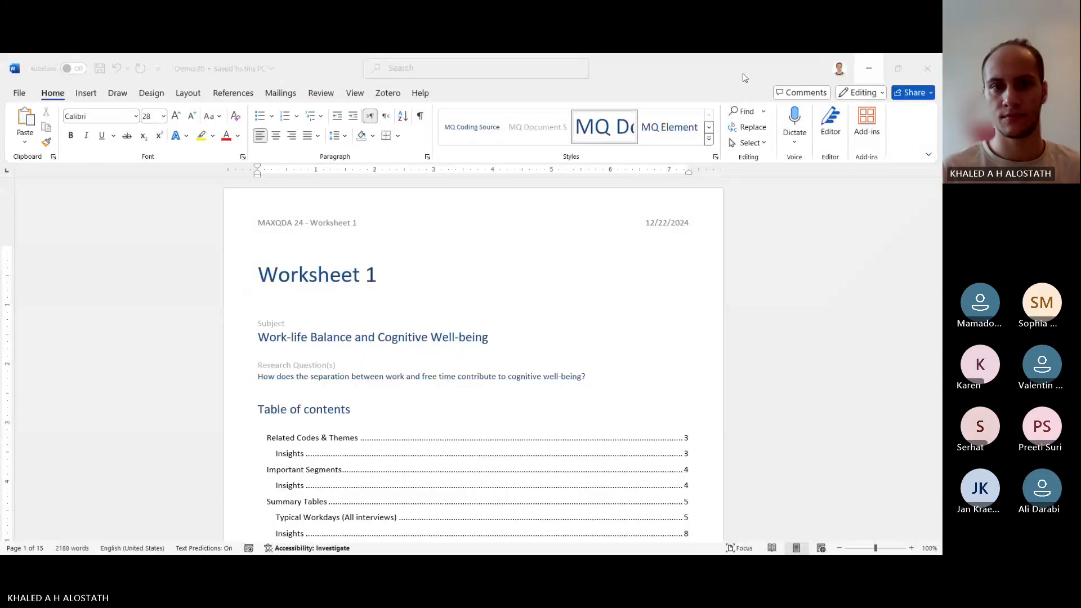
pyautogui.click(744, 78)
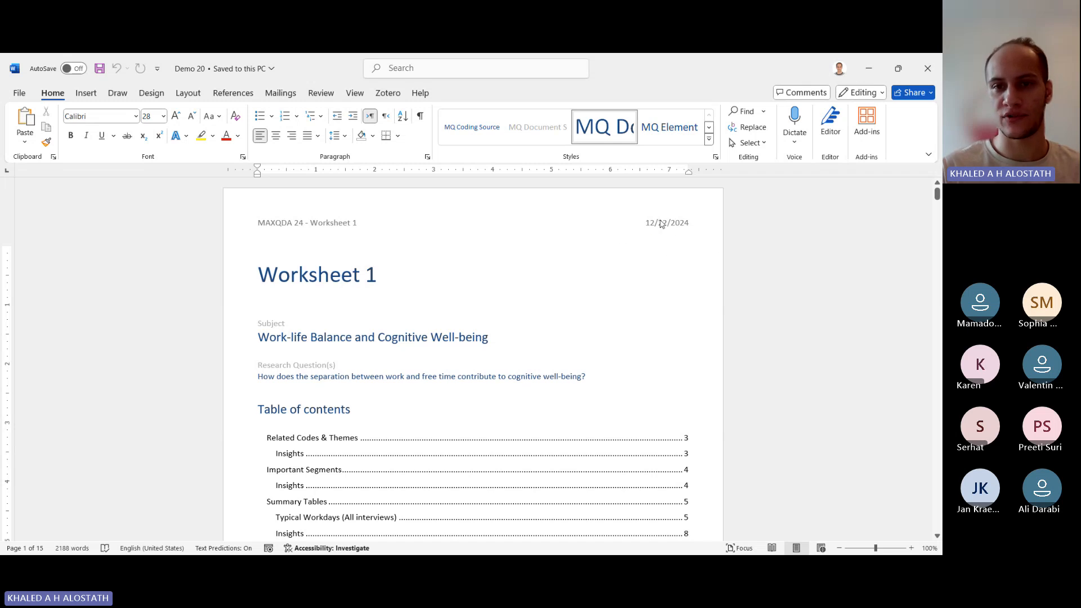
pyautogui.hotkey('alt', 'Tab')
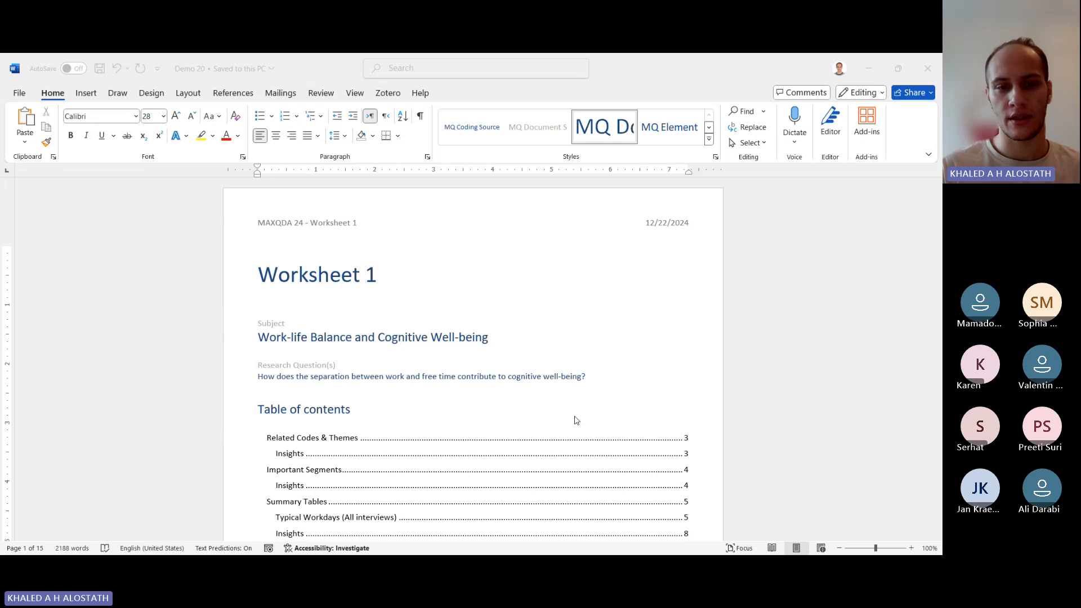
pyautogui.scroll(-3, 576, 420)
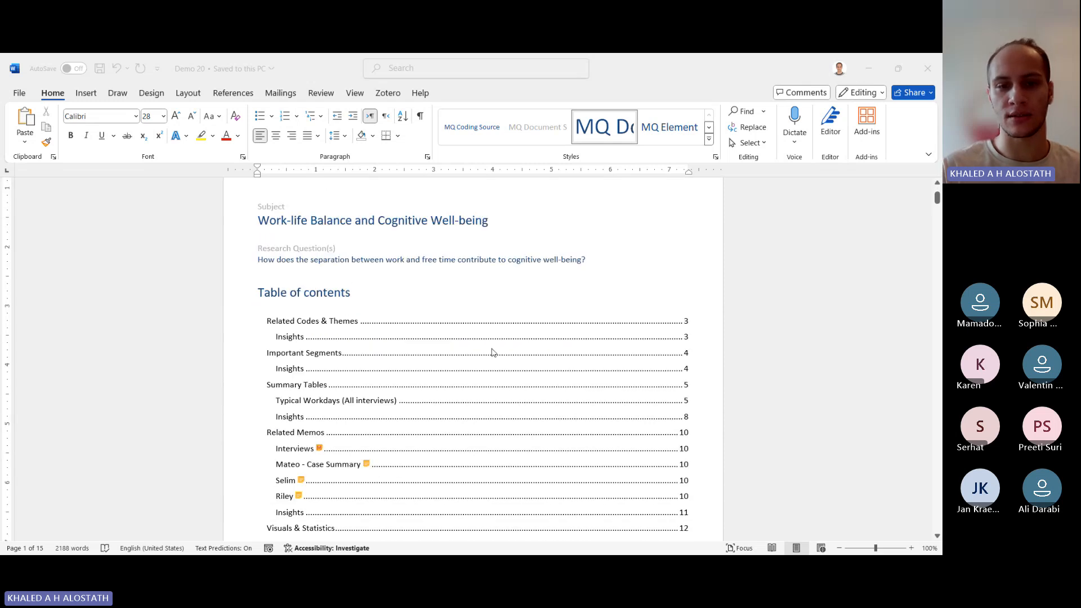
pyautogui.scroll(-1, 554, 416)
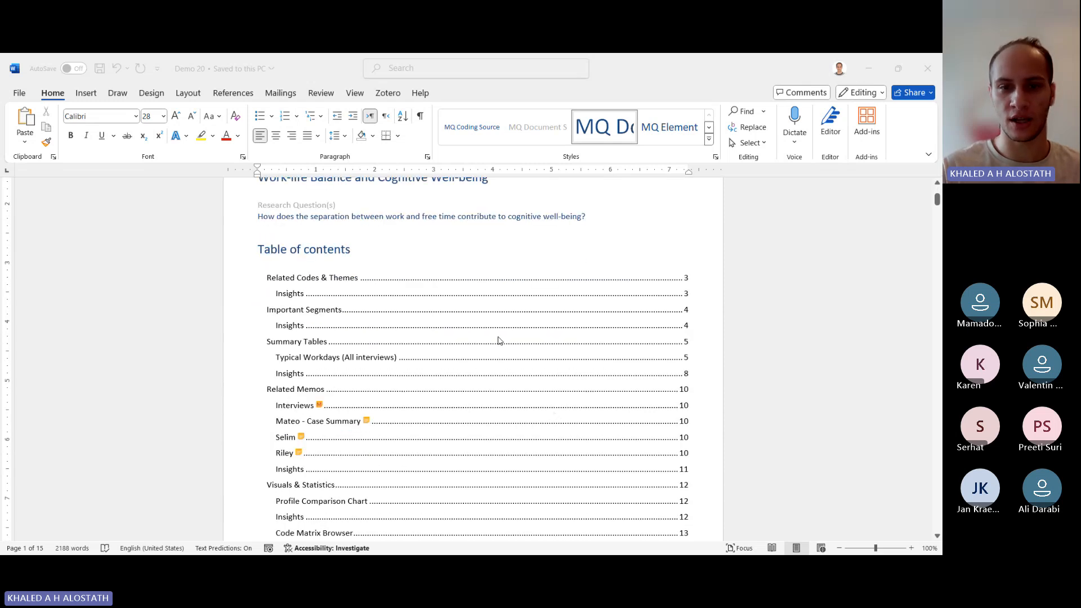
pyautogui.scroll(-1, 498, 341)
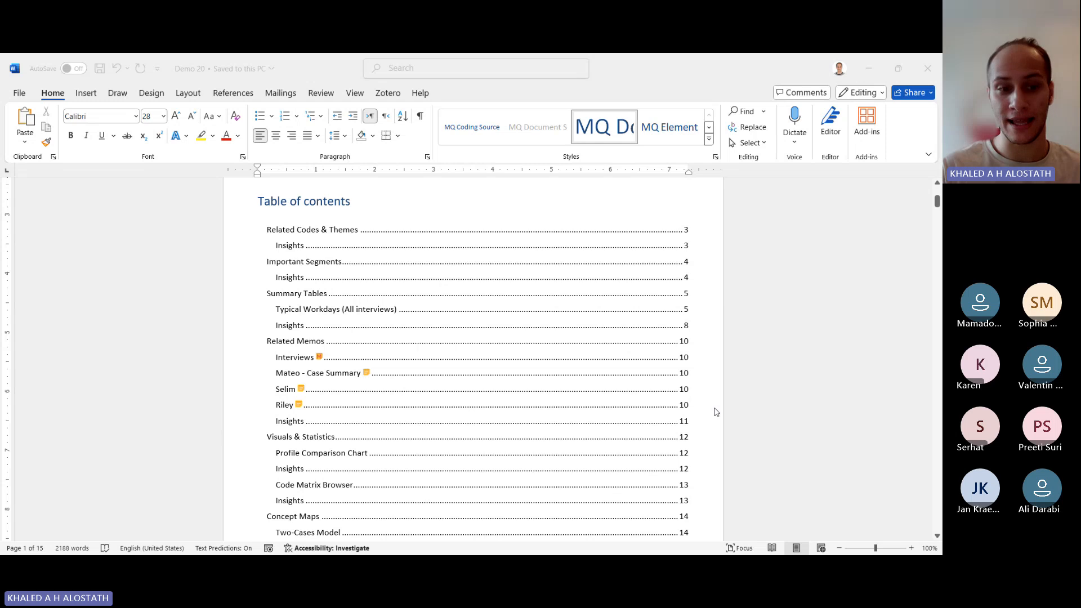
pyautogui.scroll(-1, 472, 344)
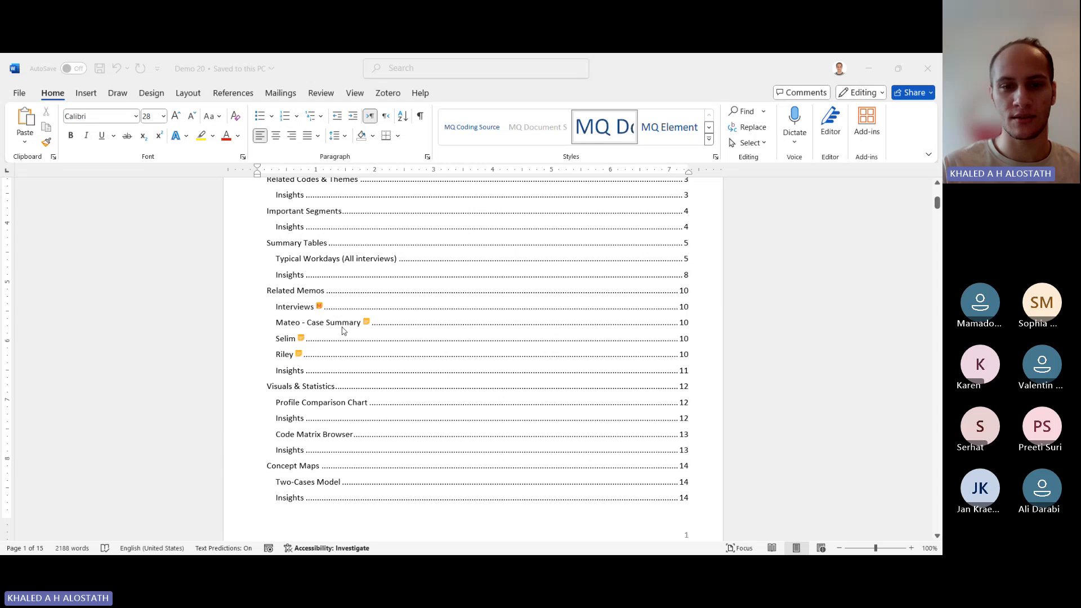
pyautogui.scroll(-4, 539, 414)
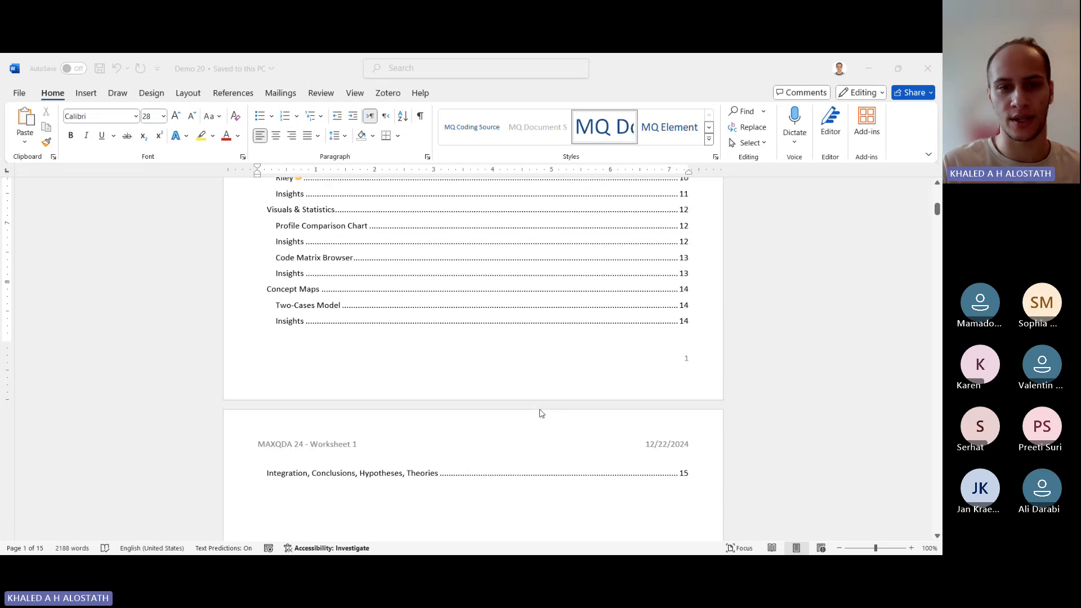
pyautogui.scroll(-1, 539, 414)
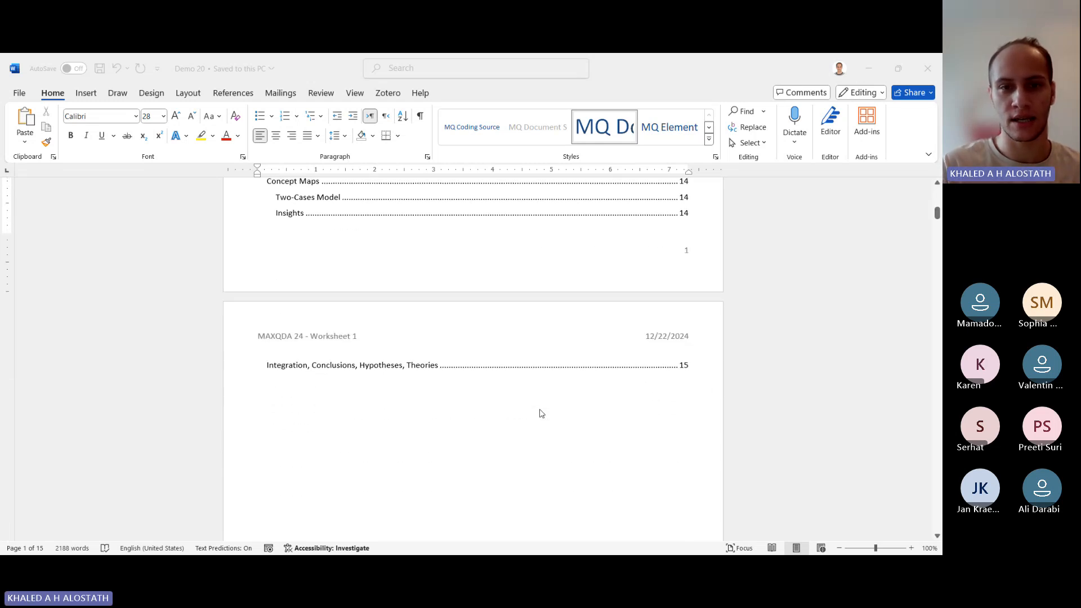
# Look through the document's Related Codes & Themes, Important Segments and Summary Tables sections
pyautogui.scroll(-7, 519, 400)
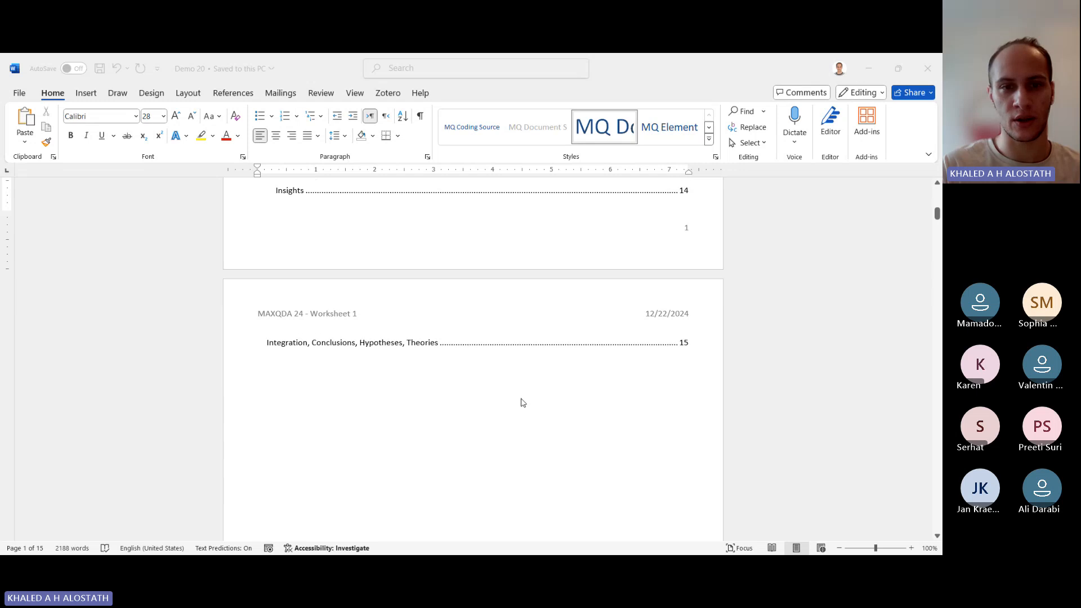
pyautogui.scroll(-6, 522, 402)
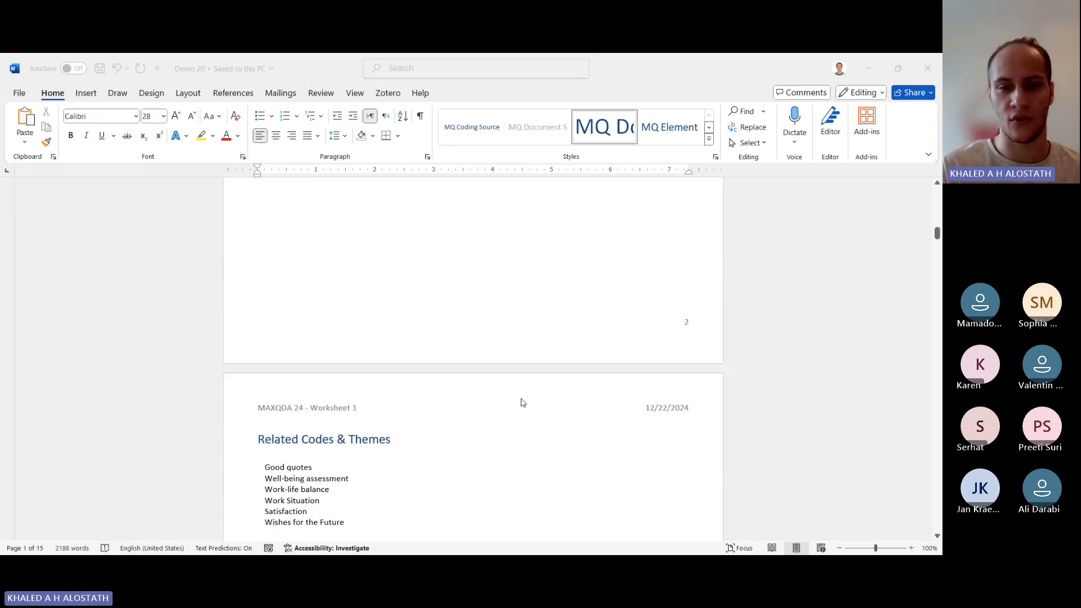
pyautogui.scroll(1, 505, 308)
pyautogui.scroll(1, 505, 308)
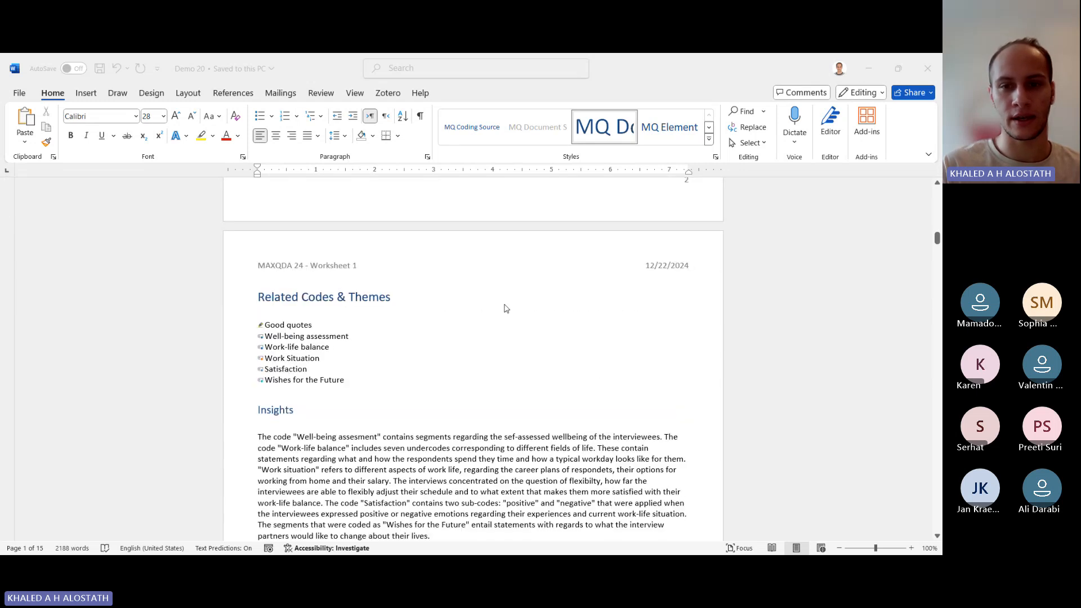
pyautogui.scroll(-5, 532, 371)
pyautogui.scroll(-8, 531, 371)
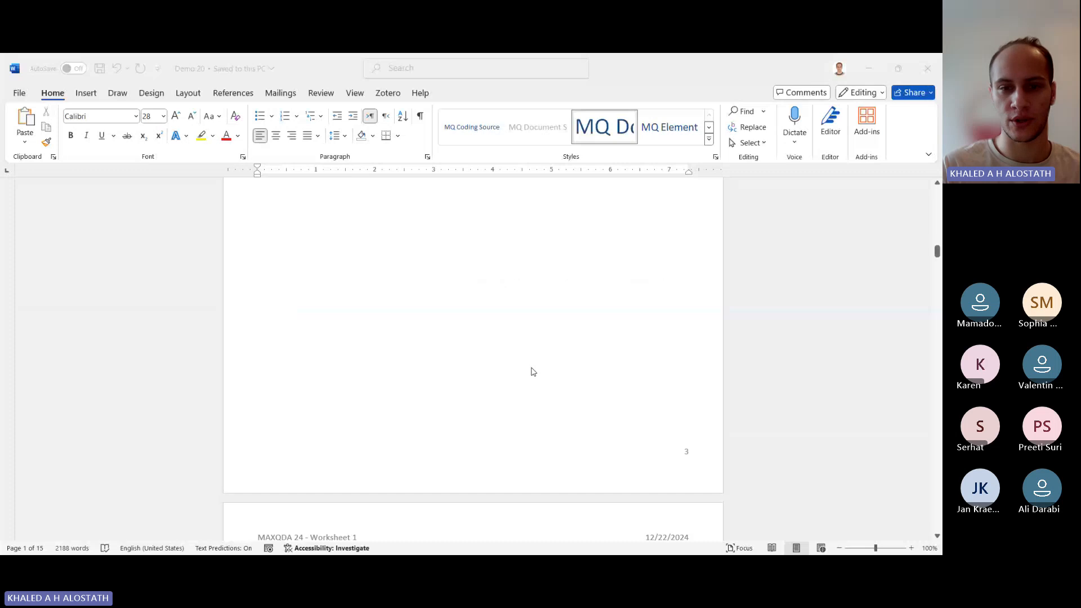
pyautogui.scroll(-10, 533, 371)
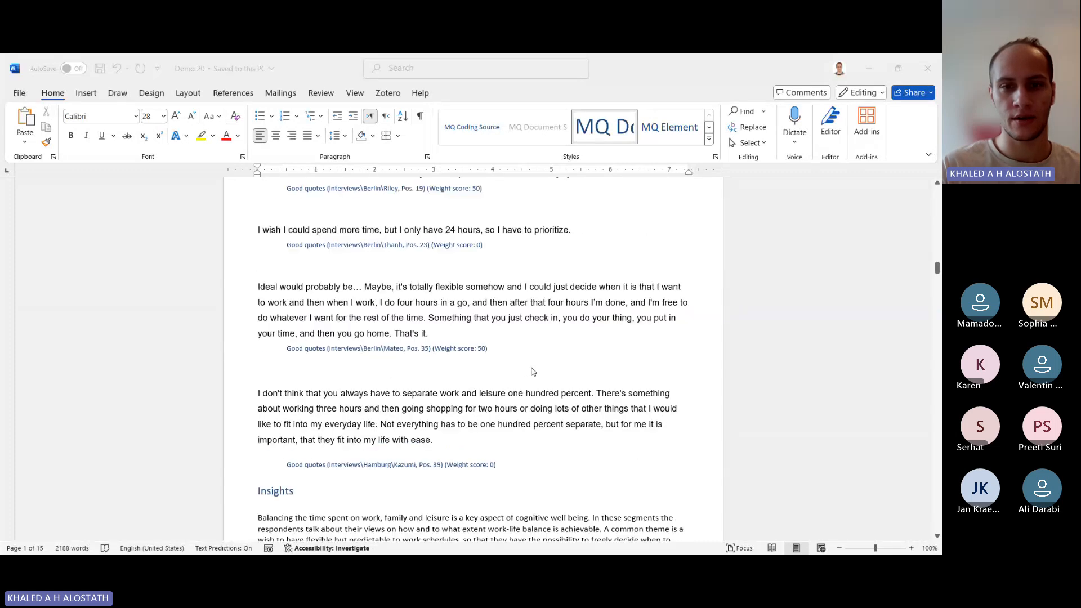
pyautogui.scroll(-10, 532, 371)
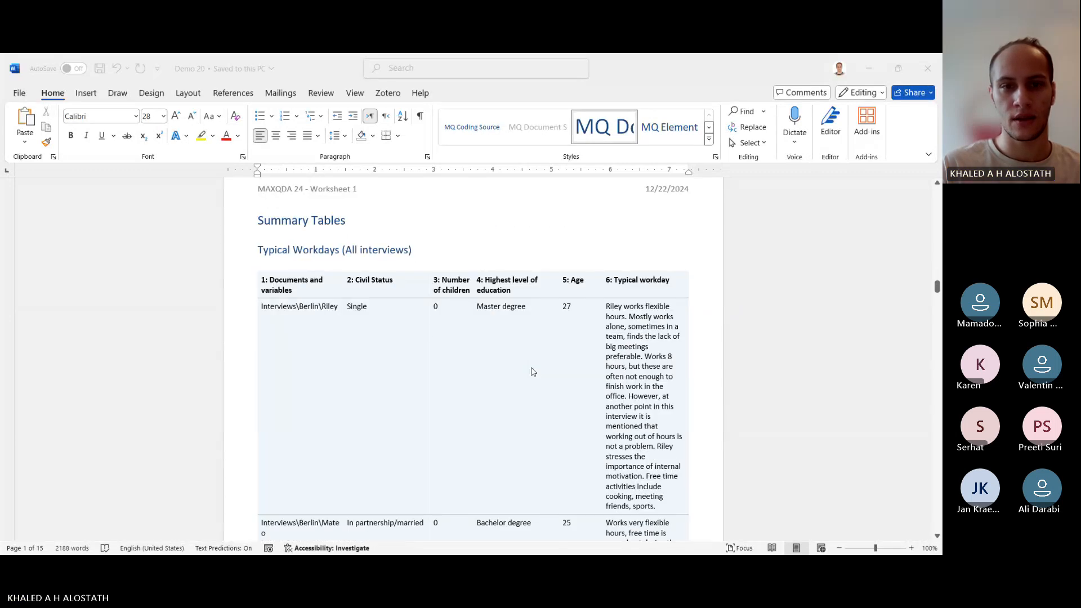
pyautogui.scroll(-15, 532, 371)
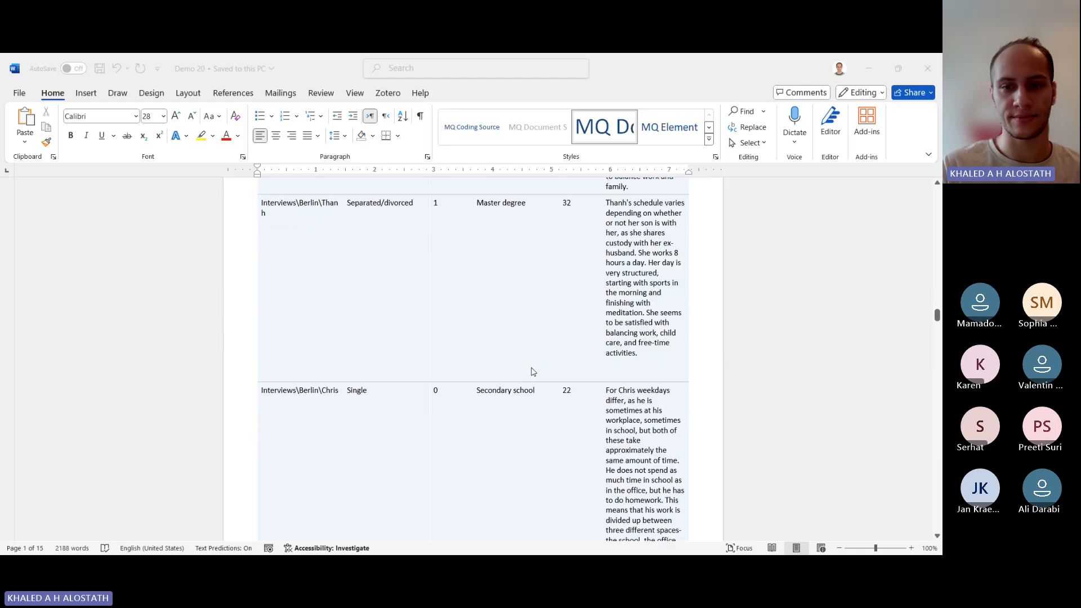
pyautogui.scroll(-15, 532, 371)
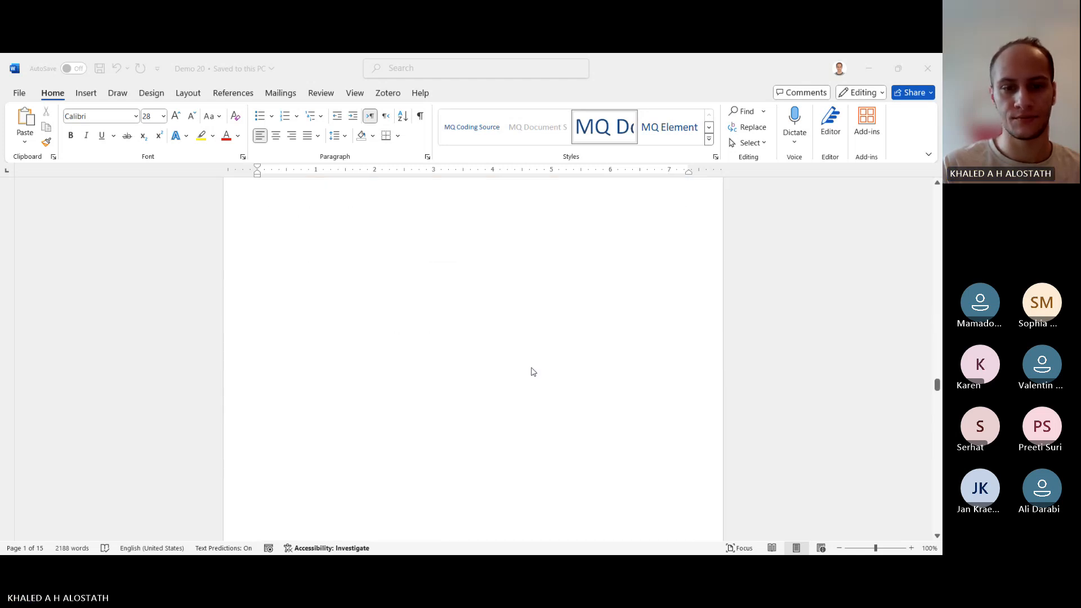
# Examine the Related Memos section of the exported document, including the interview questions, case memos and insights
pyautogui.scroll(-10, 532, 371)
pyautogui.scroll(-5, 533, 371)
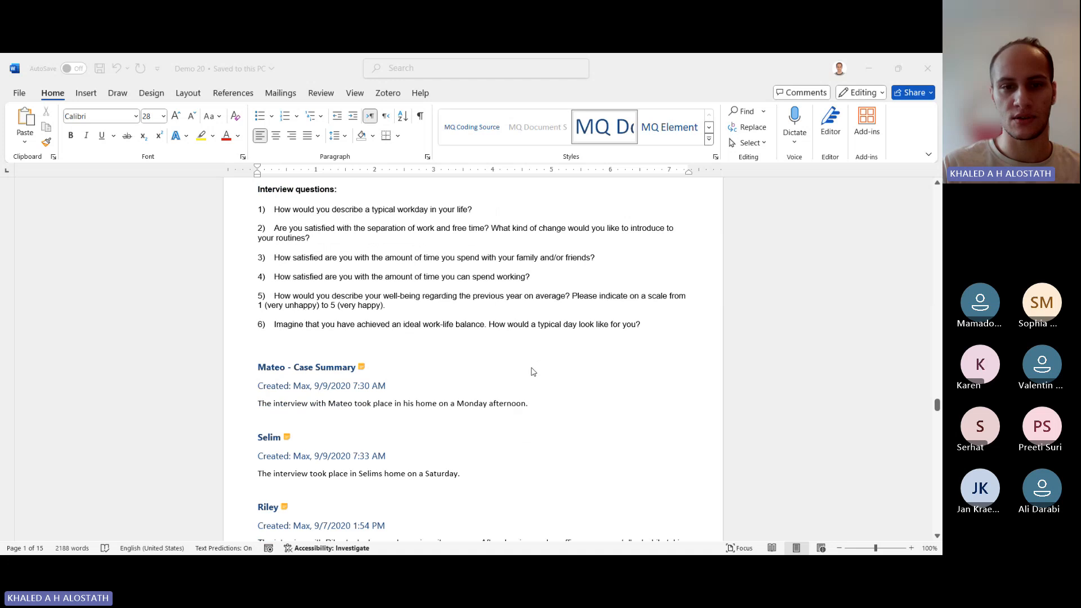
pyautogui.scroll(-10, 533, 371)
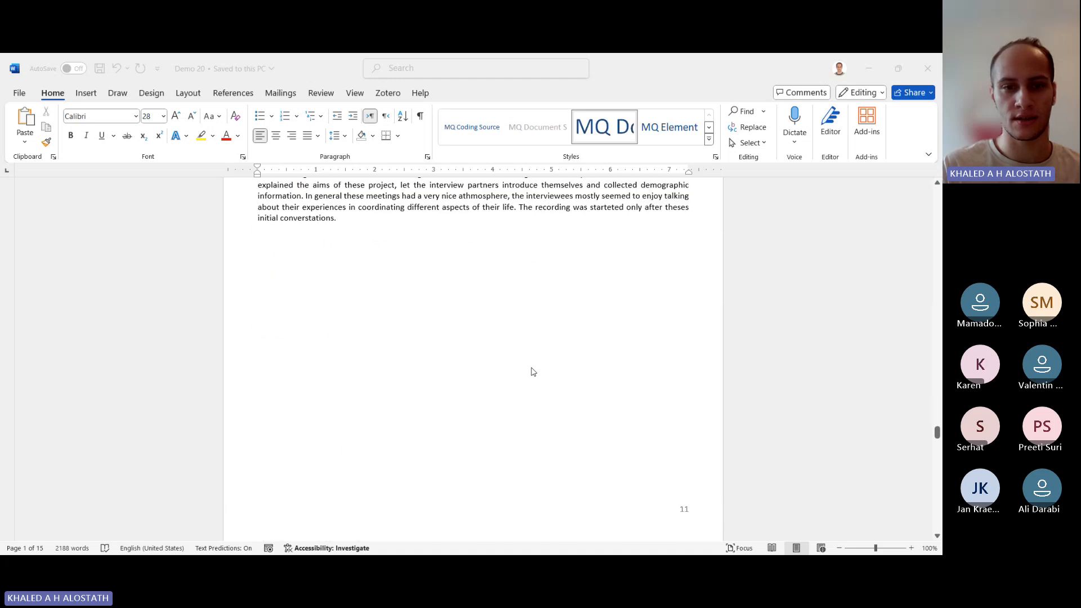
pyautogui.scroll(5, 533, 371)
pyautogui.scroll(-12, 532, 371)
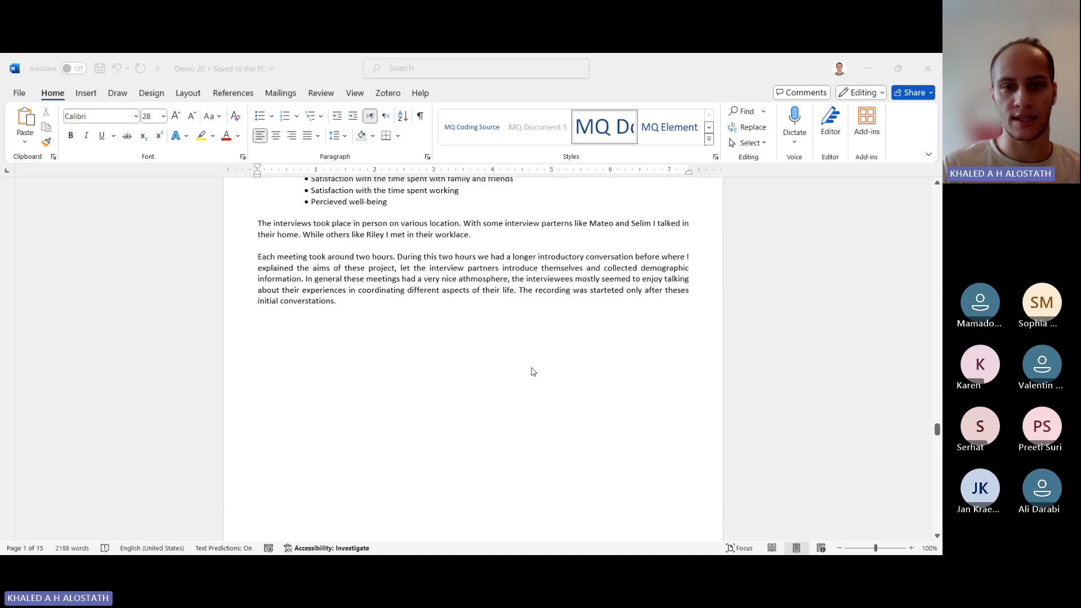
pyautogui.scroll(4, 533, 371)
pyautogui.scroll(1, 533, 371)
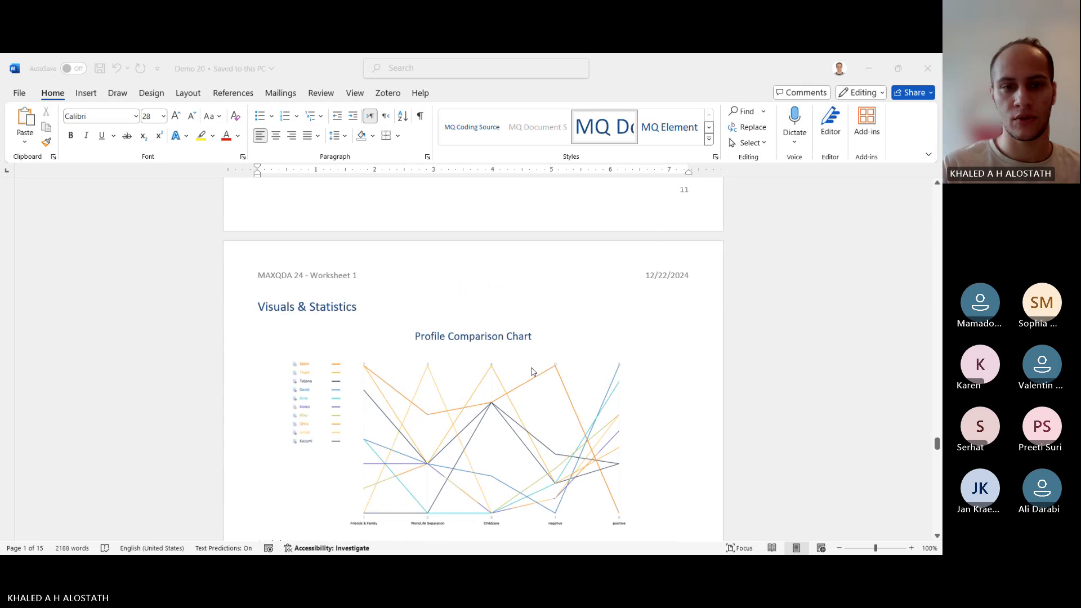
# Review the exported Visuals & Statistics charts with their insights, and continue through to the Integration, Conclusions, Hypotheses, Theories section
pyautogui.scroll(-3, 533, 371)
pyautogui.scroll(-1, 533, 371)
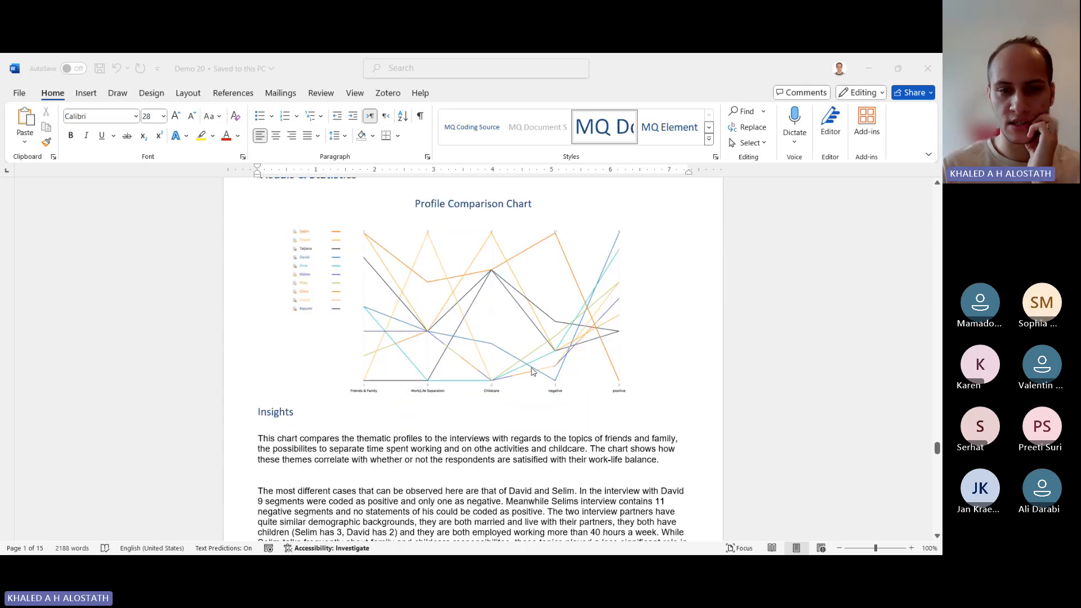
pyautogui.scroll(-14, 501, 450)
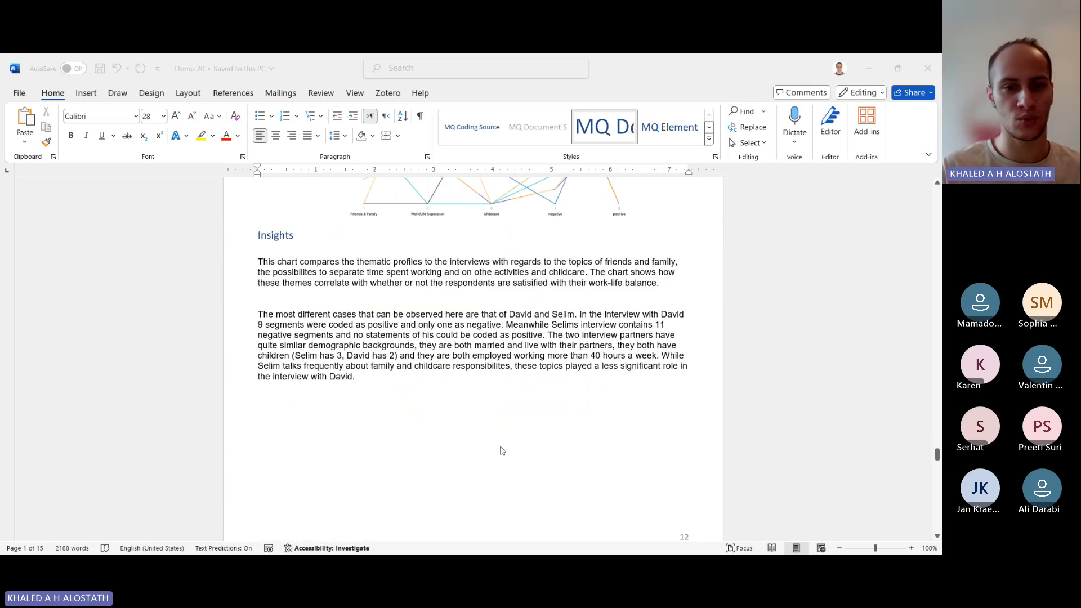
pyautogui.scroll(-15, 502, 450)
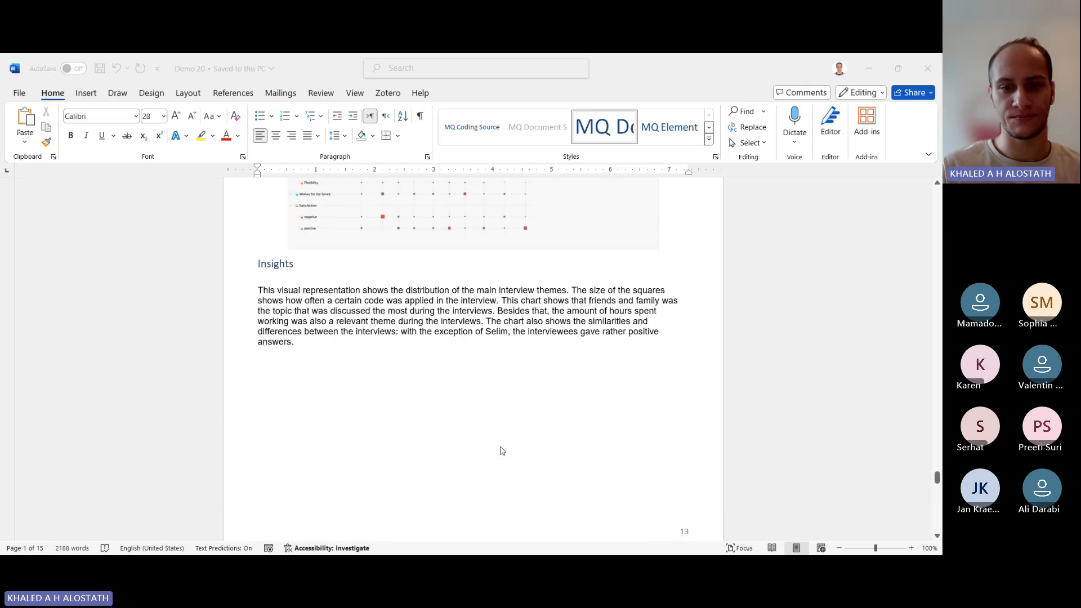
pyautogui.scroll(-15, 502, 451)
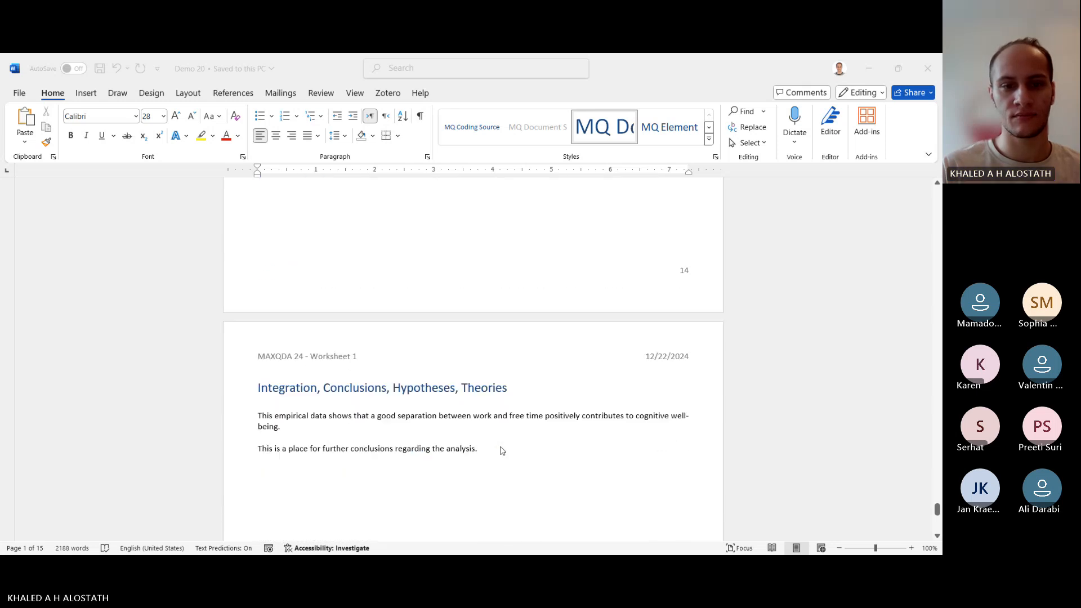
pyautogui.scroll(-7, 501, 451)
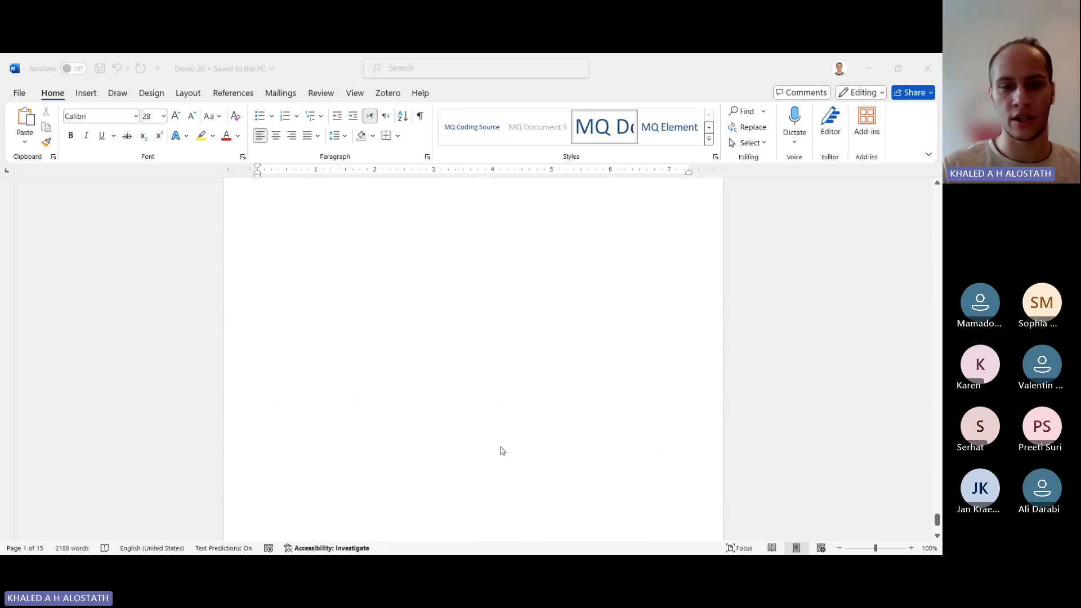
pyautogui.scroll(8, 502, 450)
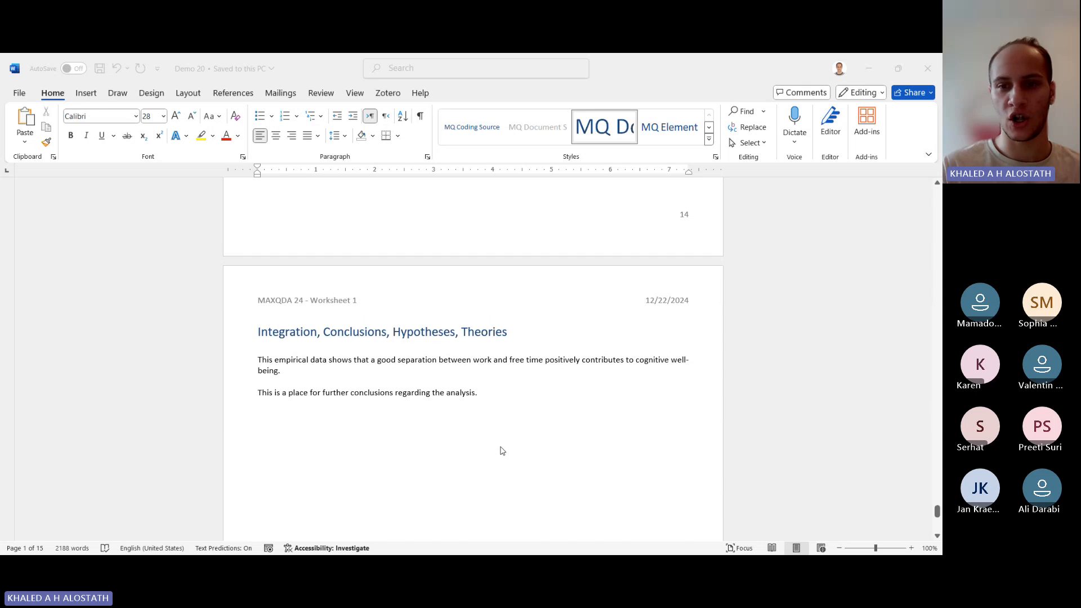
# Close the exported Demo 20 document in Word and the QTT worksheet to return to the Work Life Balance project in MAXQDA
pyautogui.click(376, 407)
pyautogui.click(259, 375)
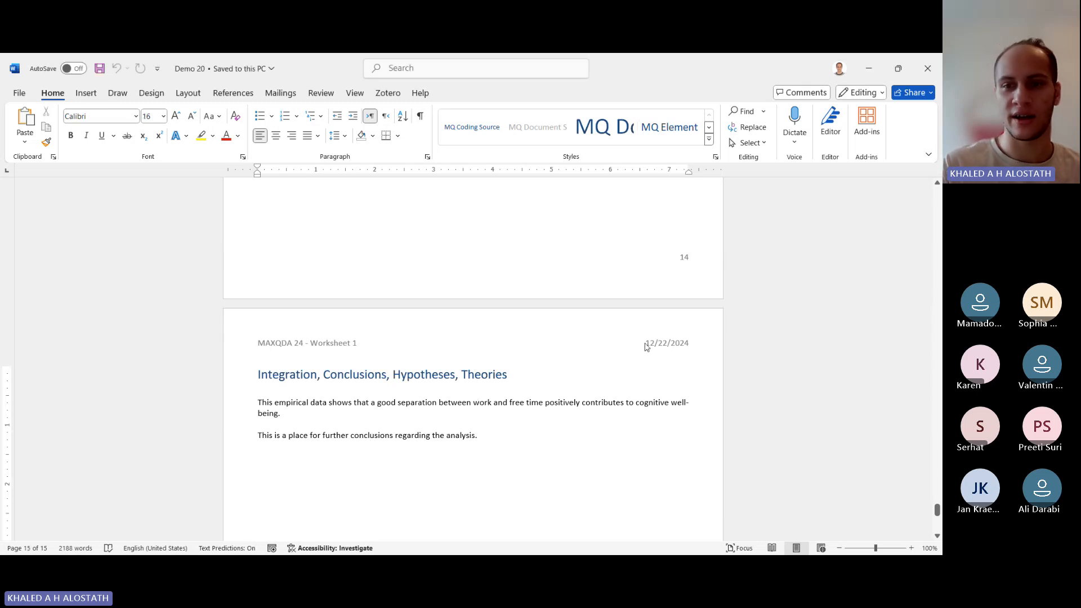
pyautogui.click(475, 374)
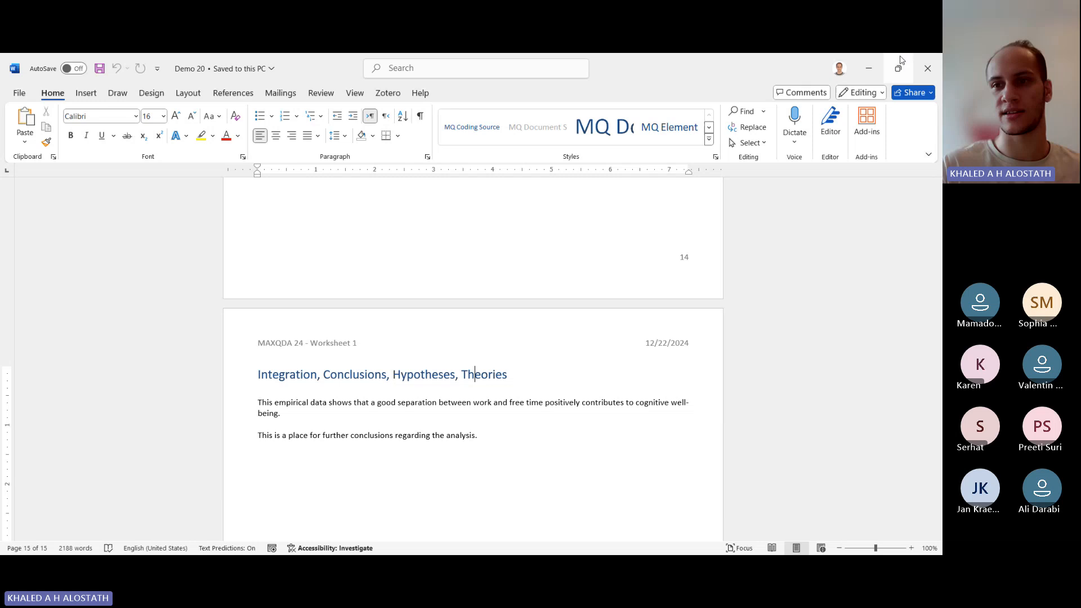
pyautogui.click(931, 68)
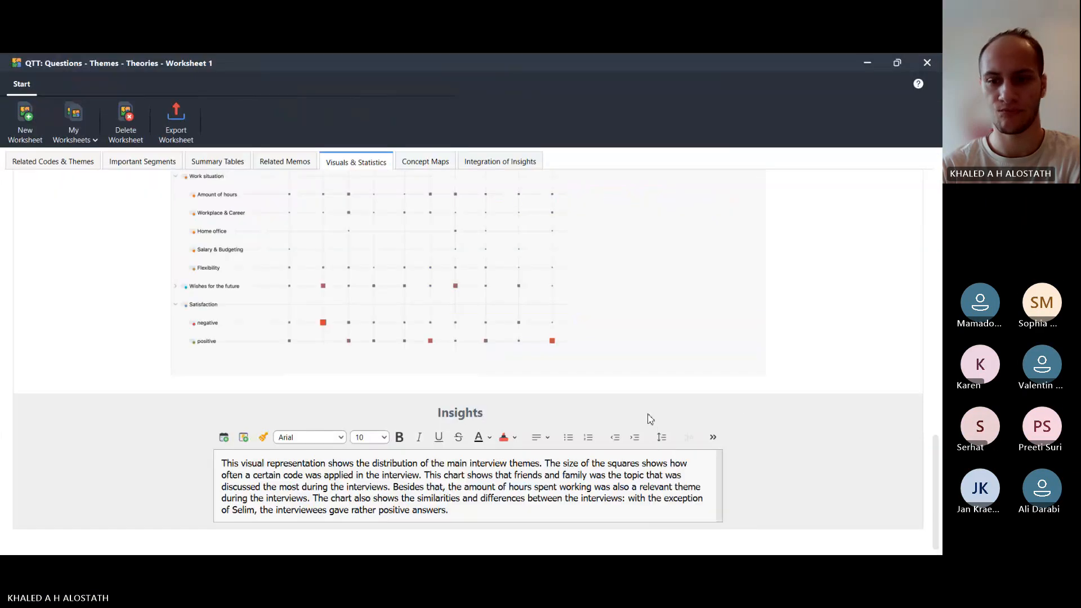
pyautogui.click(659, 437)
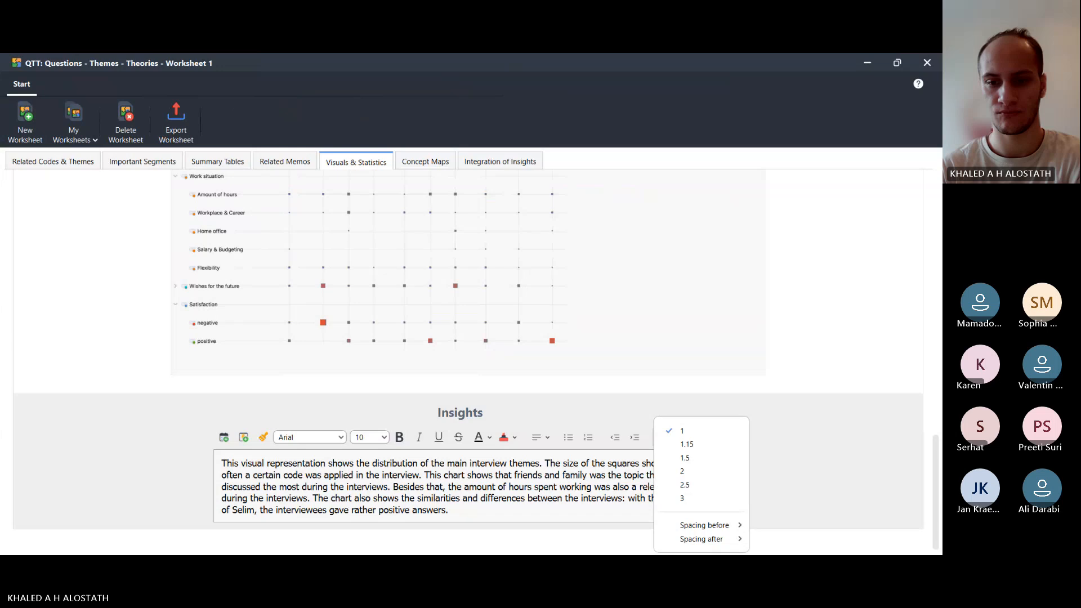
pyautogui.click(670, 564)
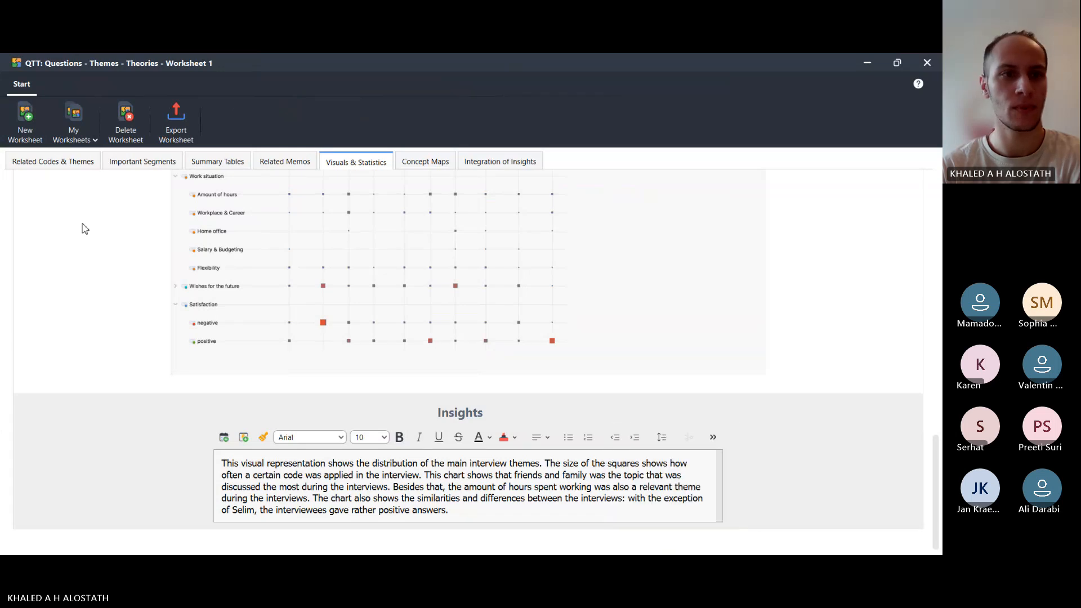
pyautogui.click(927, 63)
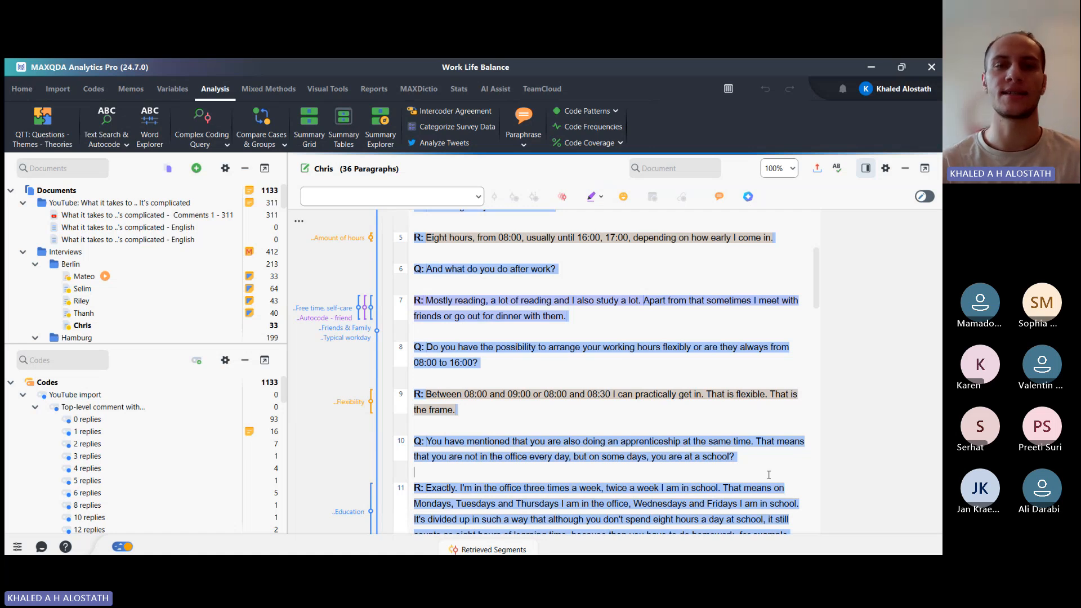
# Look through the last Berlin interview and display the available AI Assist functions
pyautogui.click(23, 92)
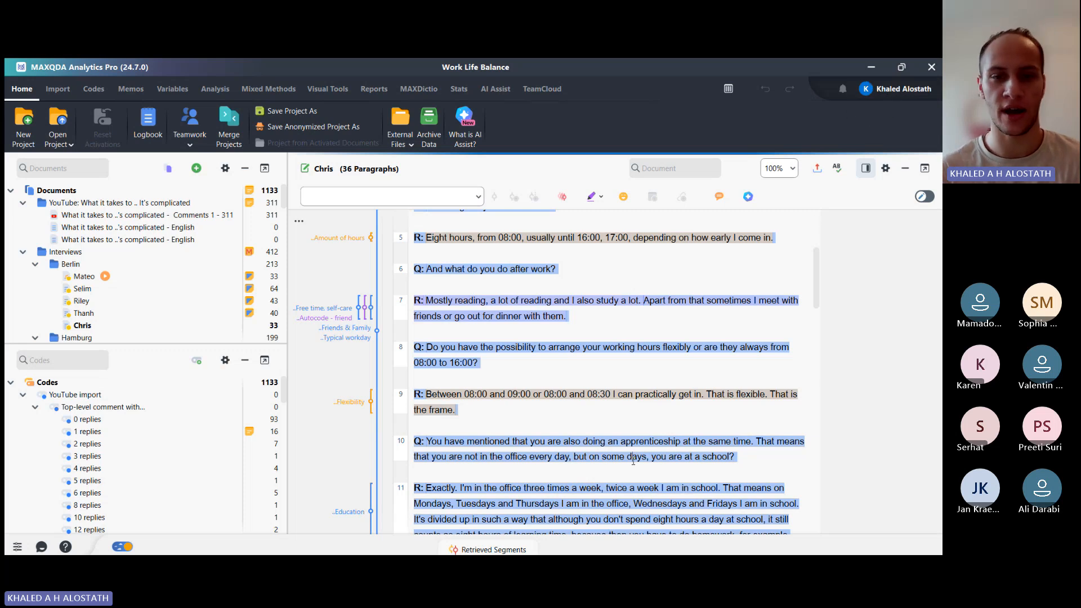
pyautogui.scroll(3, 563, 390)
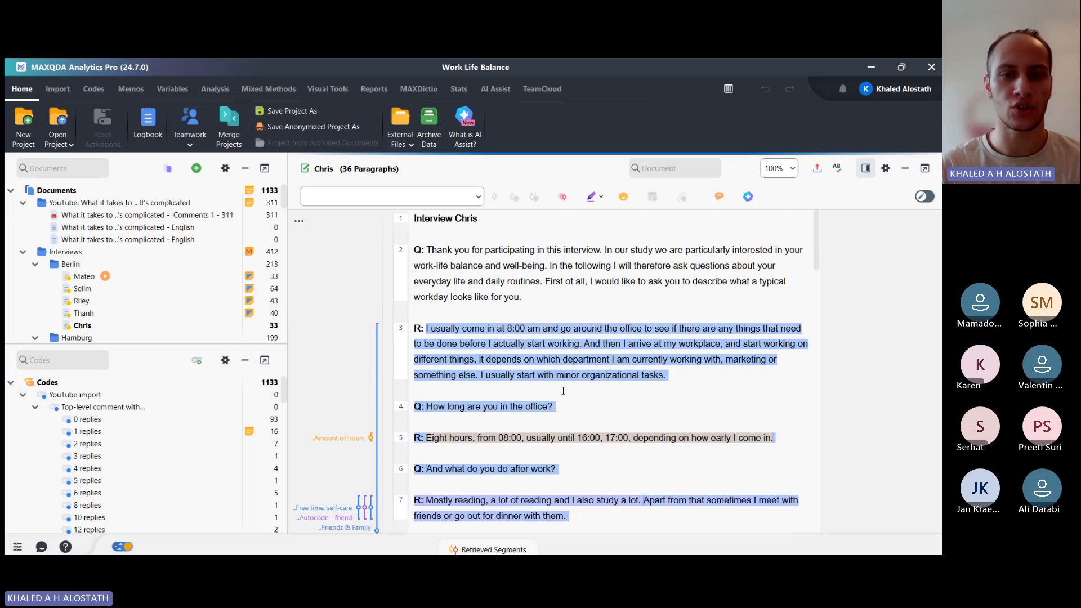
pyautogui.scroll(-1, 555, 273)
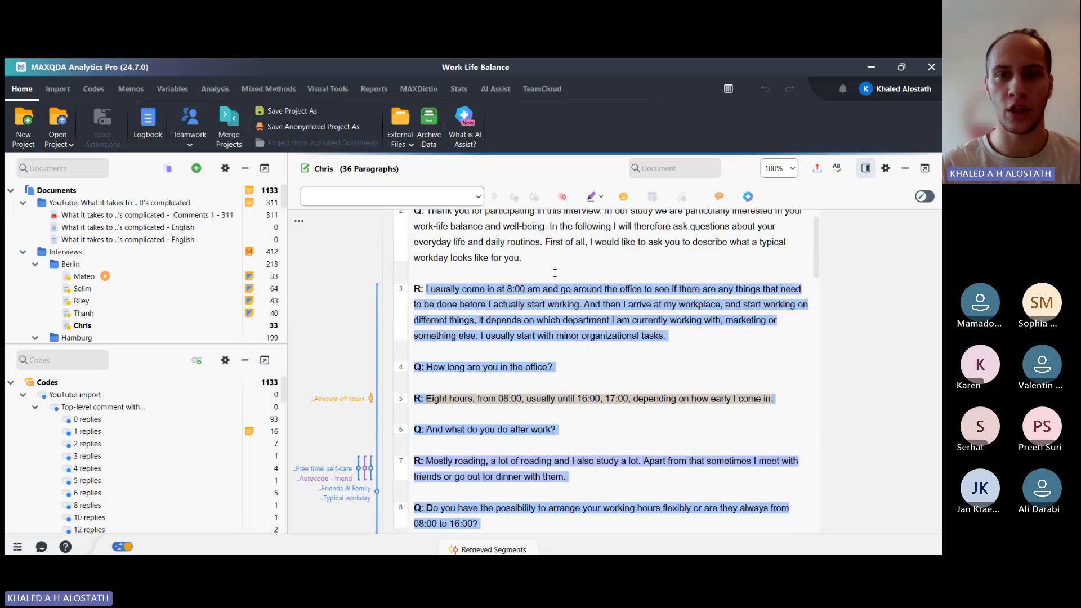
pyautogui.click(497, 88)
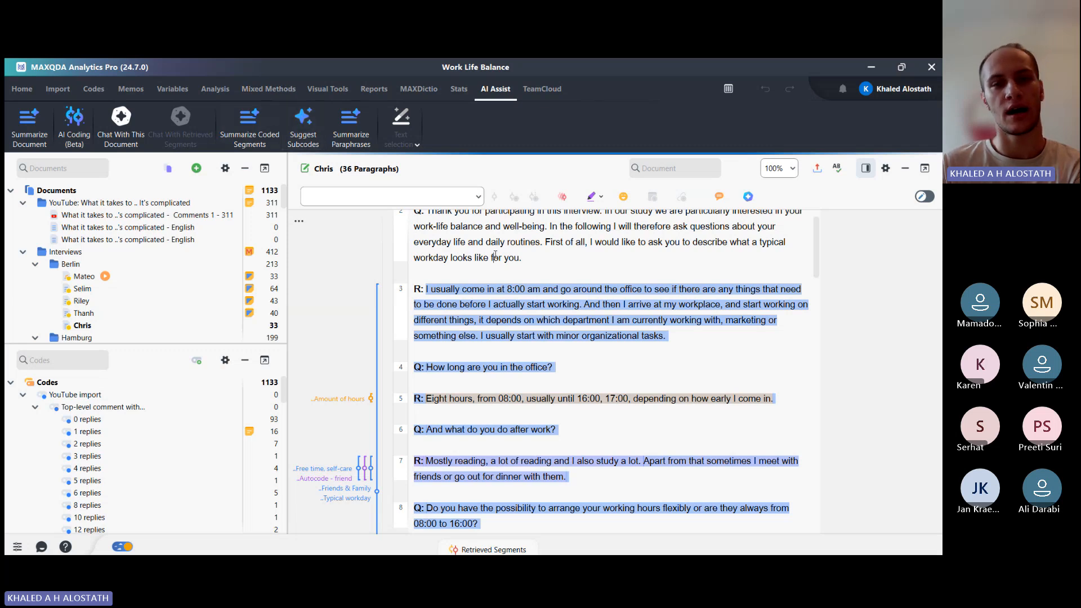
pyautogui.scroll(1, 495, 257)
pyautogui.scroll(-5, 495, 255)
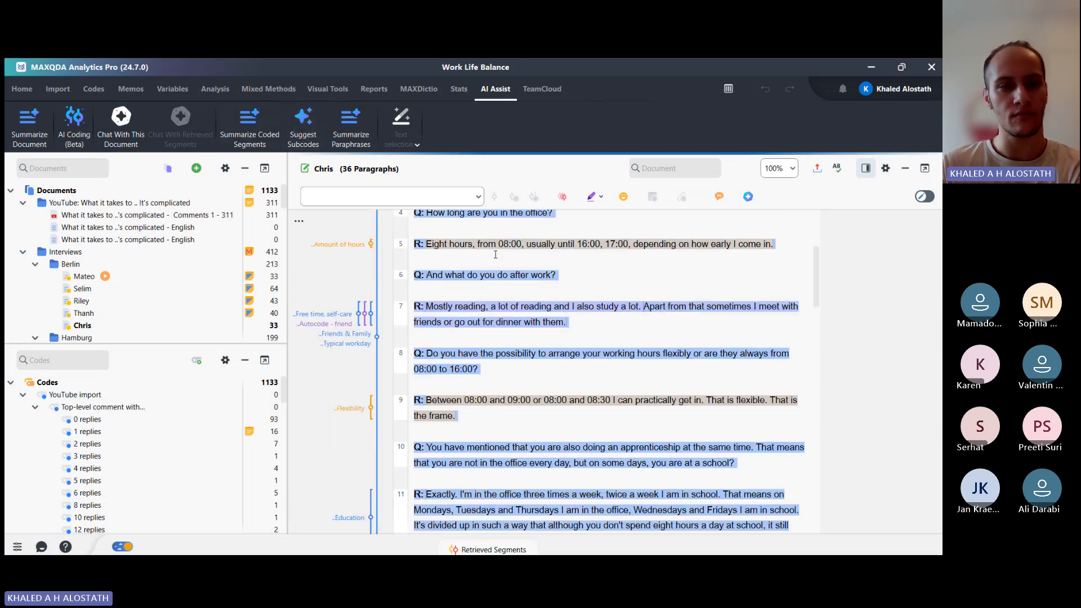
# Try AI Coding on the third Berlin interview with the Education code under Work-life balance, using its existing code memo
pyautogui.doubleClick(84, 306)
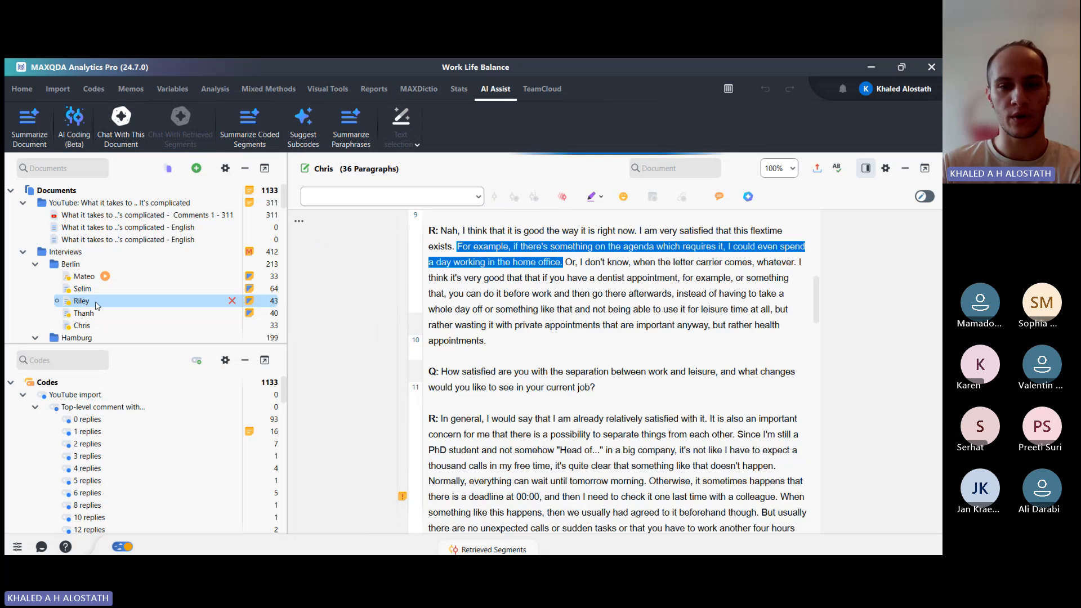
pyautogui.scroll(-3, 478, 335)
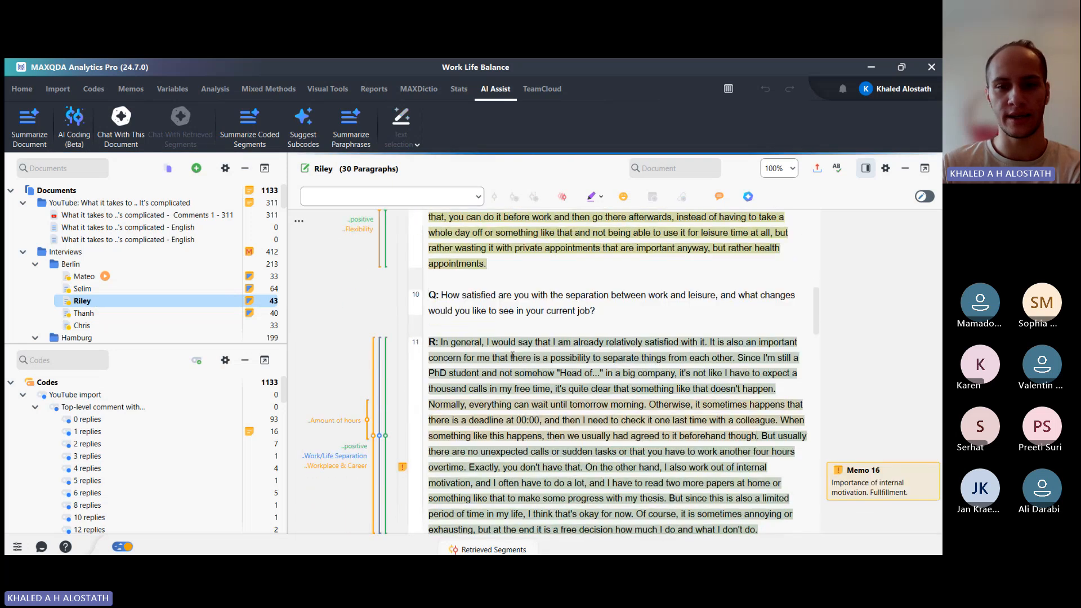
pyautogui.scroll(-1, 512, 357)
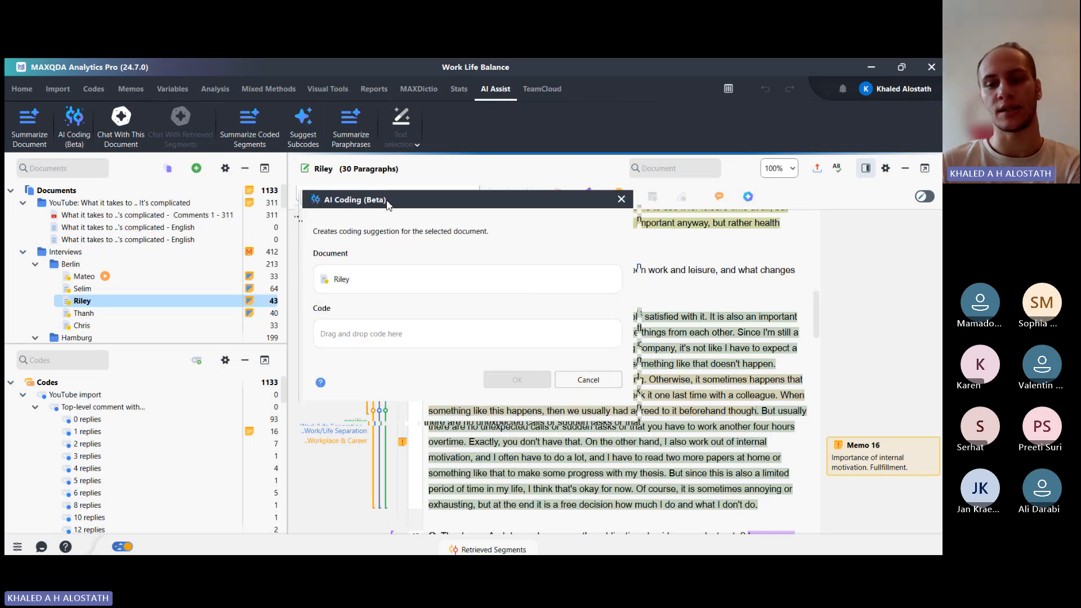
pyautogui.moveTo(387, 205); pyautogui.dragTo(236, 201)
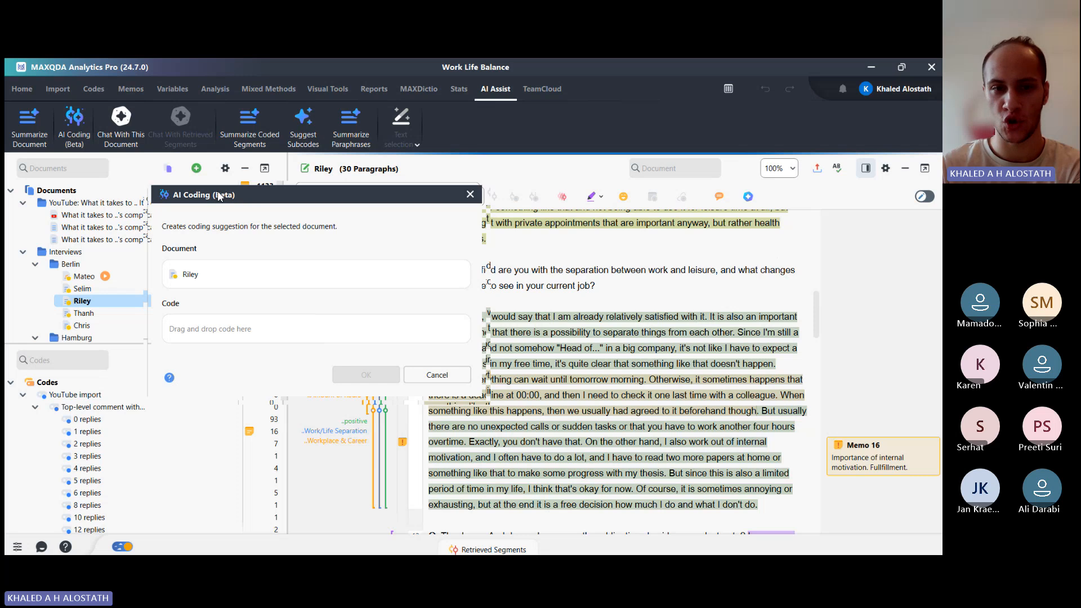
pyautogui.moveTo(220, 195); pyautogui.dragTo(439, 194)
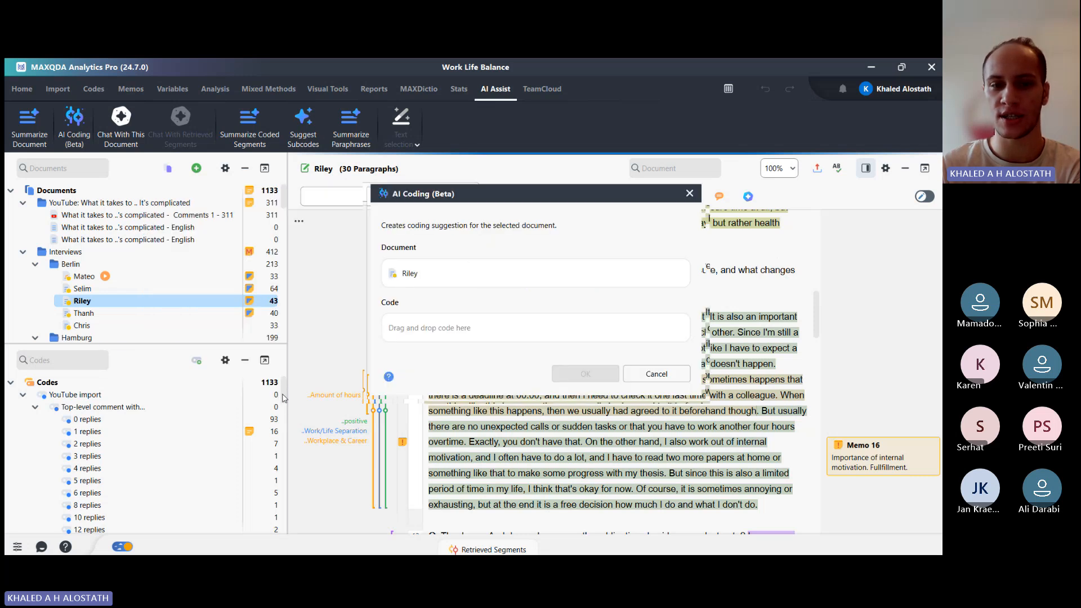
pyautogui.scroll(-3, 284, 413)
pyautogui.moveTo(284, 413); pyautogui.dragTo(283, 443)
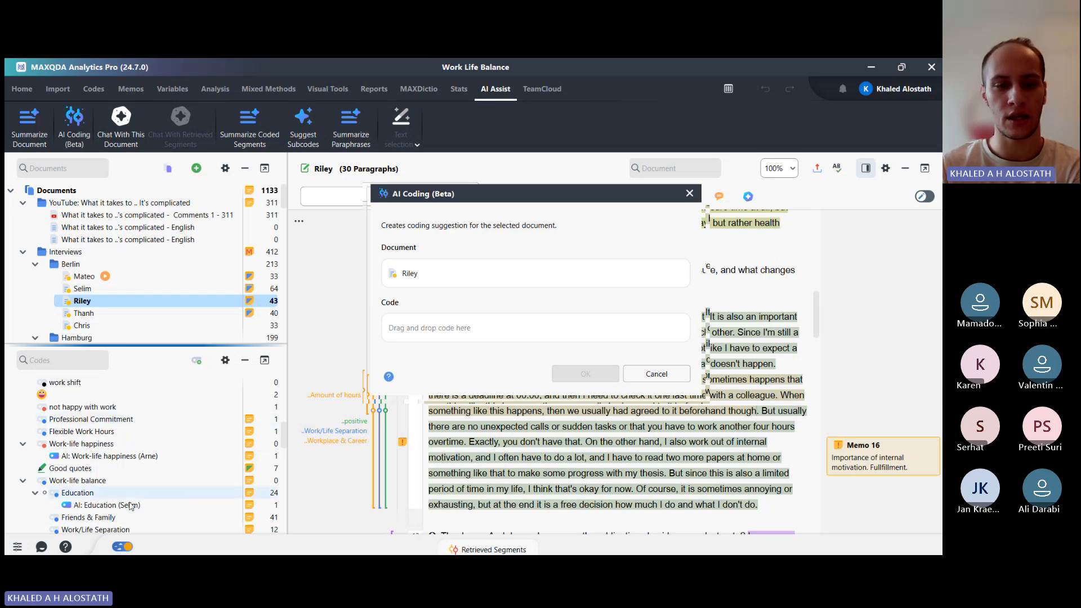
pyautogui.click(91, 495)
pyautogui.moveTo(342, 401); pyautogui.dragTo(440, 330)
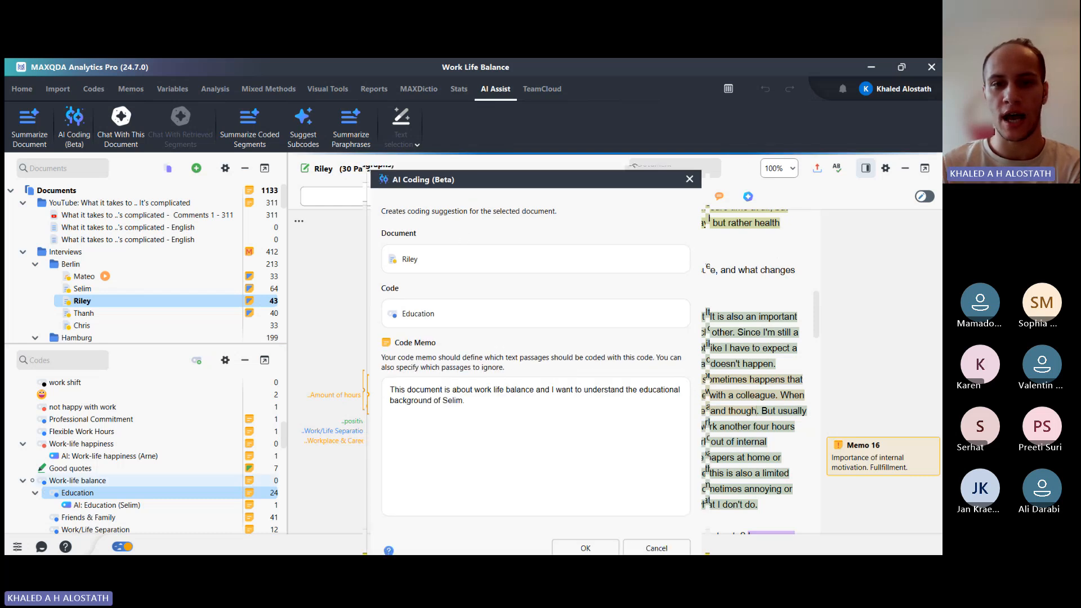
pyautogui.moveTo(440, 183); pyautogui.dragTo(420, 131)
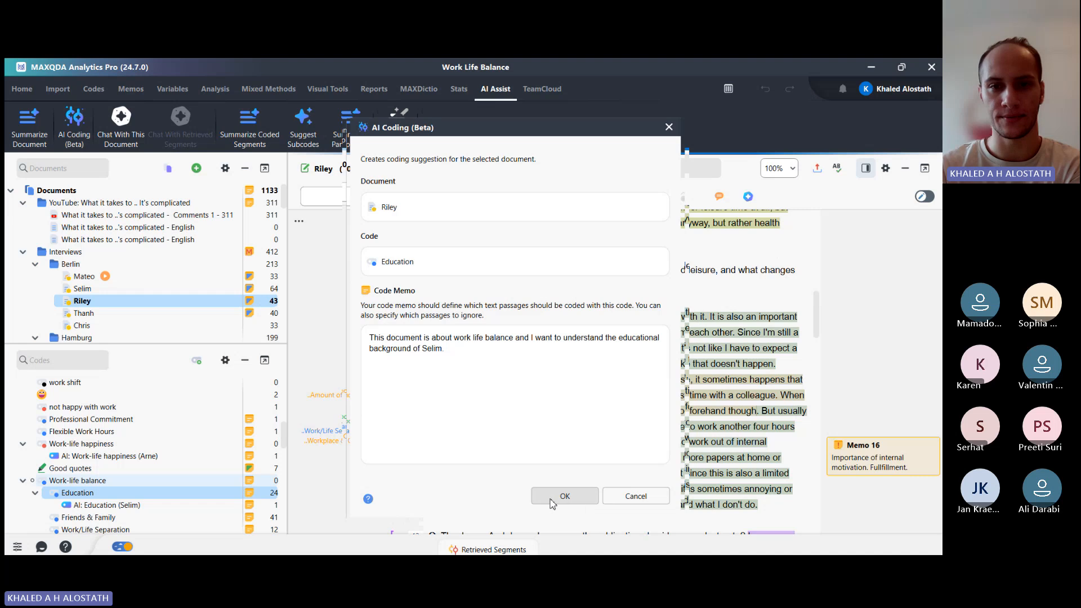
pyautogui.click(551, 501)
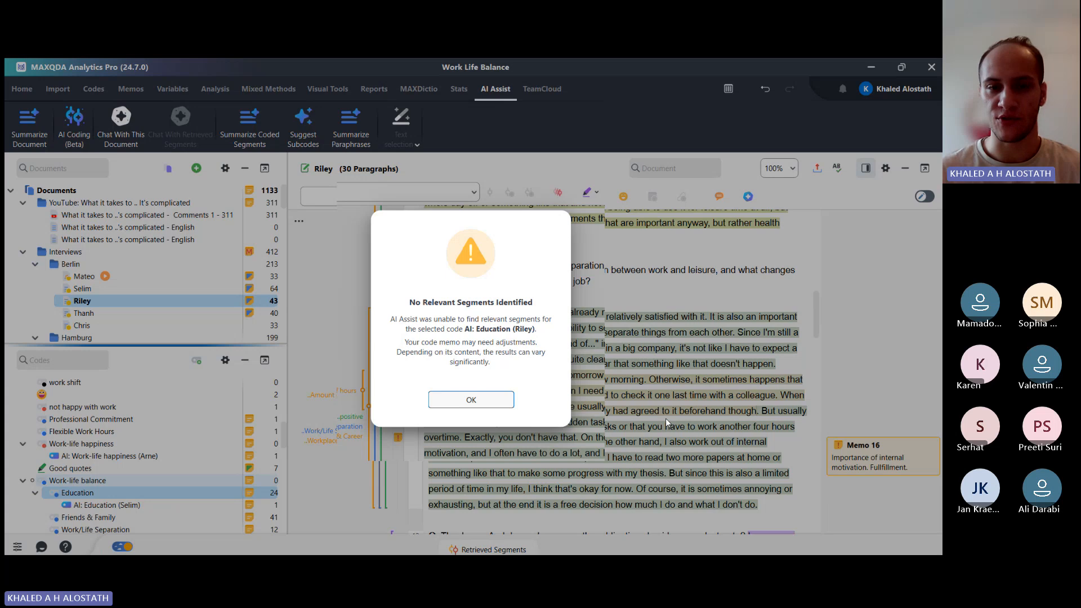
pyautogui.press('Return')
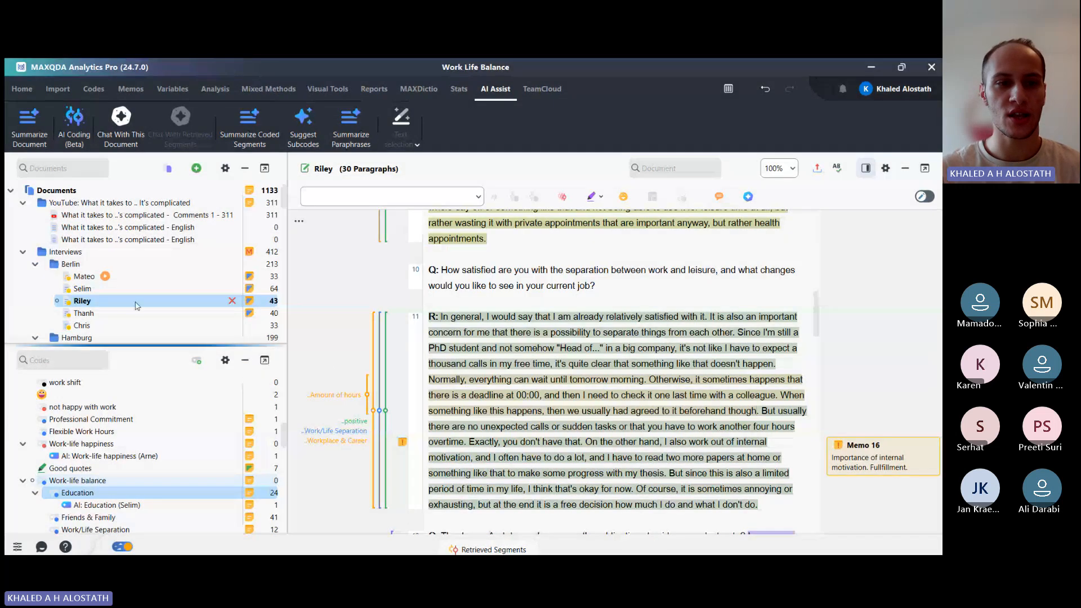
# Run AI Coding on the second Berlin interview with the Education code under Work-life balance and its existing code memo
pyautogui.scroll(-1, 130, 300)
pyautogui.scroll(-1, 131, 299)
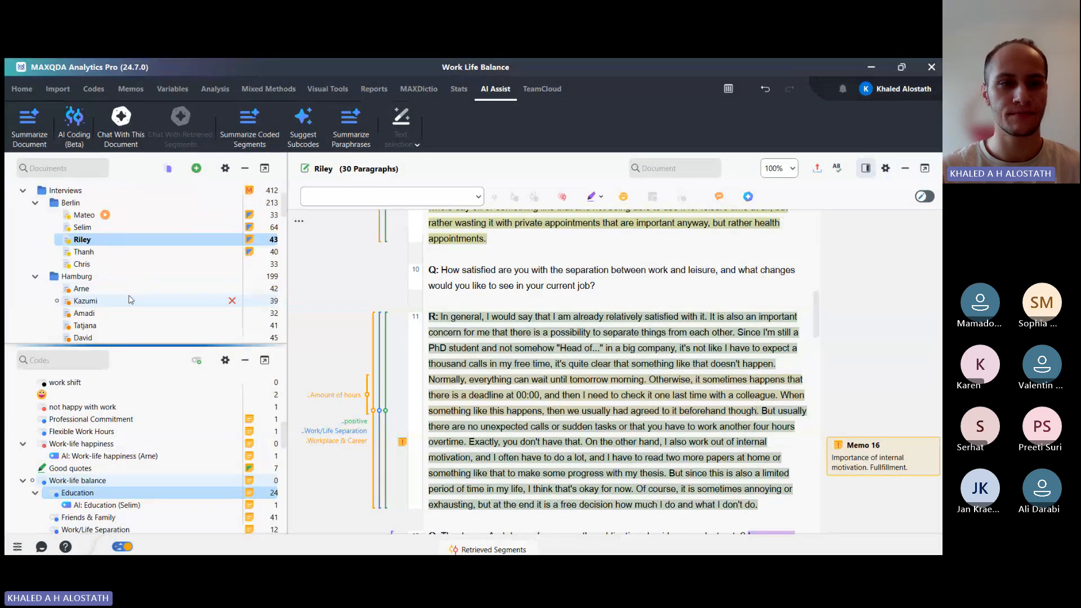
pyautogui.doubleClick(134, 227)
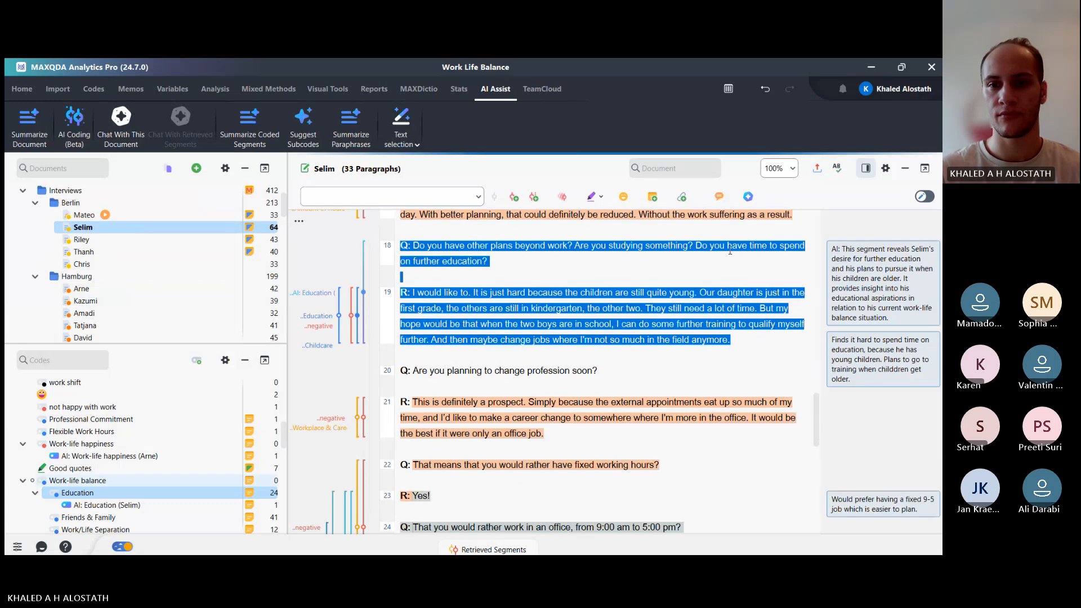
pyautogui.click(730, 251)
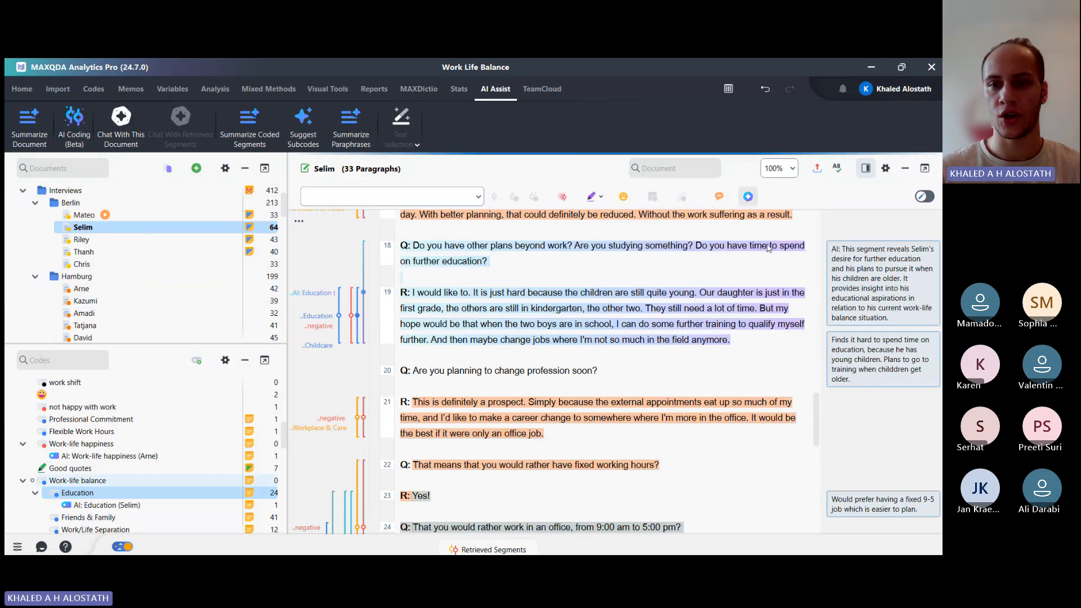
pyautogui.click(562, 197)
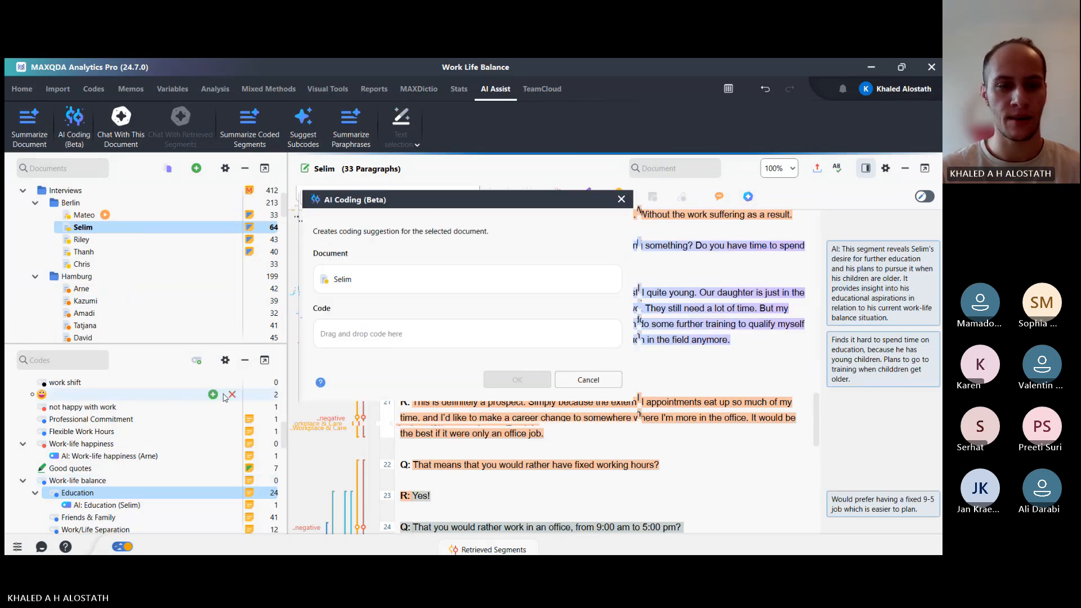
pyautogui.moveTo(79, 492); pyautogui.dragTo(347, 335)
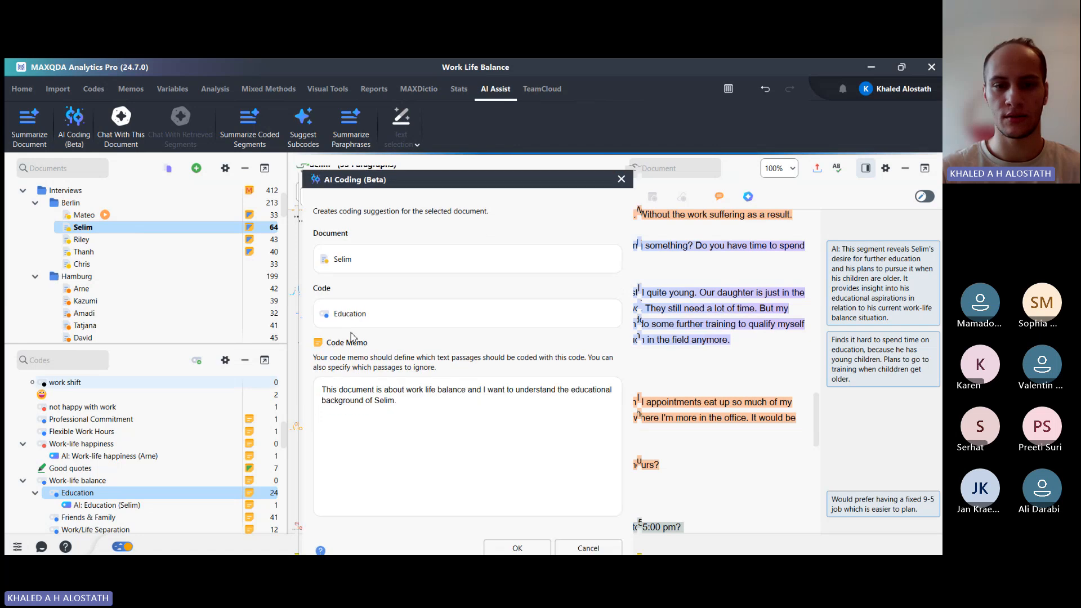
pyautogui.click(526, 547)
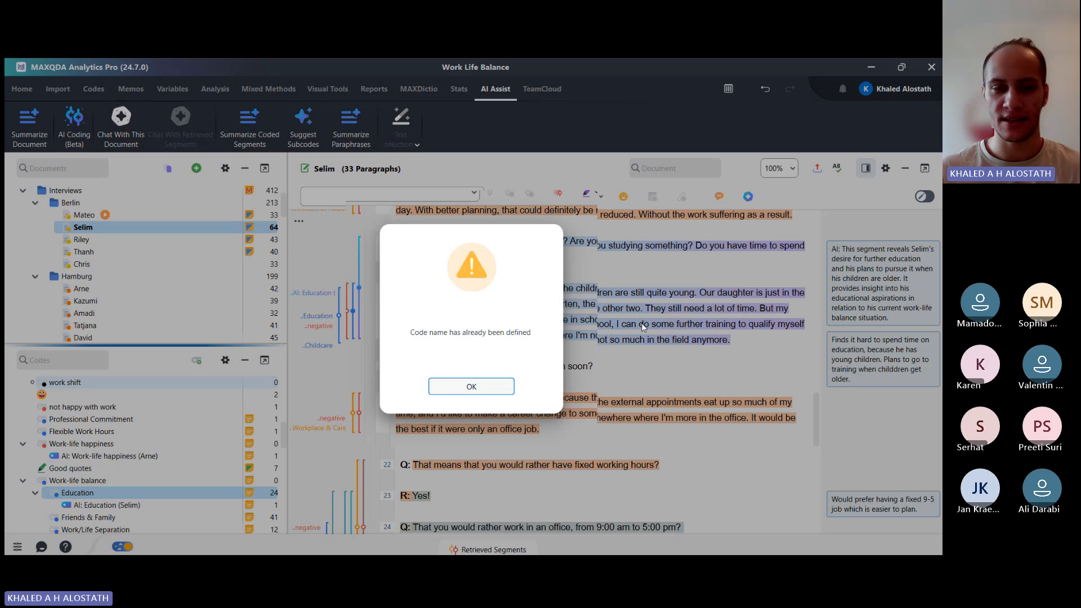
pyautogui.press('Return')
pyautogui.press('Return')
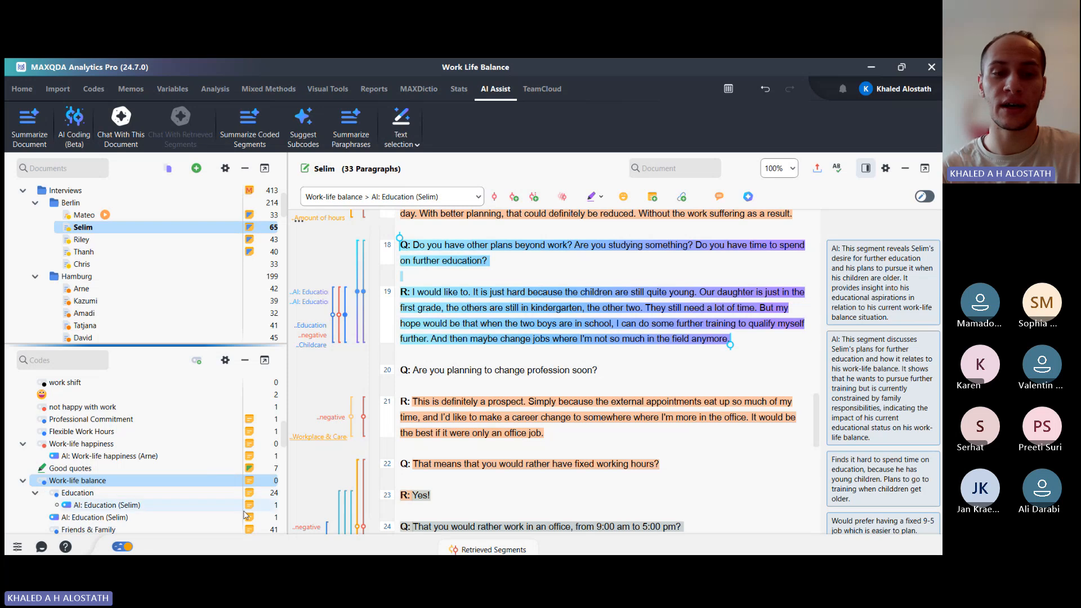
# Generate English subcode suggestions with example bullet lists for the AI subcode nested under Education, and close the code memo
pyautogui.scroll(-1, 245, 515)
pyautogui.scroll(-2, 245, 515)
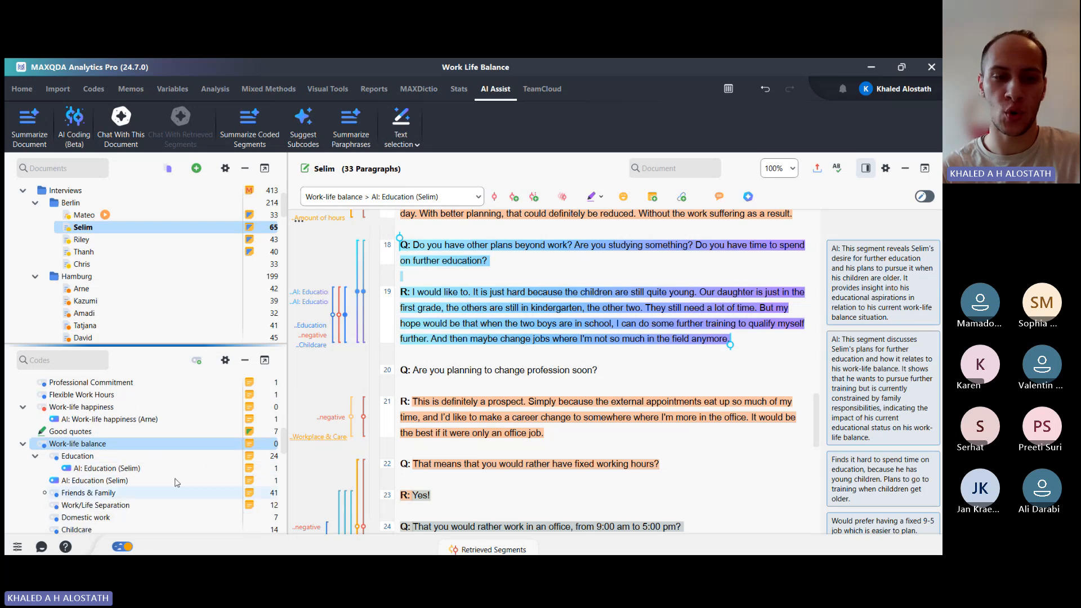
pyautogui.click(139, 473)
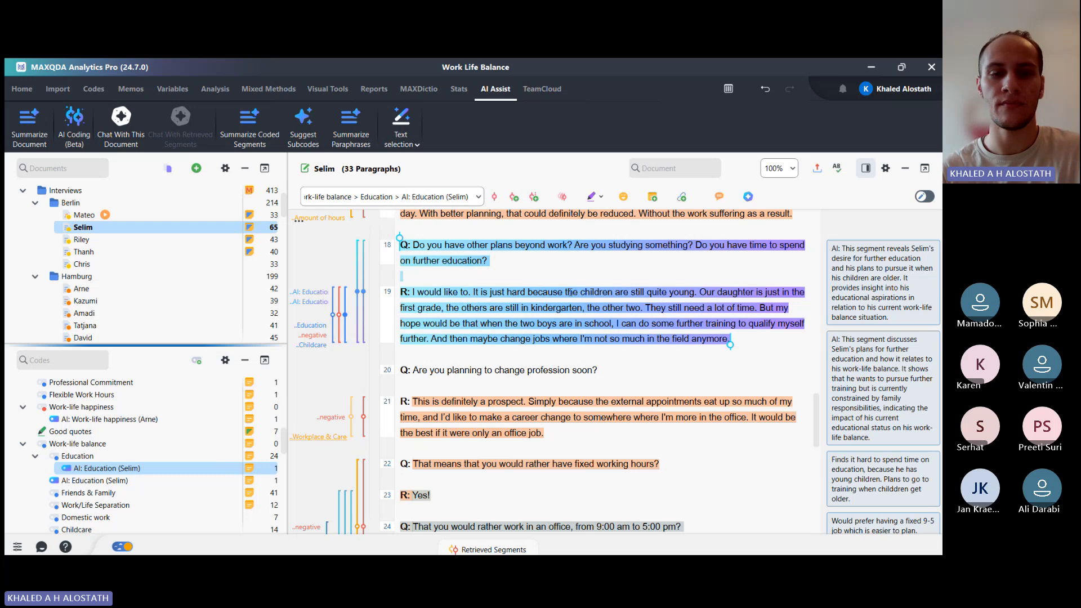
pyautogui.click(302, 129)
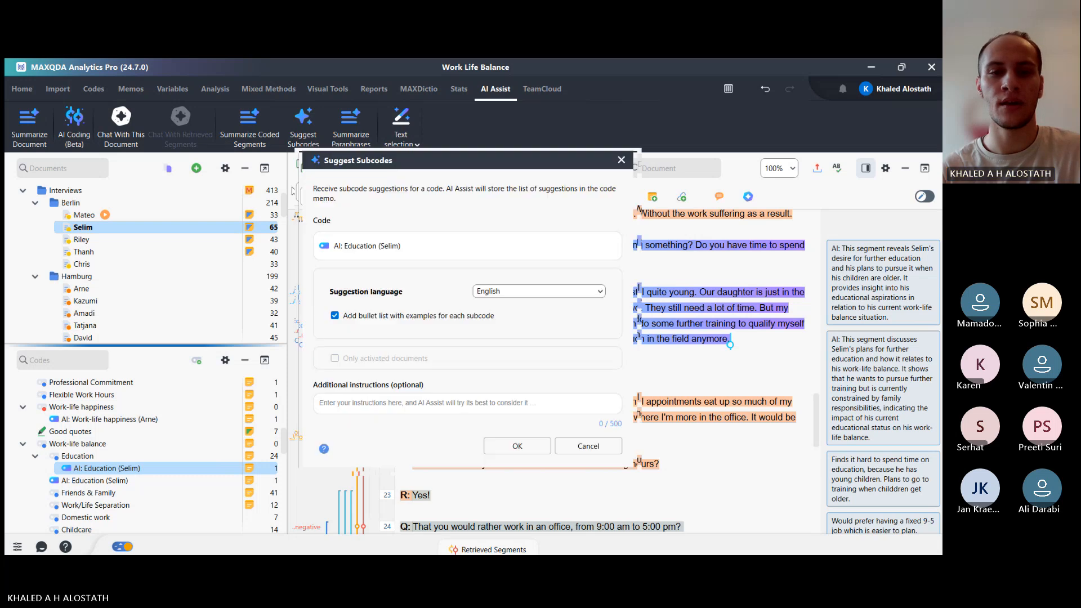
pyautogui.click(523, 291)
pyautogui.click(524, 291)
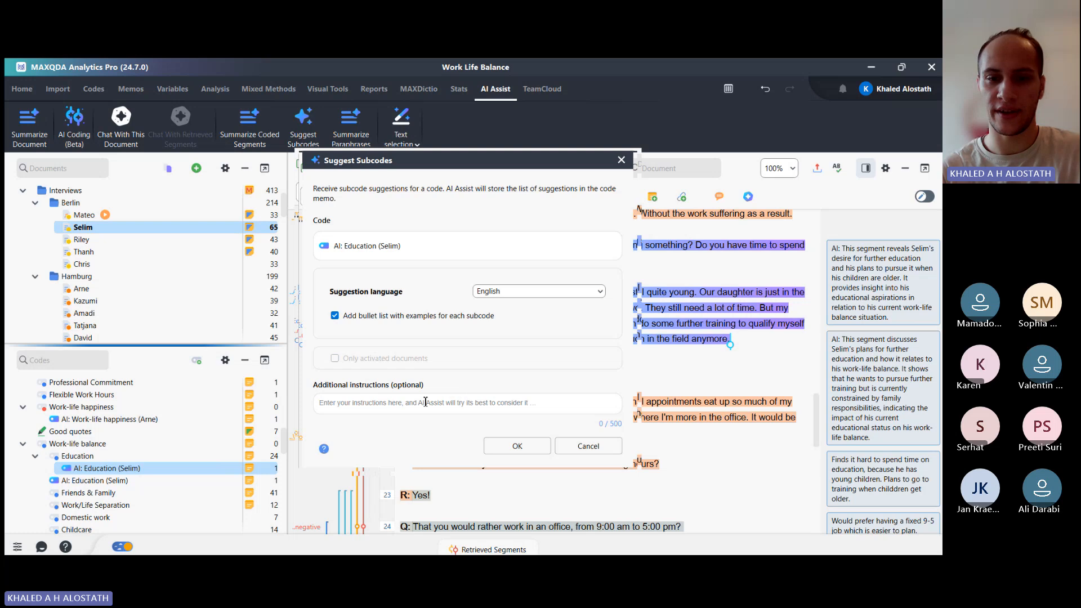
pyautogui.click(518, 446)
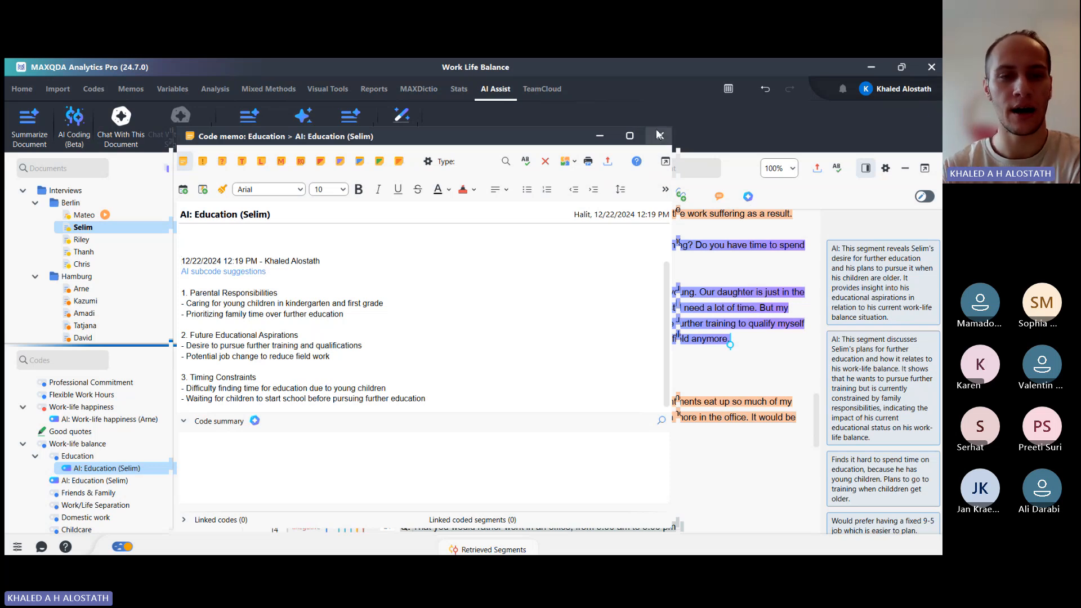
pyautogui.click(620, 189)
pyautogui.click(663, 136)
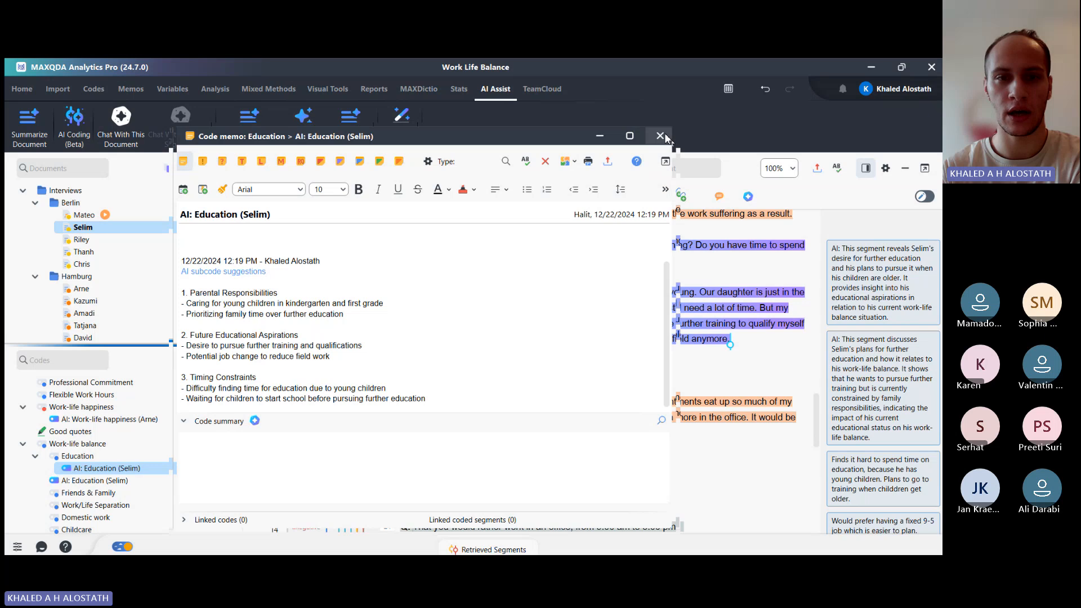
pyautogui.click(661, 136)
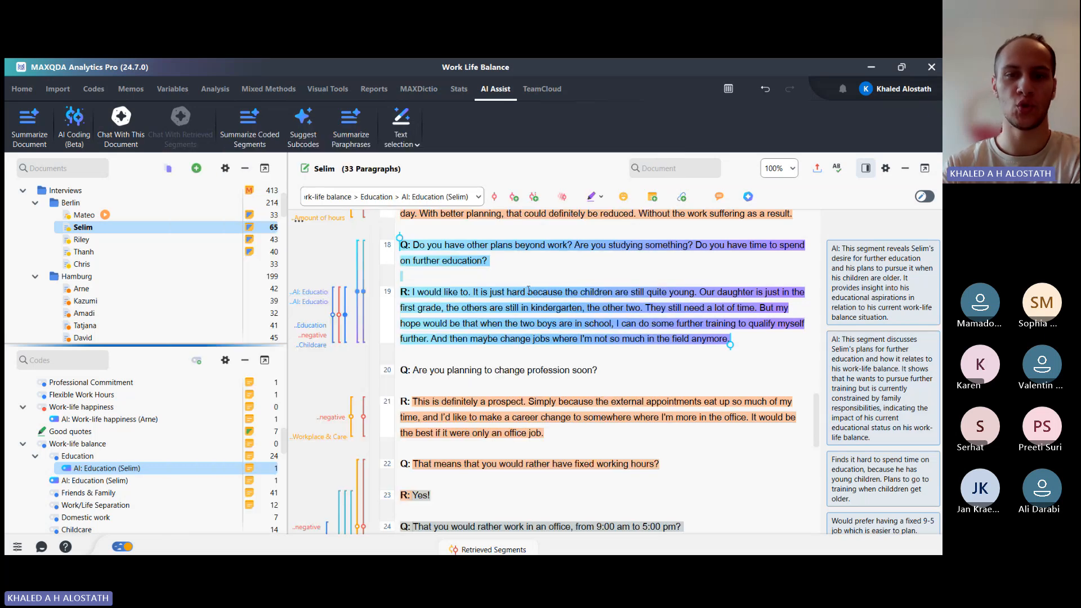
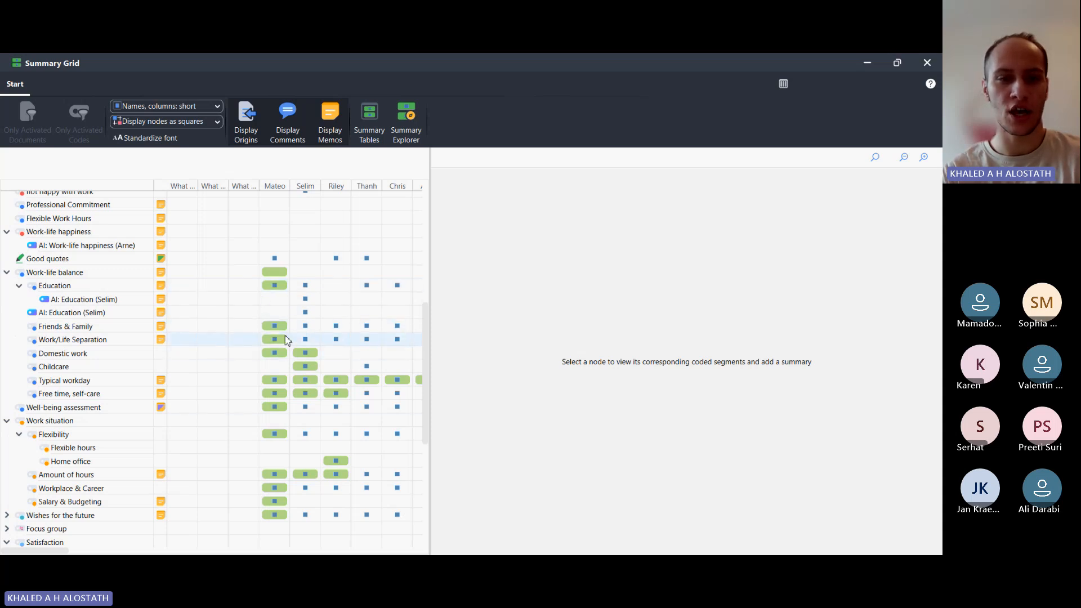
# Review the coded segments and existing summary for the Friends & Family code in the first Berlin interview
pyautogui.click(275, 326)
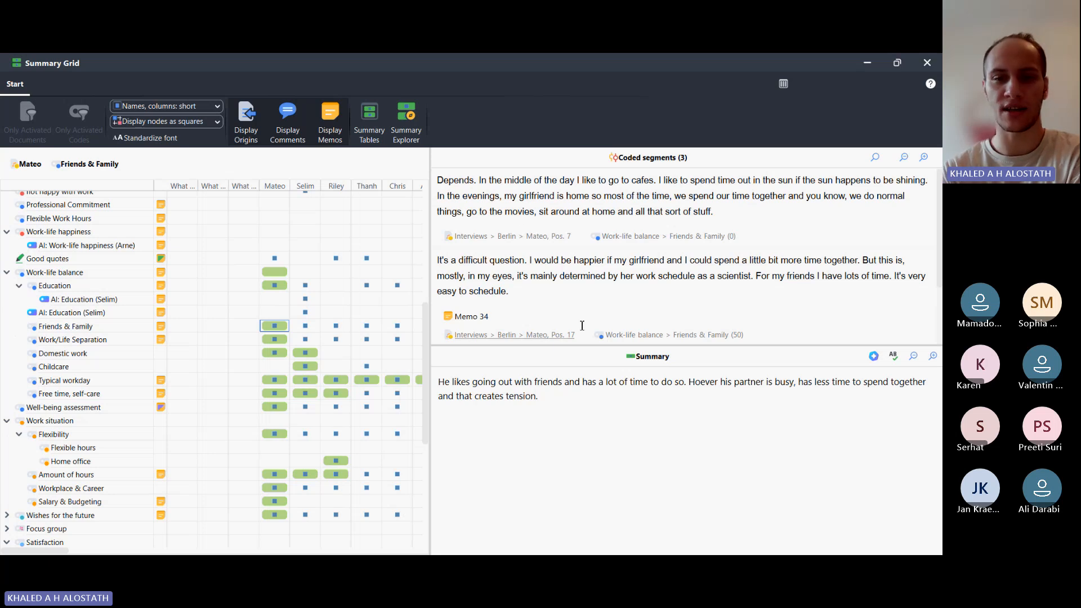
pyautogui.scroll(-3, 608, 244)
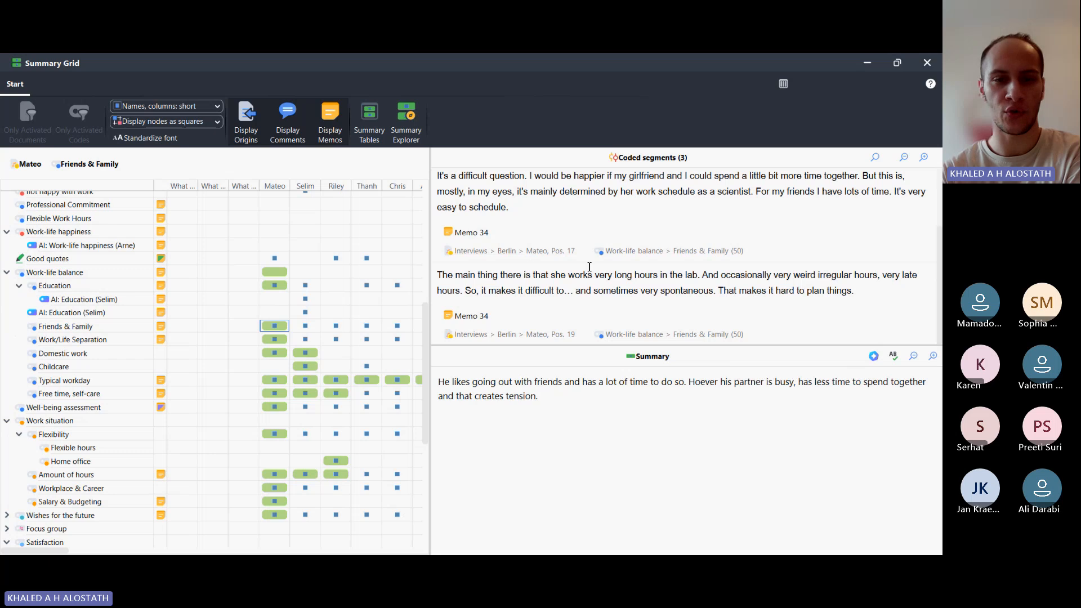
pyautogui.scroll(-6, 353, 333)
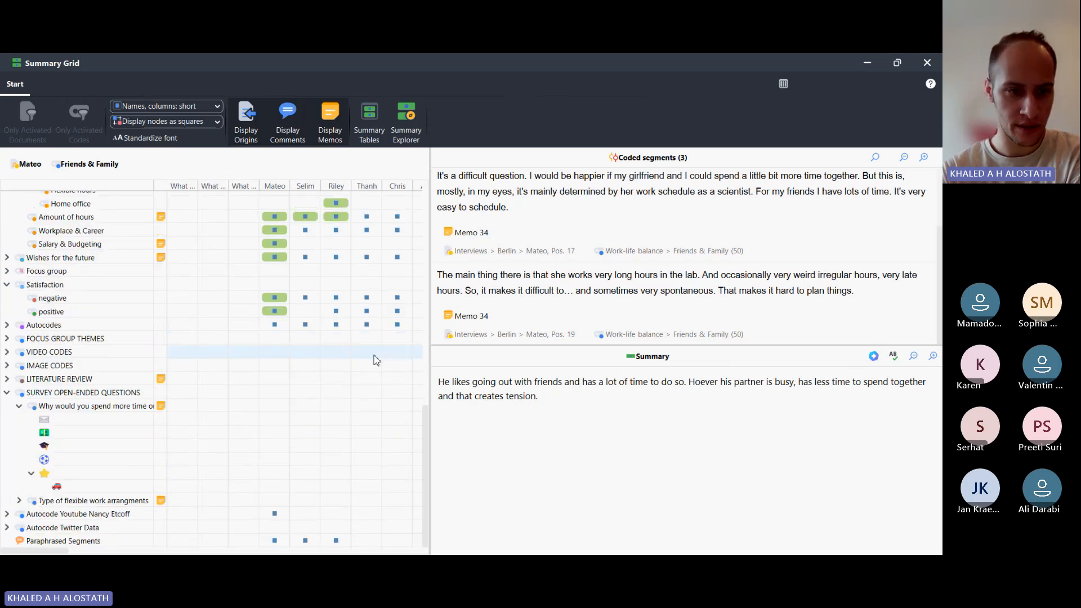
pyautogui.scroll(1, 374, 357)
pyautogui.scroll(6, 309, 310)
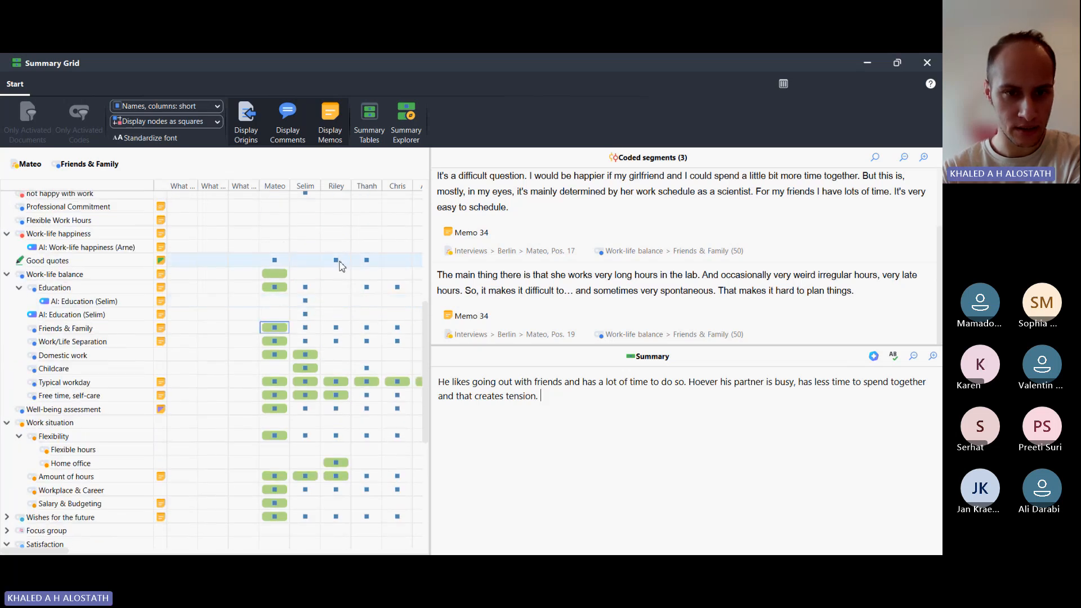
# Generate a short English AI summary in bullet points for Friends & Family in the third Berlin interview and compare it with the coded segments
pyautogui.click(341, 330)
pyautogui.scroll(-3, 617, 256)
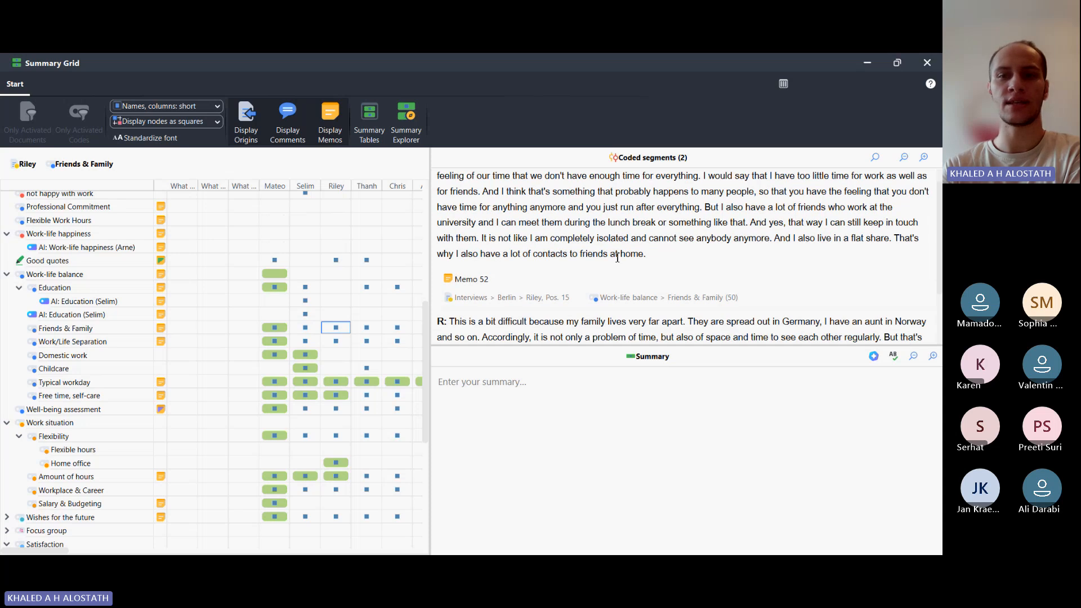
pyautogui.scroll(-1, 617, 256)
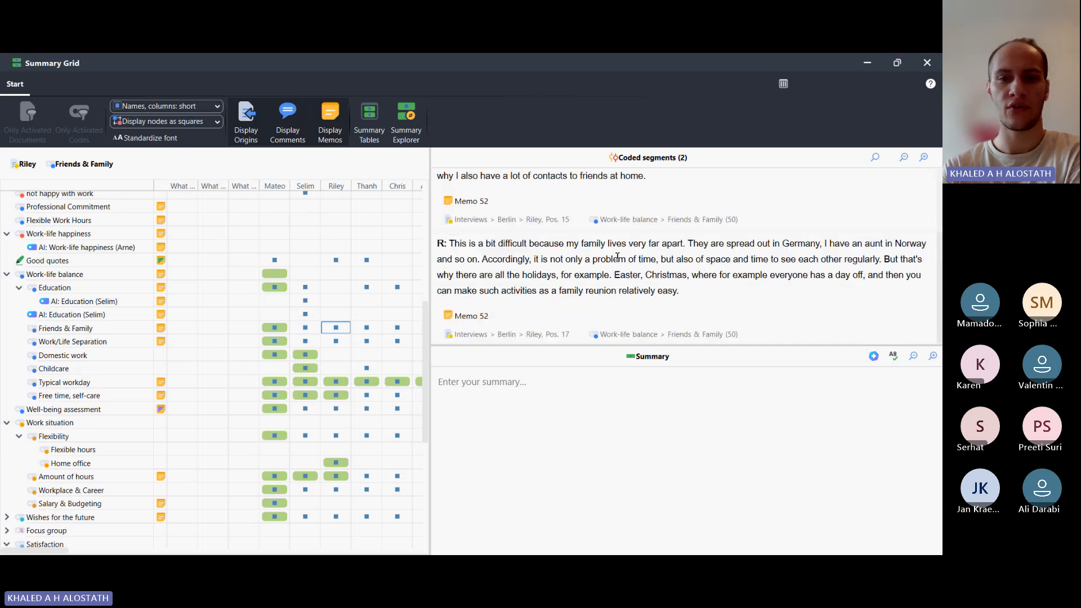
pyautogui.scroll(5, 617, 257)
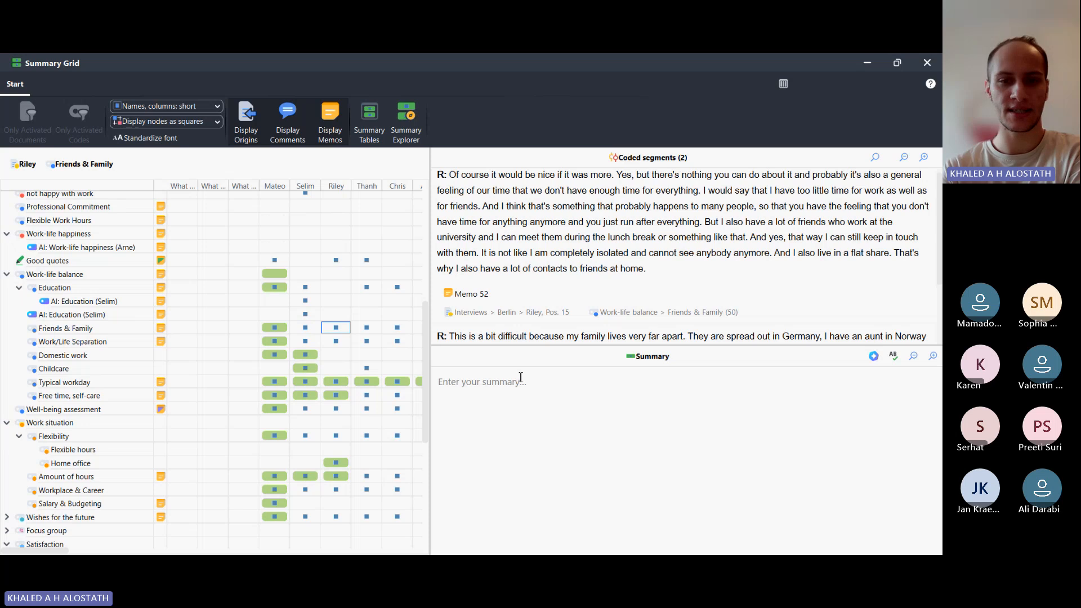
pyautogui.click(874, 357)
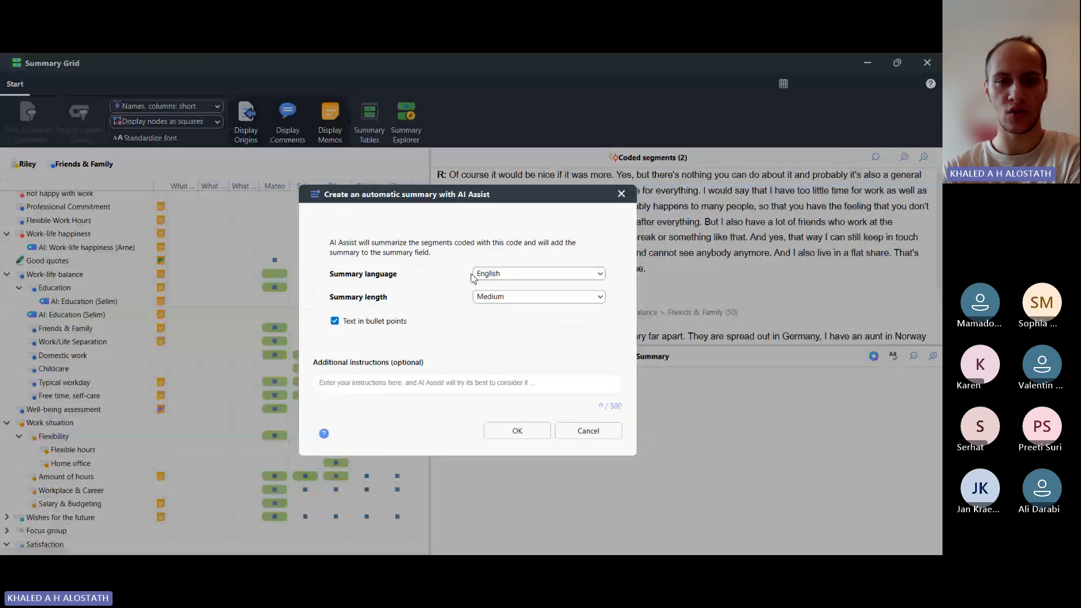
pyautogui.click(516, 297)
pyautogui.click(515, 316)
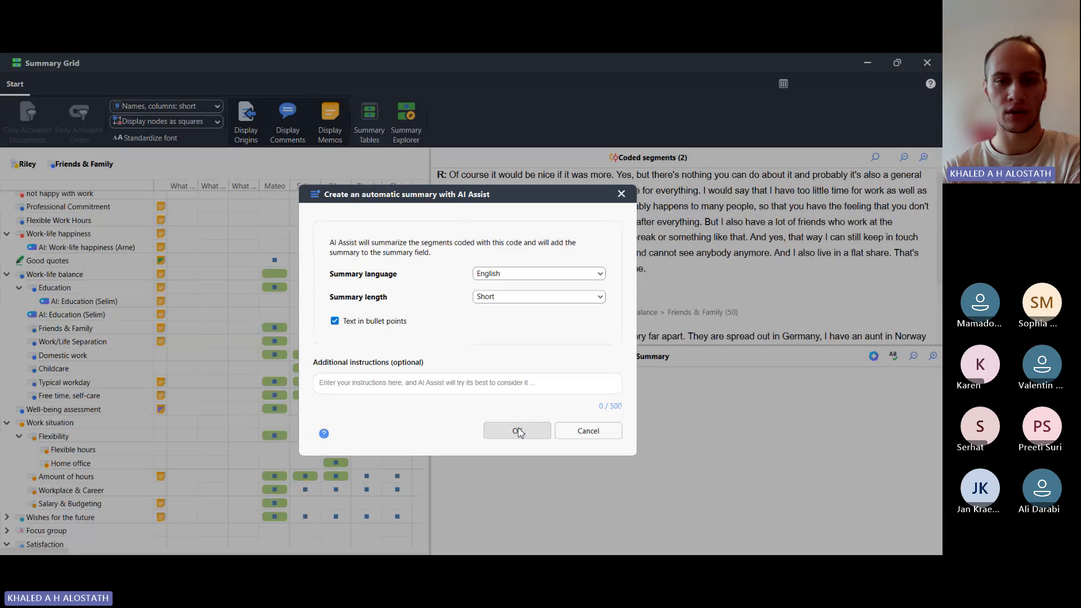
pyautogui.click(517, 430)
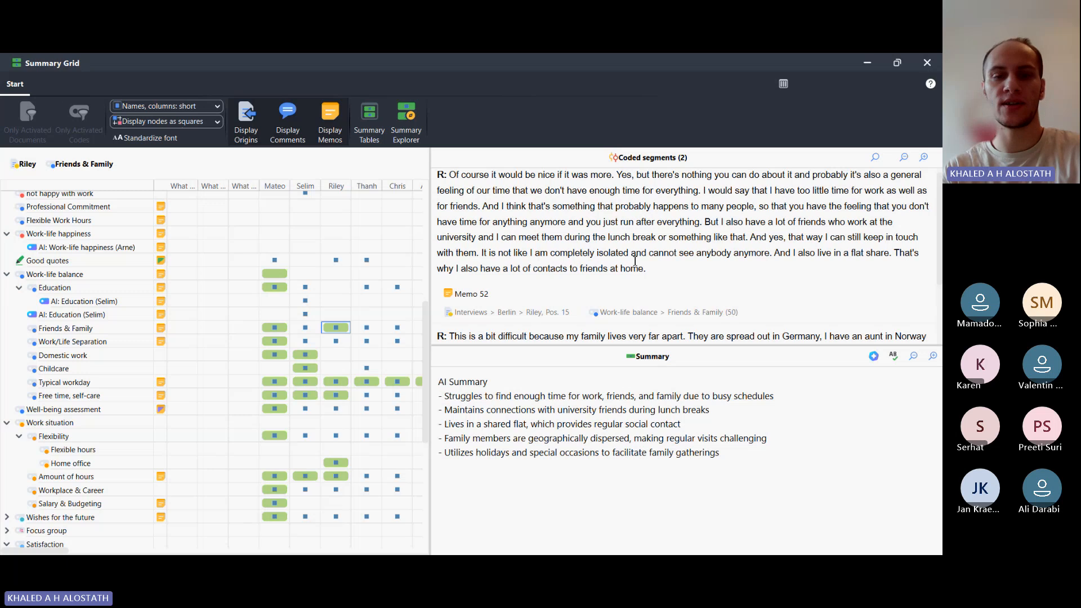
pyautogui.scroll(-2, 635, 261)
pyautogui.scroll(-2, 635, 261)
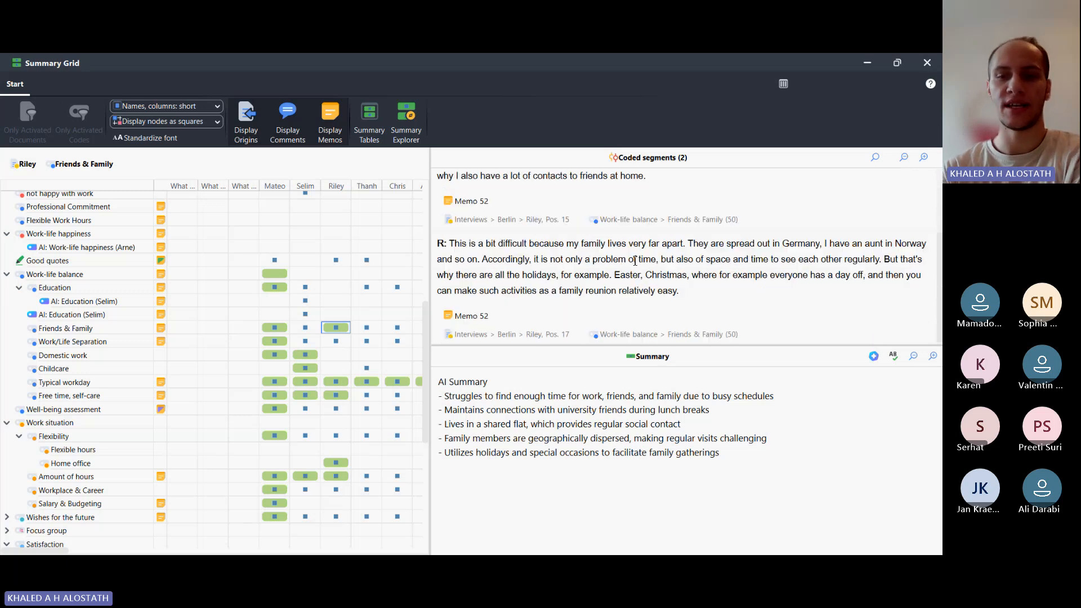
pyautogui.scroll(3, 635, 261)
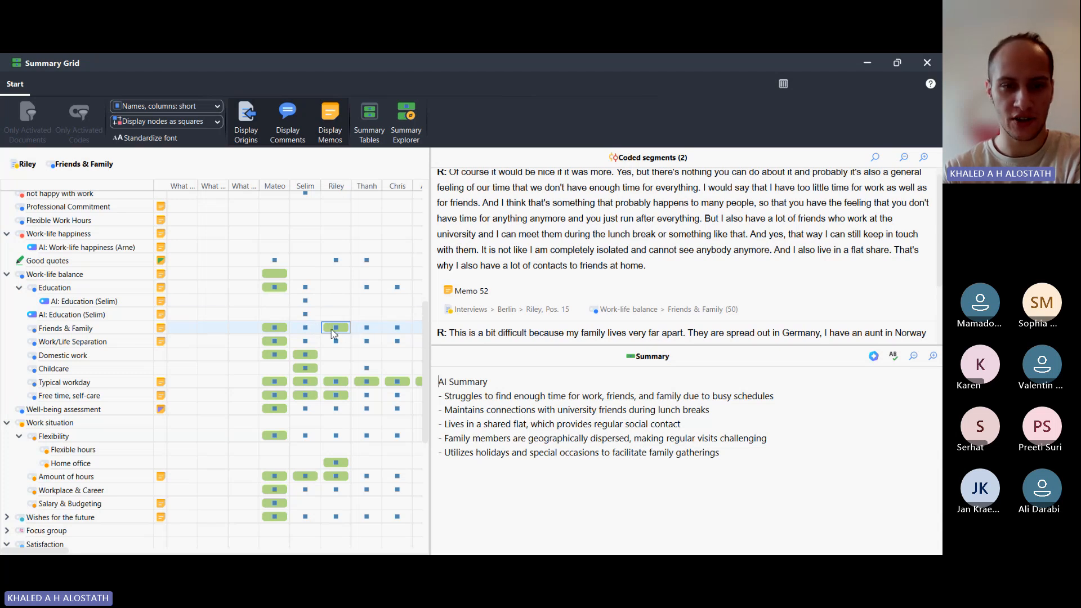
pyautogui.moveTo(334, 332)
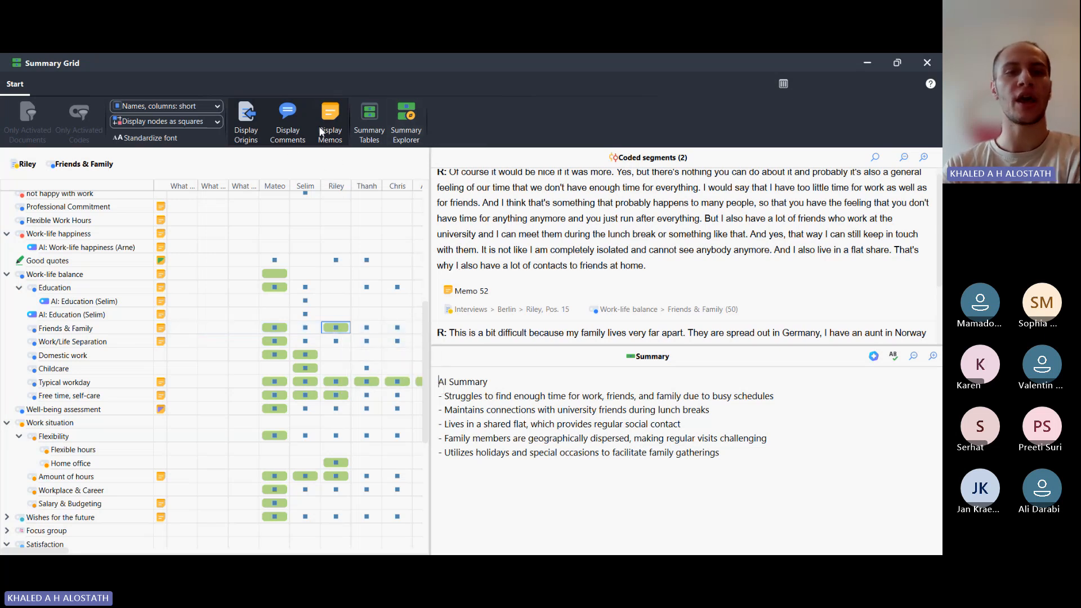
# Open the Summary Tables and look through the document variables and workday summaries in the Typical Workdays (All interviews) table
pyautogui.click(369, 113)
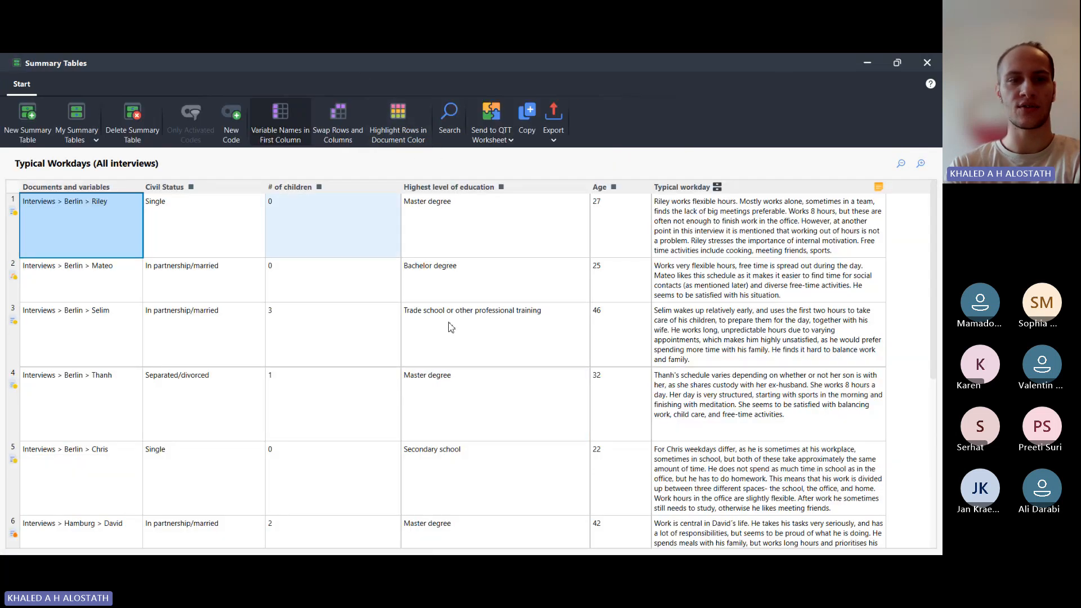
pyautogui.scroll(-1, 534, 444)
pyautogui.scroll(-5, 534, 445)
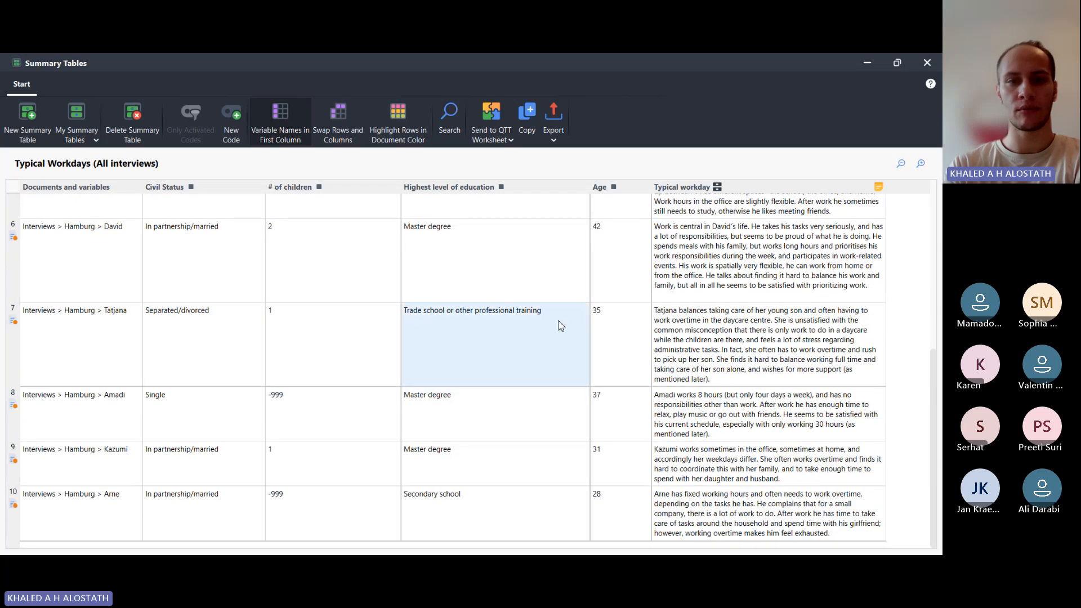
pyautogui.scroll(6, 560, 321)
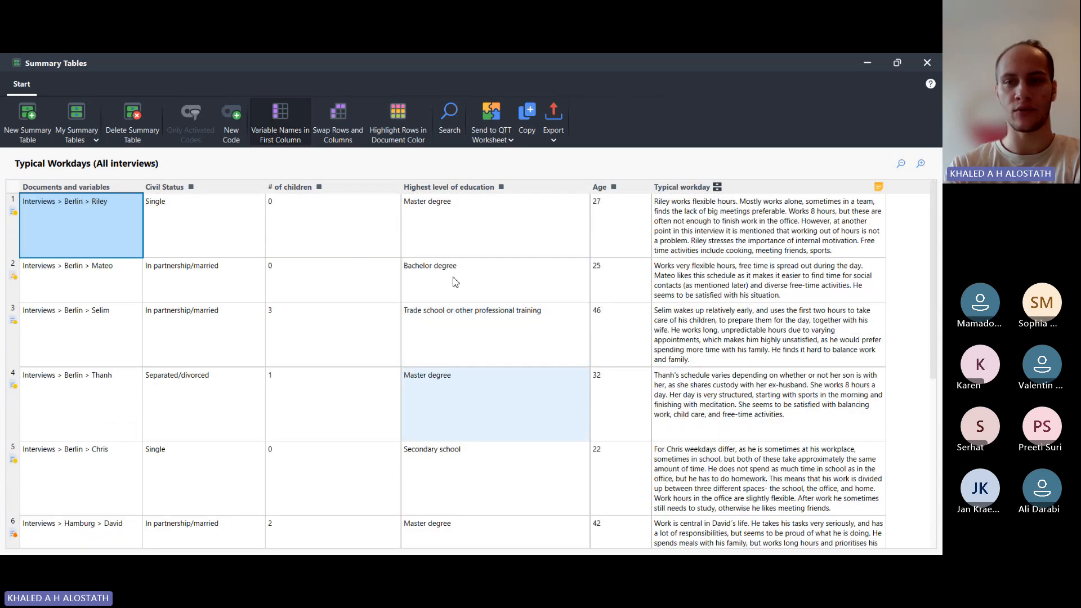
pyautogui.scroll(-1, 484, 281)
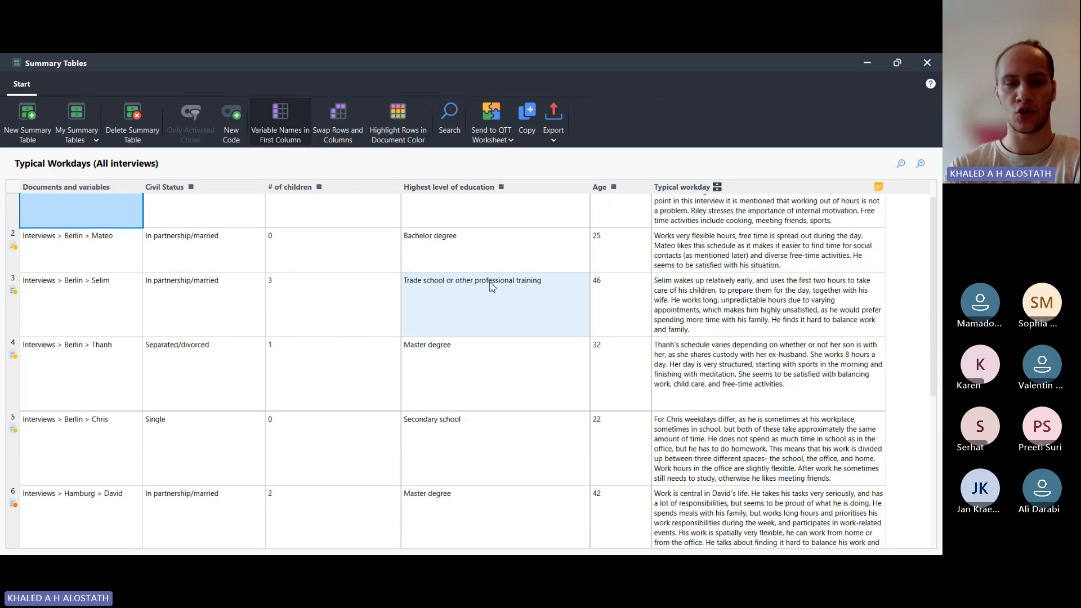
pyautogui.scroll(1, 495, 283)
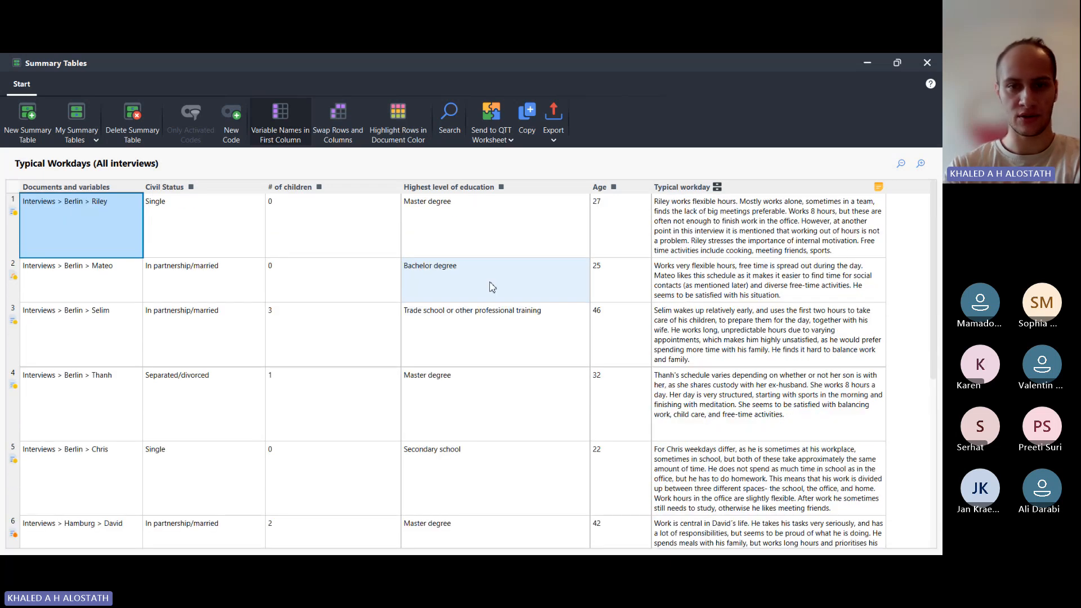
pyautogui.scroll(-4, 491, 286)
pyautogui.scroll(-2, 388, 321)
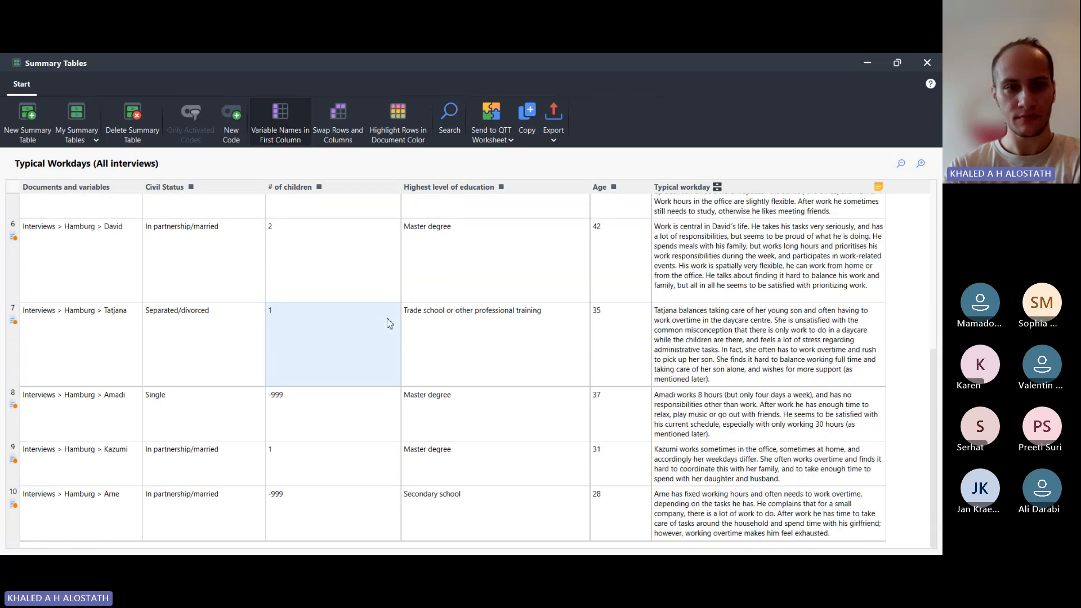
pyautogui.scroll(5, 388, 322)
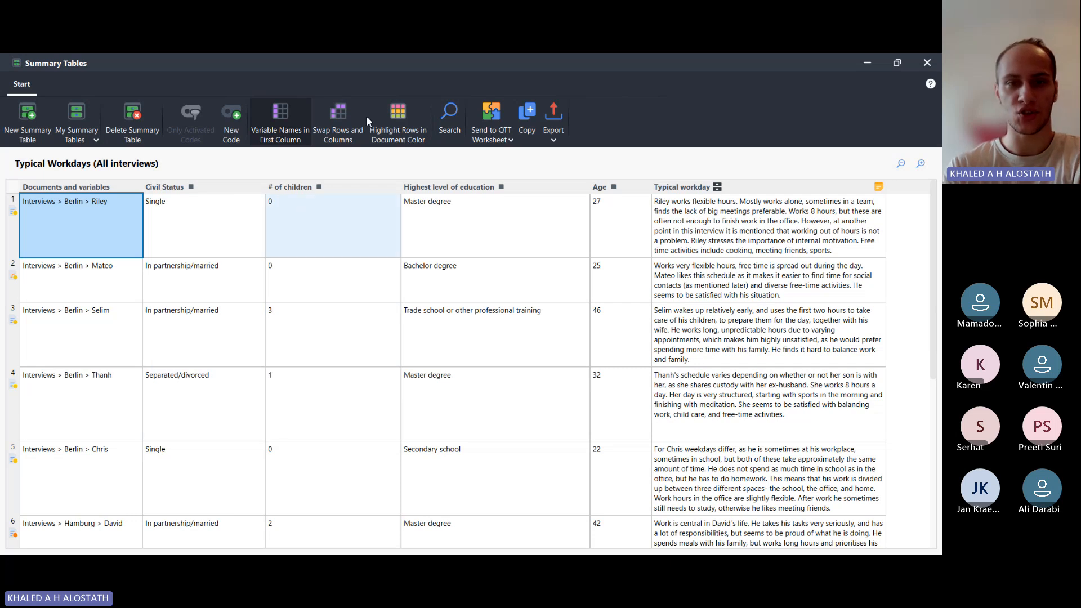
# Switch row highlighting in document color on and off again, and send the Typical Workdays table to a QTT worksheet
pyautogui.click(406, 125)
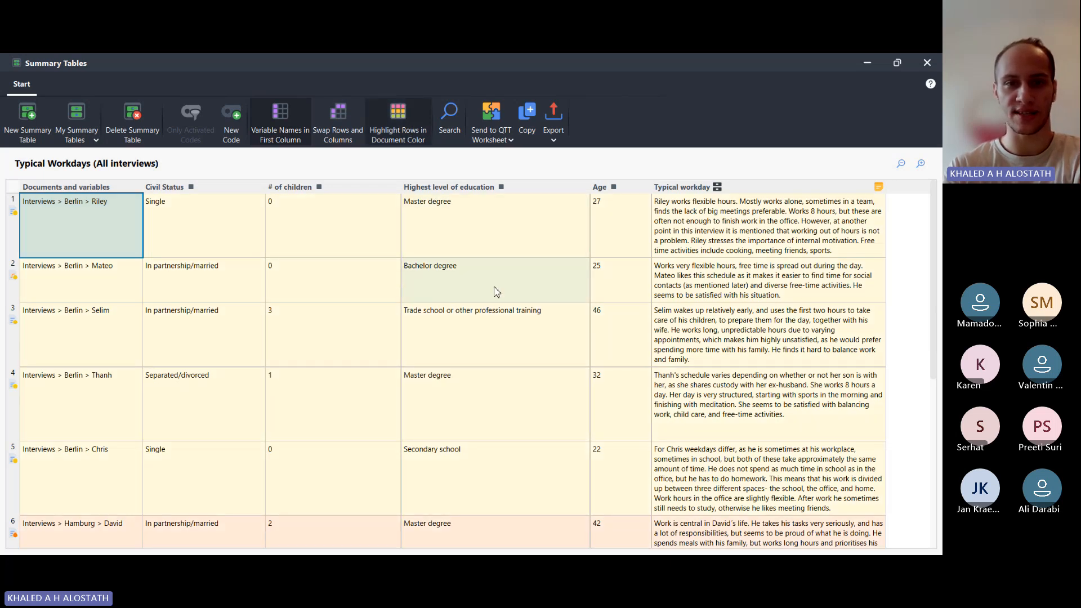
pyautogui.click(414, 143)
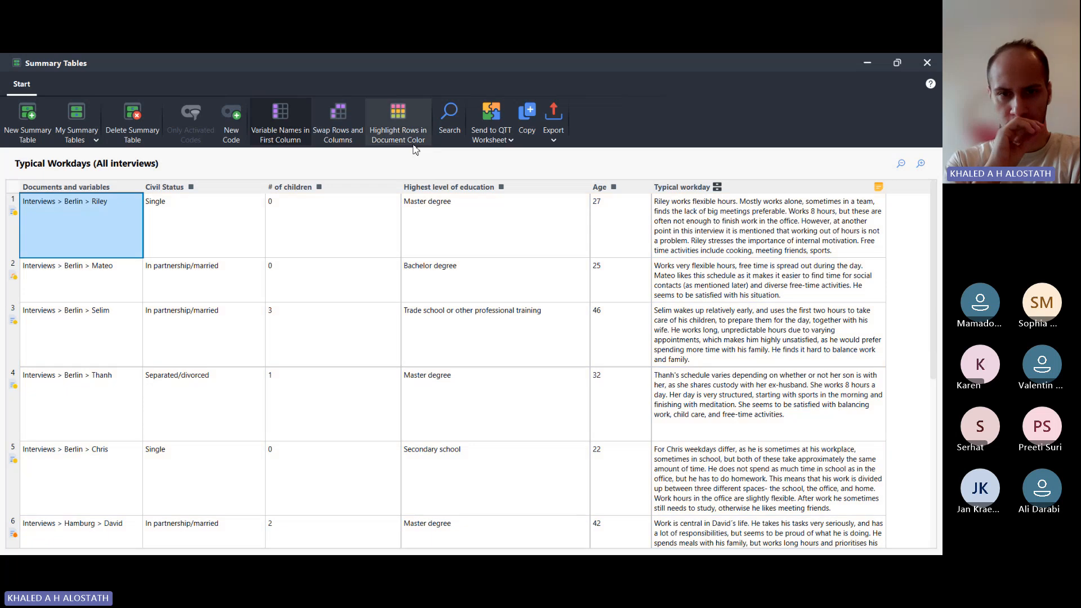
pyautogui.click(498, 141)
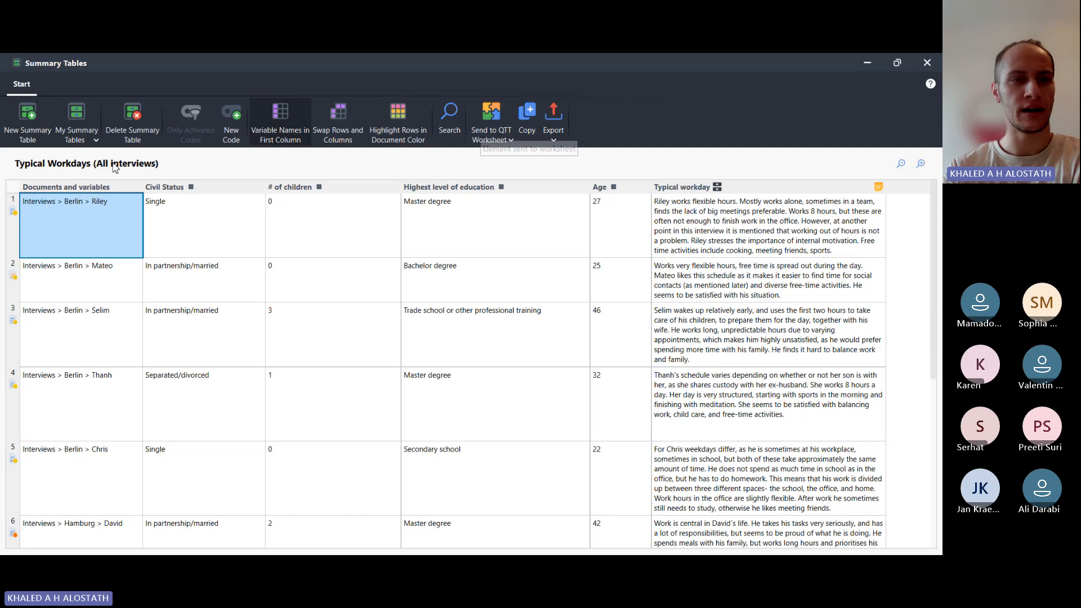
# Create a new summary table for all documents with the Typical workday and FOCUS GROUP THEMES codes
pyautogui.click(85, 142)
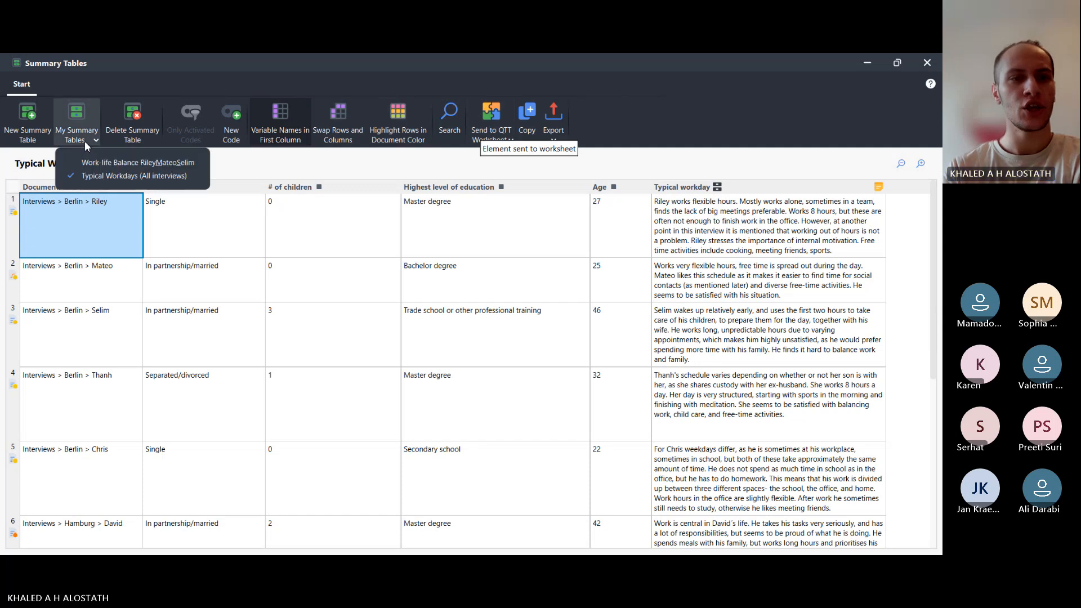
pyautogui.click(38, 120)
pyautogui.click(38, 119)
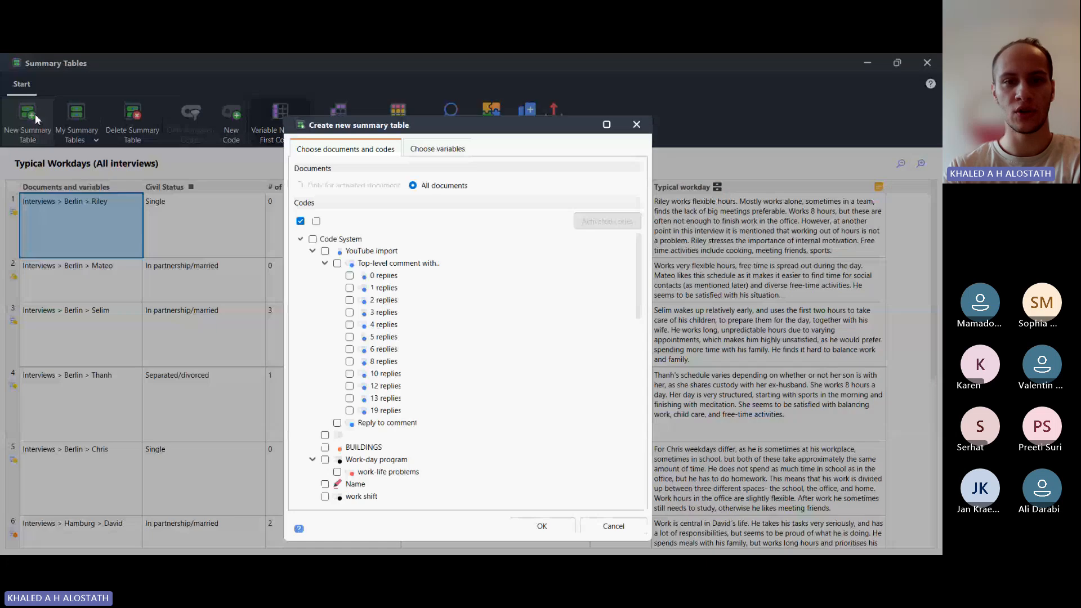
pyautogui.scroll(-15, 541, 372)
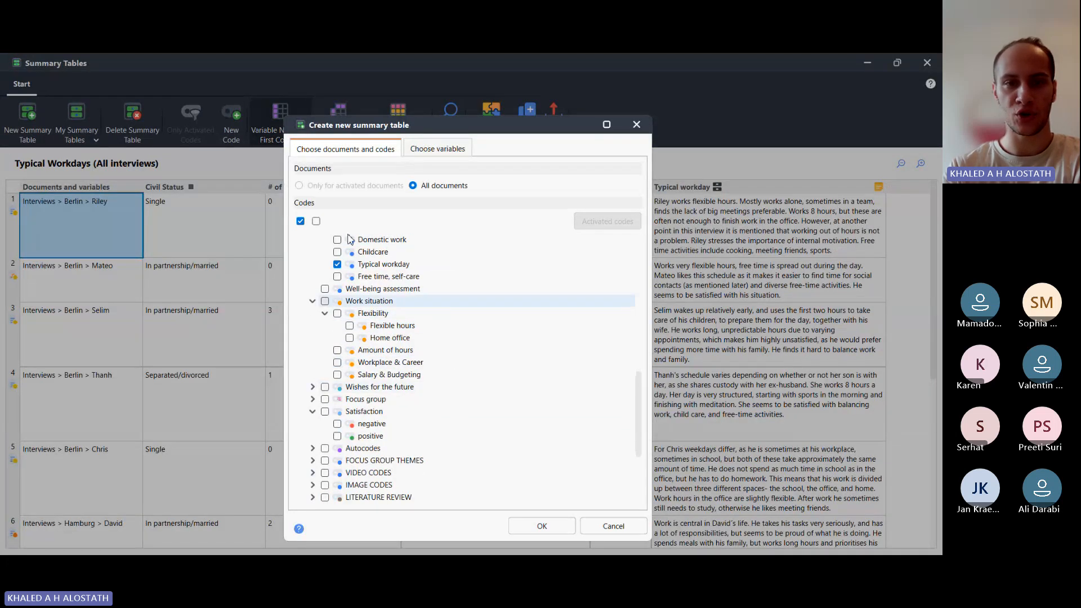
pyautogui.scroll(-4, 478, 405)
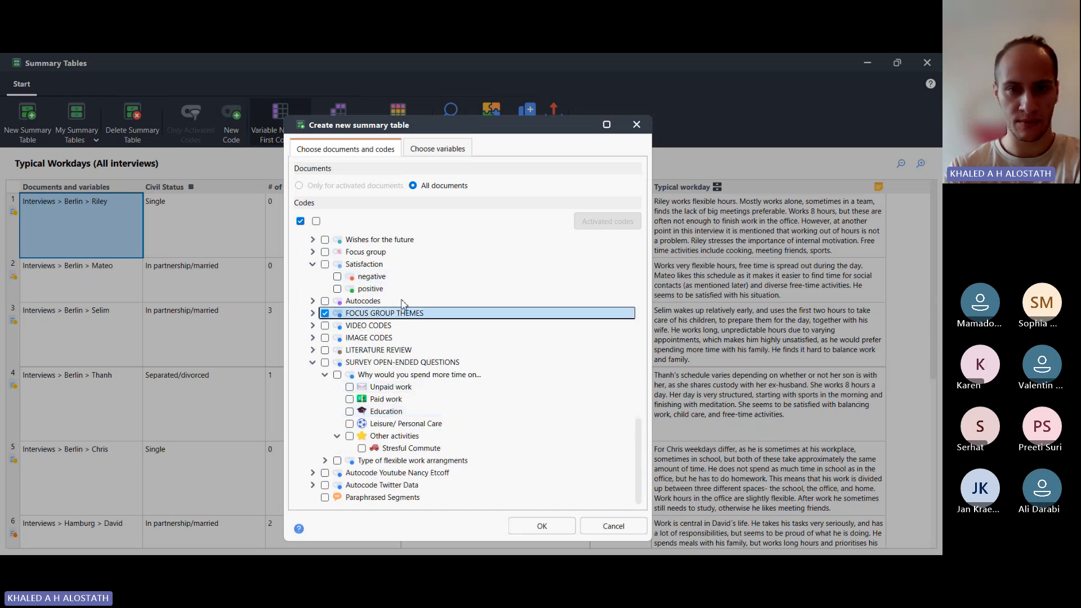
pyautogui.scroll(15, 403, 304)
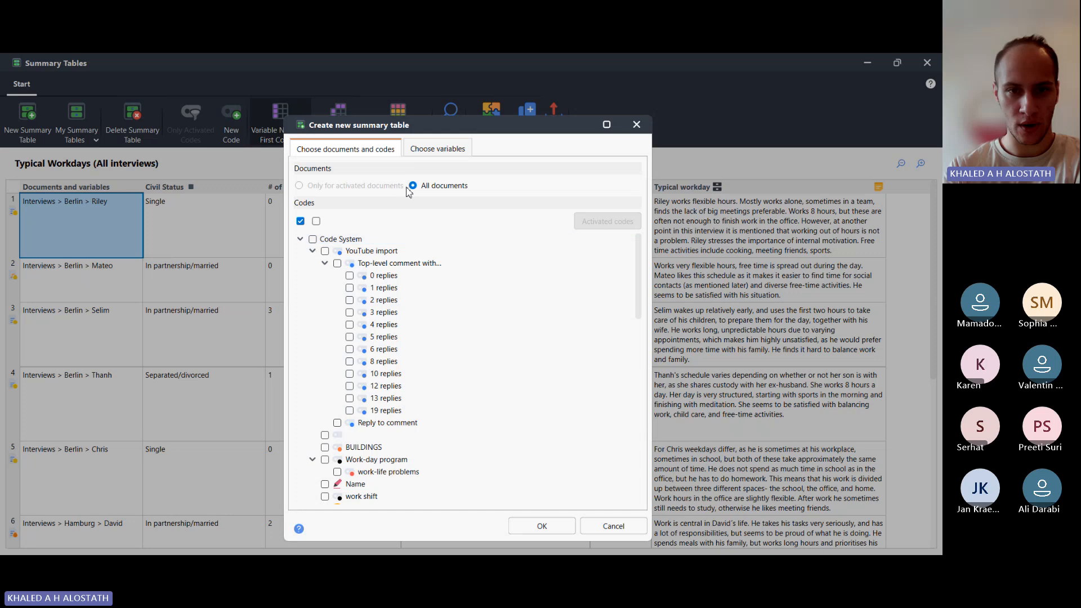
pyautogui.click(541, 525)
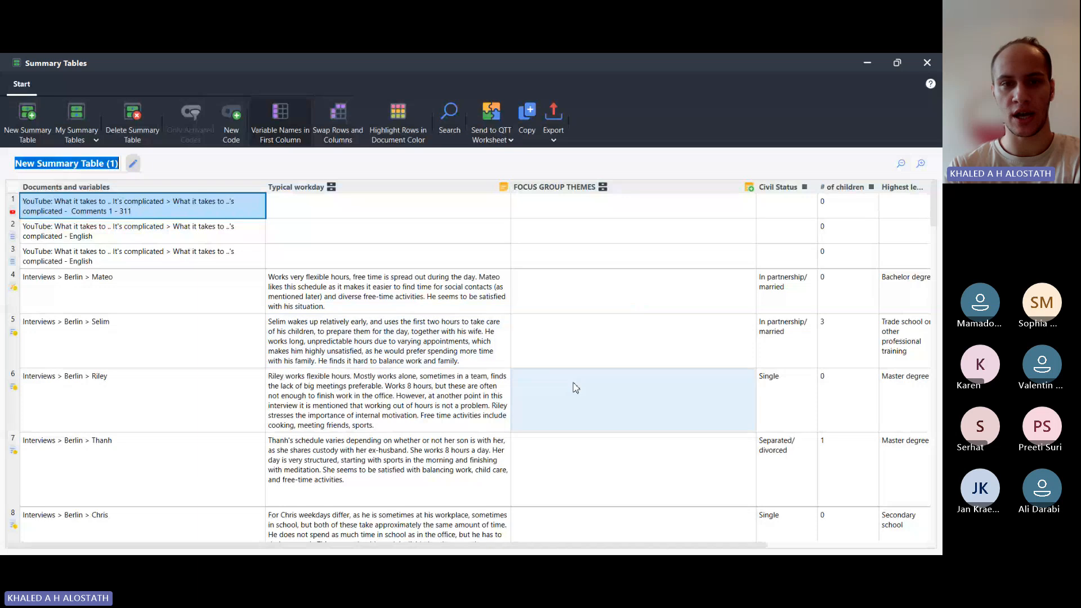
# Sort the new summary table by its Typical workday column, display that column's options, and look over the document variable columns
pyautogui.scroll(-5, 576, 388)
pyautogui.scroll(5, 635, 289)
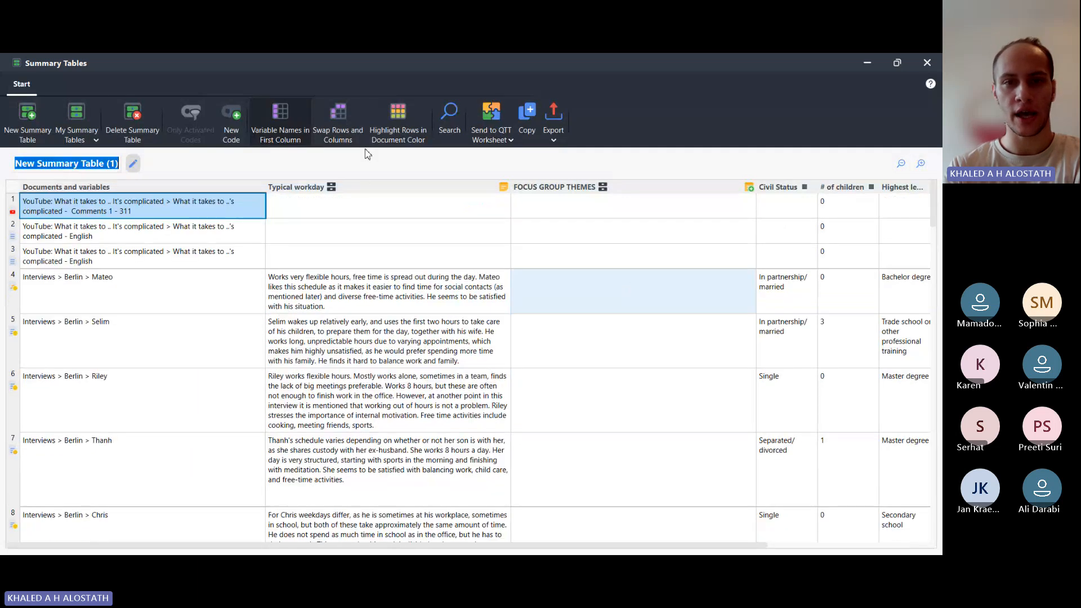
pyautogui.click(427, 188)
pyautogui.rightClick(427, 188)
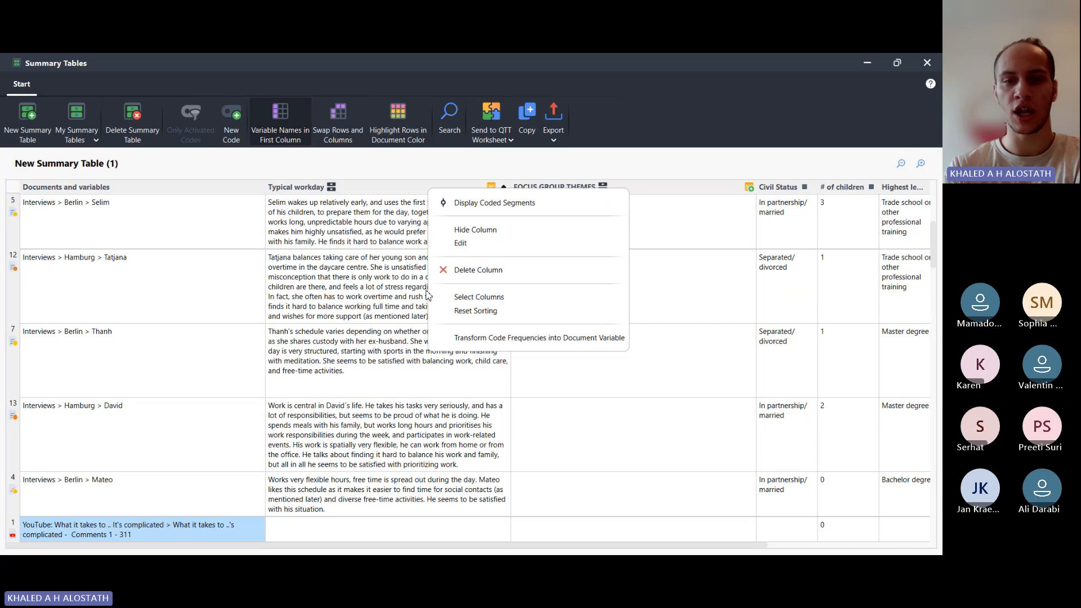
pyautogui.click(825, 388)
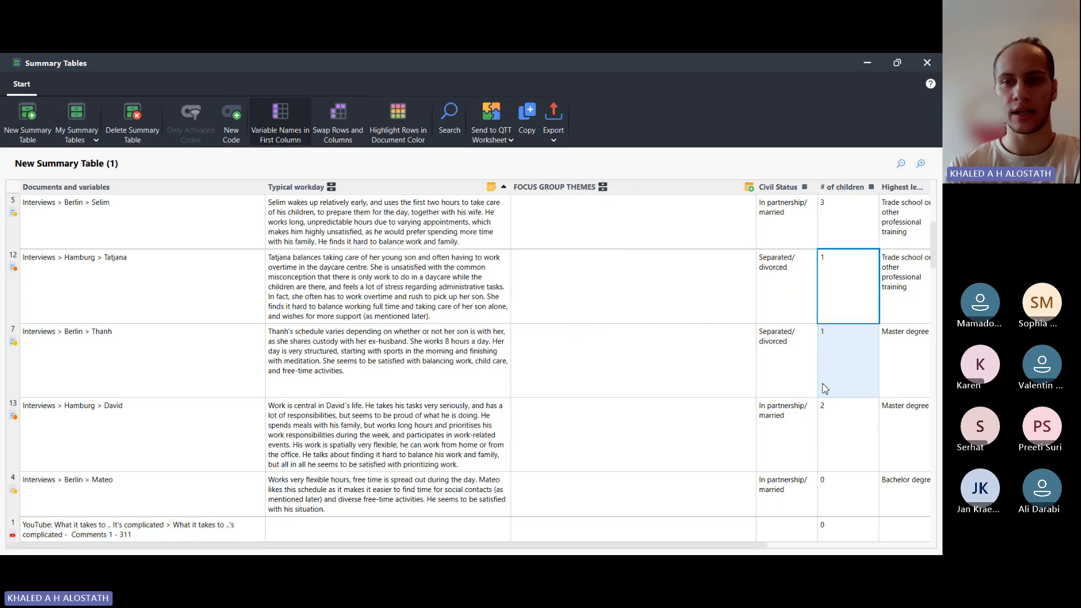
pyautogui.hscroll(2, 825, 389)
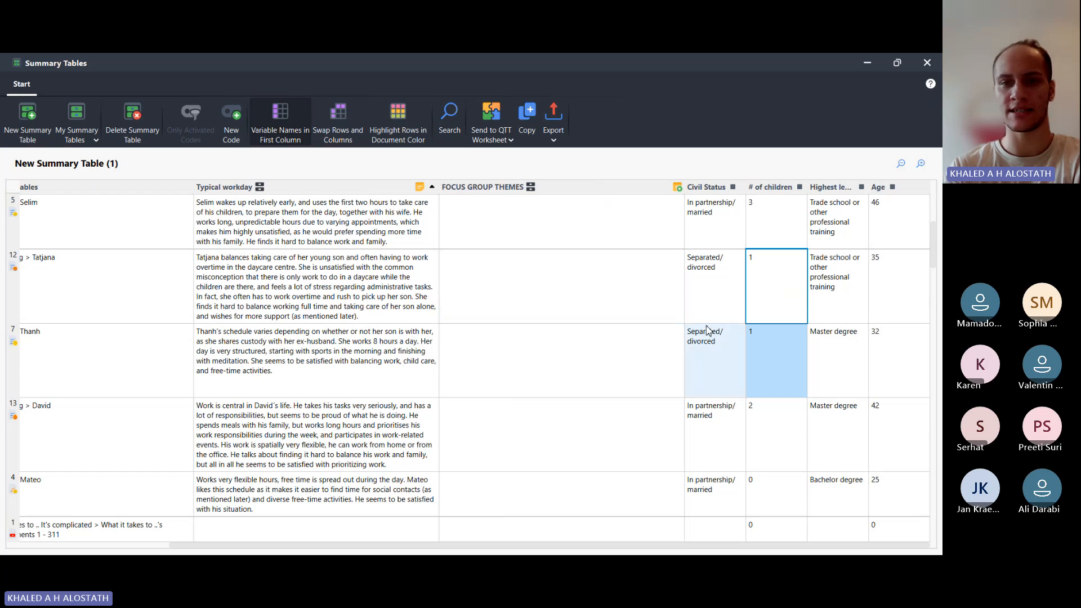
pyautogui.hscroll(-2, 220, 320)
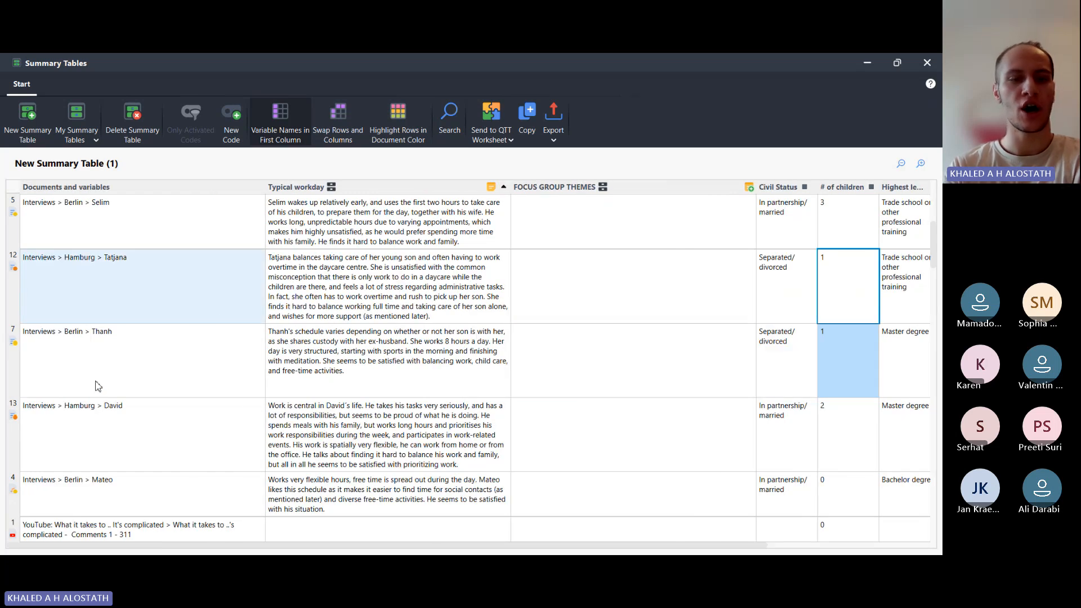
# Look through the interview and survey document rows of the new summary table, and close the Summary Tables
pyautogui.scroll(-15, 262, 355)
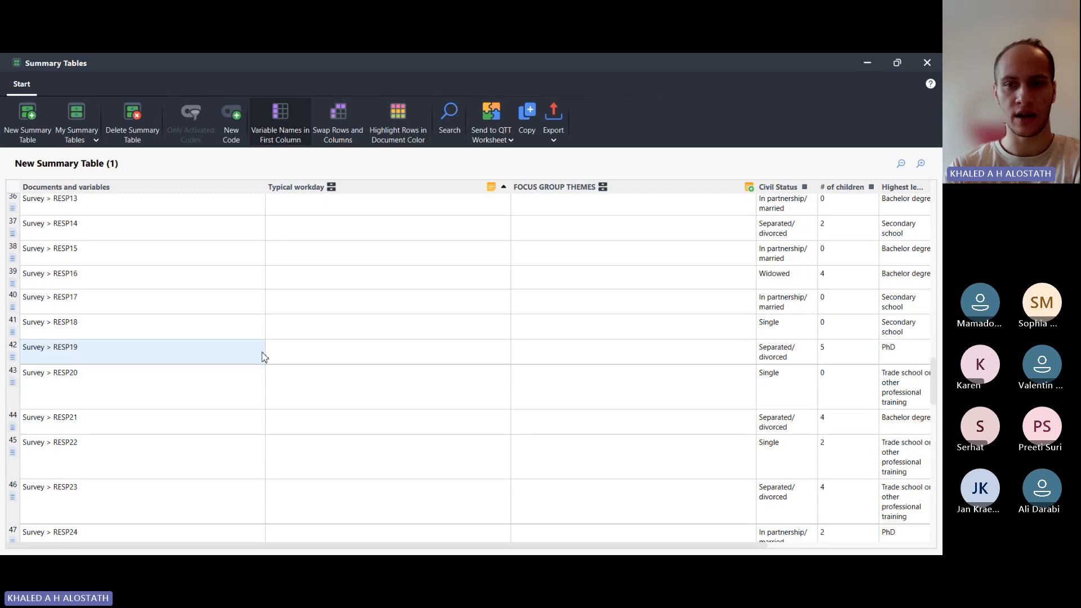
pyautogui.scroll(-4, 262, 356)
pyautogui.scroll(20, 261, 352)
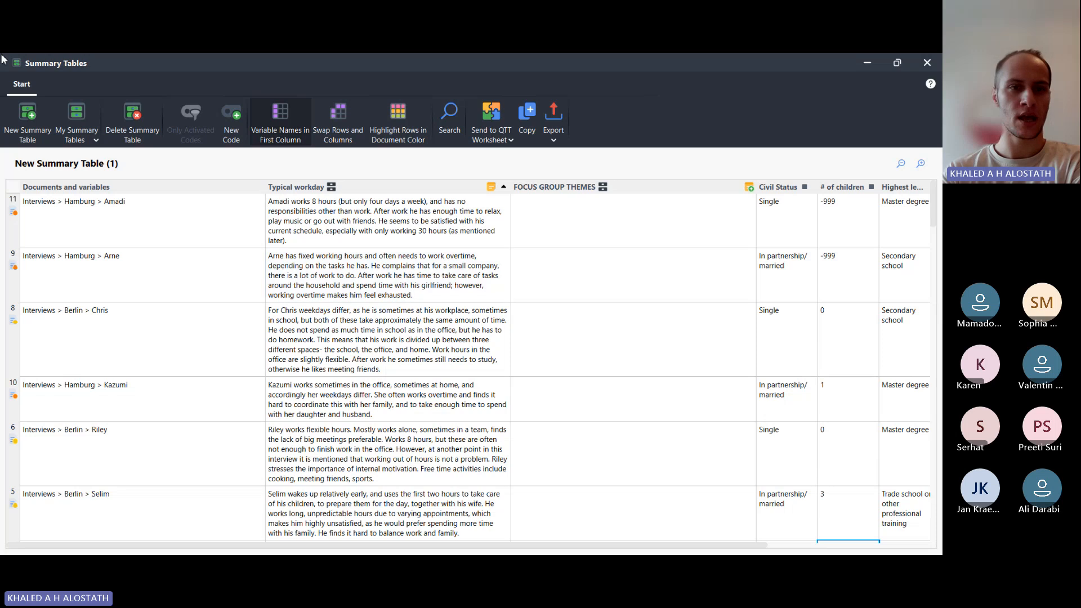
pyautogui.click(928, 63)
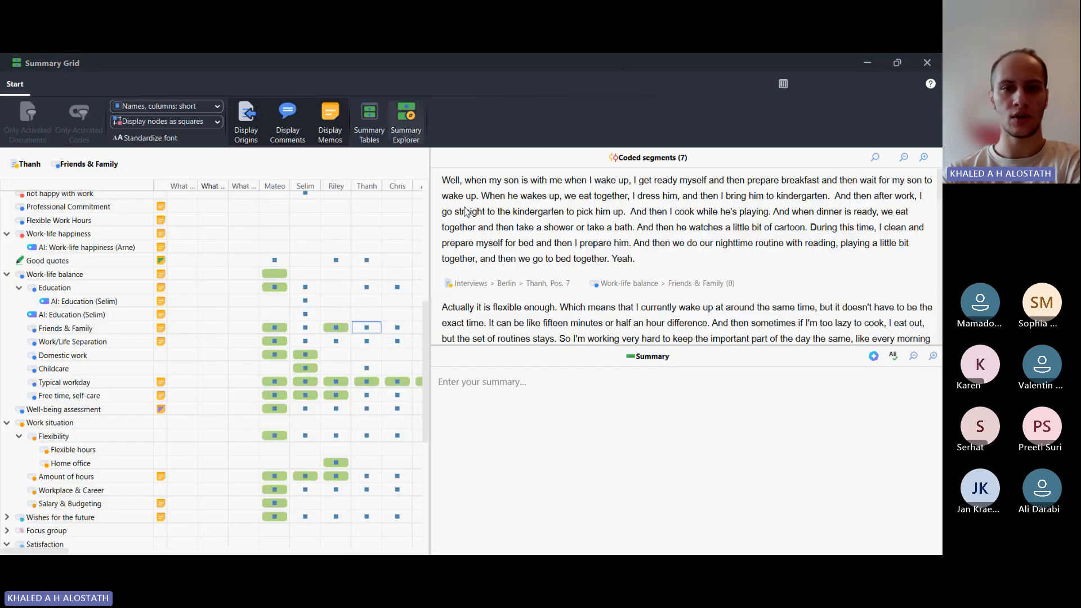
# Start the Summary Explorer and close the Summary Grid so that the project's documents and codes are accessible for selection
pyautogui.click(407, 113)
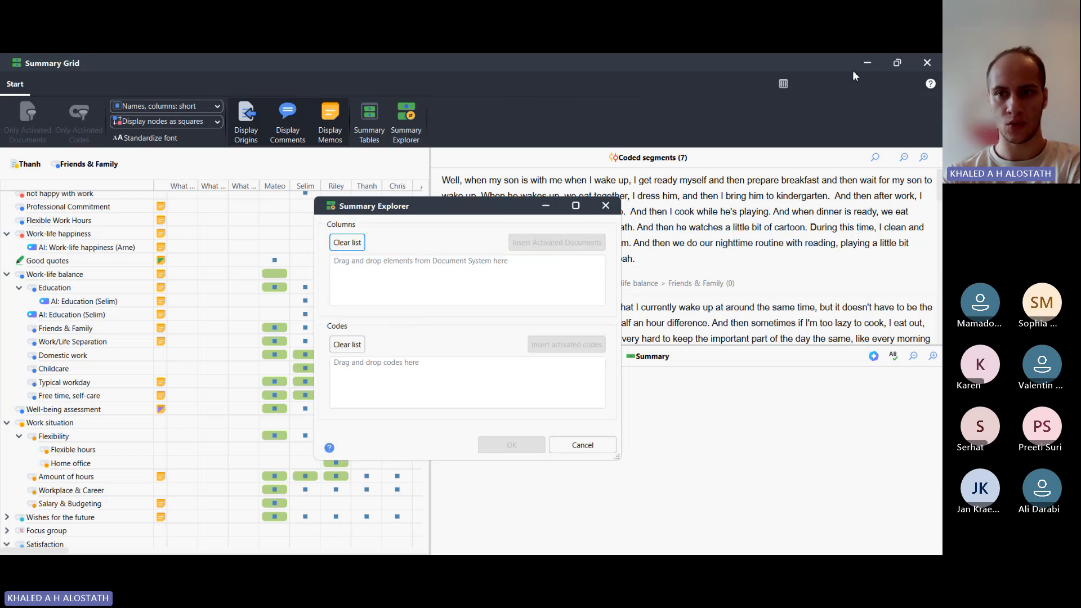
pyautogui.click(888, 63)
pyautogui.click(887, 63)
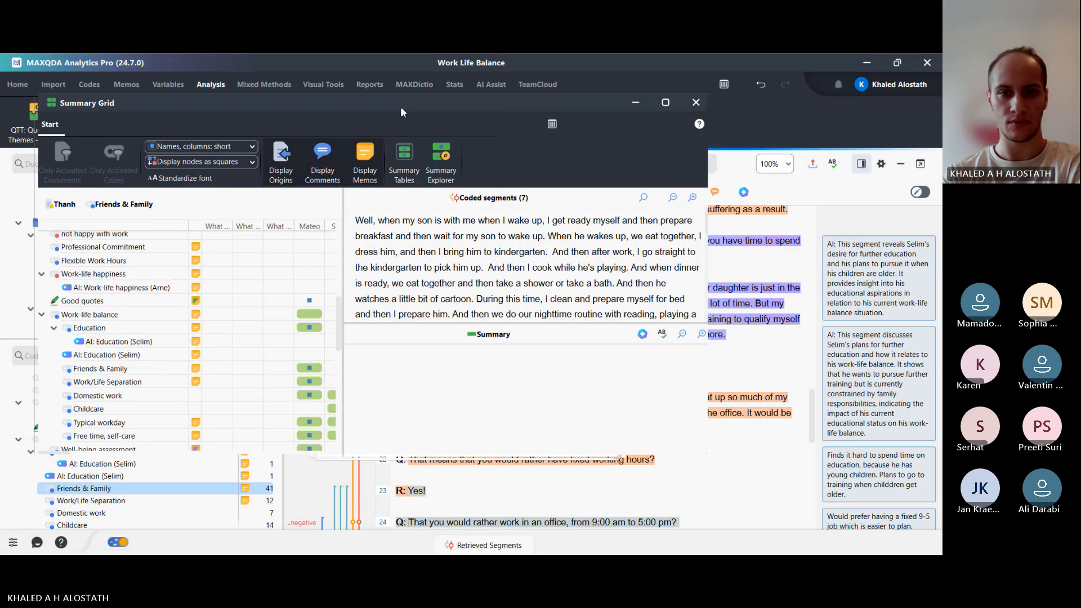
pyautogui.moveTo(382, 99); pyautogui.dragTo(452, 136)
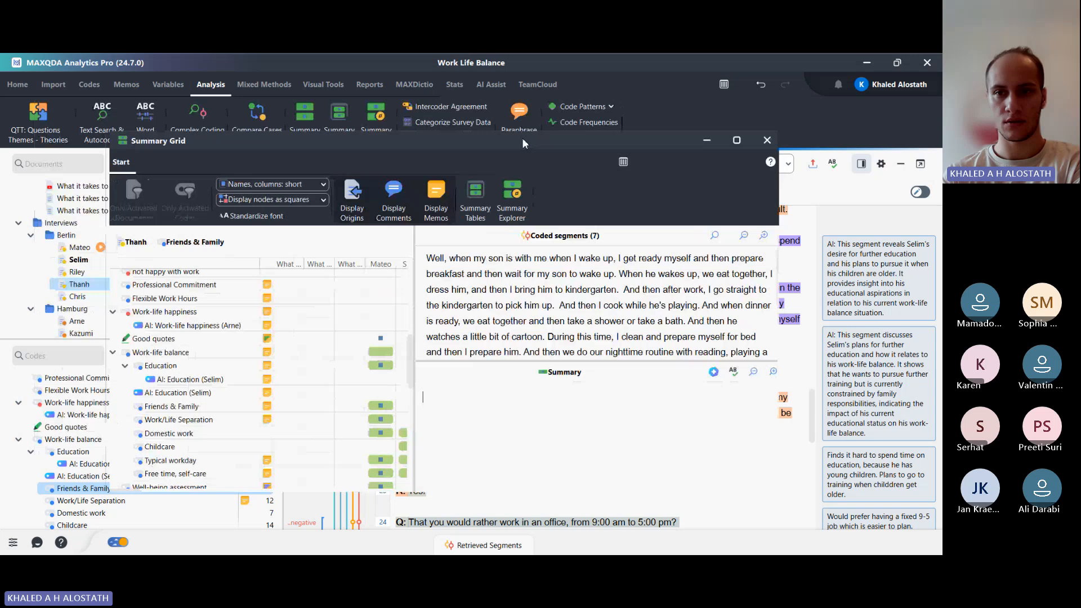
pyautogui.click(766, 139)
pyautogui.moveTo(435, 212); pyautogui.dragTo(471, 206)
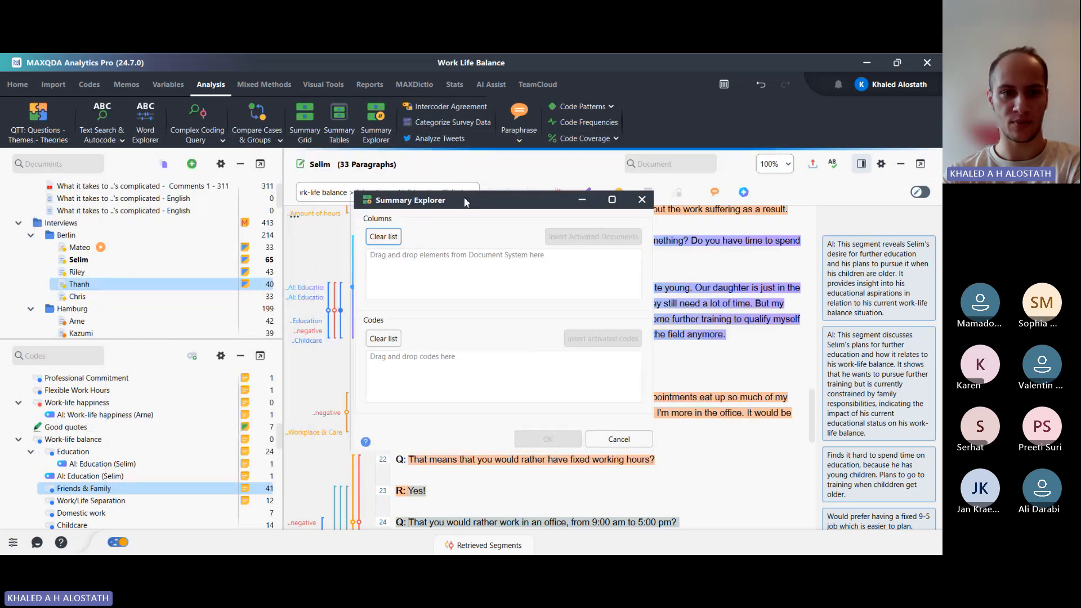
# Compare the last two Berlin interviews in the Summary Explorer for the codes Domestic work and Childcare, and display the Childcare summaries
pyautogui.moveTo(79, 284); pyautogui.dragTo(394, 294)
pyautogui.moveTo(84, 294); pyautogui.dragTo(458, 289)
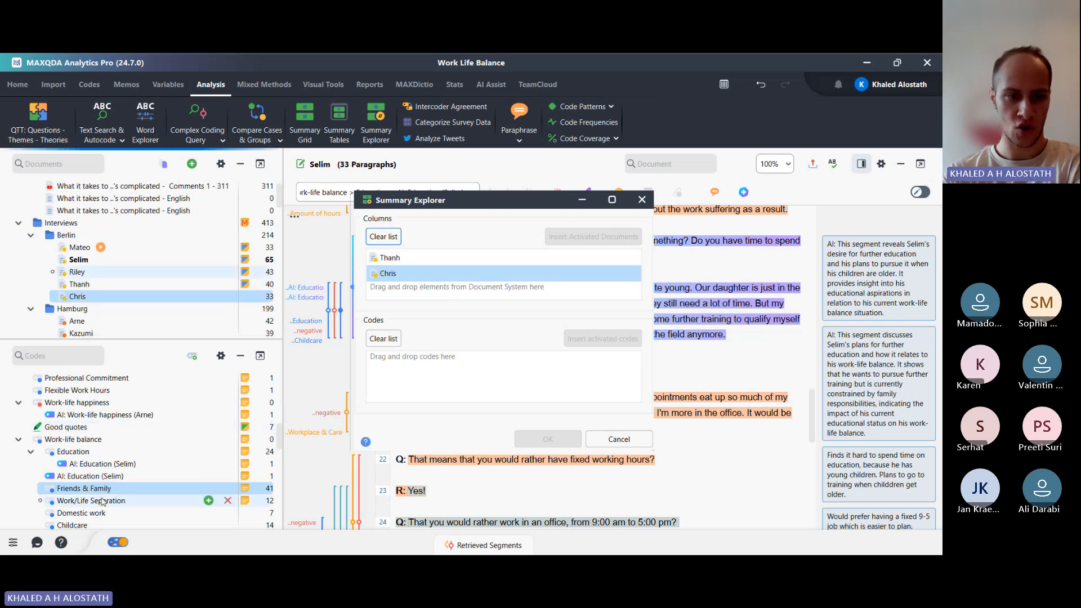
pyautogui.moveTo(95, 514); pyautogui.dragTo(435, 394)
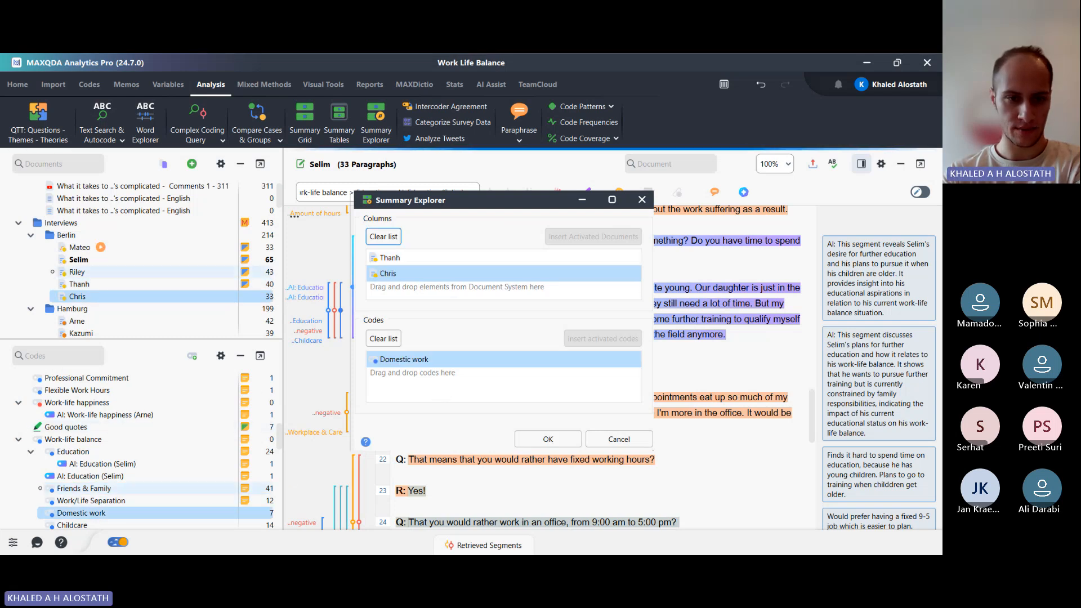
pyautogui.moveTo(95, 526); pyautogui.dragTo(428, 394)
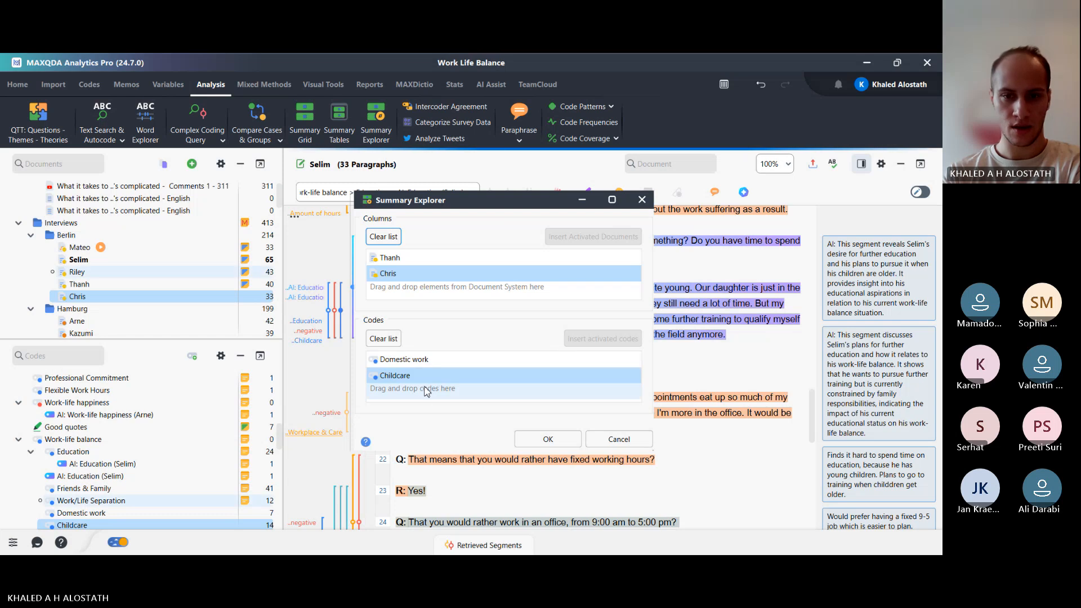
pyautogui.click(547, 439)
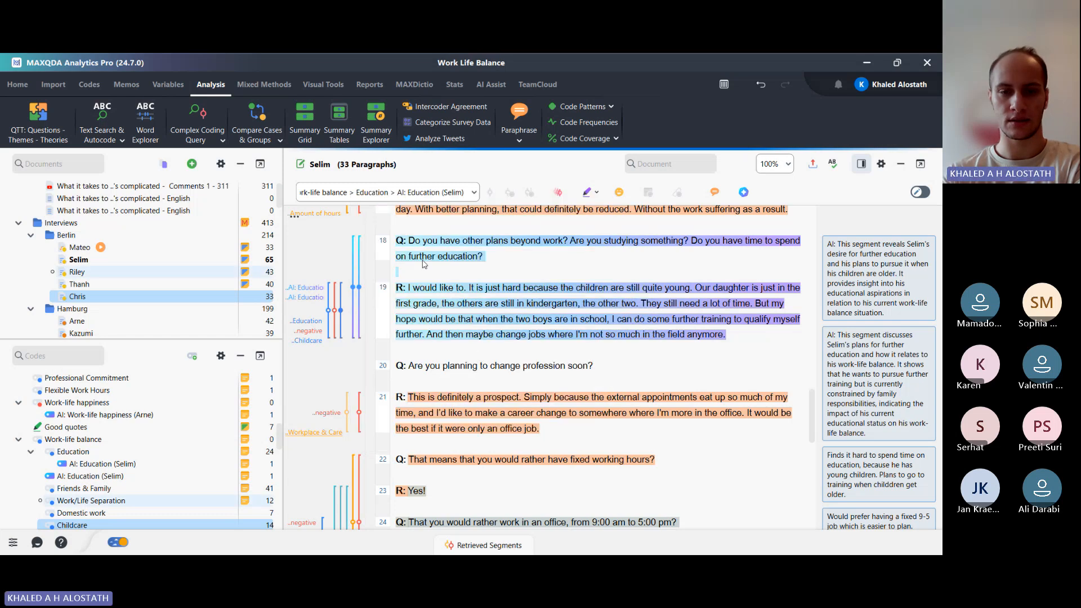
pyautogui.click(48, 167)
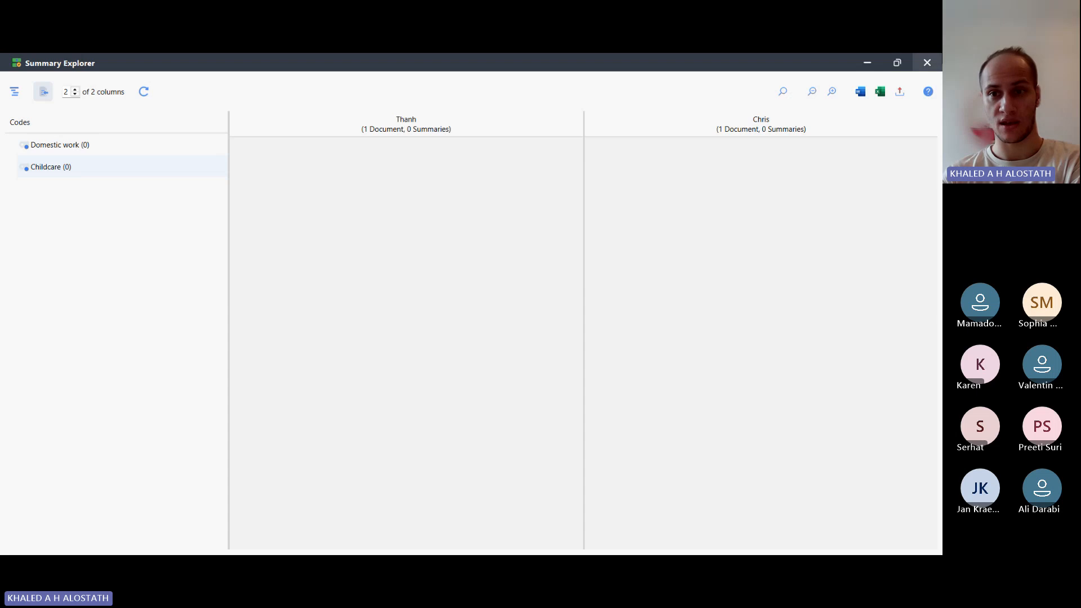
# Close the comparison, add the second Berlin interview to the Summary Explorer columns, and remove the fourth Berlin interview from them
pyautogui.click(927, 63)
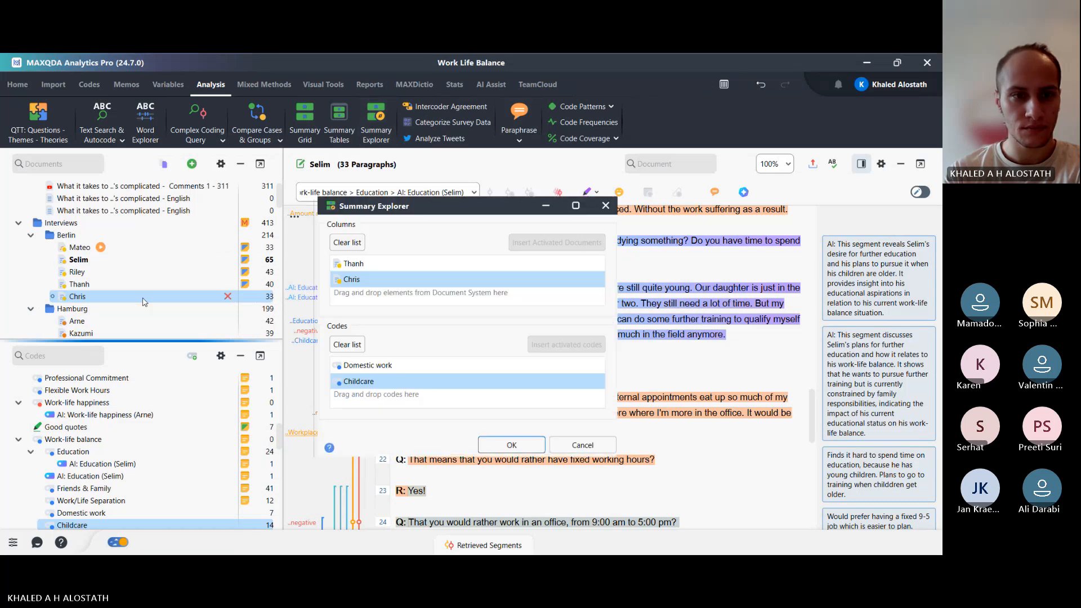
pyautogui.moveTo(83, 260); pyautogui.dragTo(362, 305)
pyautogui.click(592, 263)
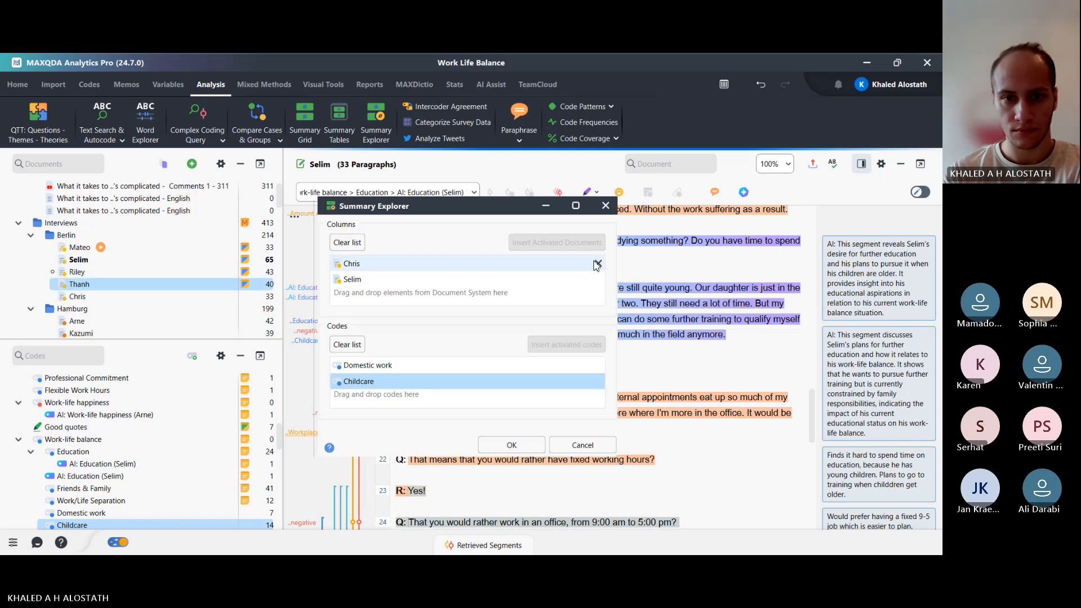
# Activate all Berlin interviews and the whole code system except the YouTube import codes
pyautogui.keyDown('ctrl'); pyautogui.click(49, 235); pyautogui.keyUp('ctrl')
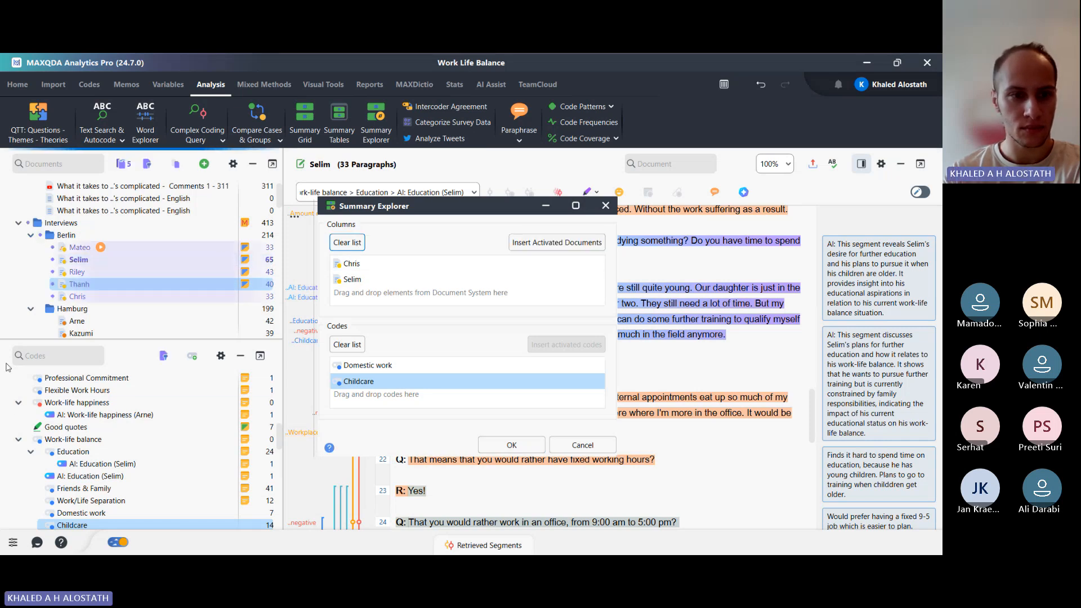
pyautogui.scroll(15, 38, 384)
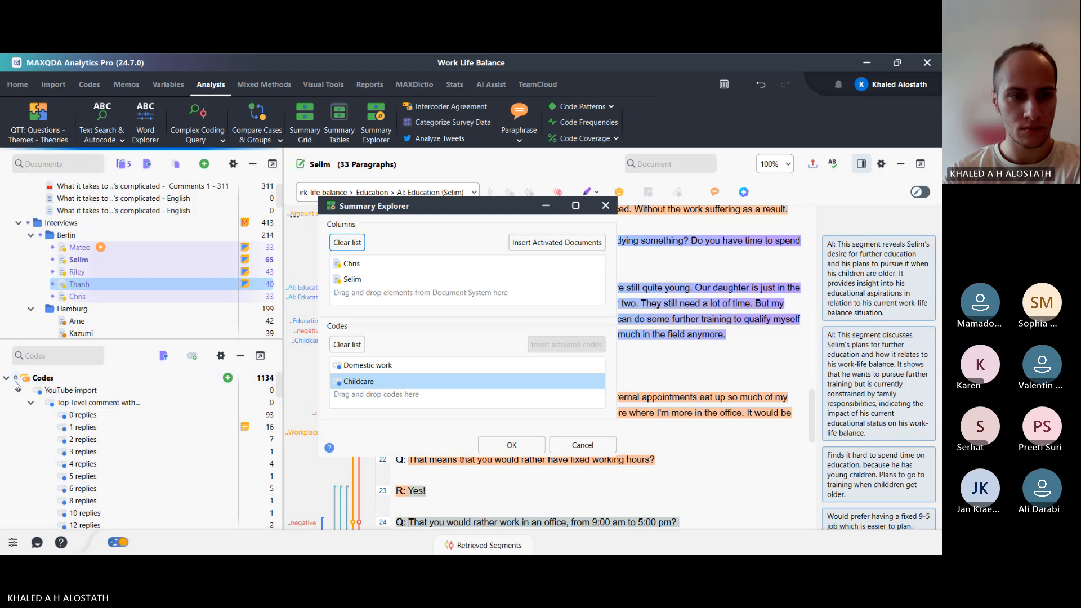
pyautogui.keyDown('ctrl'); pyautogui.click(16, 378); pyautogui.keyUp('ctrl')
pyautogui.keyDown('ctrl'); pyautogui.click(15, 378); pyautogui.keyUp('ctrl')
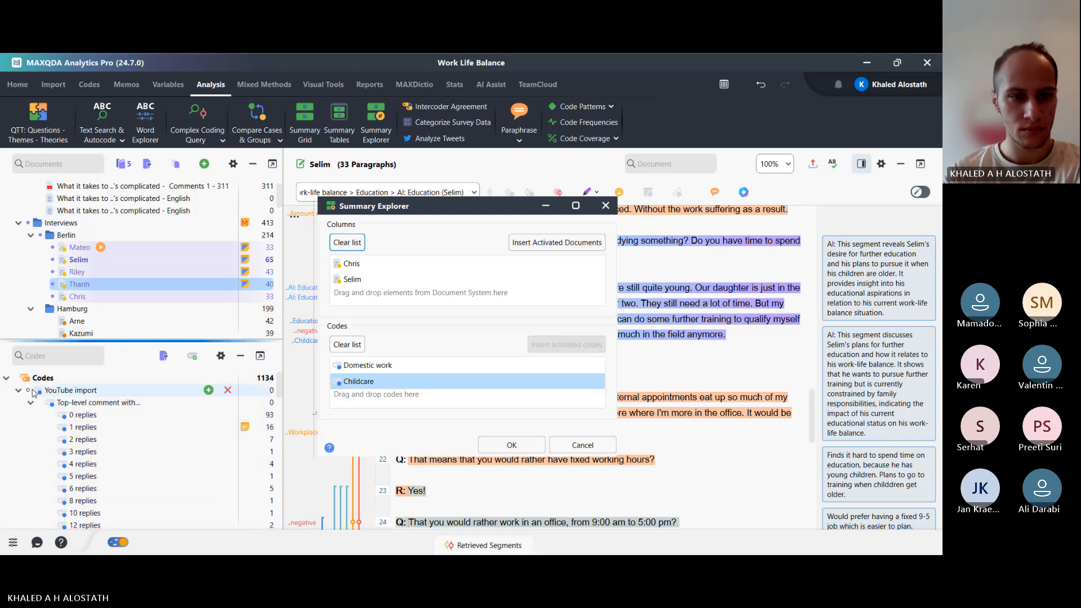
pyautogui.keyDown('ctrl'); pyautogui.click(27, 390); pyautogui.keyUp('ctrl')
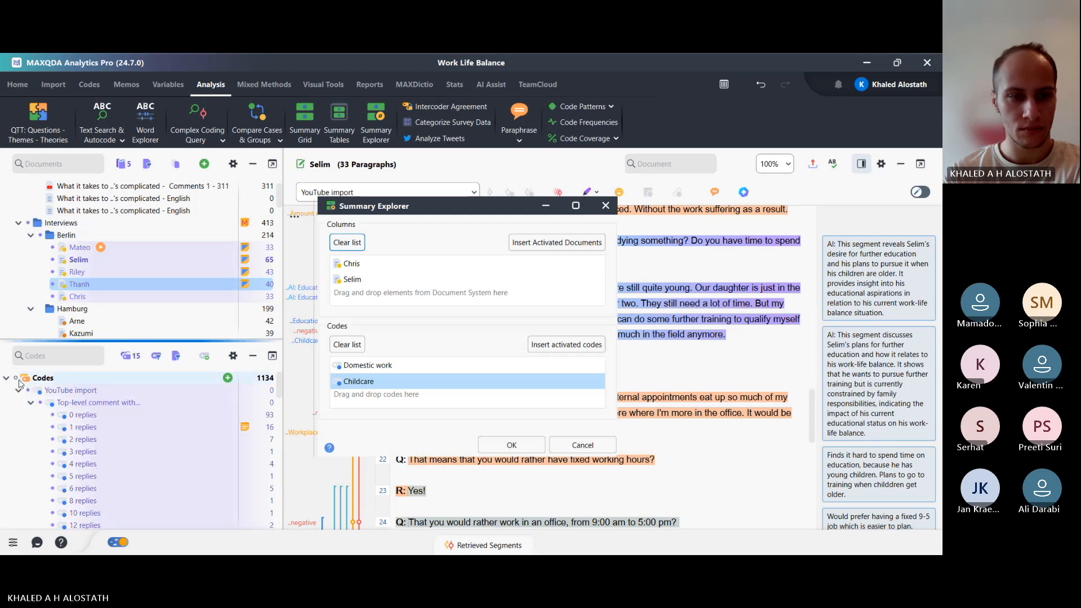
pyautogui.click(18, 380)
pyautogui.click(18, 380)
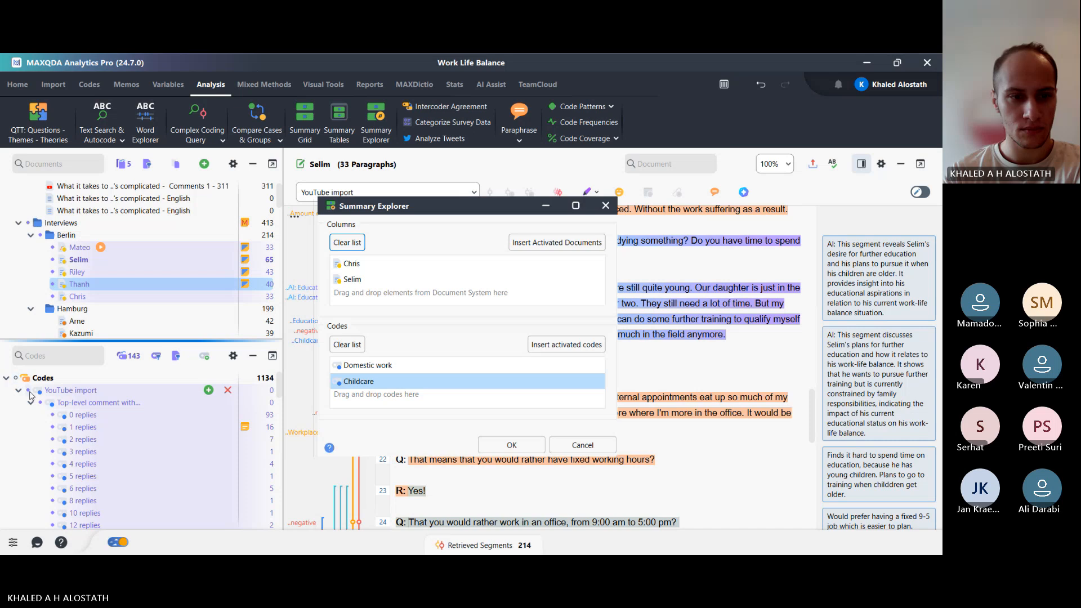
pyautogui.click(27, 390)
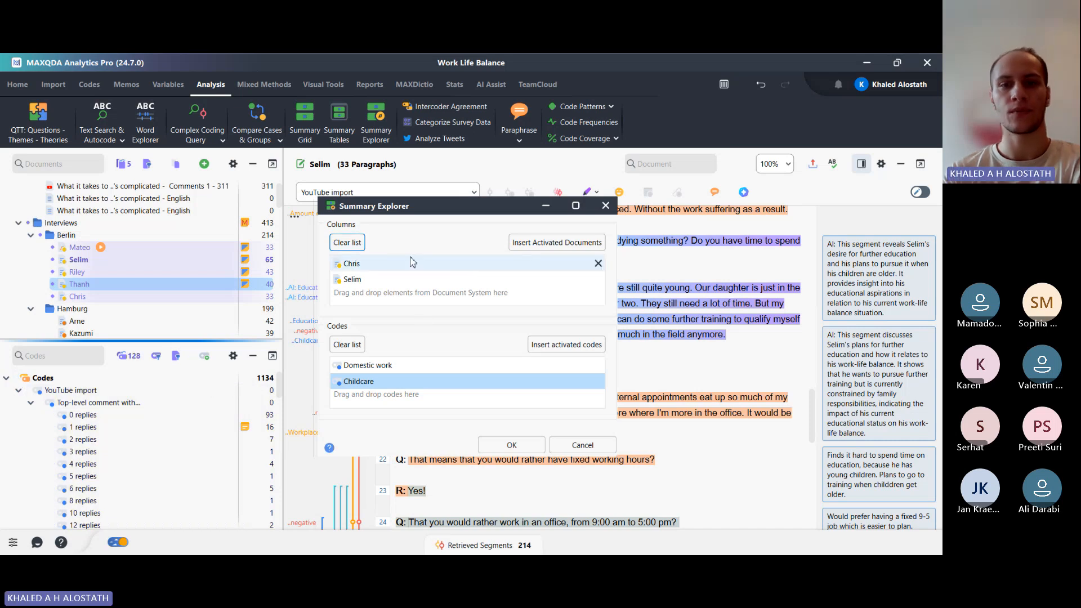
# Insert the activated documents as columns and the activated codes into the Summary Explorer, and generate the comparison
pyautogui.click(570, 243)
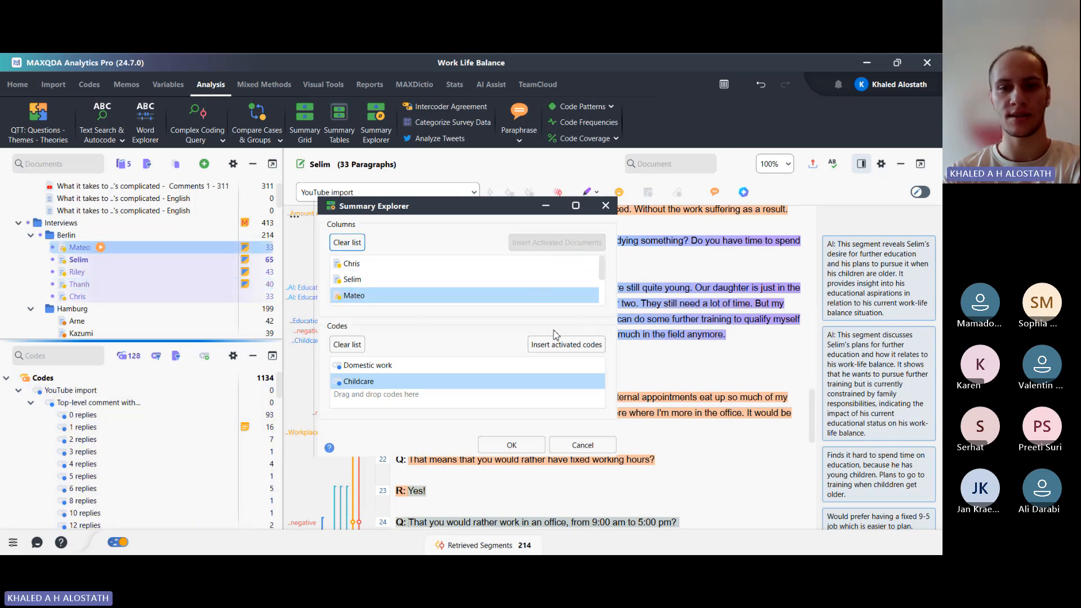
pyautogui.click(566, 344)
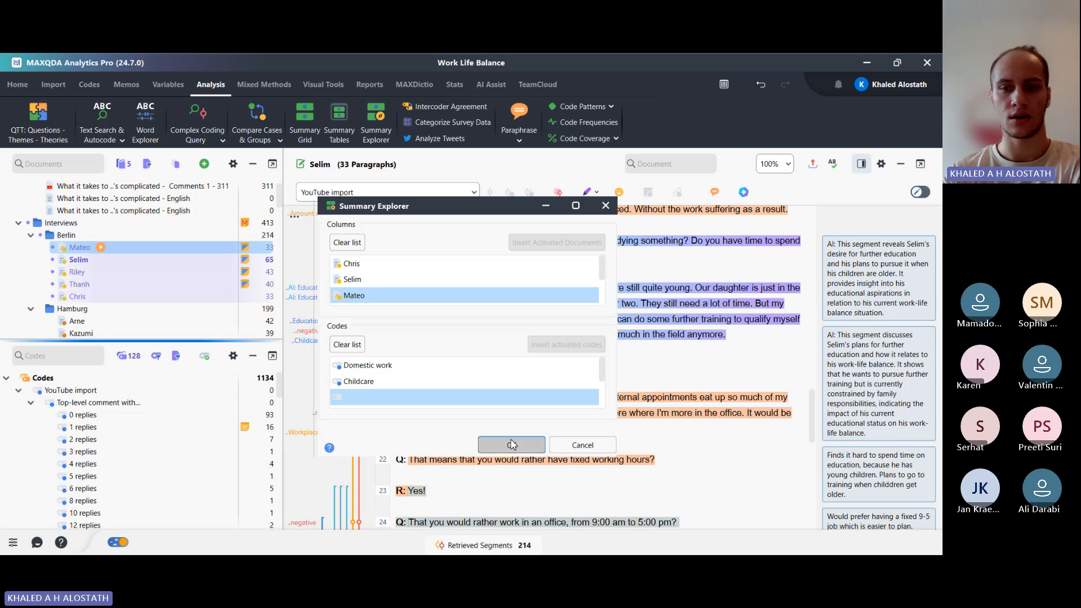
pyautogui.click(511, 445)
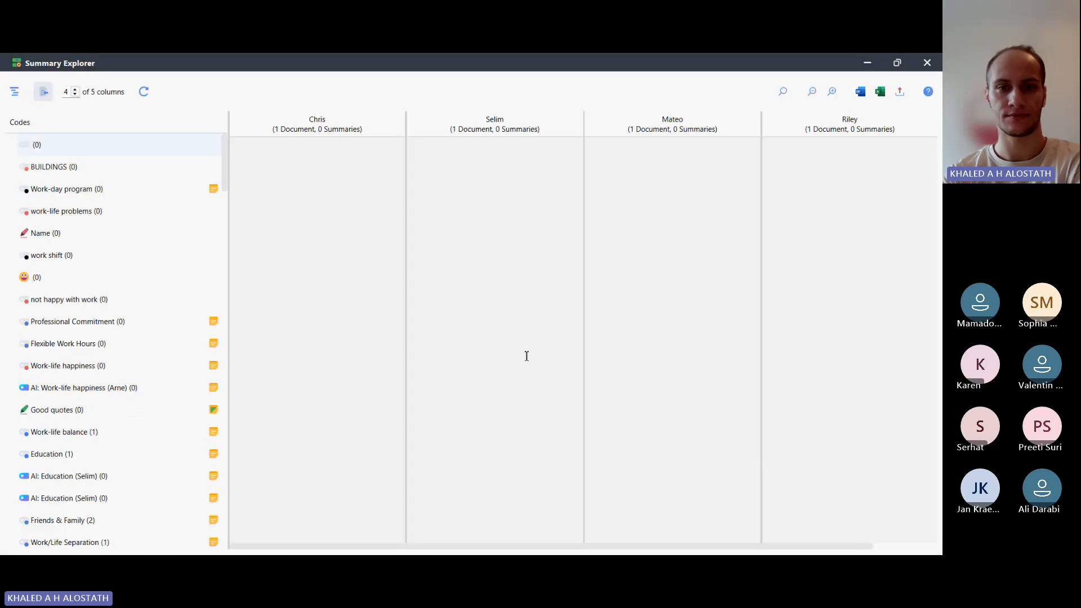
# Display the summaries for the Well-being assessment code and set the Summary Explorer to show 5 columns
pyautogui.scroll(-3, 146, 467)
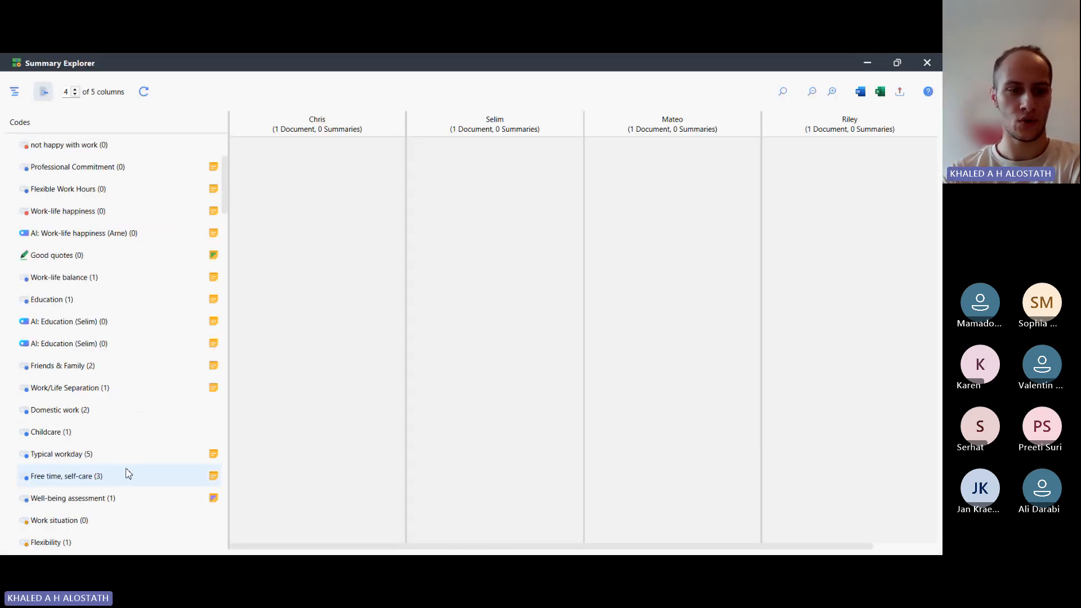
pyautogui.click(127, 474)
pyautogui.scroll(-3, 93, 400)
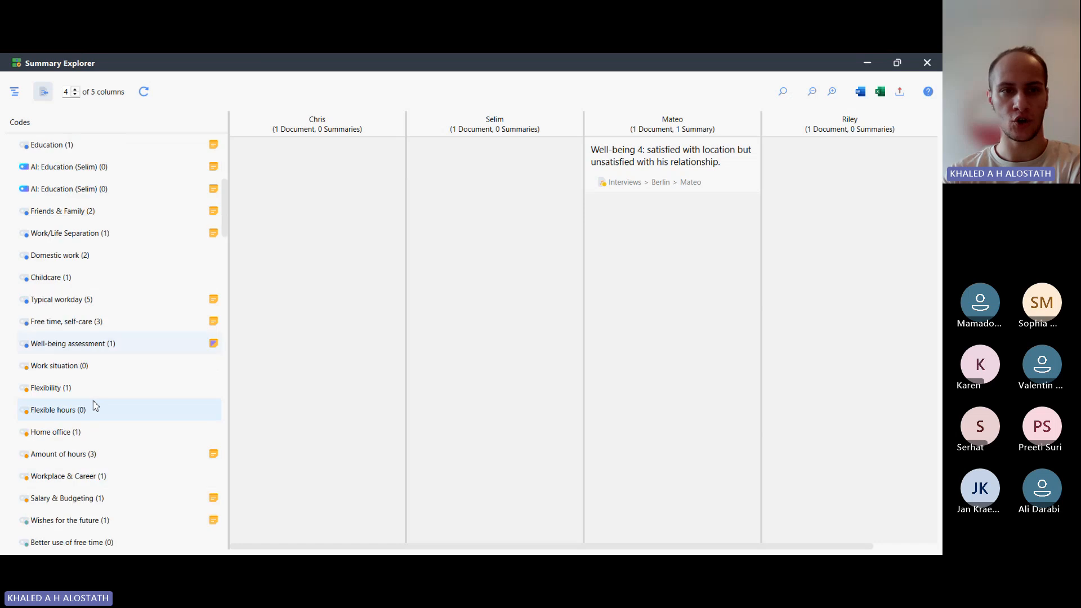
pyautogui.click(74, 95)
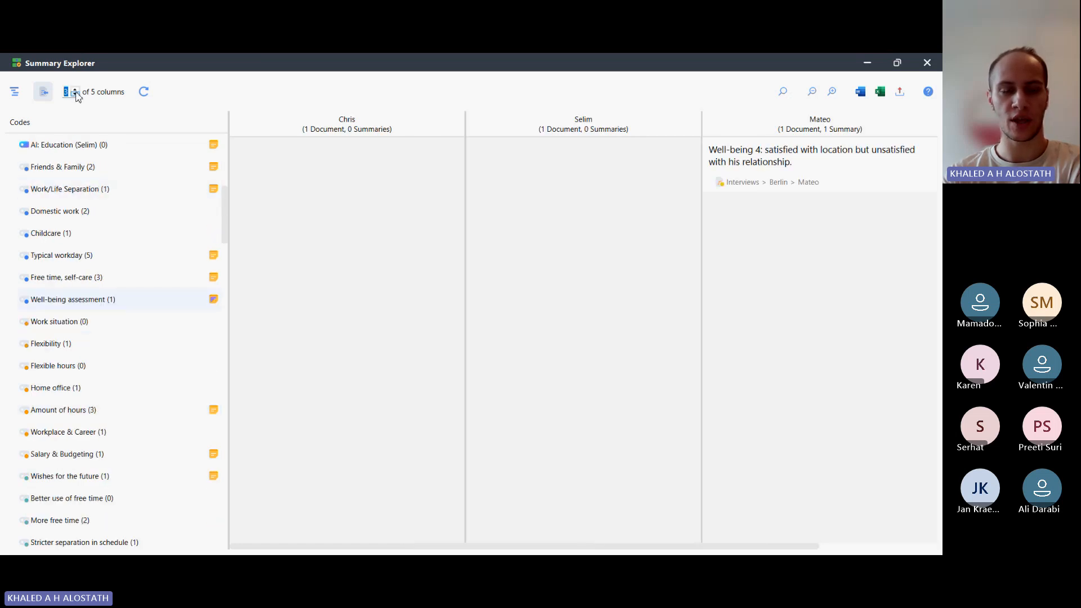
pyautogui.click(76, 89)
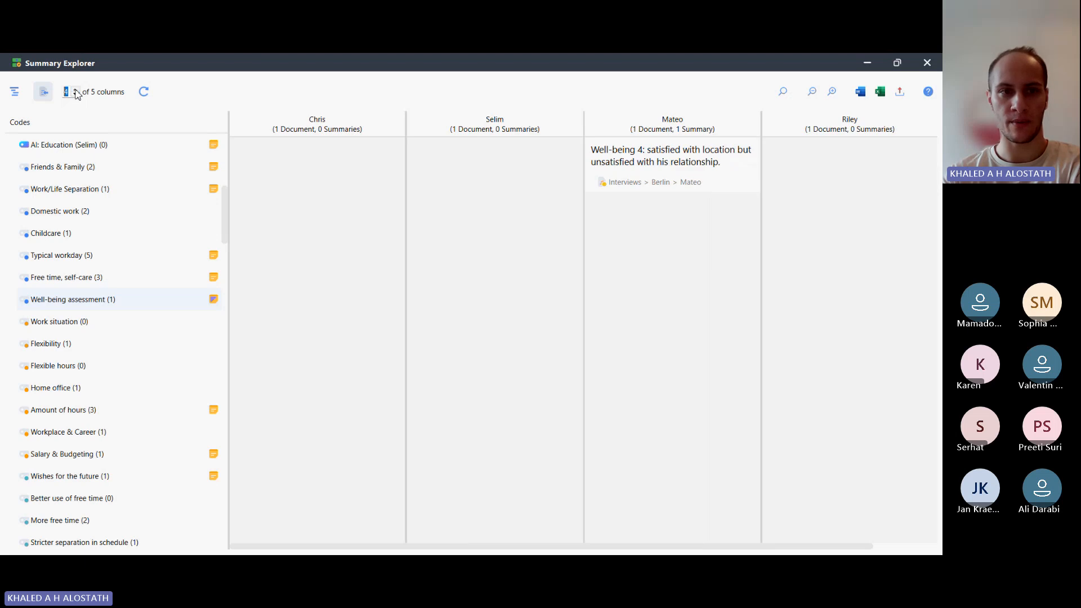
pyautogui.click(75, 88)
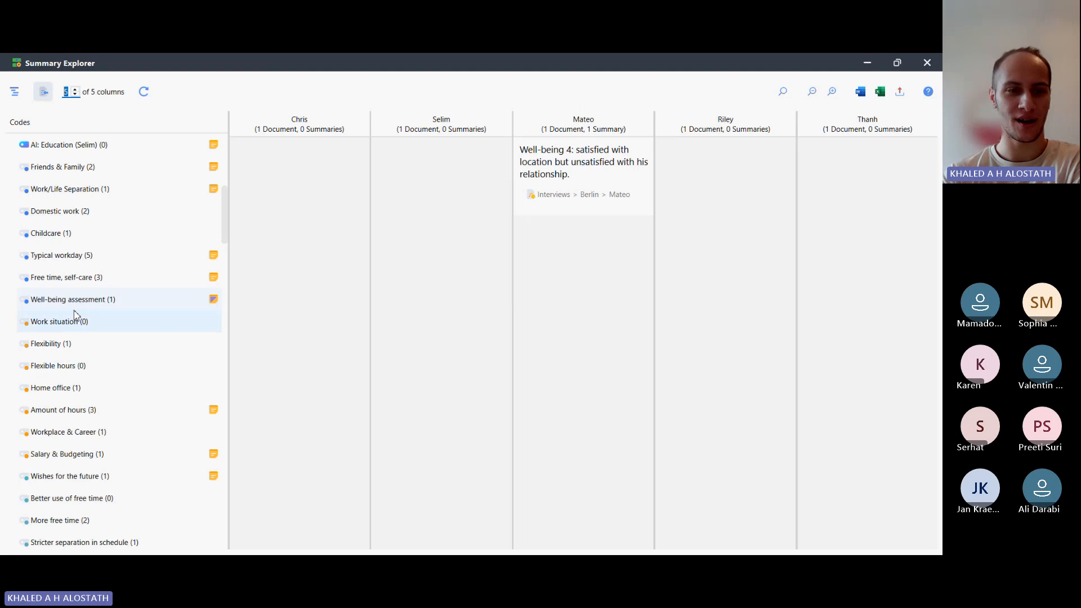
# Compare the interviews' summaries for Free time, self-care and for More free time, and close the Summary Explorer
pyautogui.click(78, 280)
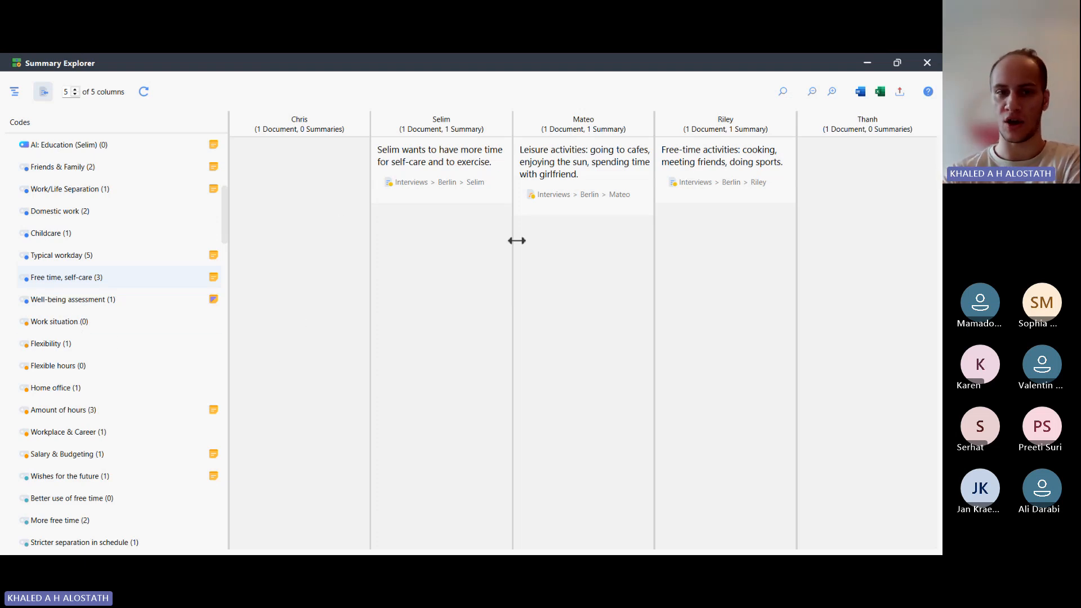
pyautogui.click(78, 520)
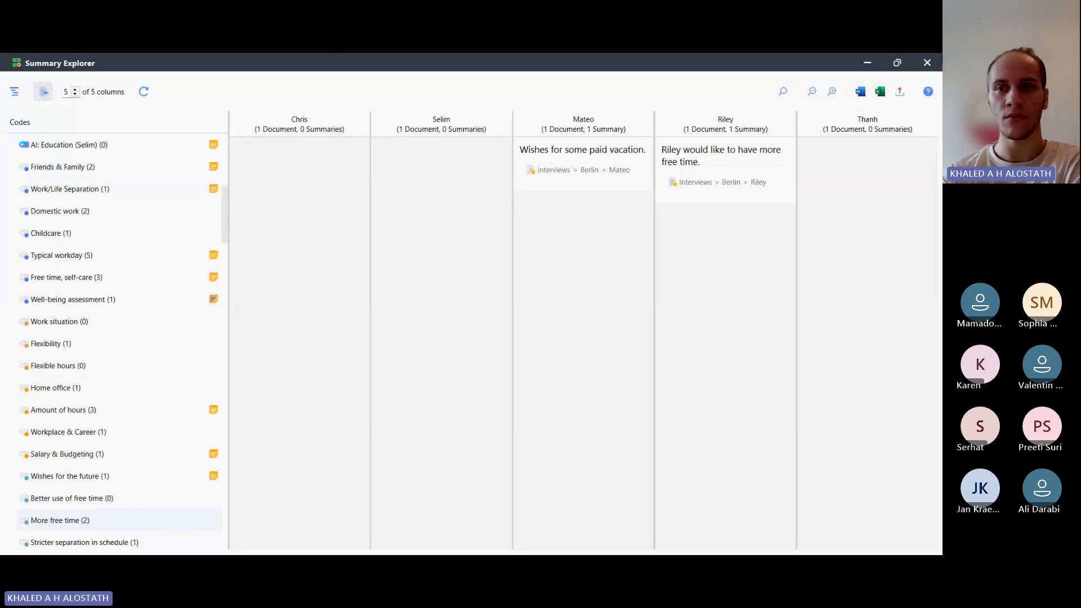
pyautogui.click(926, 61)
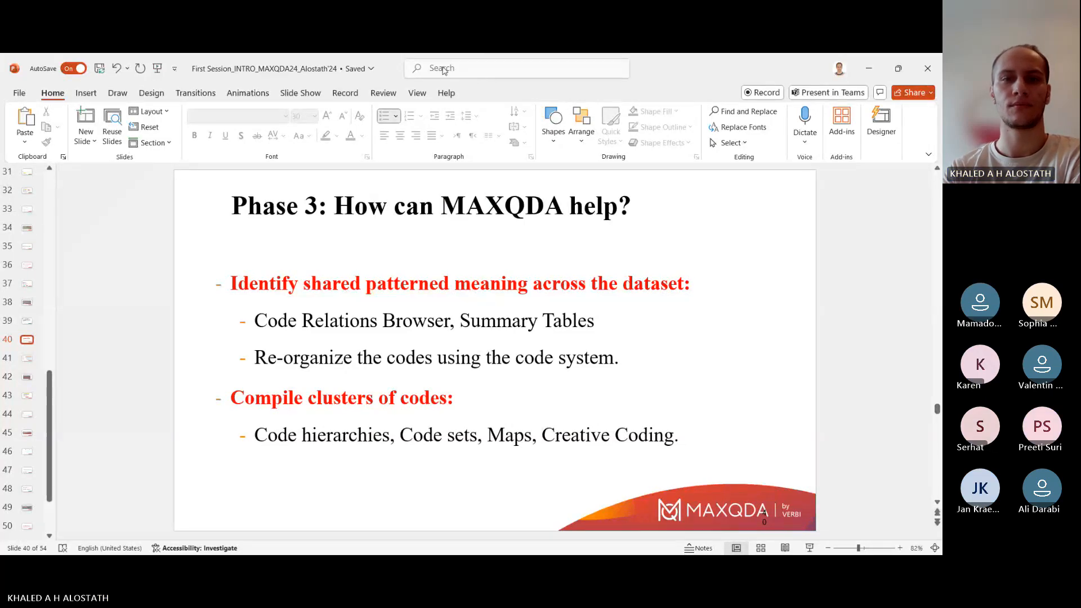
# Switch to the PowerPoint presentation and go on to the "Compile clusters of codes" slide
pyautogui.click(526, 78)
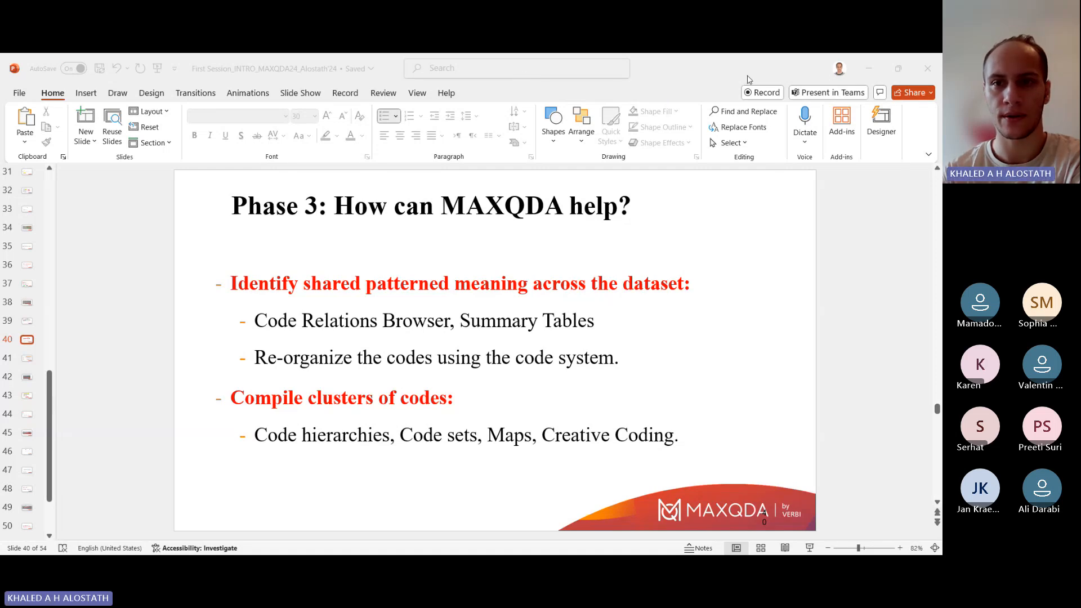
pyautogui.click(180, 273)
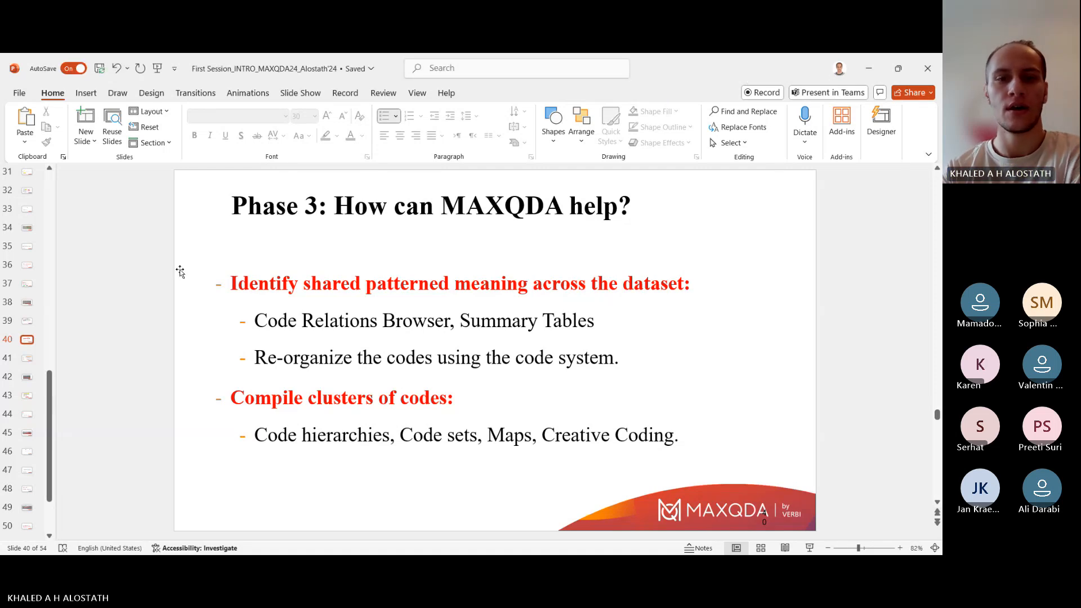
pyautogui.scroll(-1, 180, 272)
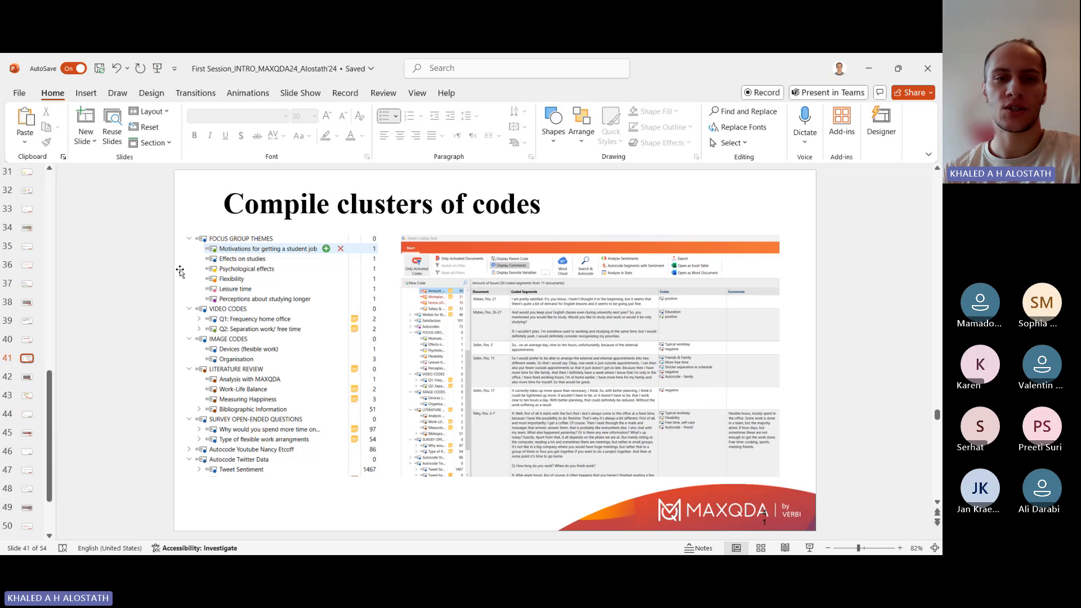
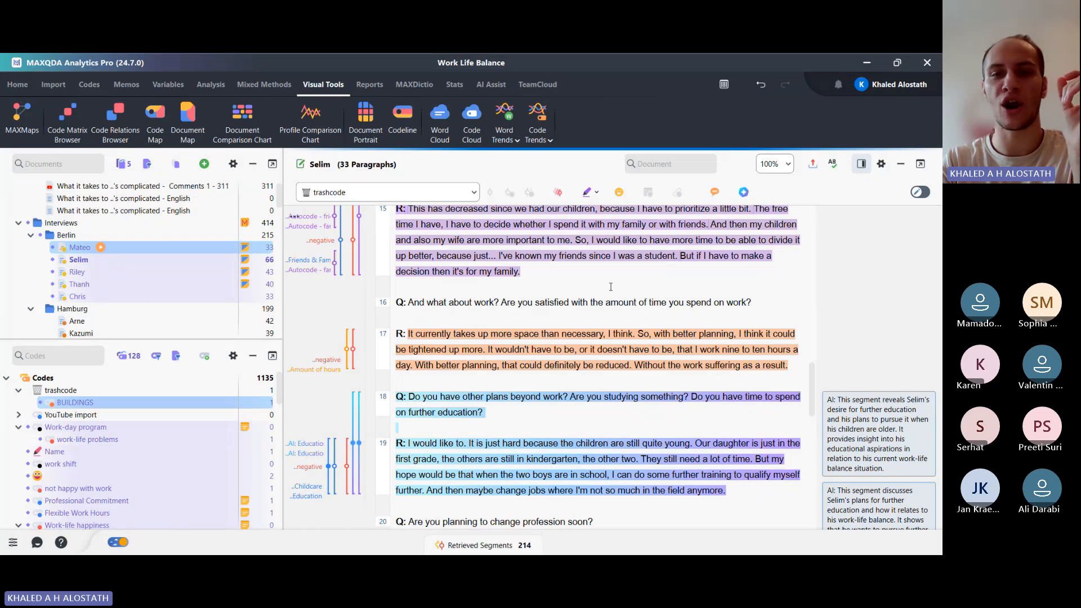
# Start a Smart Publisher report and include all activated codes in it
pyautogui.click(650, 272)
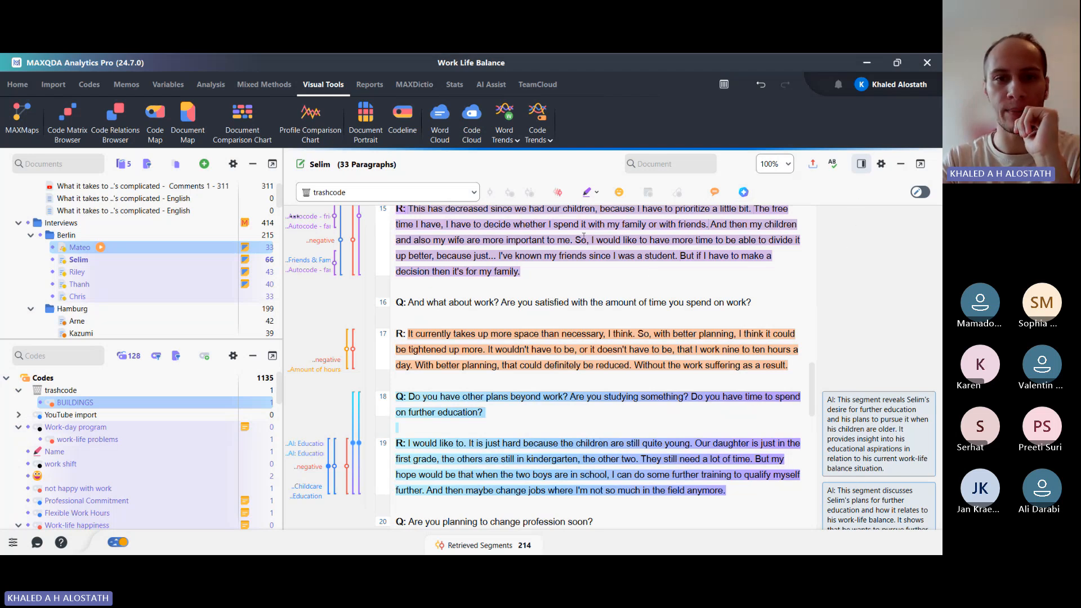
pyautogui.click(363, 85)
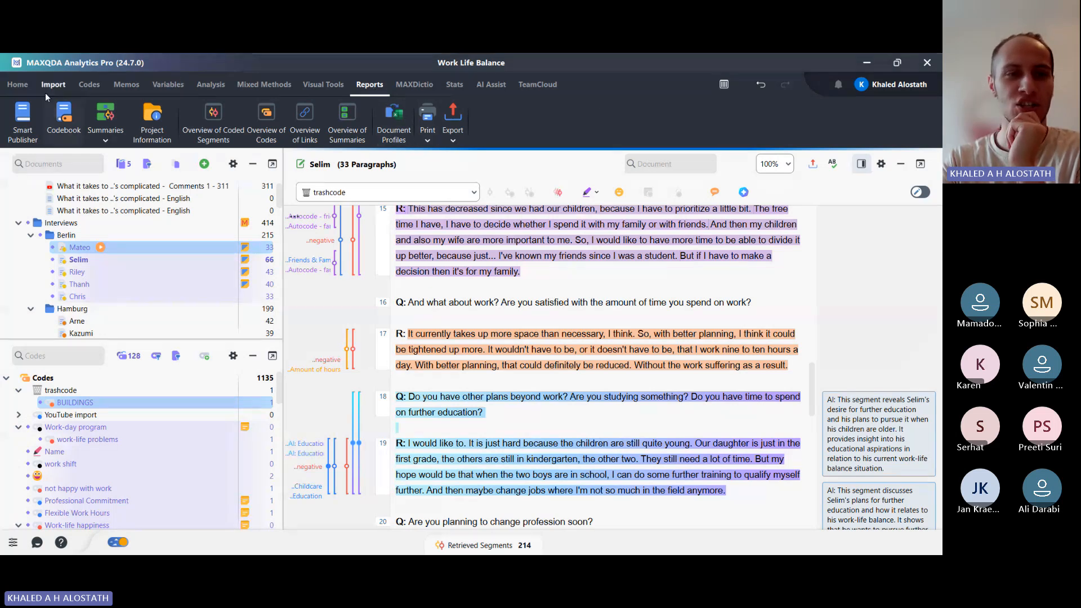
pyautogui.click(20, 120)
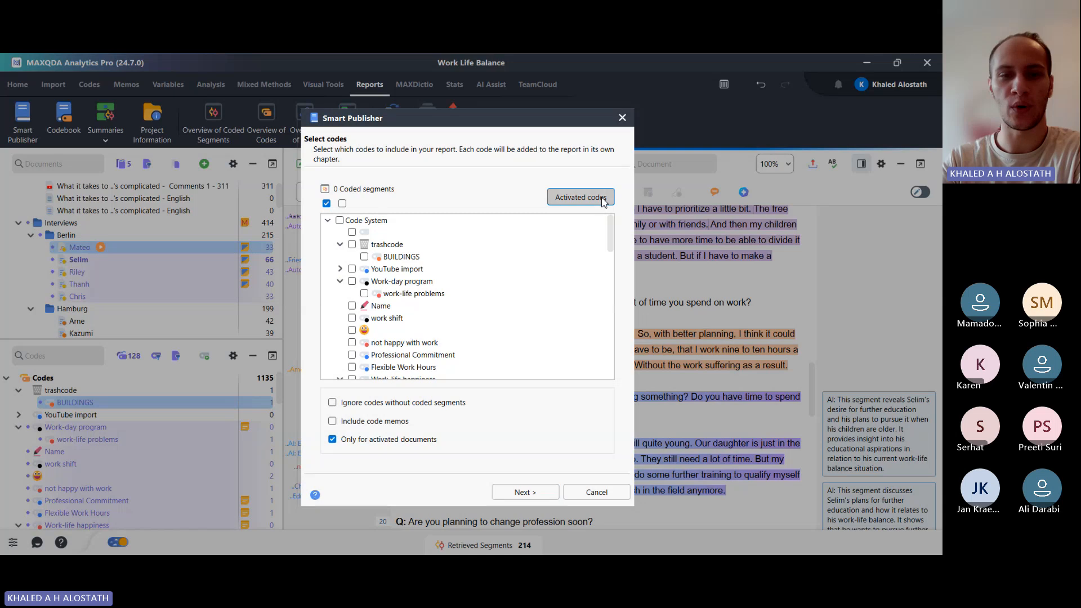
pyautogui.click(603, 201)
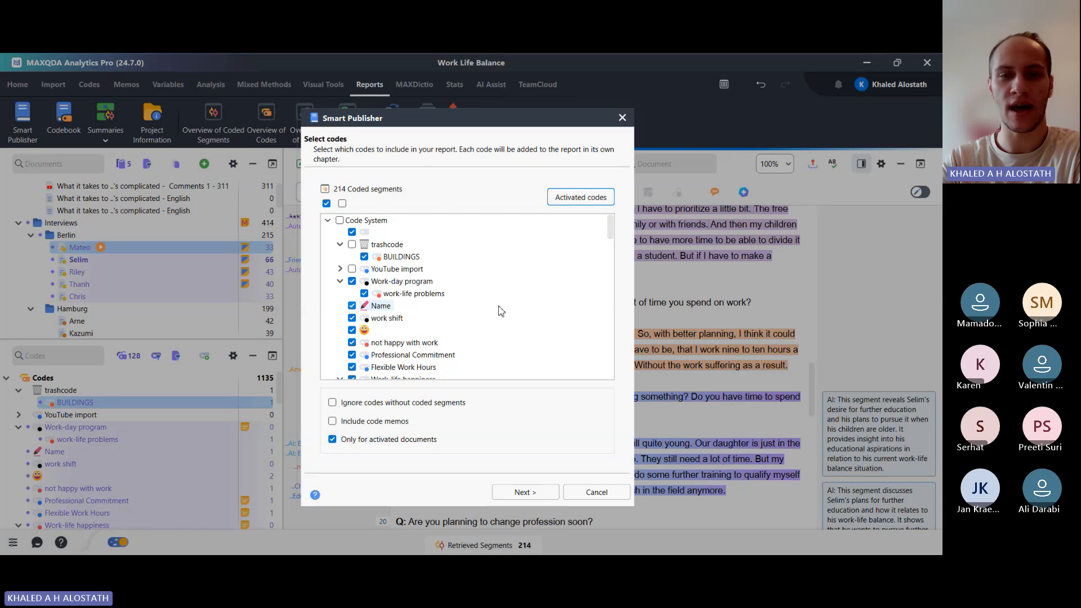
# Keep the default formatting and segment information, and save the Smart Publisher report as the Word document "Work Life Balance" on the Desktop
pyautogui.click(523, 492)
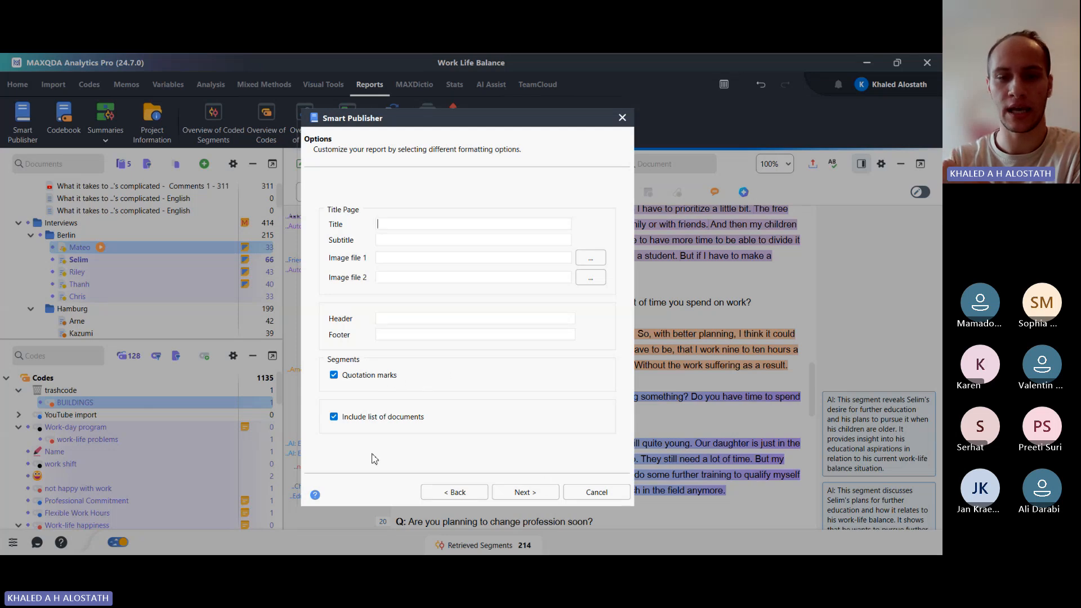
pyautogui.click(522, 492)
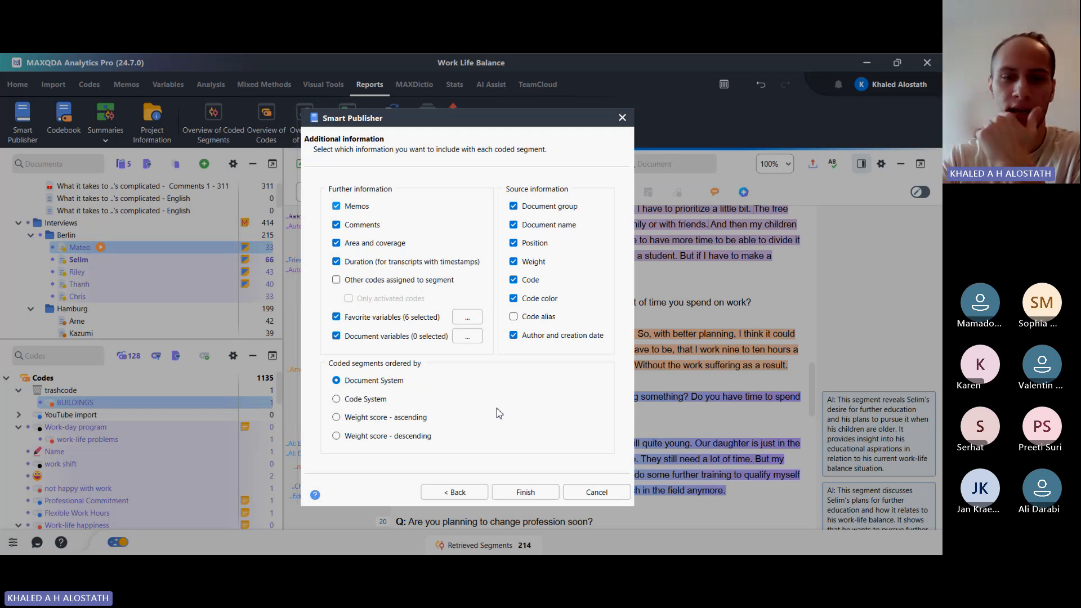
pyautogui.click(518, 488)
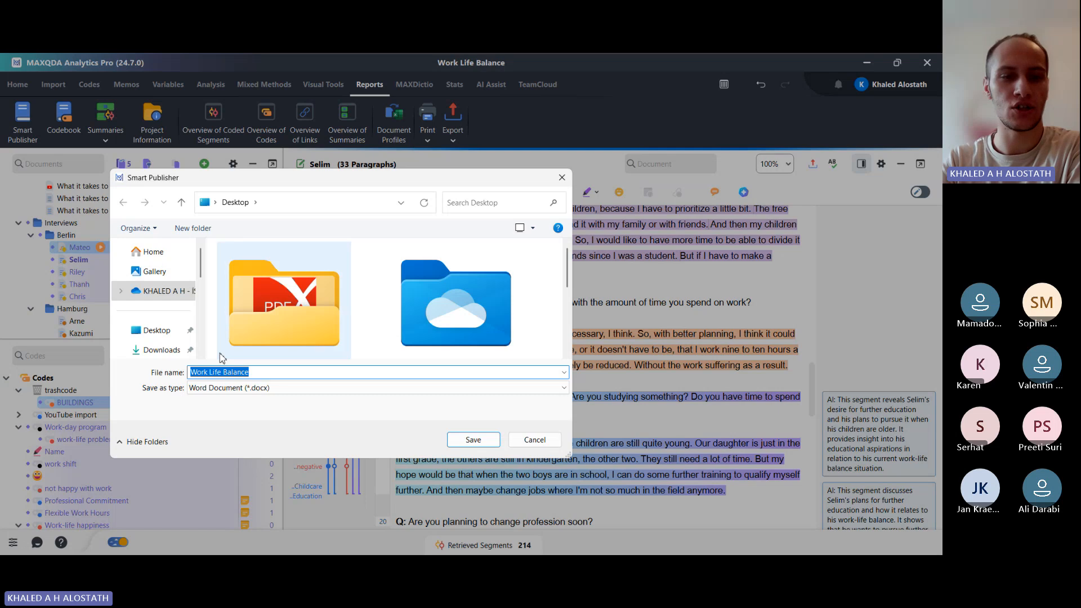
pyautogui.click(462, 438)
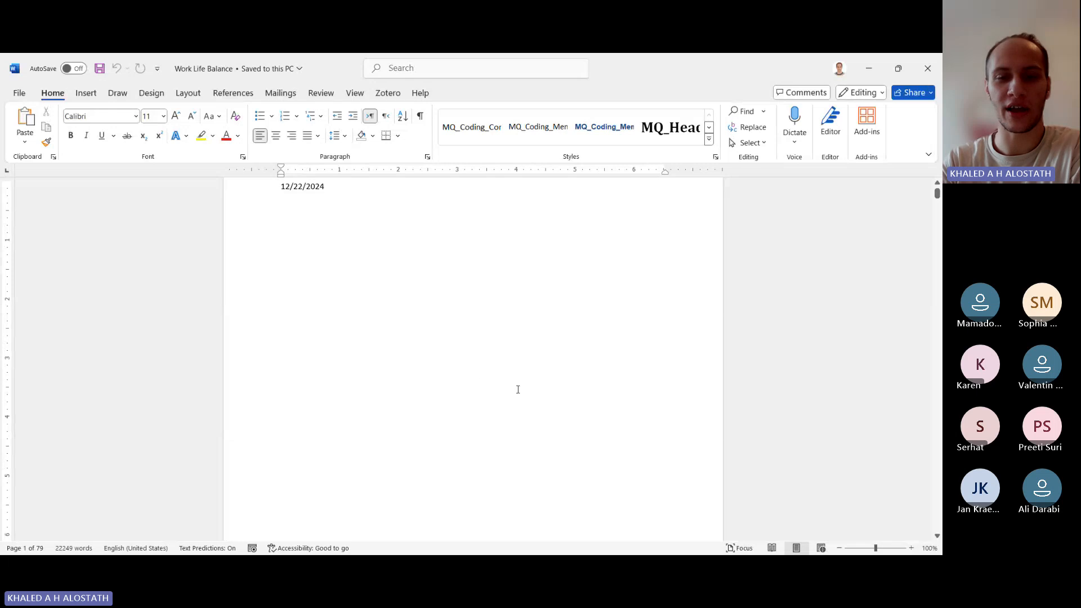
# Review the table of contents and the Documents chapter of the exported Word report
pyautogui.scroll(-10, 518, 389)
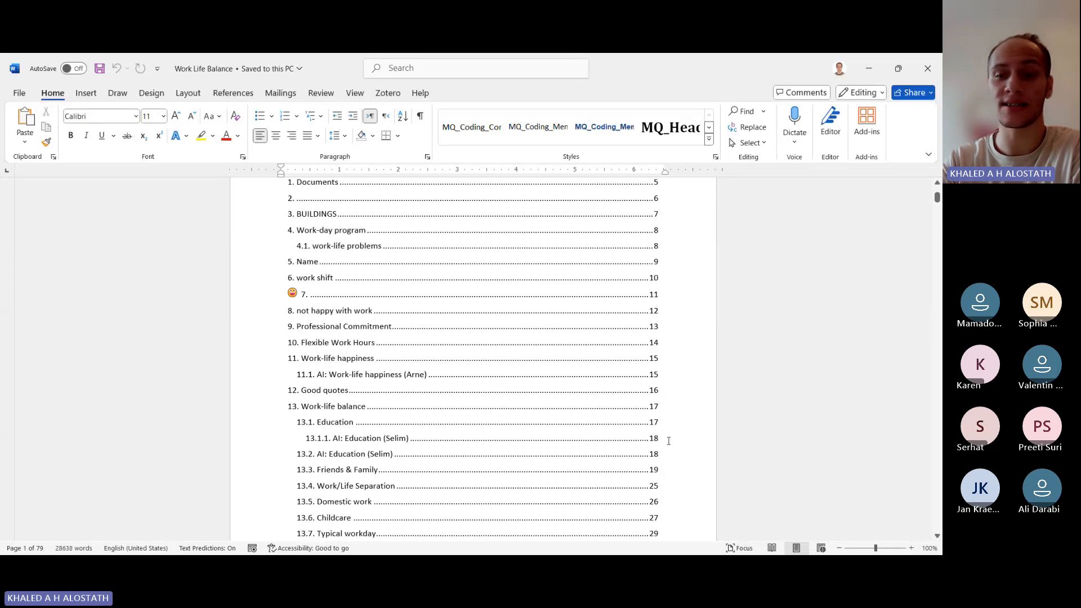
pyautogui.scroll(1, 668, 440)
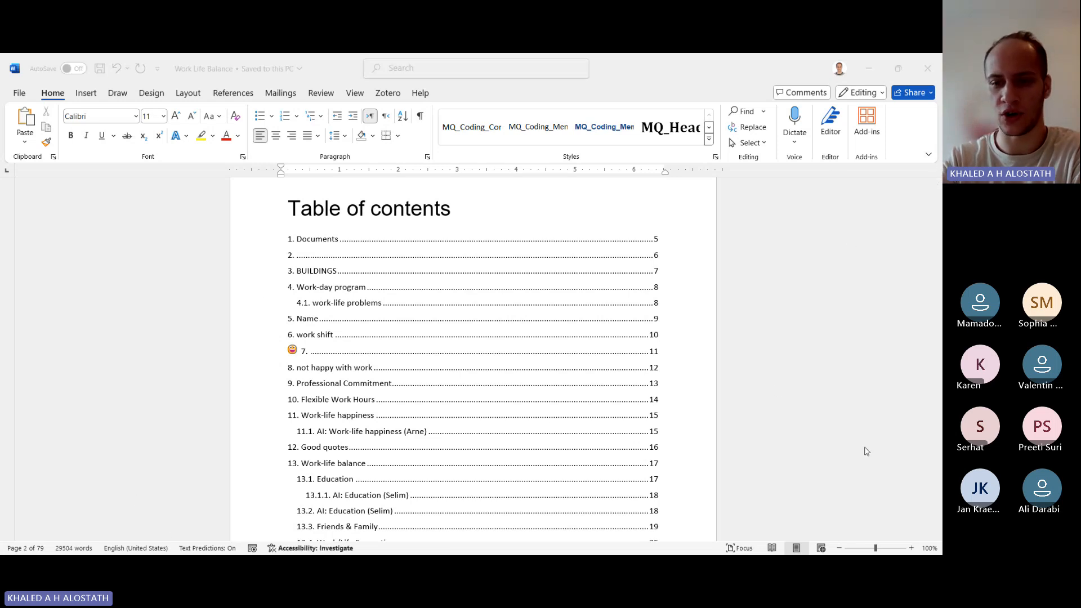
pyautogui.click(700, 374)
pyautogui.scroll(-4, 700, 374)
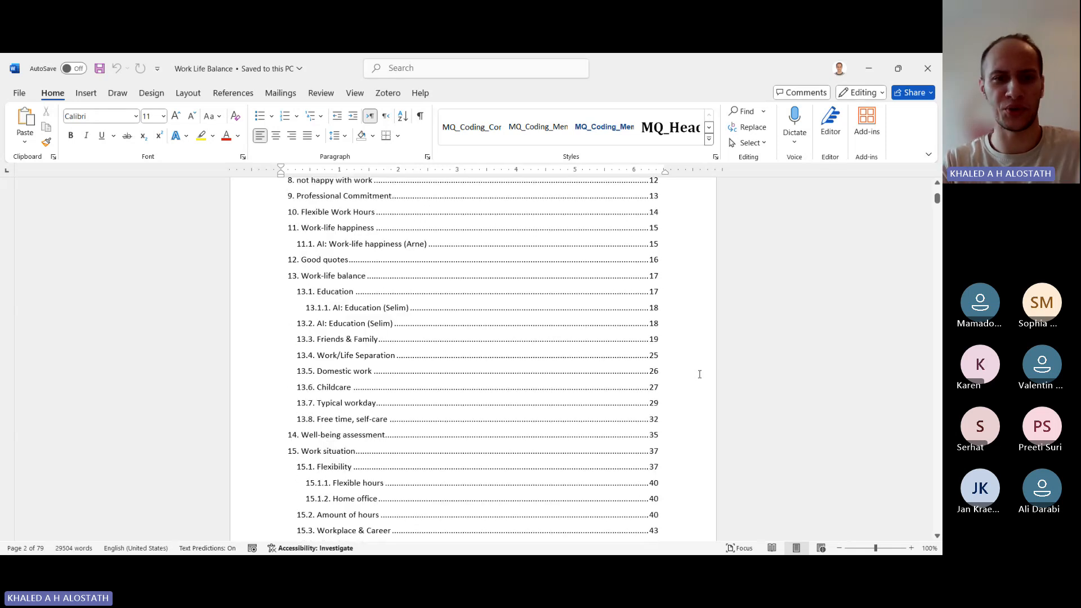
pyautogui.scroll(-3, 700, 374)
pyautogui.scroll(-15, 700, 374)
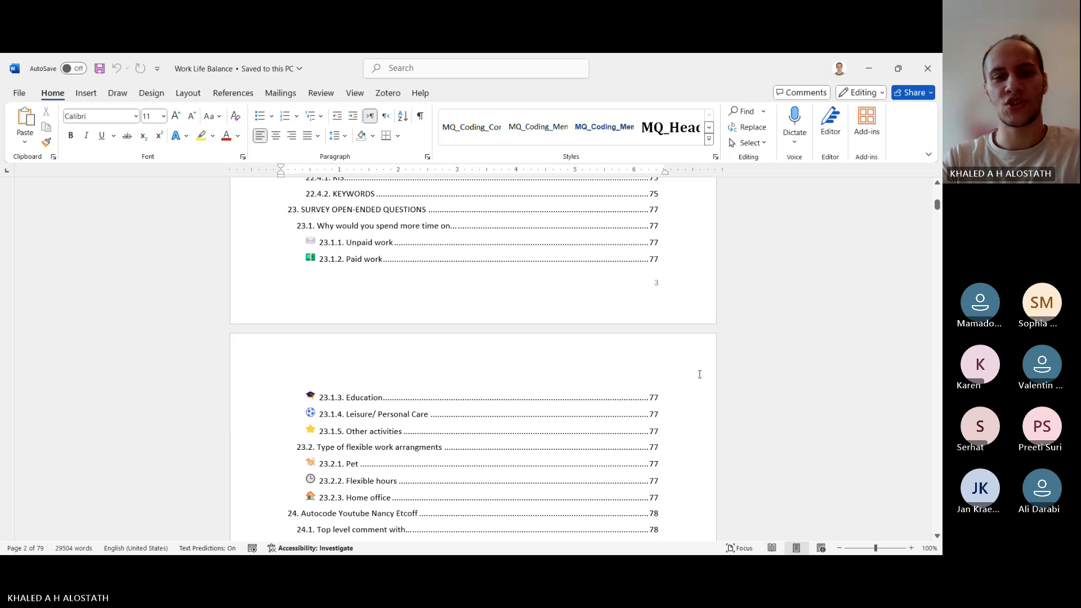
pyautogui.scroll(-15, 700, 374)
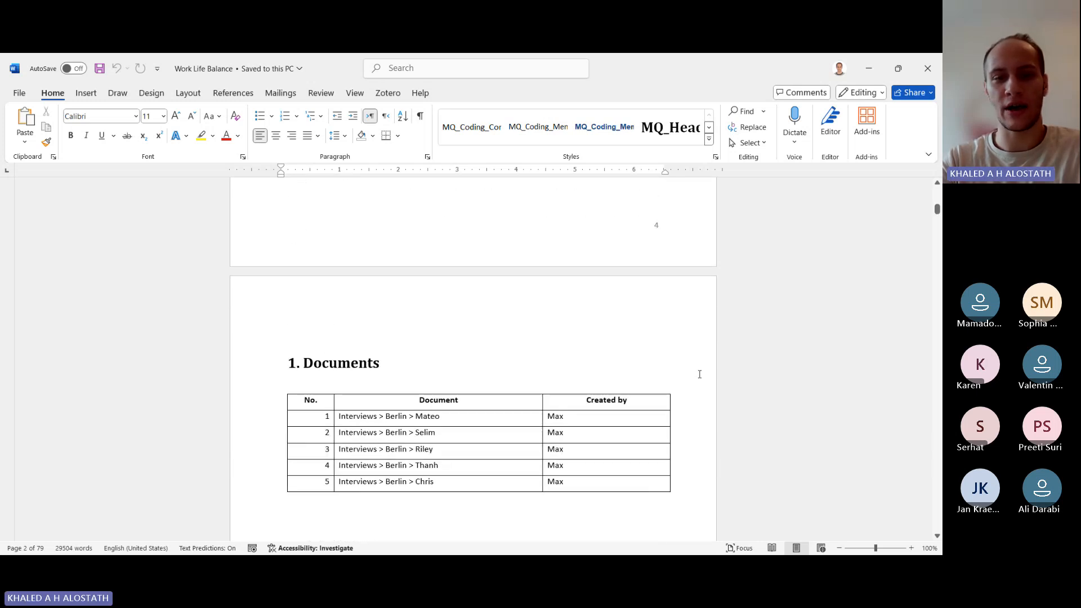
pyautogui.scroll(-3, 700, 374)
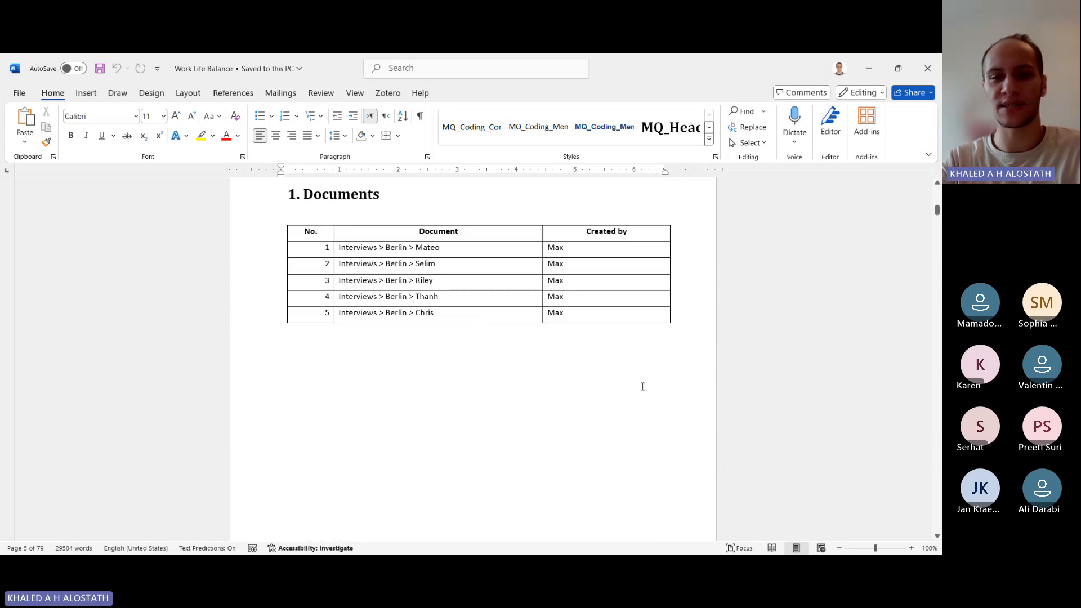
# Examine the coded segments and their source information in the report's chapters from Work-day program to Education
pyautogui.scroll(-10, 642, 386)
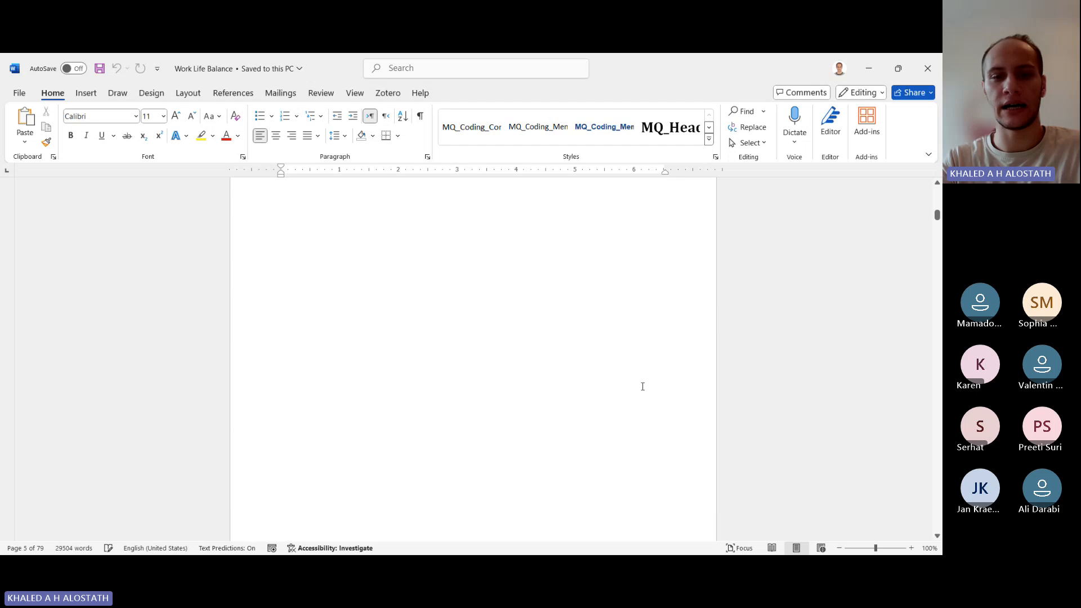
pyautogui.scroll(-10, 642, 386)
pyautogui.scroll(-5, 577, 379)
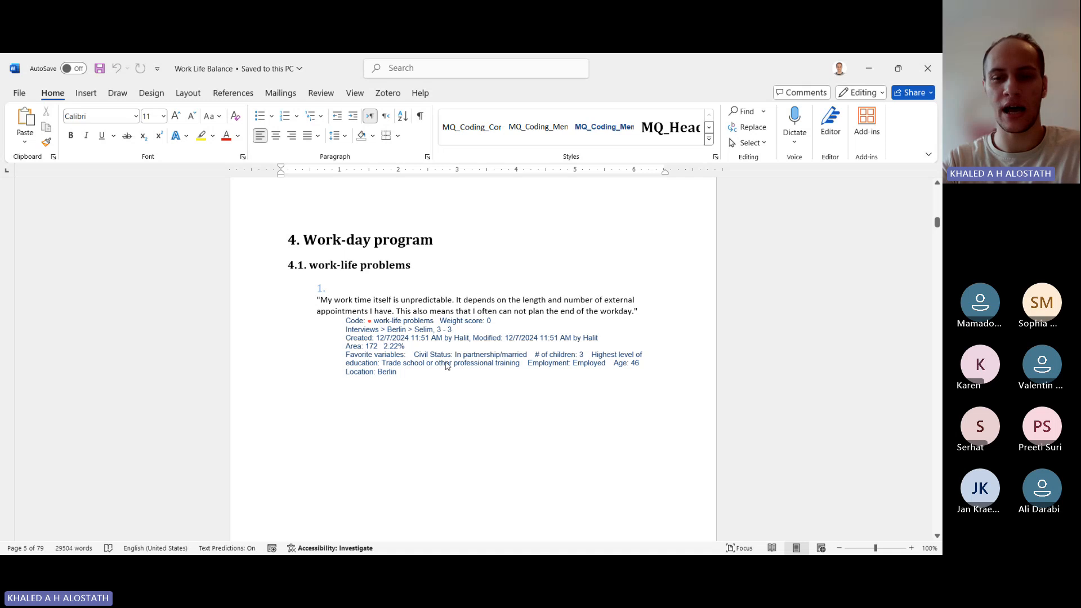
pyautogui.scroll(-3, 644, 431)
pyautogui.scroll(-15, 643, 431)
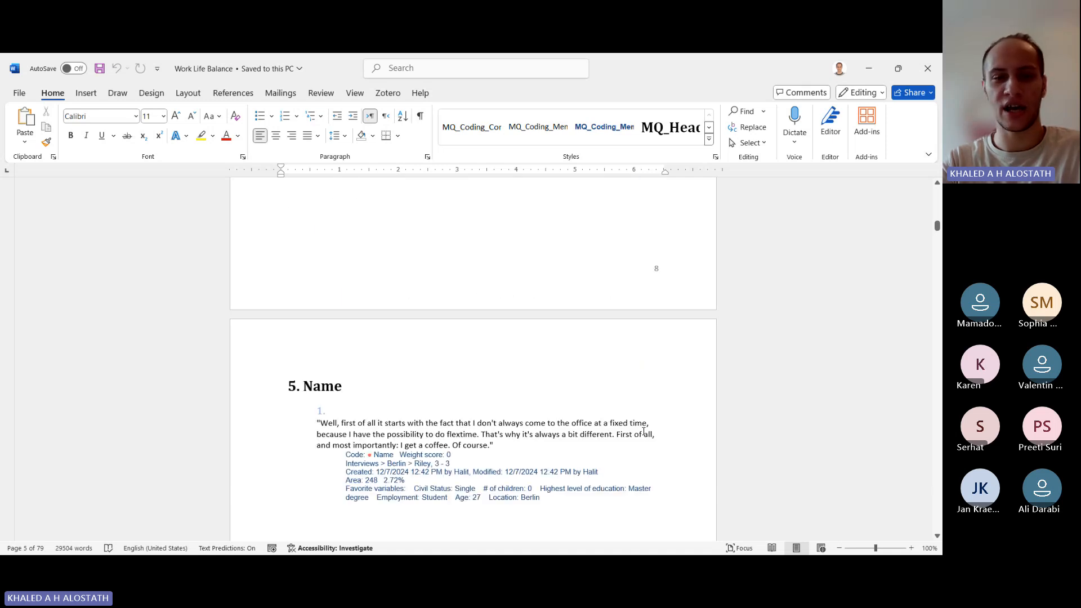
pyautogui.scroll(-12, 643, 431)
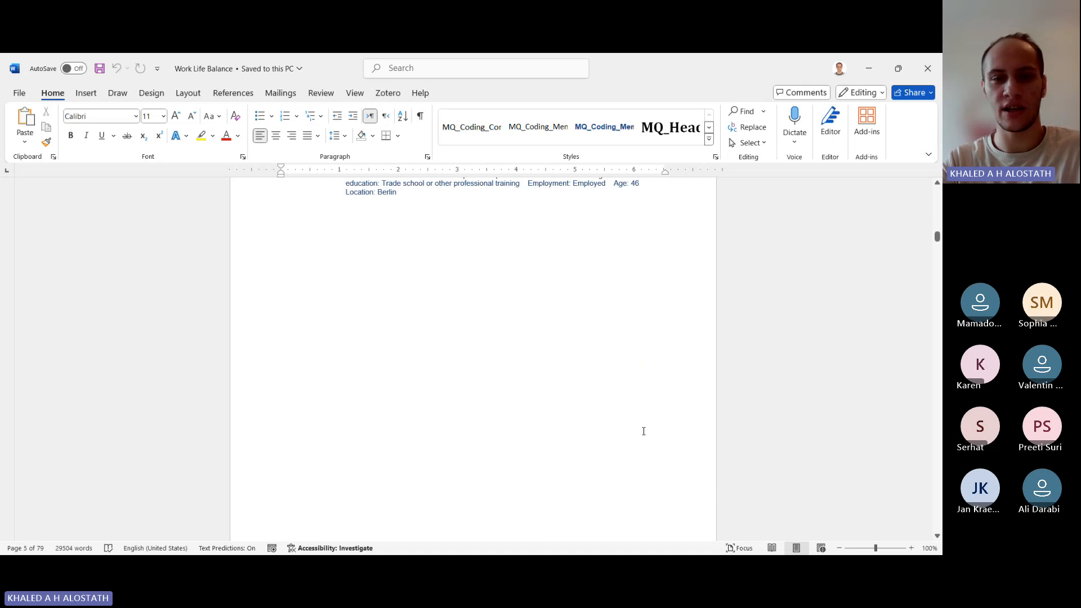
pyautogui.scroll(-15, 643, 431)
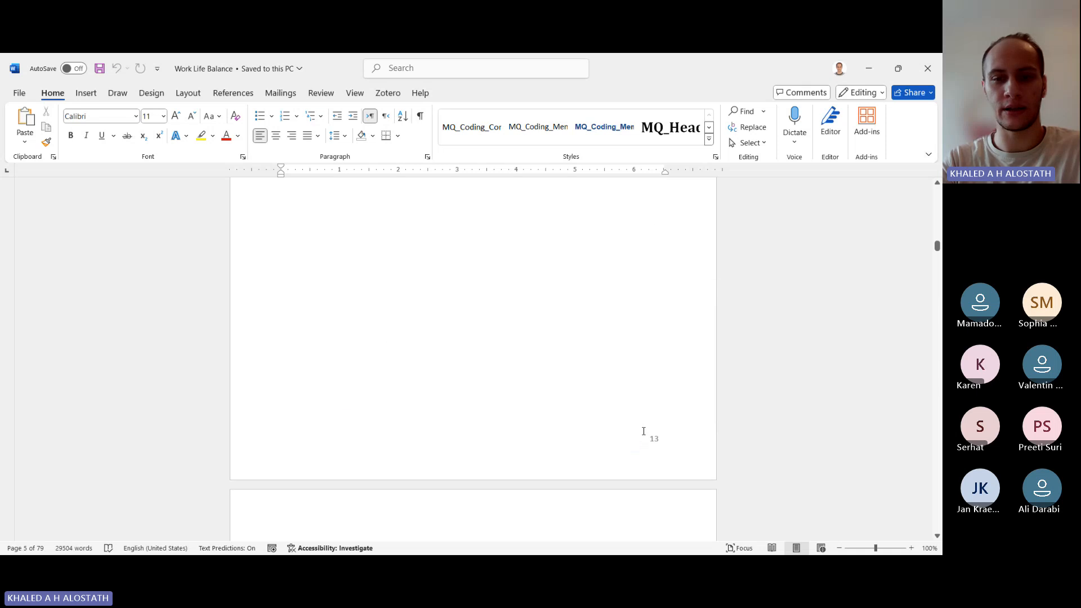
pyautogui.scroll(-15, 643, 431)
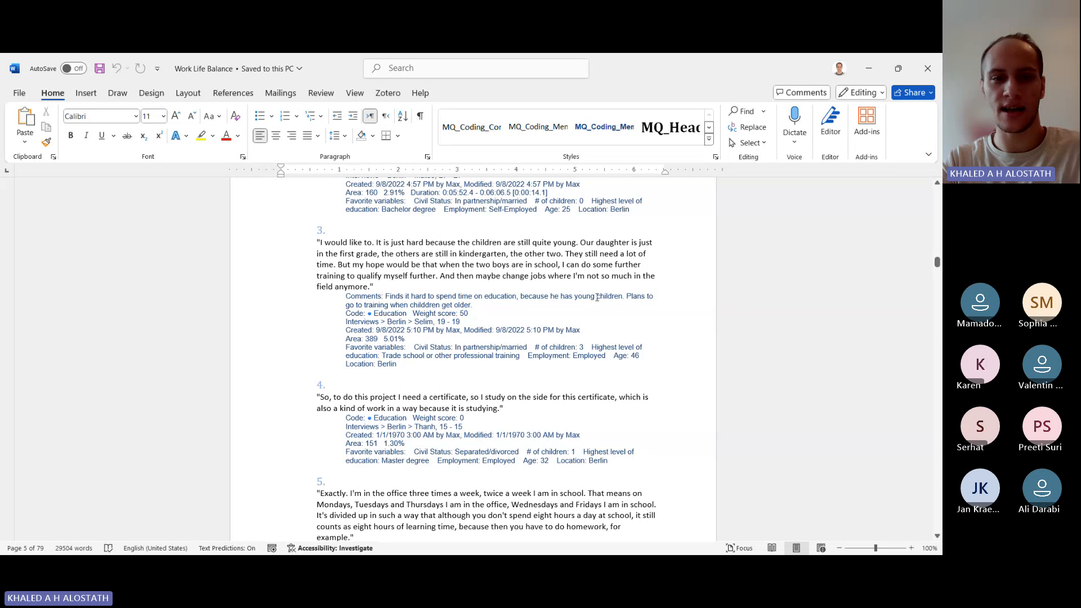
pyautogui.scroll(-15, 637, 338)
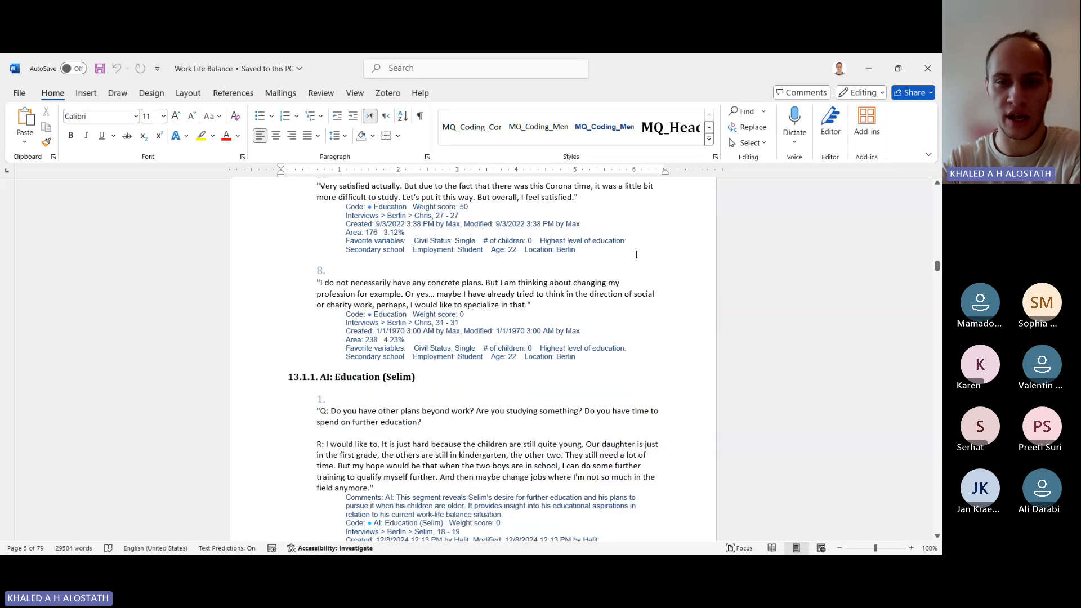
# Examine the report's coded segments and comments from Friends & Family through Work/Life Separation and Domestic work to Childcare
pyautogui.scroll(-20, 675, 382)
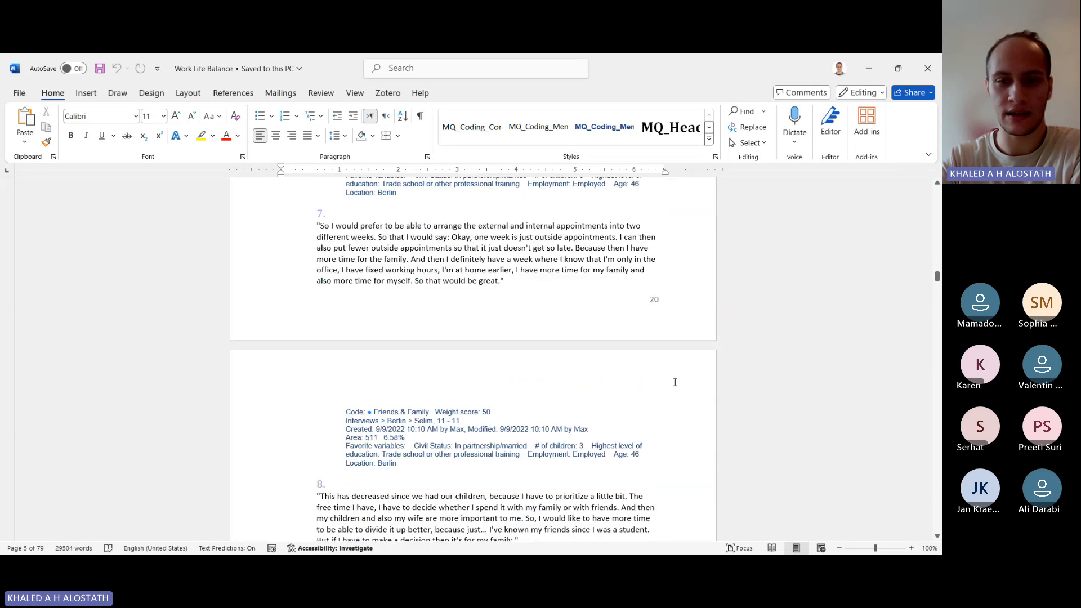
pyautogui.scroll(-20, 675, 383)
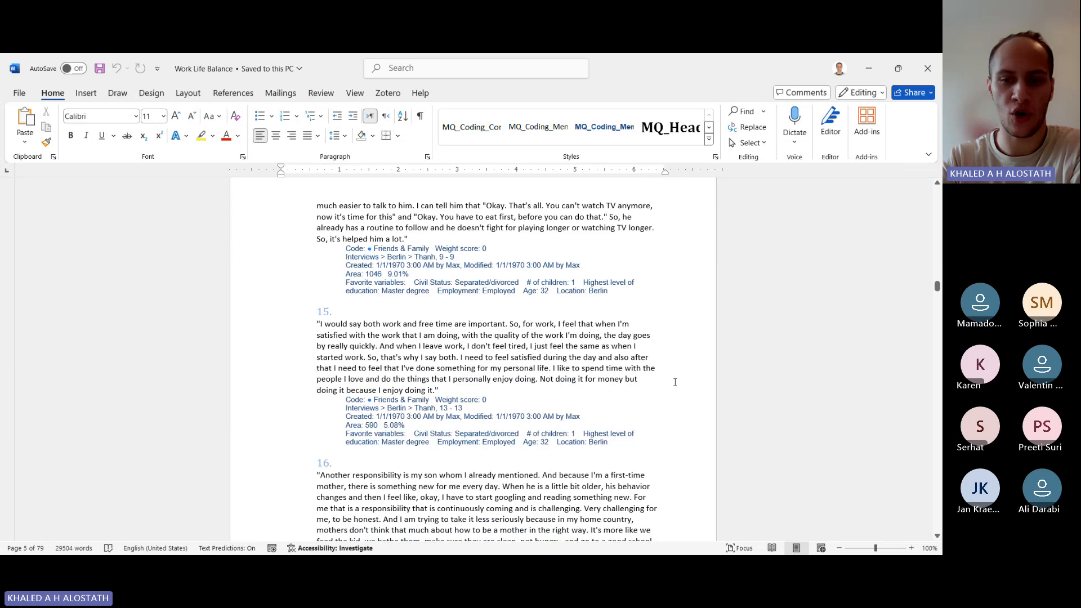
pyautogui.scroll(-20, 675, 382)
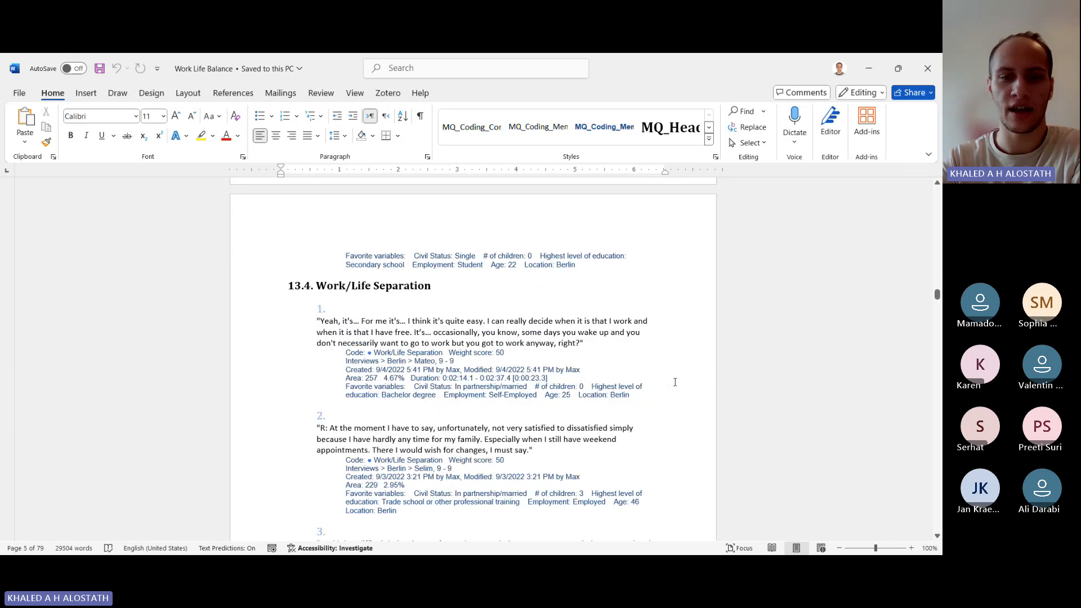
pyautogui.scroll(-20, 675, 383)
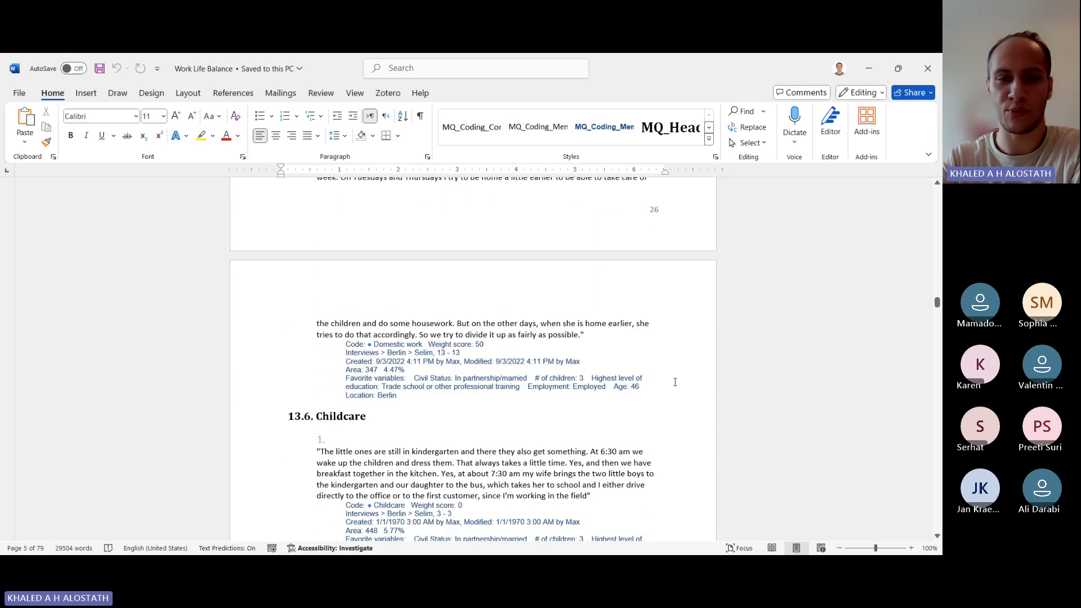
pyautogui.scroll(-5, 675, 382)
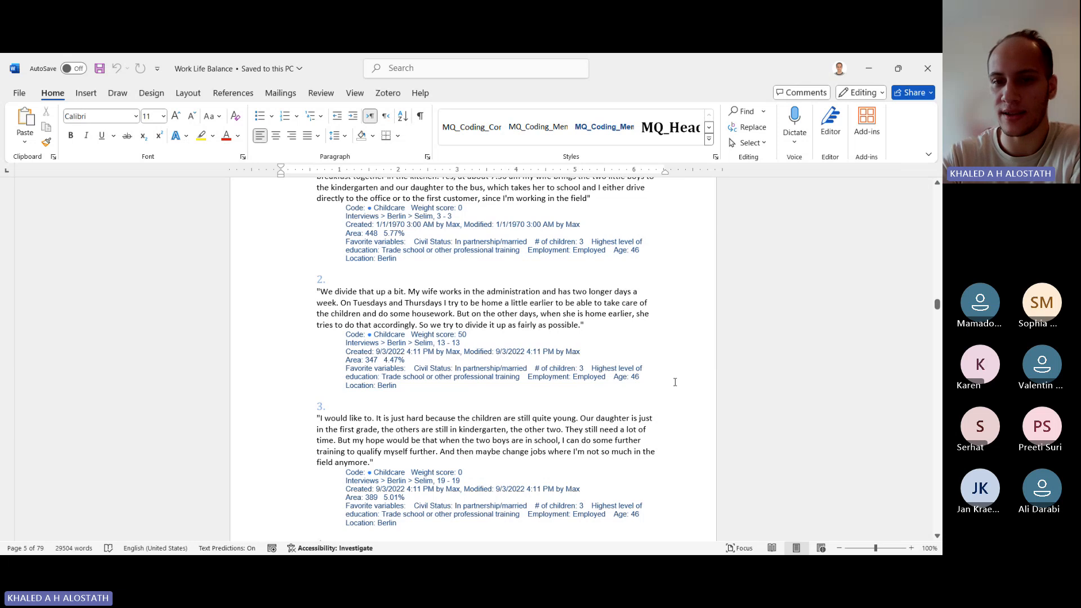
pyautogui.scroll(-15, 675, 383)
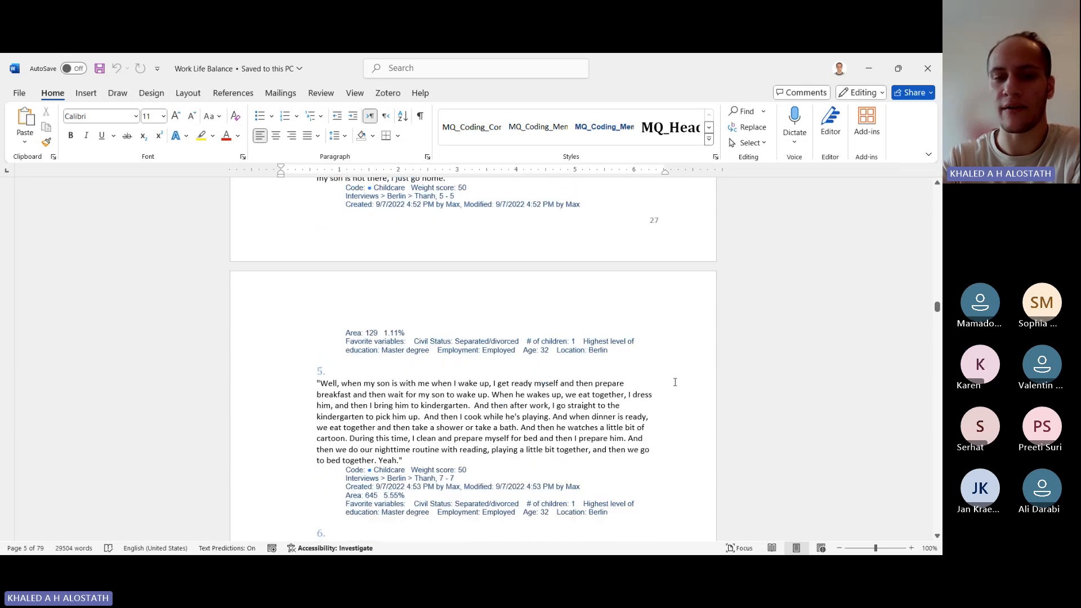
pyautogui.scroll(-3, 675, 382)
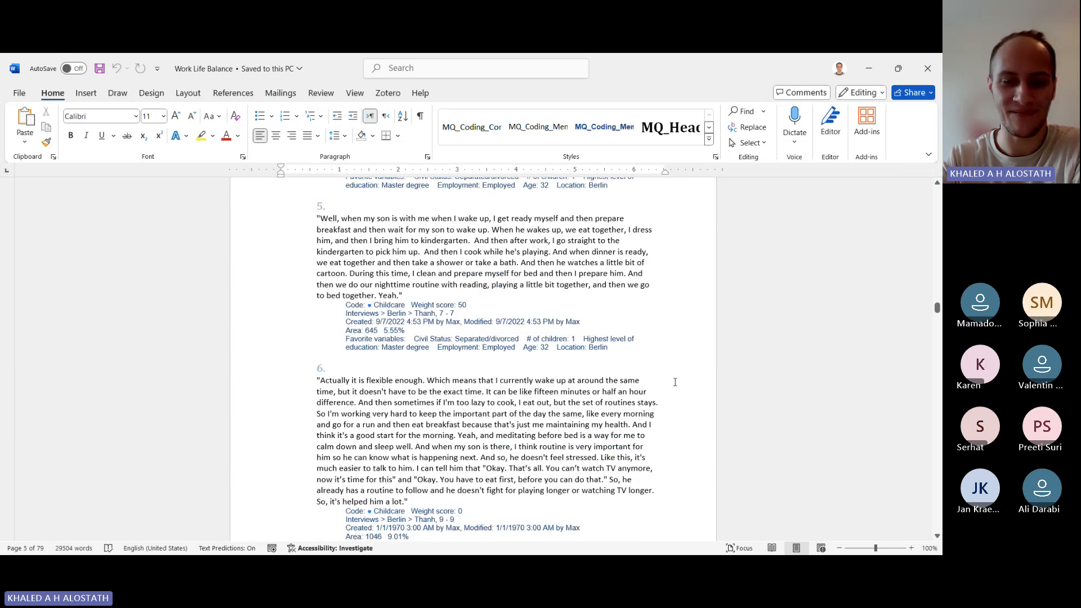
pyautogui.scroll(-6, 675, 382)
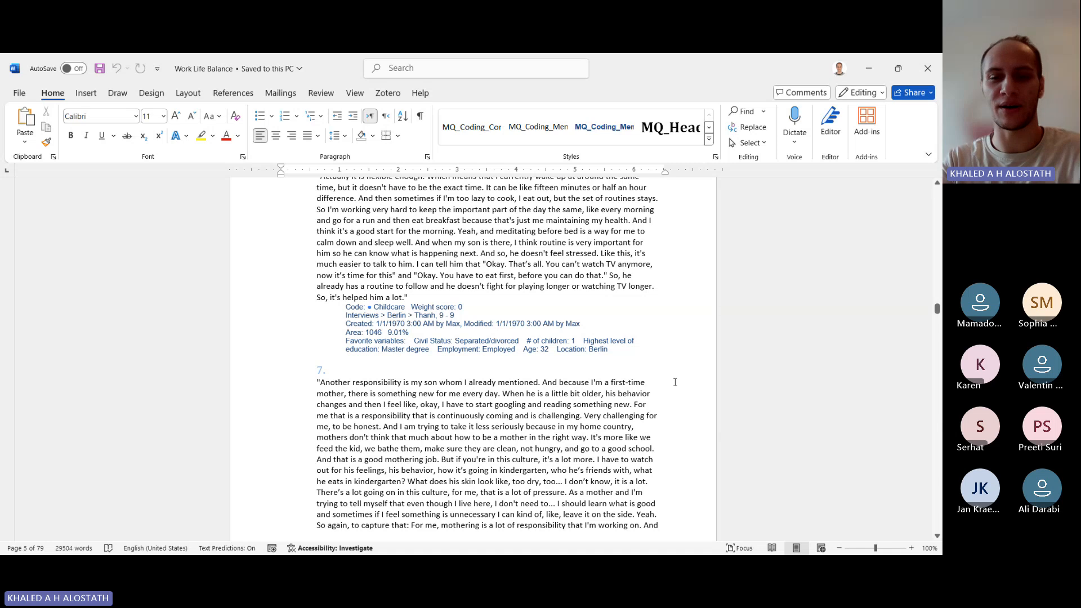
pyautogui.scroll(-7, 675, 382)
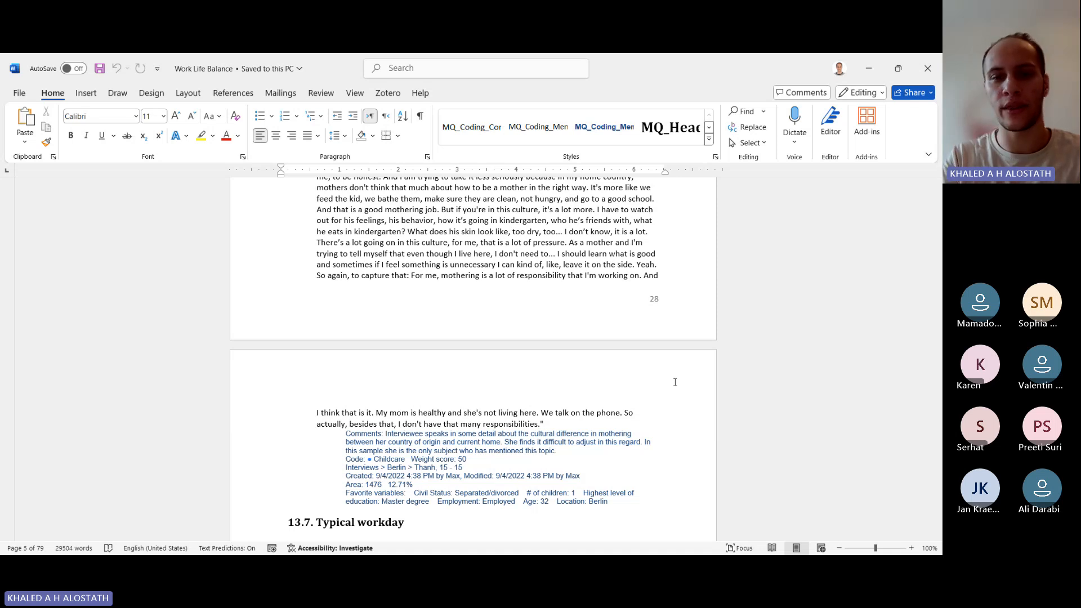
# Look through the coded segments and memos in the Typical workday and Free time, self-care chapters
pyautogui.scroll(-8, 675, 382)
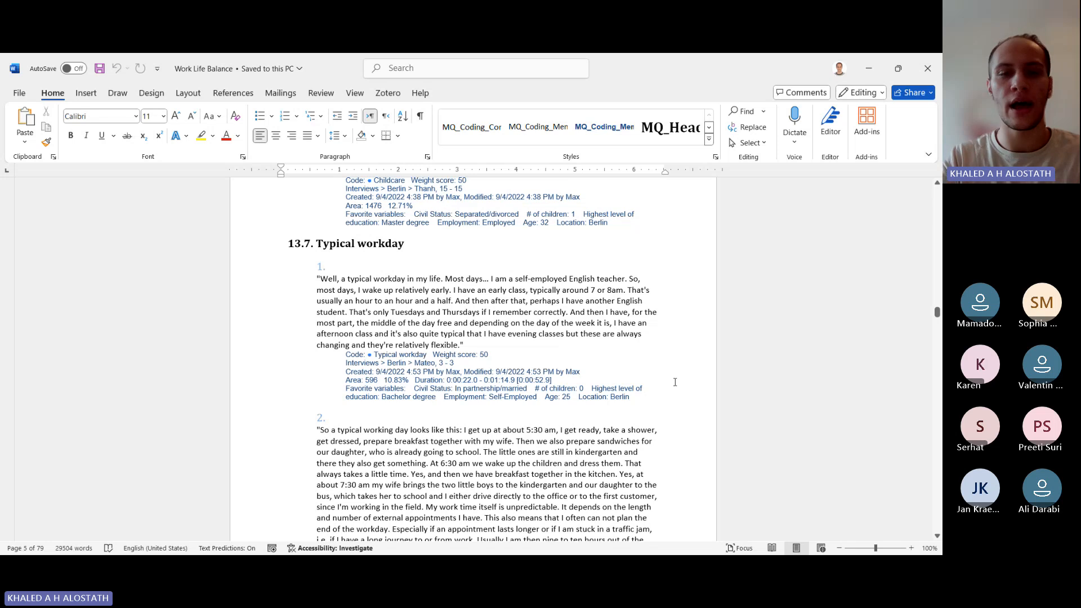
pyautogui.scroll(-7, 675, 382)
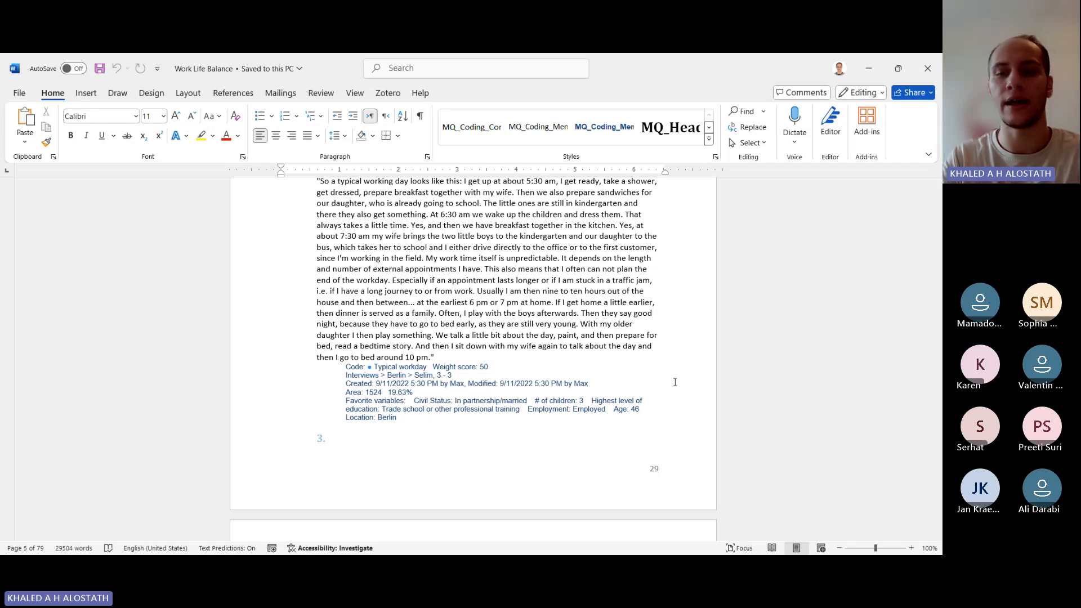
pyautogui.scroll(-15, 675, 382)
pyautogui.scroll(-15, 675, 382)
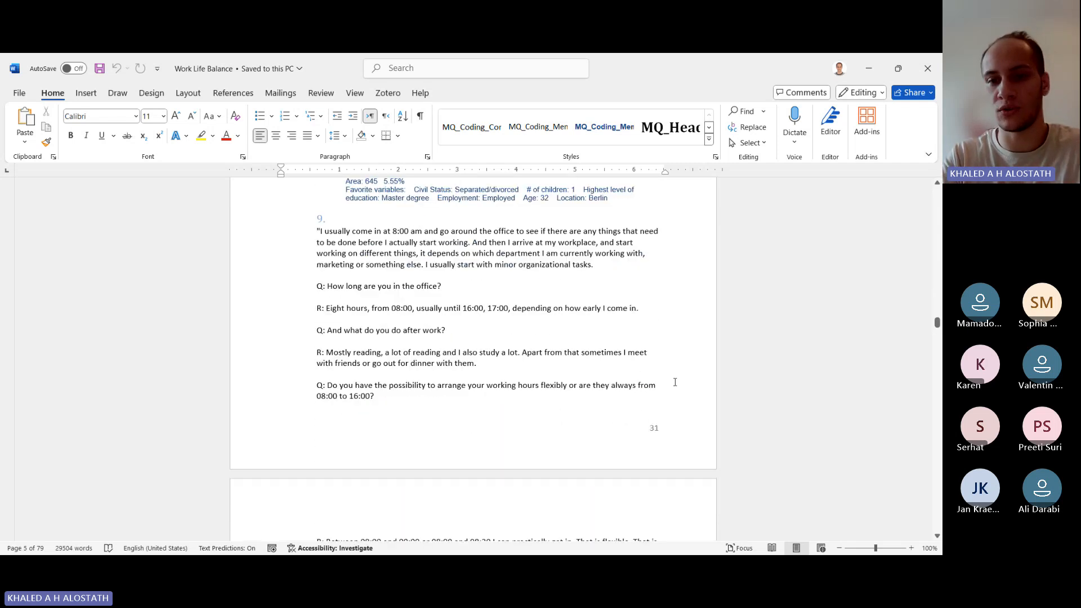
pyautogui.scroll(-15, 675, 382)
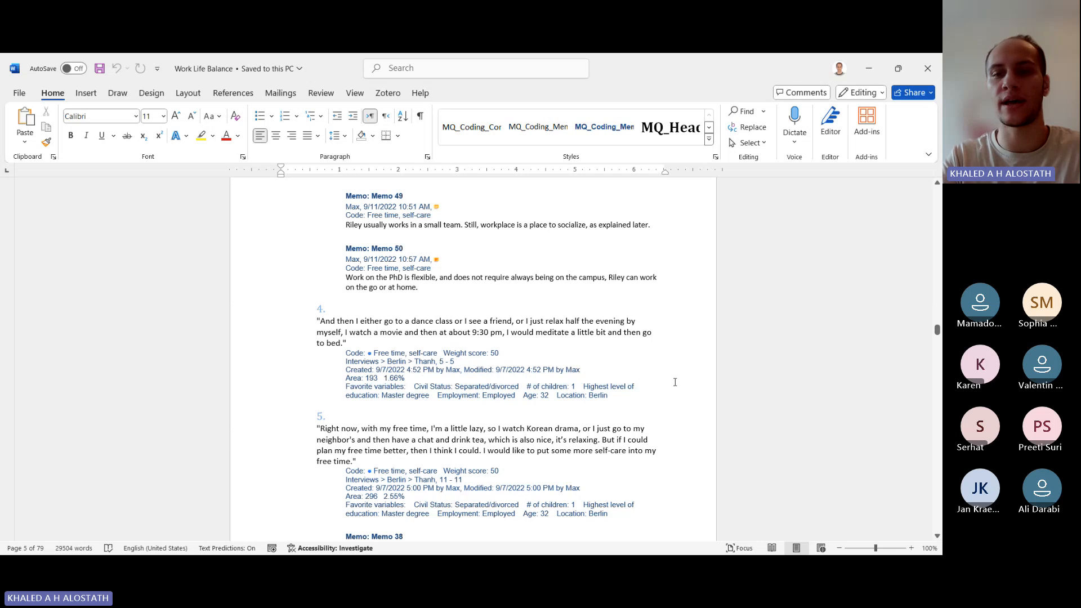
pyautogui.scroll(-10, 675, 382)
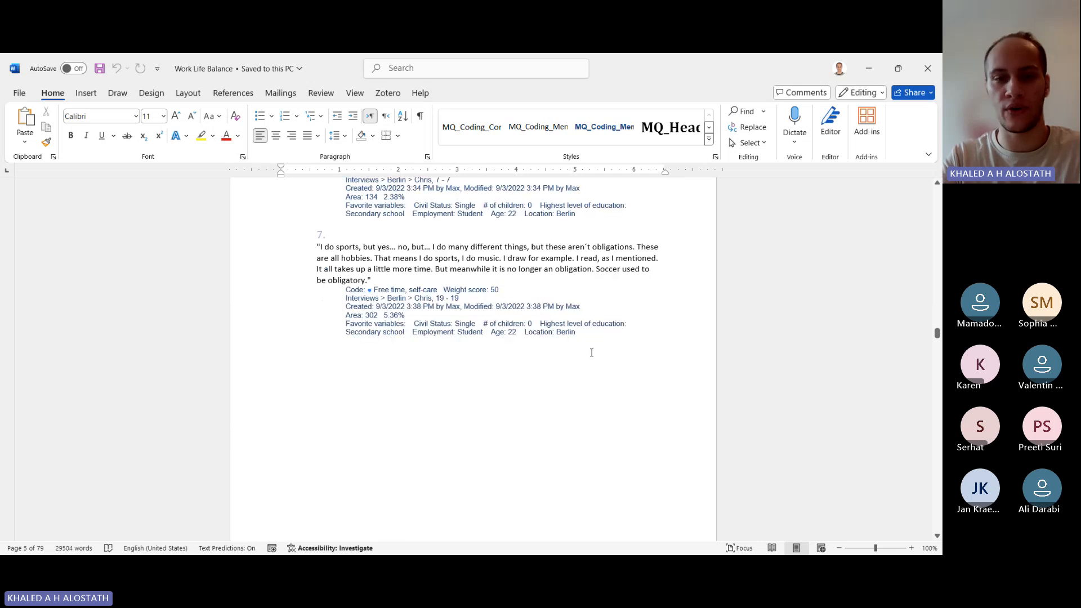
# Look through the report's Flexibility segments and the Literature Review chapter's headings, including its bibliographic information and keywords
pyautogui.scroll(-15, 592, 353)
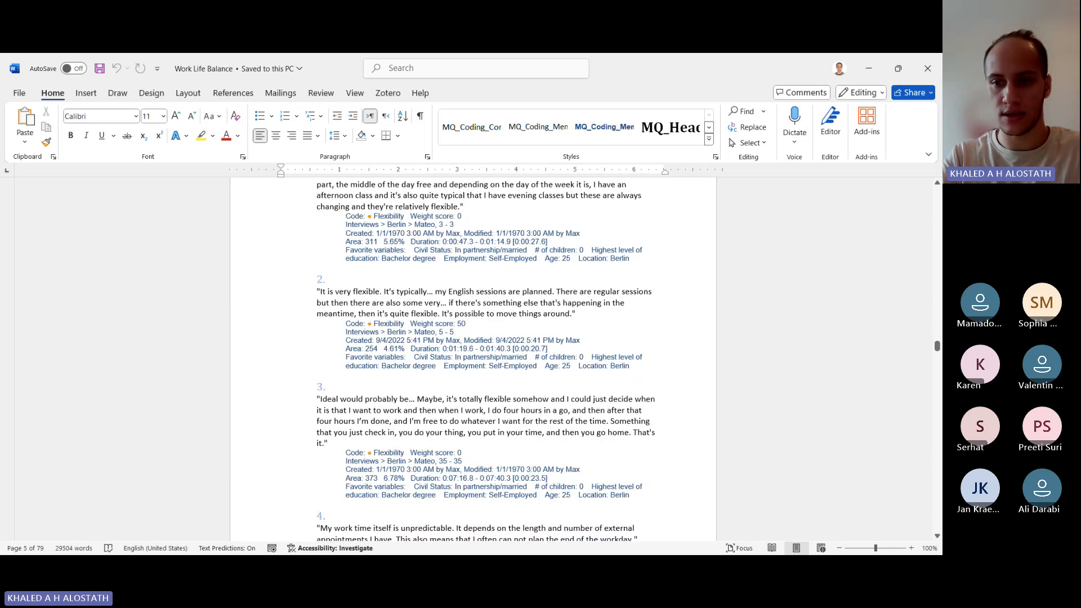
pyautogui.moveTo(937, 346); pyautogui.dragTo(938, 508)
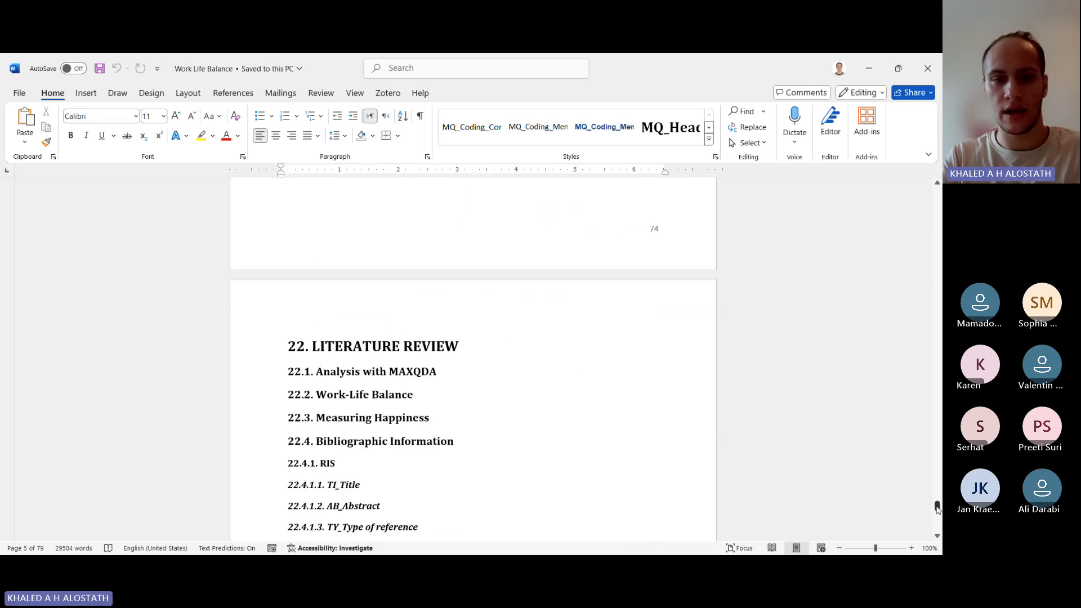
pyautogui.scroll(-5, 564, 394)
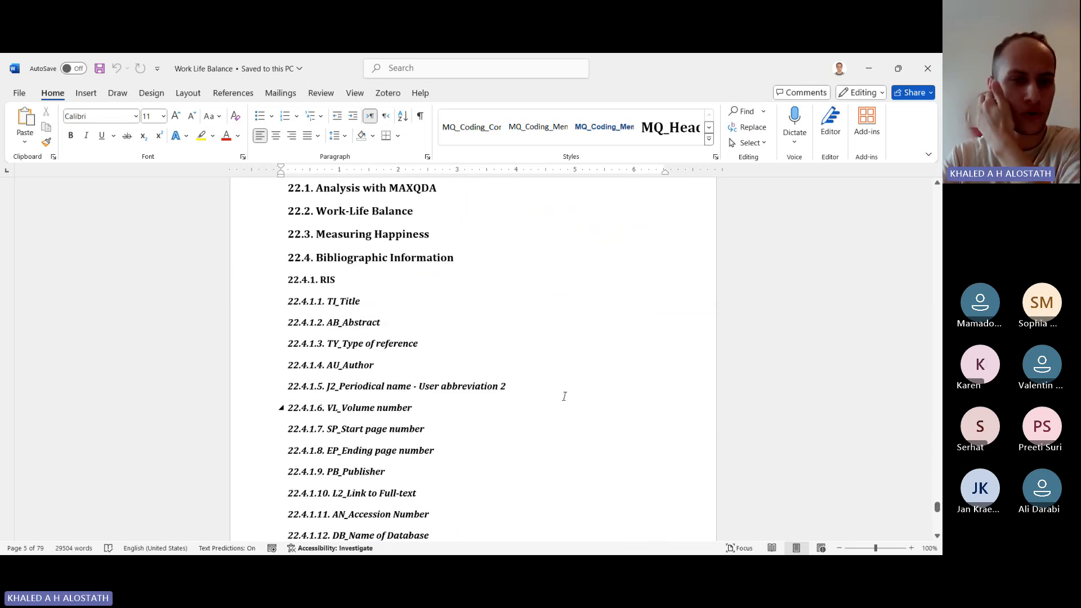
pyautogui.scroll(1, 562, 393)
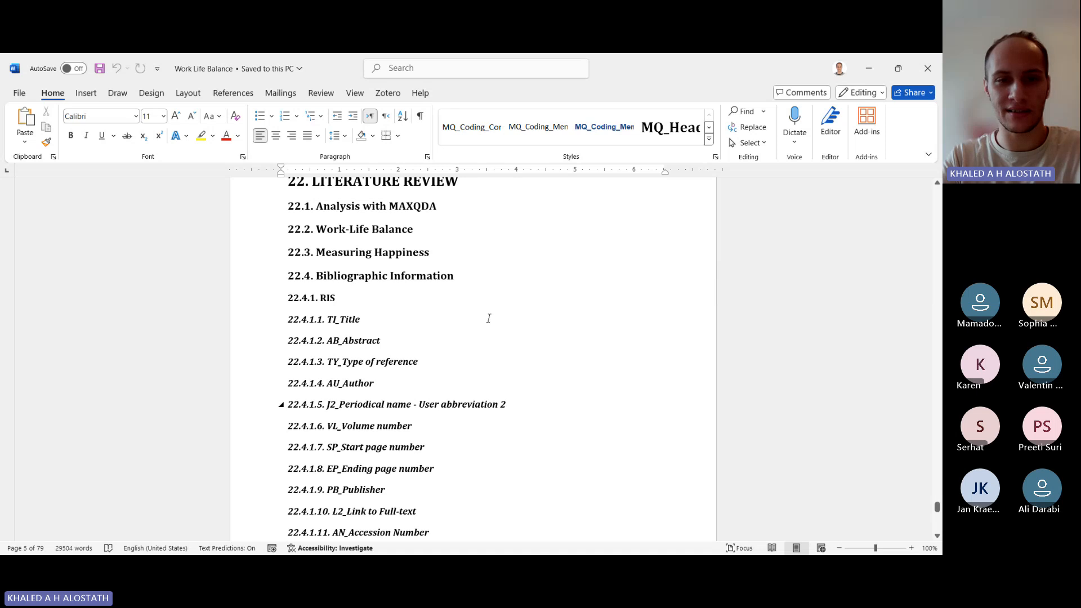
pyautogui.scroll(3, 517, 270)
pyautogui.scroll(-10, 538, 278)
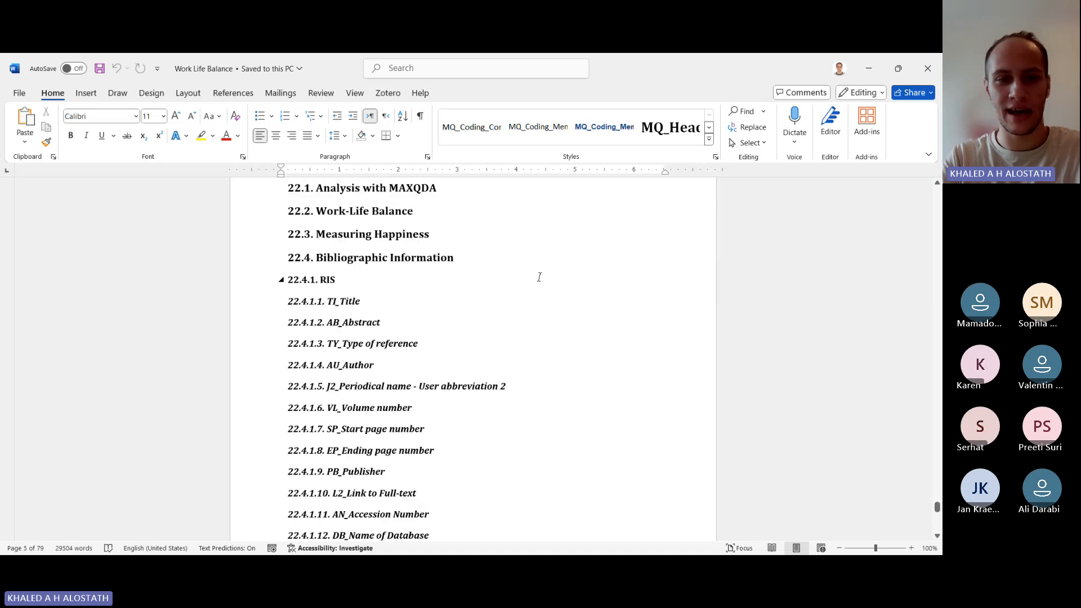
pyautogui.scroll(-15, 575, 349)
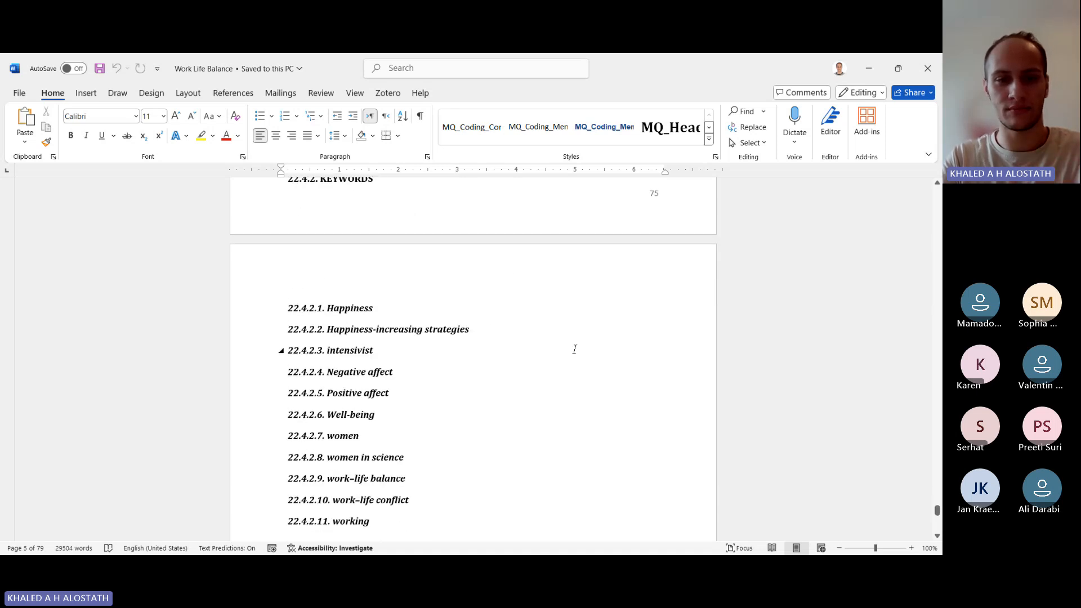
# Check the report's final chapters from Survey Open-Ended Questions to Tweet hashtags, and close the Word report
pyautogui.scroll(-20, 575, 349)
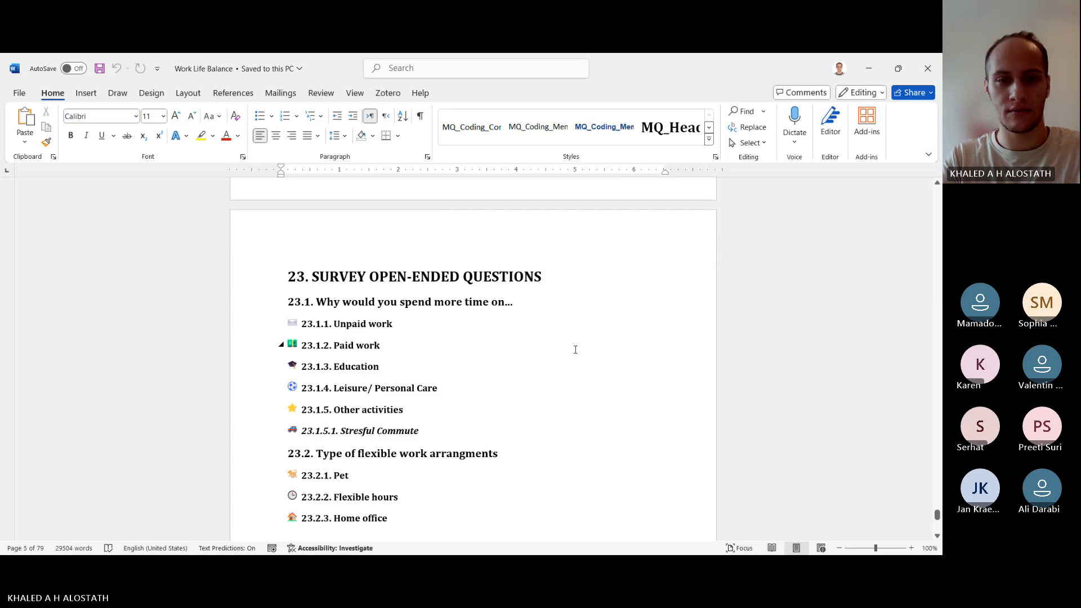
pyautogui.scroll(-20, 563, 313)
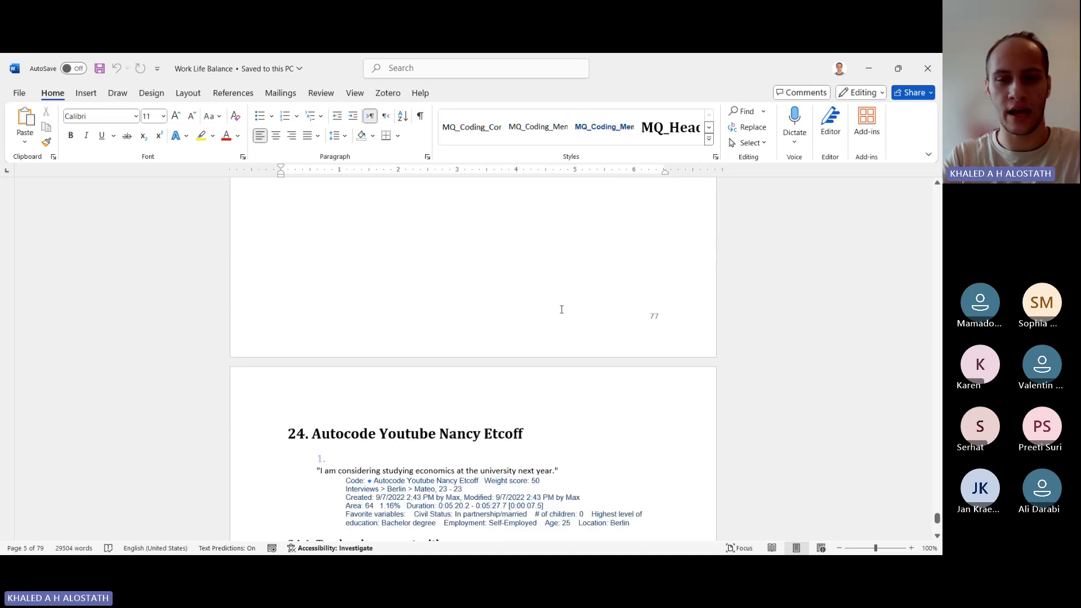
pyautogui.scroll(-20, 562, 309)
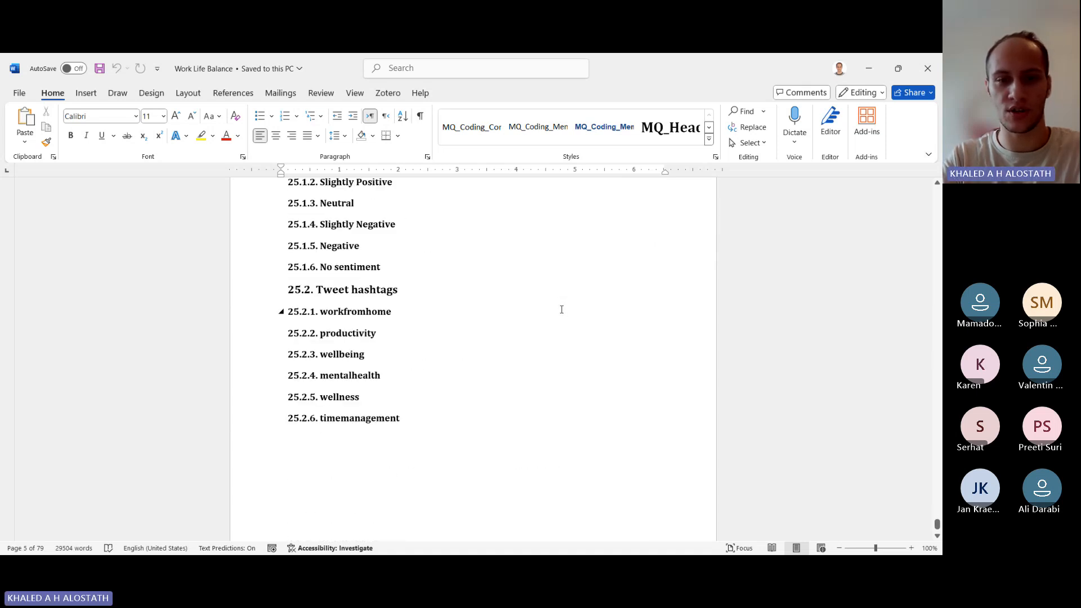
pyautogui.scroll(10, 561, 309)
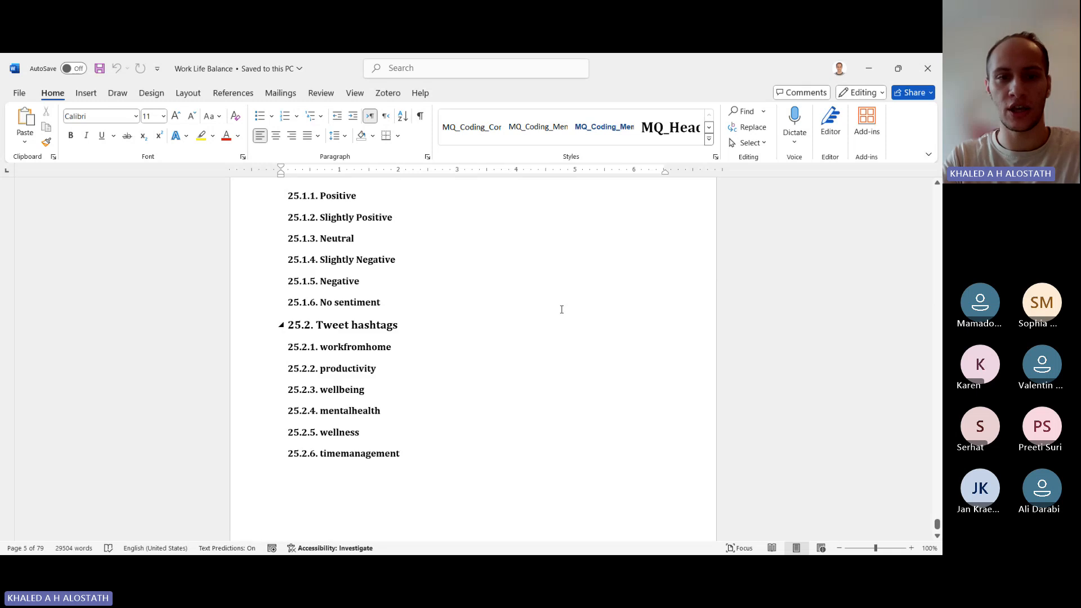
pyautogui.click(928, 68)
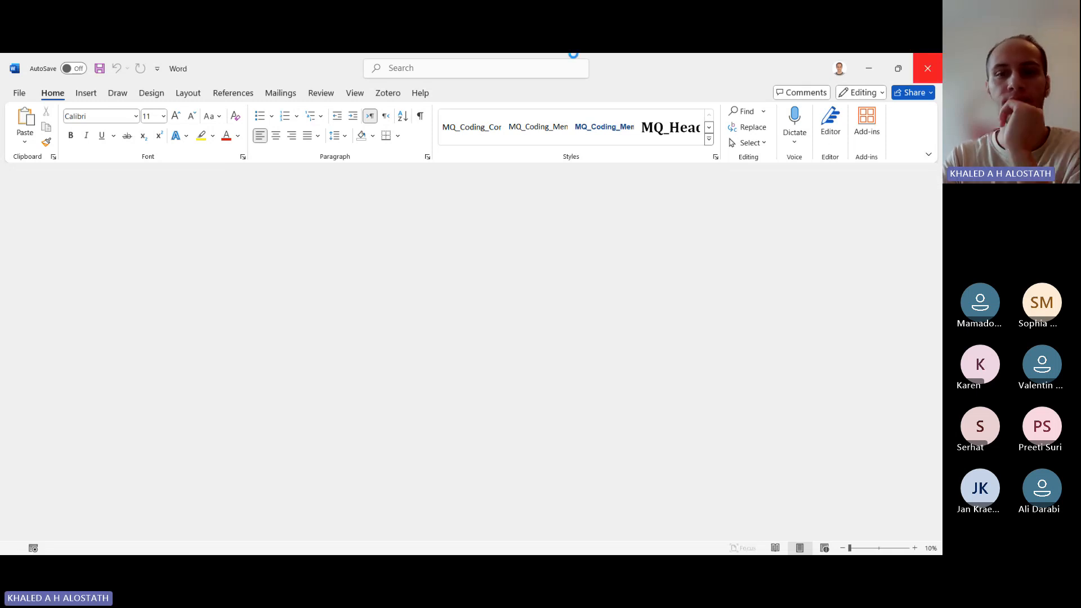